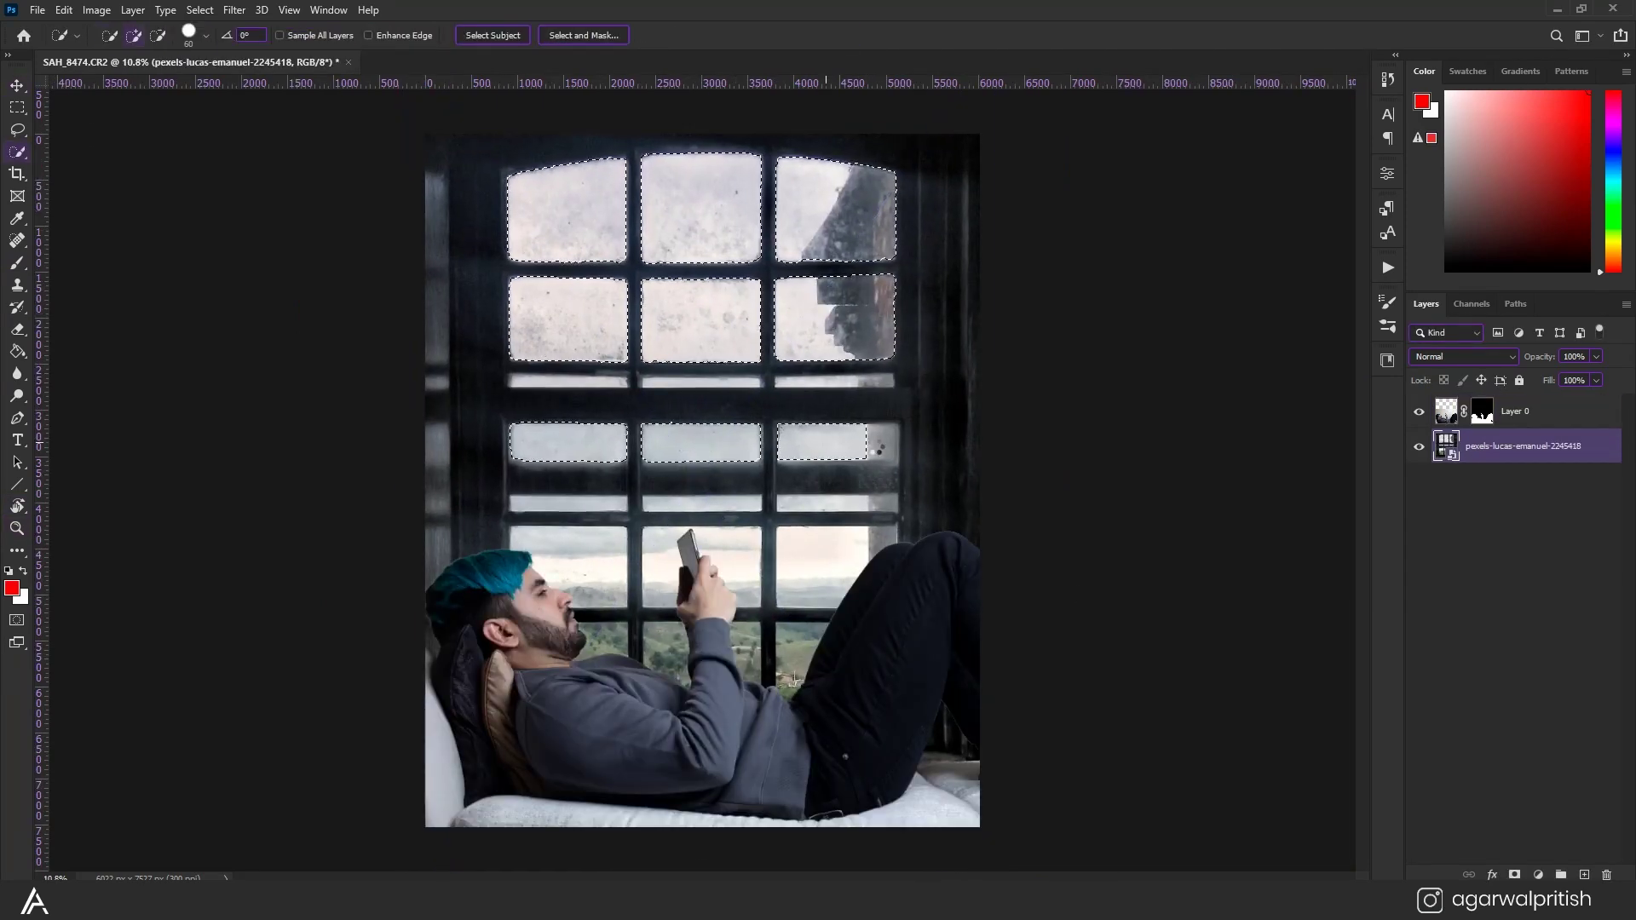
Polygonal-lasso the lower window panes and the third pane into the selection.
{"action": "left_click_drag", "start_coordinate": [554, 567], "coordinate": [716, 567]}
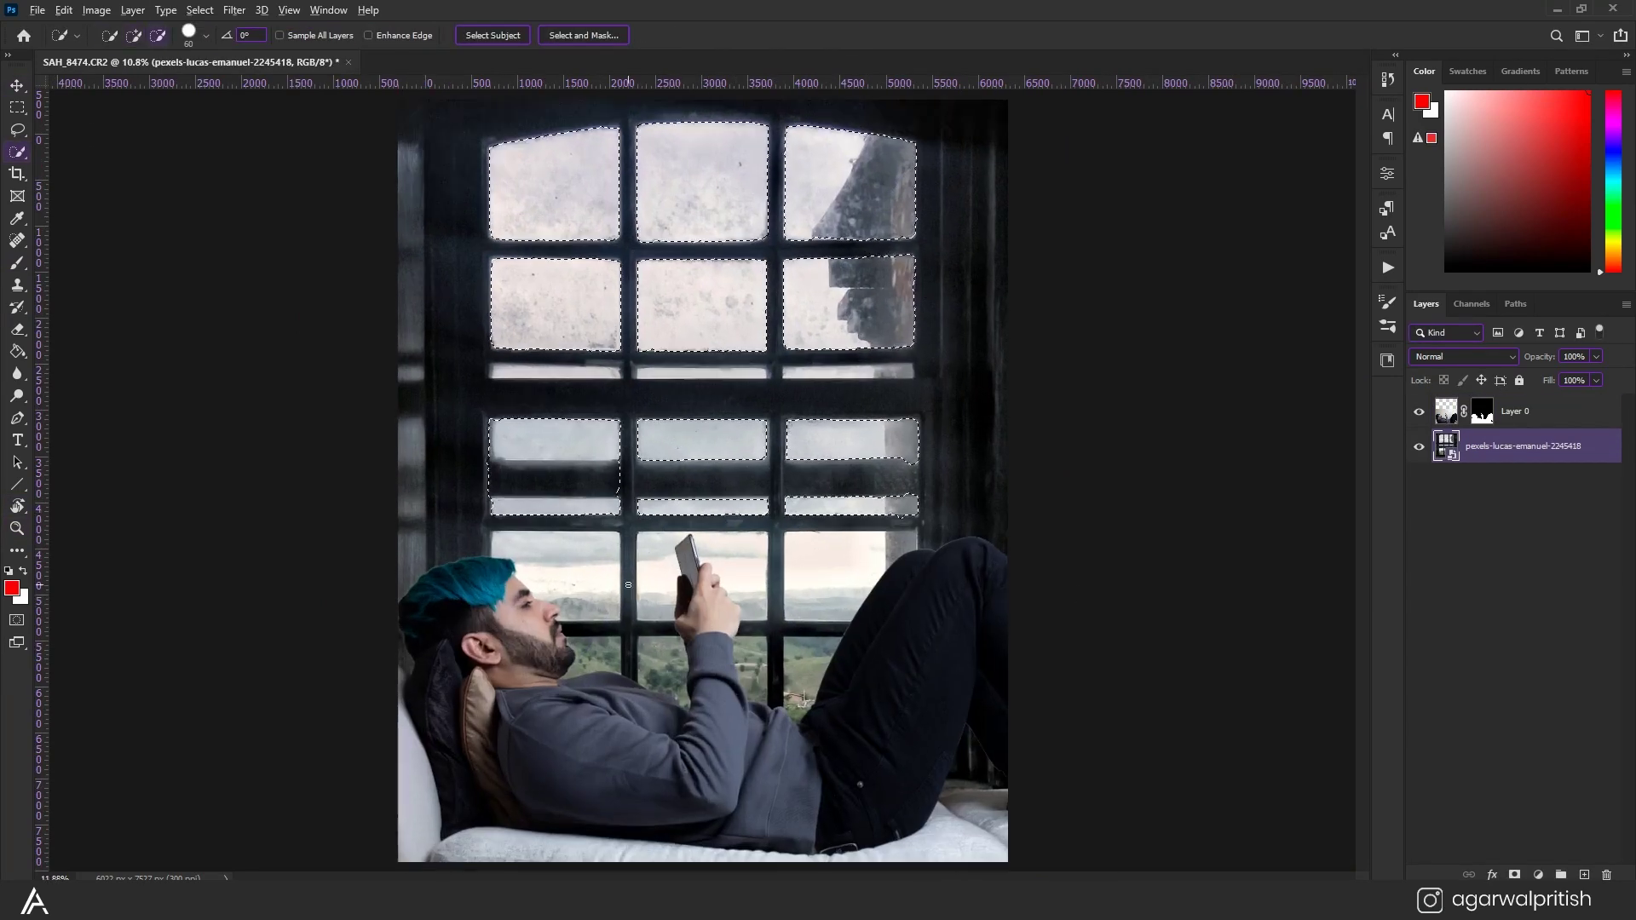
{"action": "scroll", "coordinate": [631, 564], "scroll_direction": "up", "scroll_amount": 3, "text": "alt"}
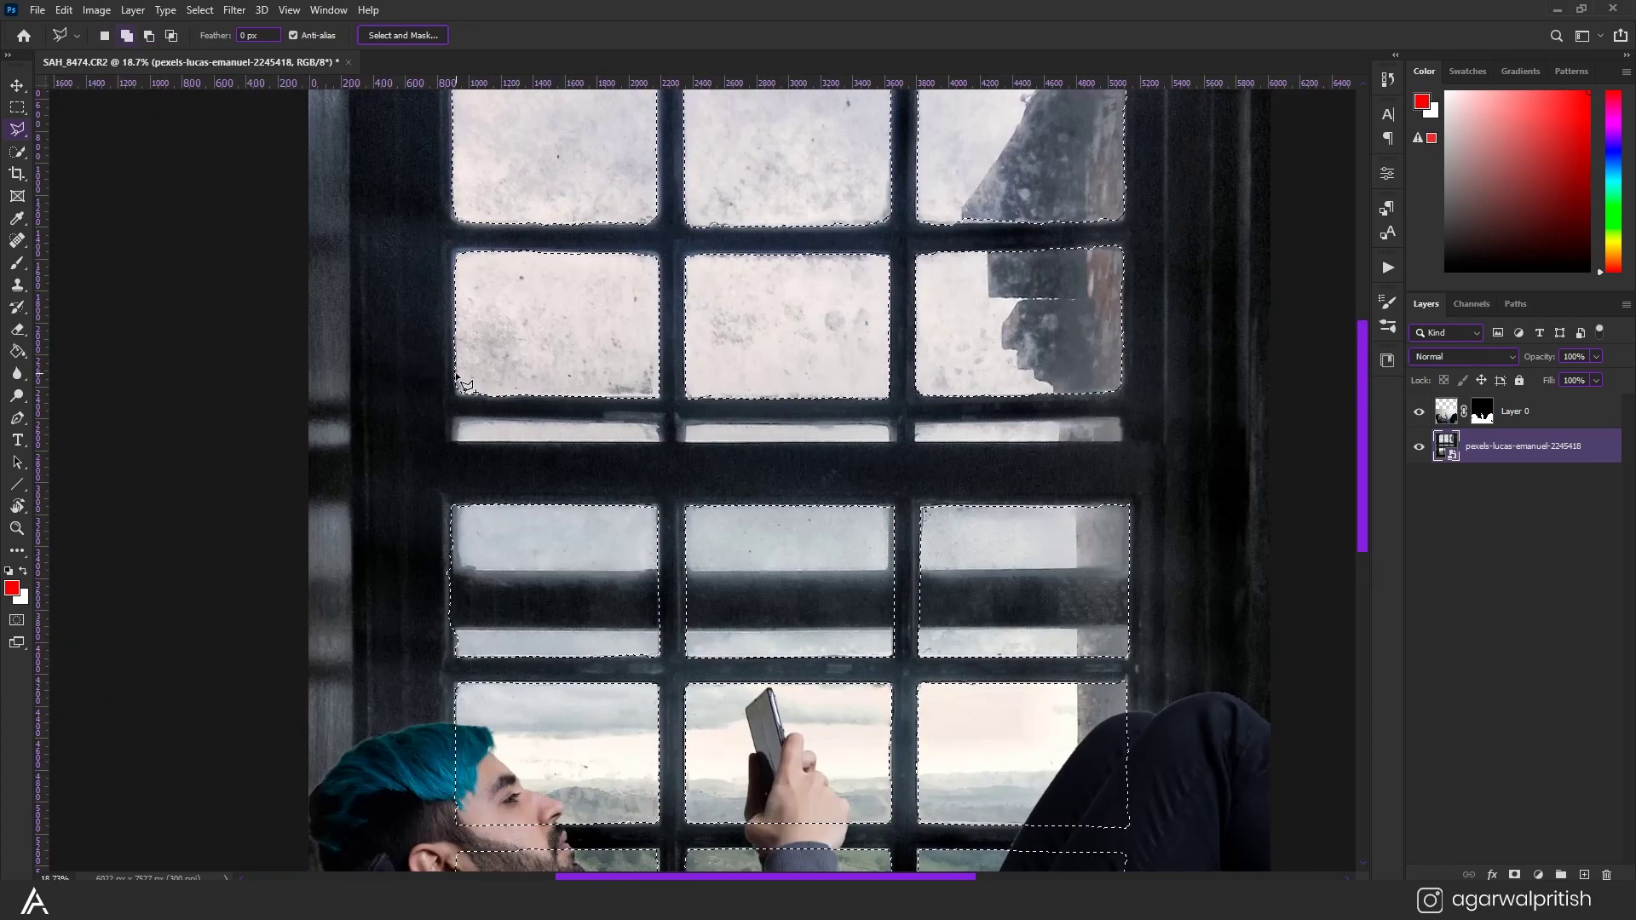
{"action": "left_click", "coordinate": [456, 382]}
{"action": "left_click", "coordinate": [456, 472]}
{"action": "left_click", "coordinate": [660, 472]}
{"action": "left_click", "coordinate": [892, 470]}
{"action": "left_click", "coordinate": [916, 392]}
{"action": "left_click", "coordinate": [916, 460]}
{"action": "double_click", "coordinate": [1101, 461]}
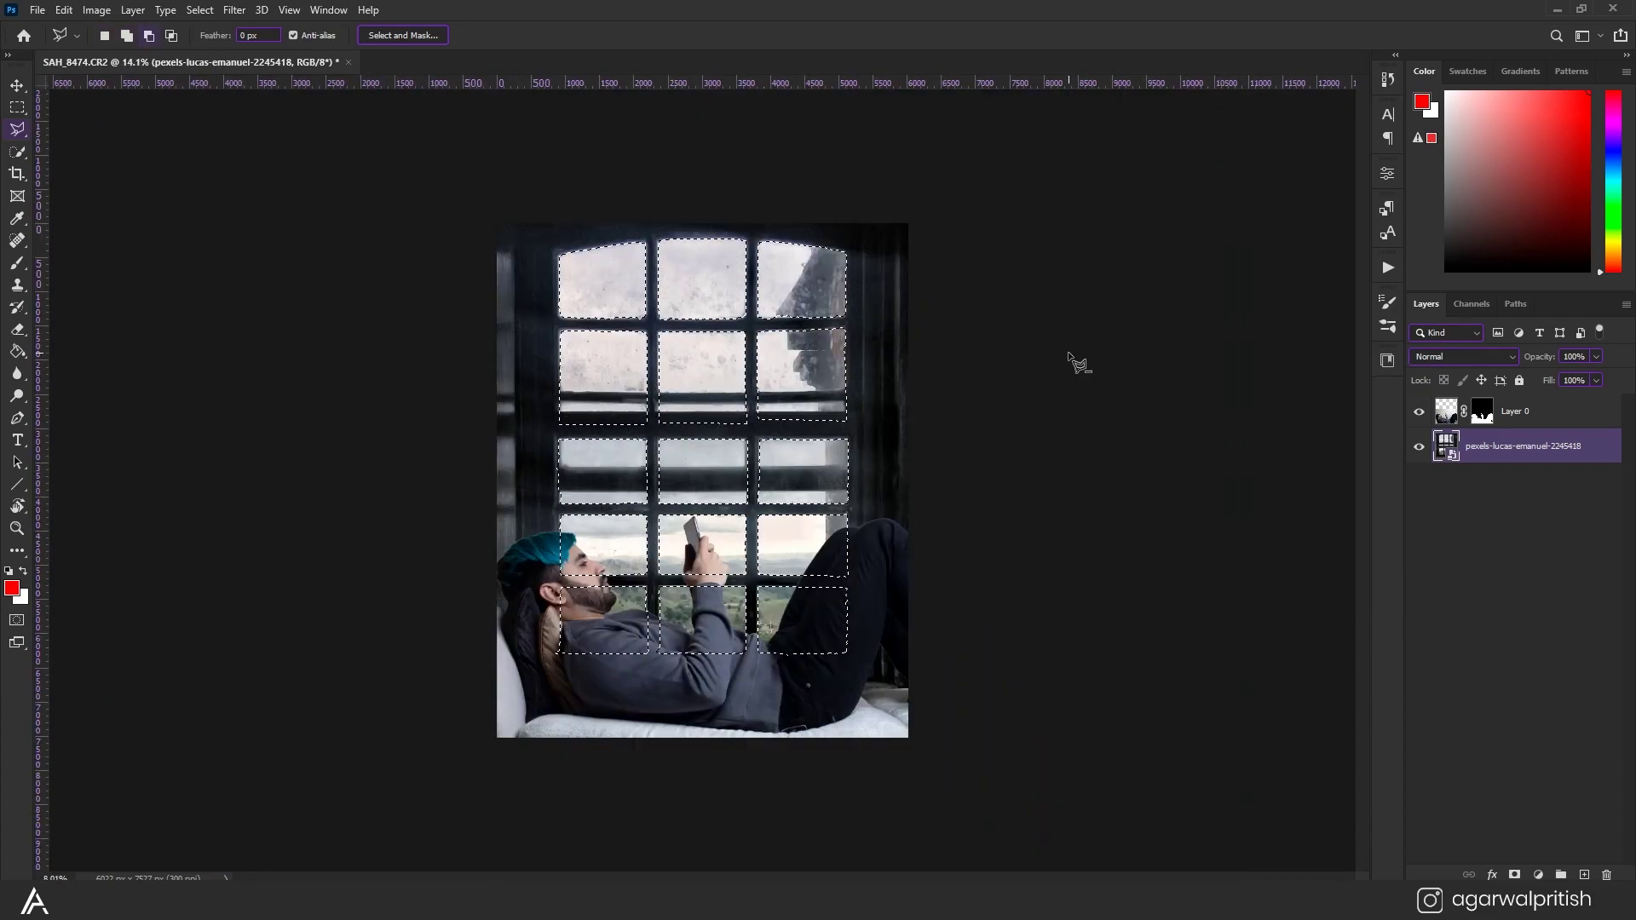
Expand the pane selection by 2 px and mask it out so the panes turn transparent.
{"action": "left_click", "coordinate": [199, 9]}
{"action": "left_click", "coordinate": [400, 300]}
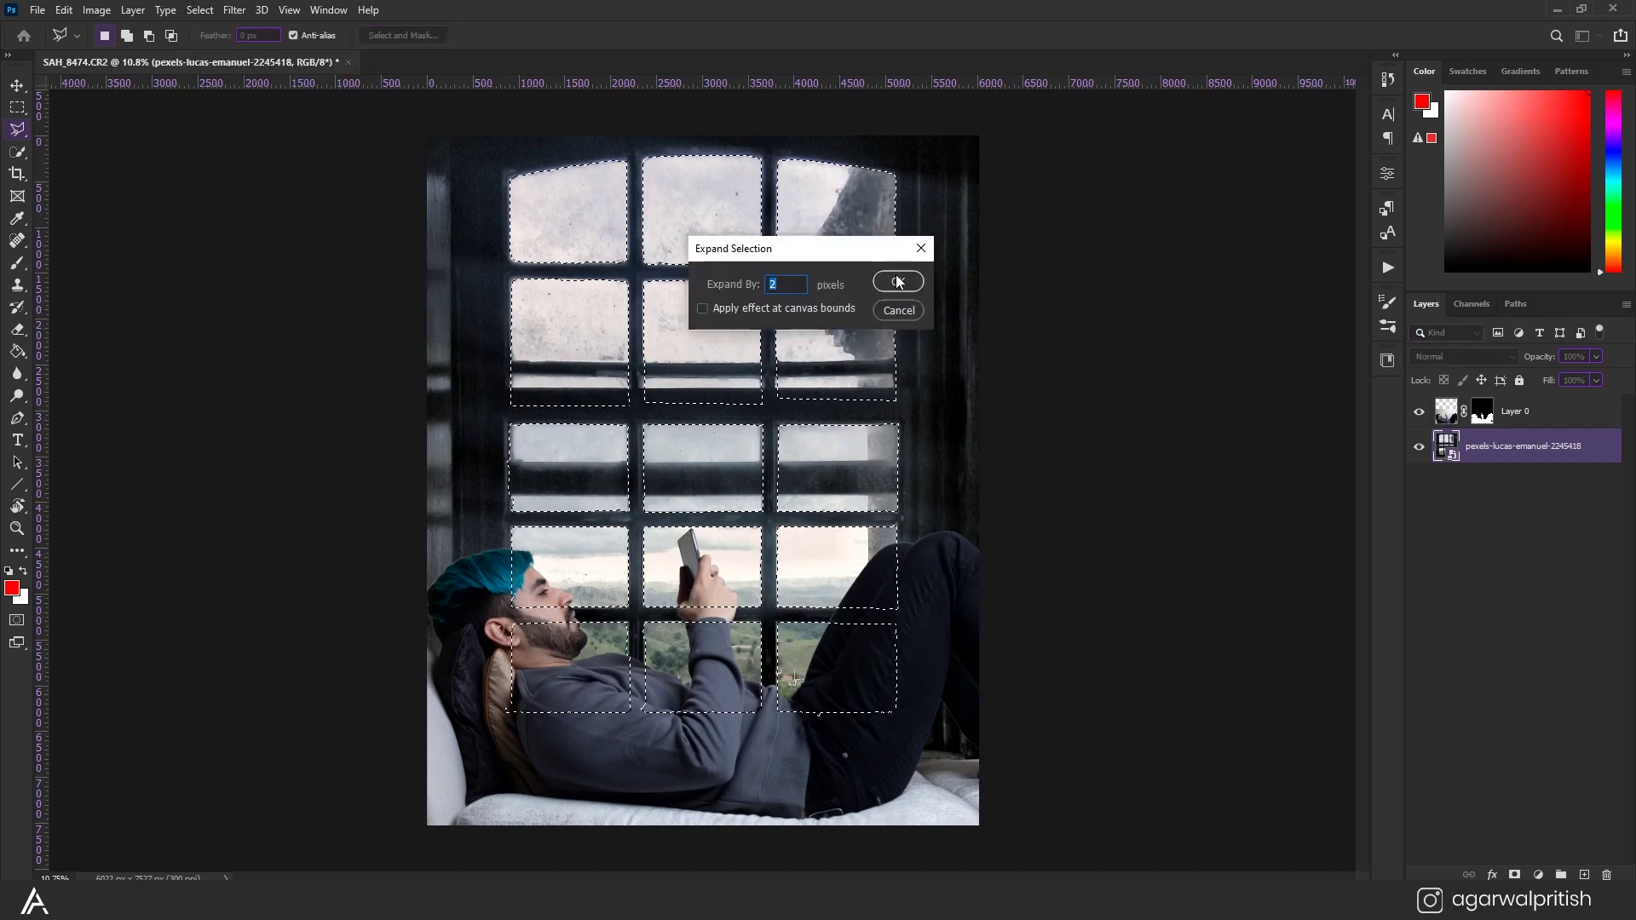
{"action": "key", "text": "Escape"}
{"action": "left_click", "coordinate": [199, 9]}
{"action": "left_click", "coordinate": [401, 299]}
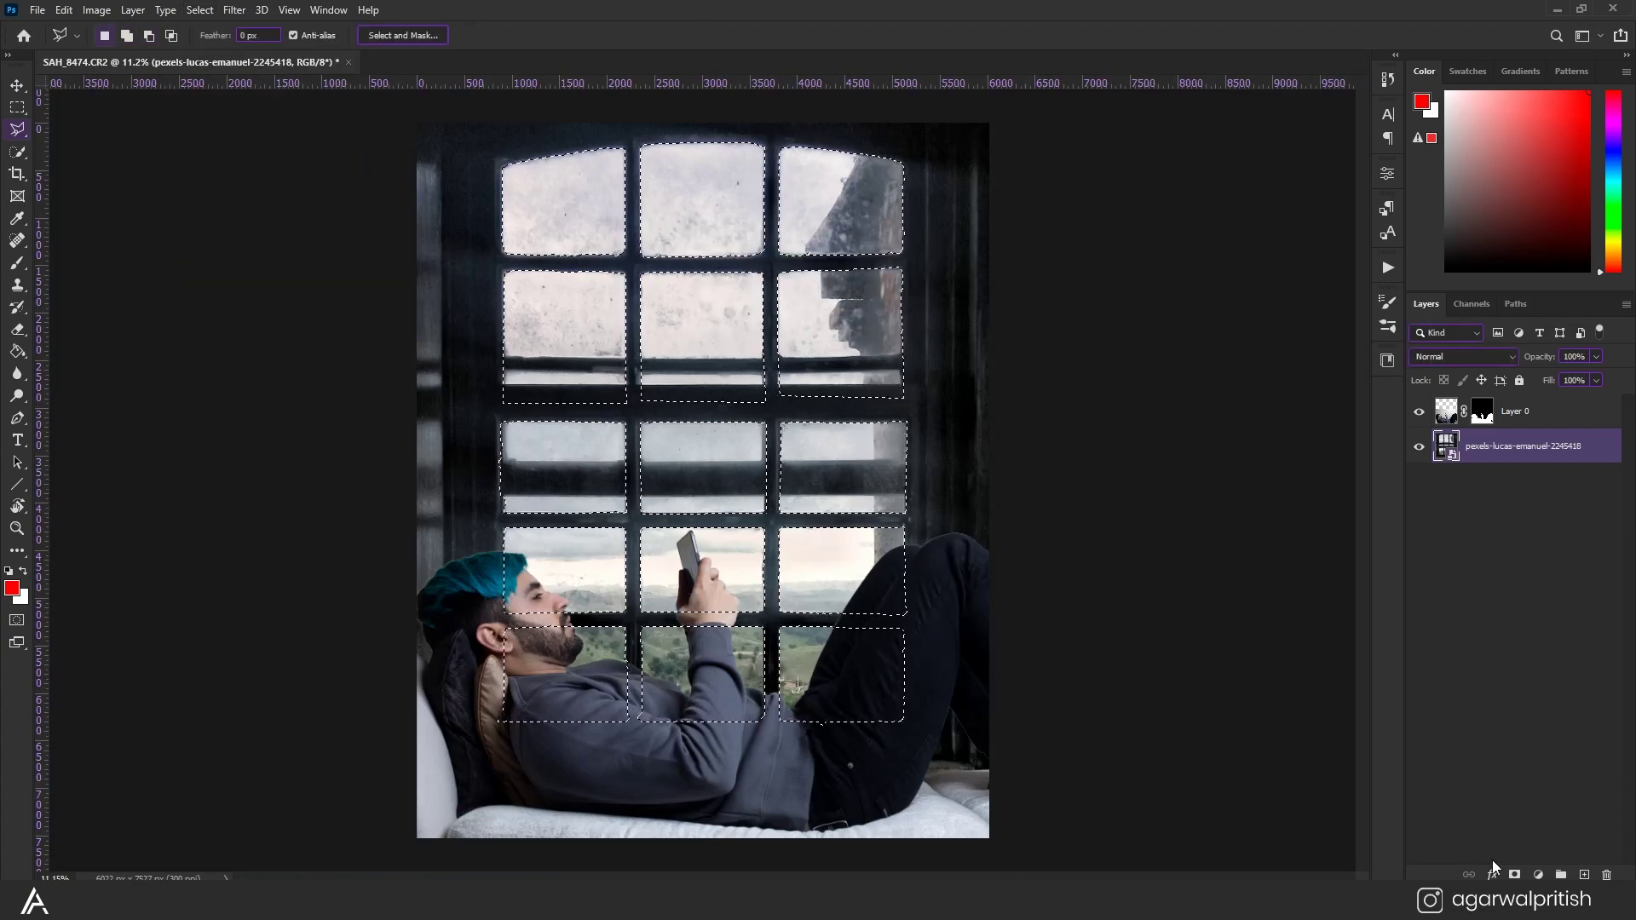
{"action": "left_click", "coordinate": [1514, 874], "text": "alt"}
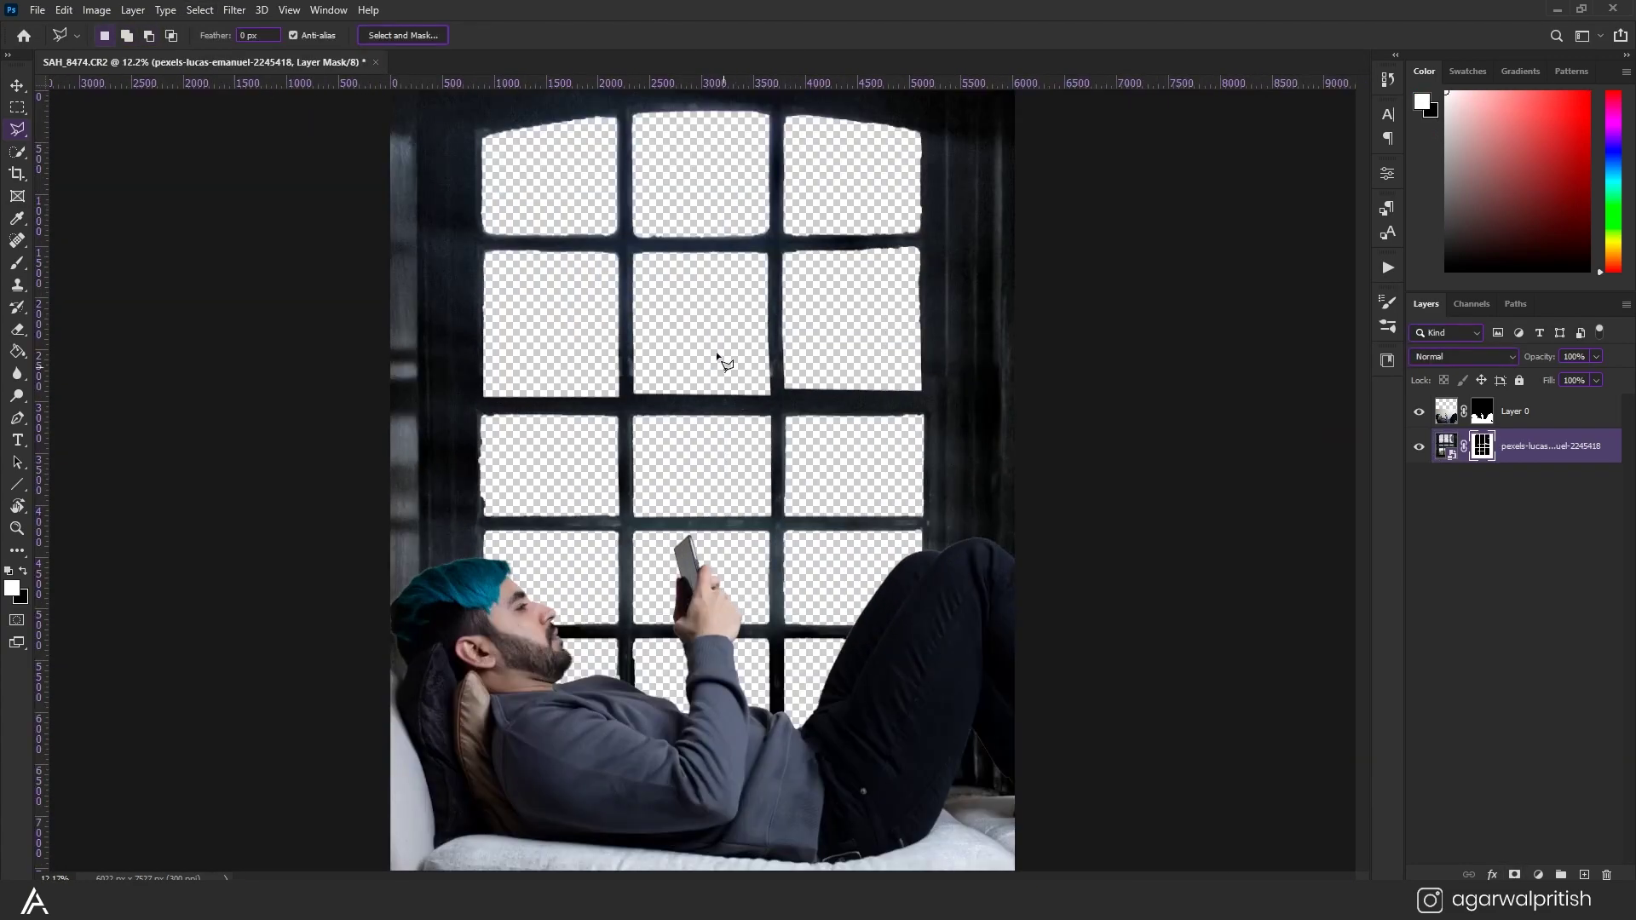
{"action": "key", "text": "ctrl+t"}
{"action": "key", "text": "ctrl+minus"}
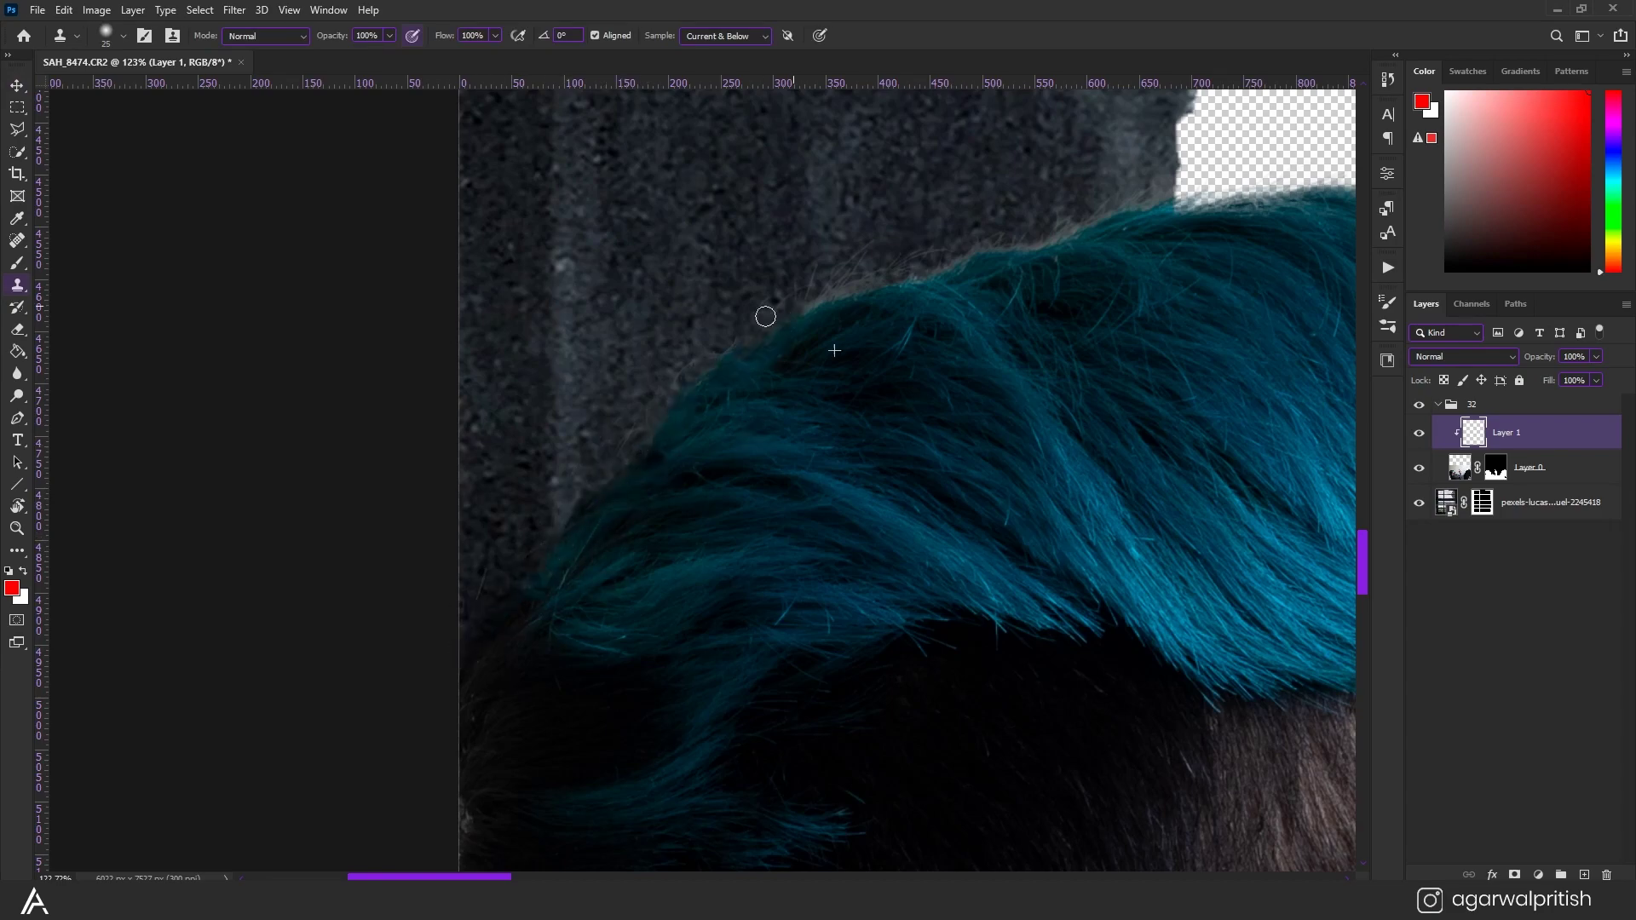
Drag the coral reef photo in behind the window and ready a black brush on Layer 0's mask.
{"action": "left_click_drag", "start_coordinate": [1242, 246], "coordinate": [472, 499]}
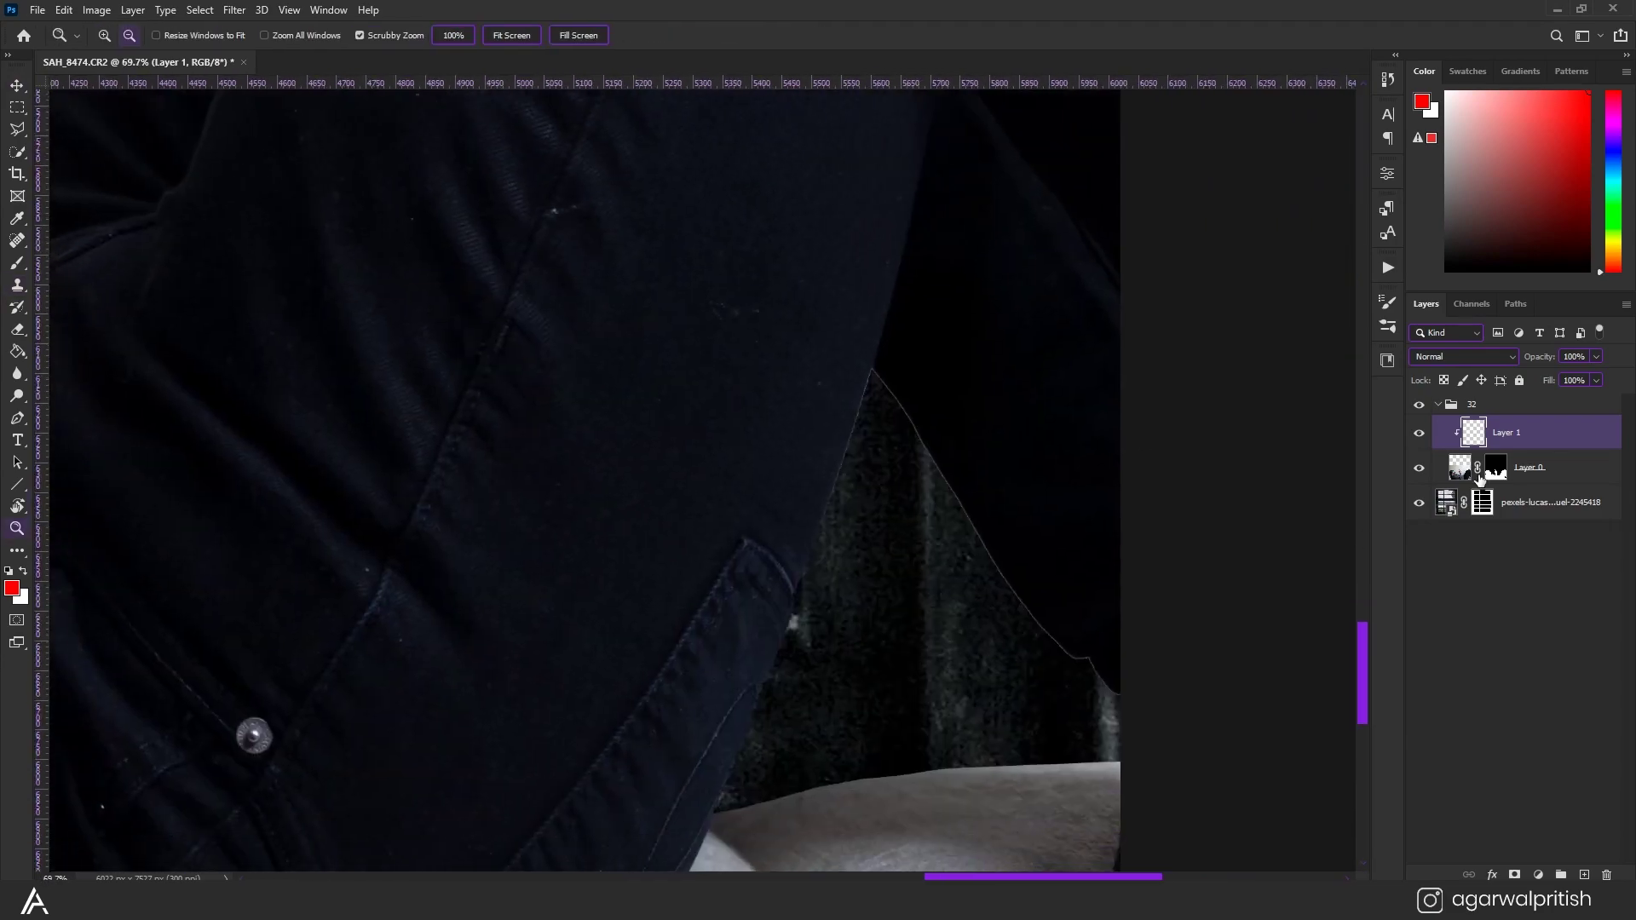
{"action": "left_click", "coordinate": [1495, 467]}
{"action": "key", "text": "b"}
{"action": "key", "text": "d"}
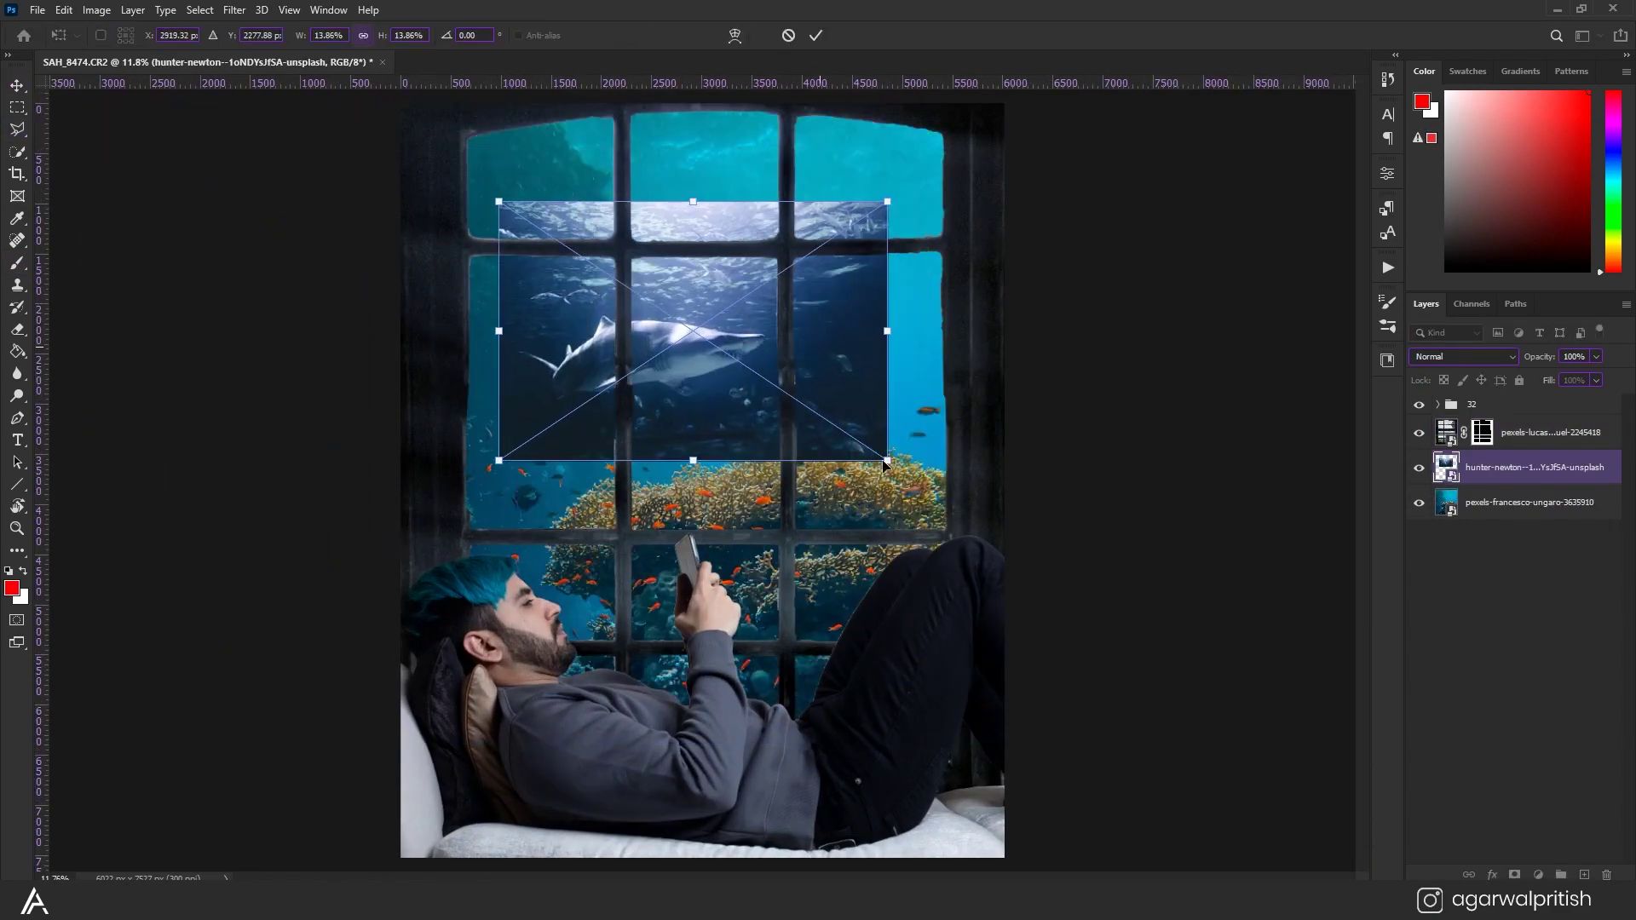
Lasso the shark, then enlarge it and move it higher into the upper panes.
{"action": "scroll", "coordinate": [534, 435], "scroll_direction": "up", "scroll_amount": 5}
{"action": "key", "text": "l"}
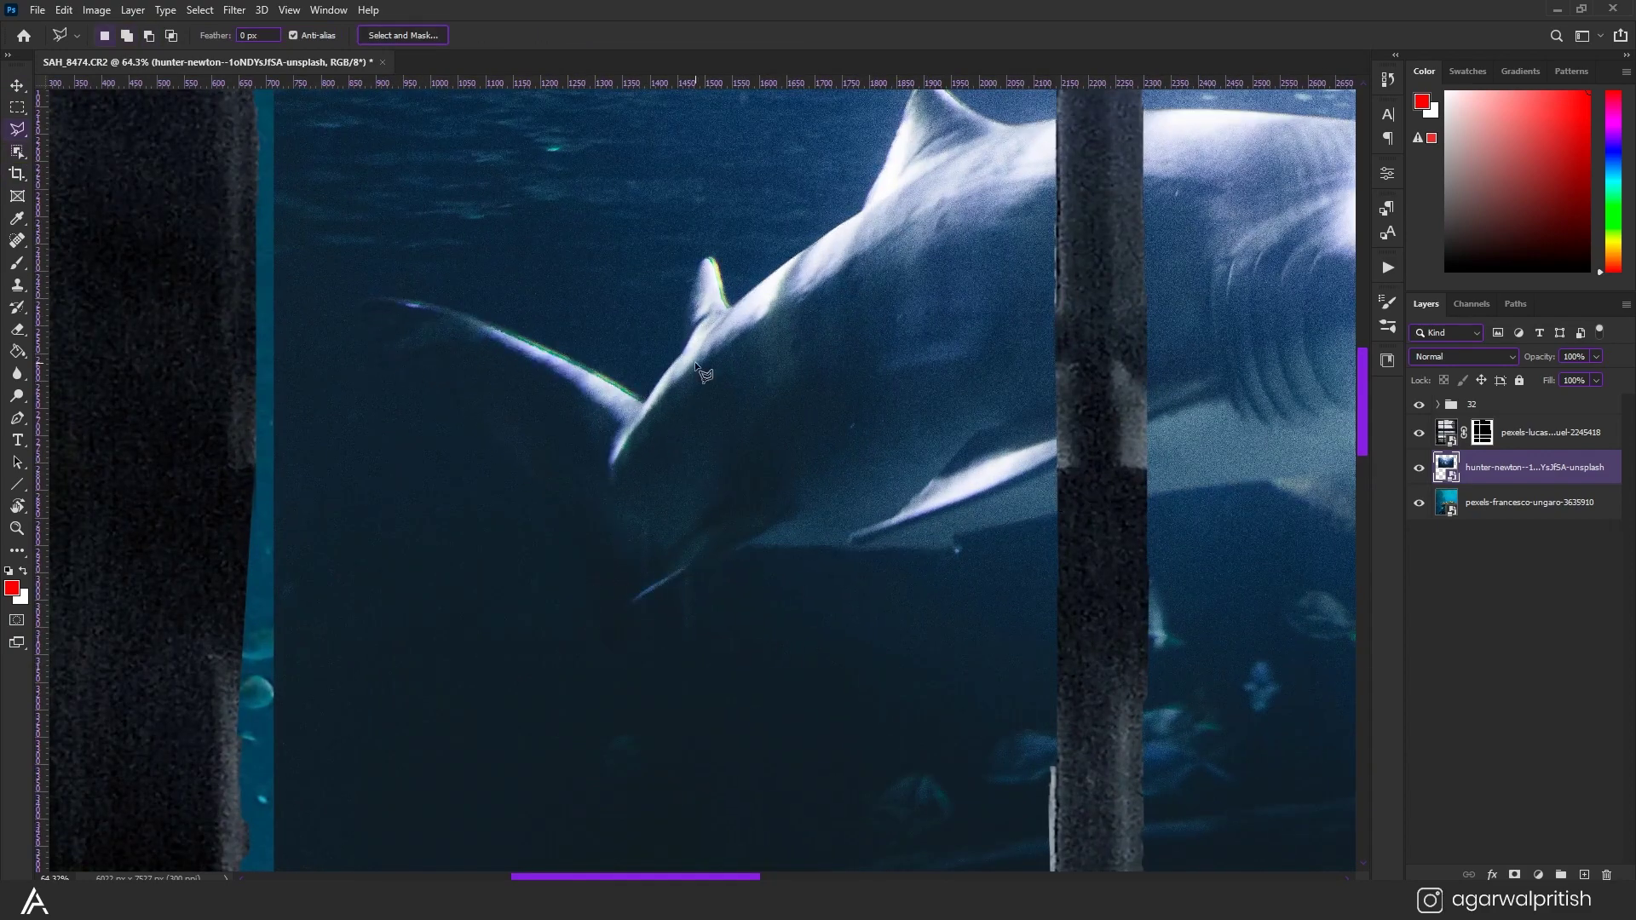
{"action": "left_click_drag", "start_coordinate": [718, 341], "coordinate": [645, 514]}
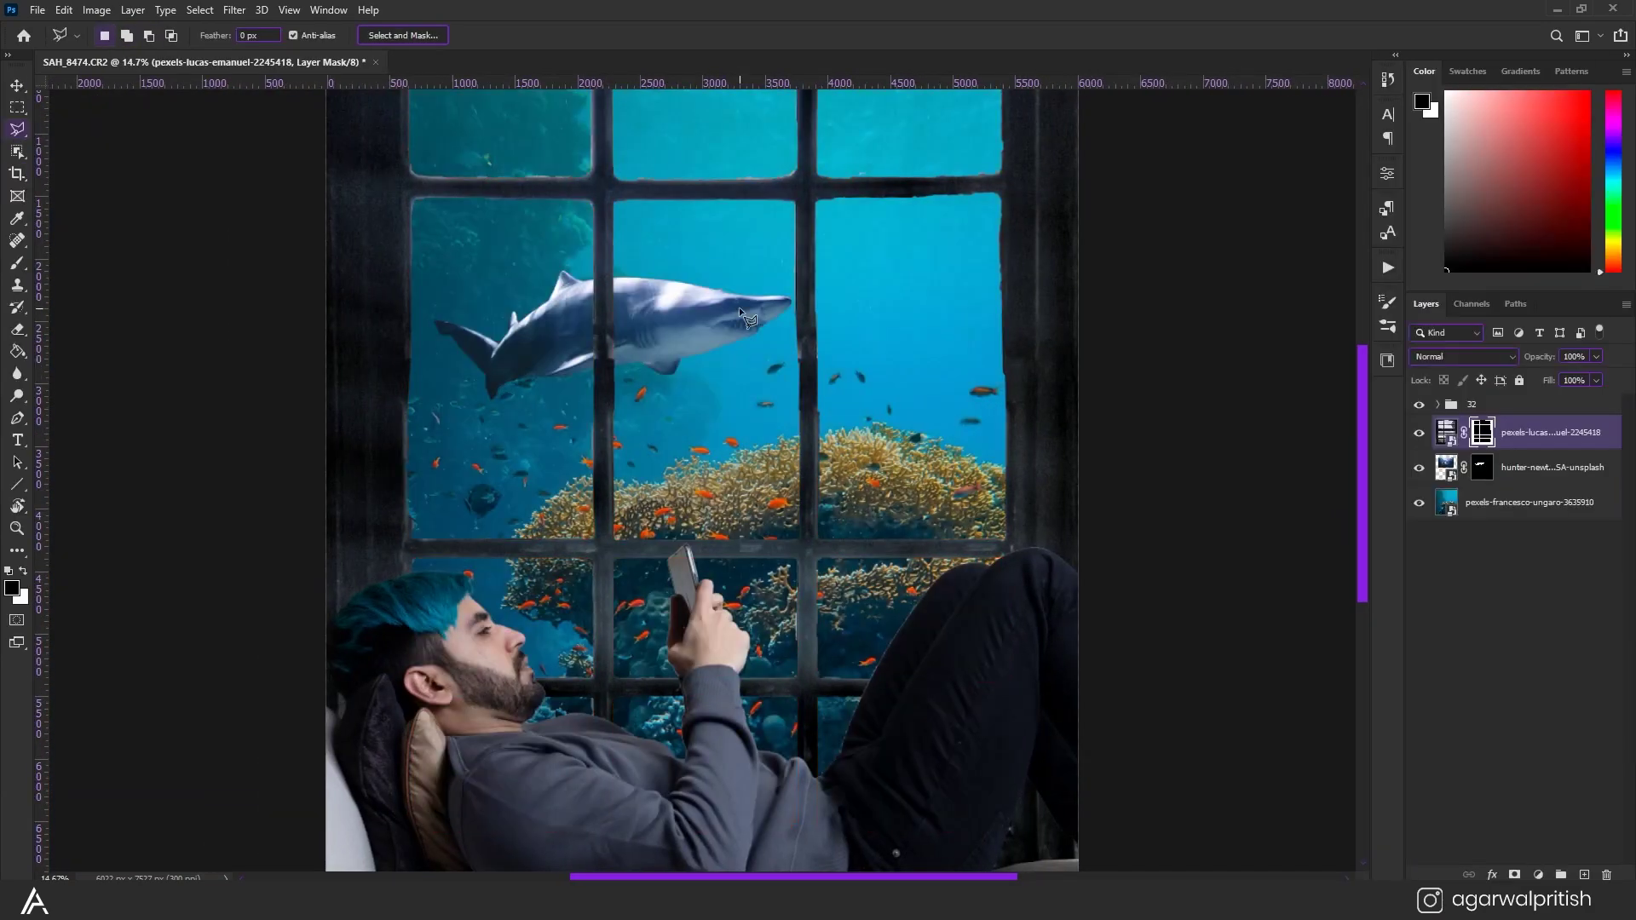
{"action": "key", "text": "Return"}
{"action": "key", "text": "ctrl+t"}
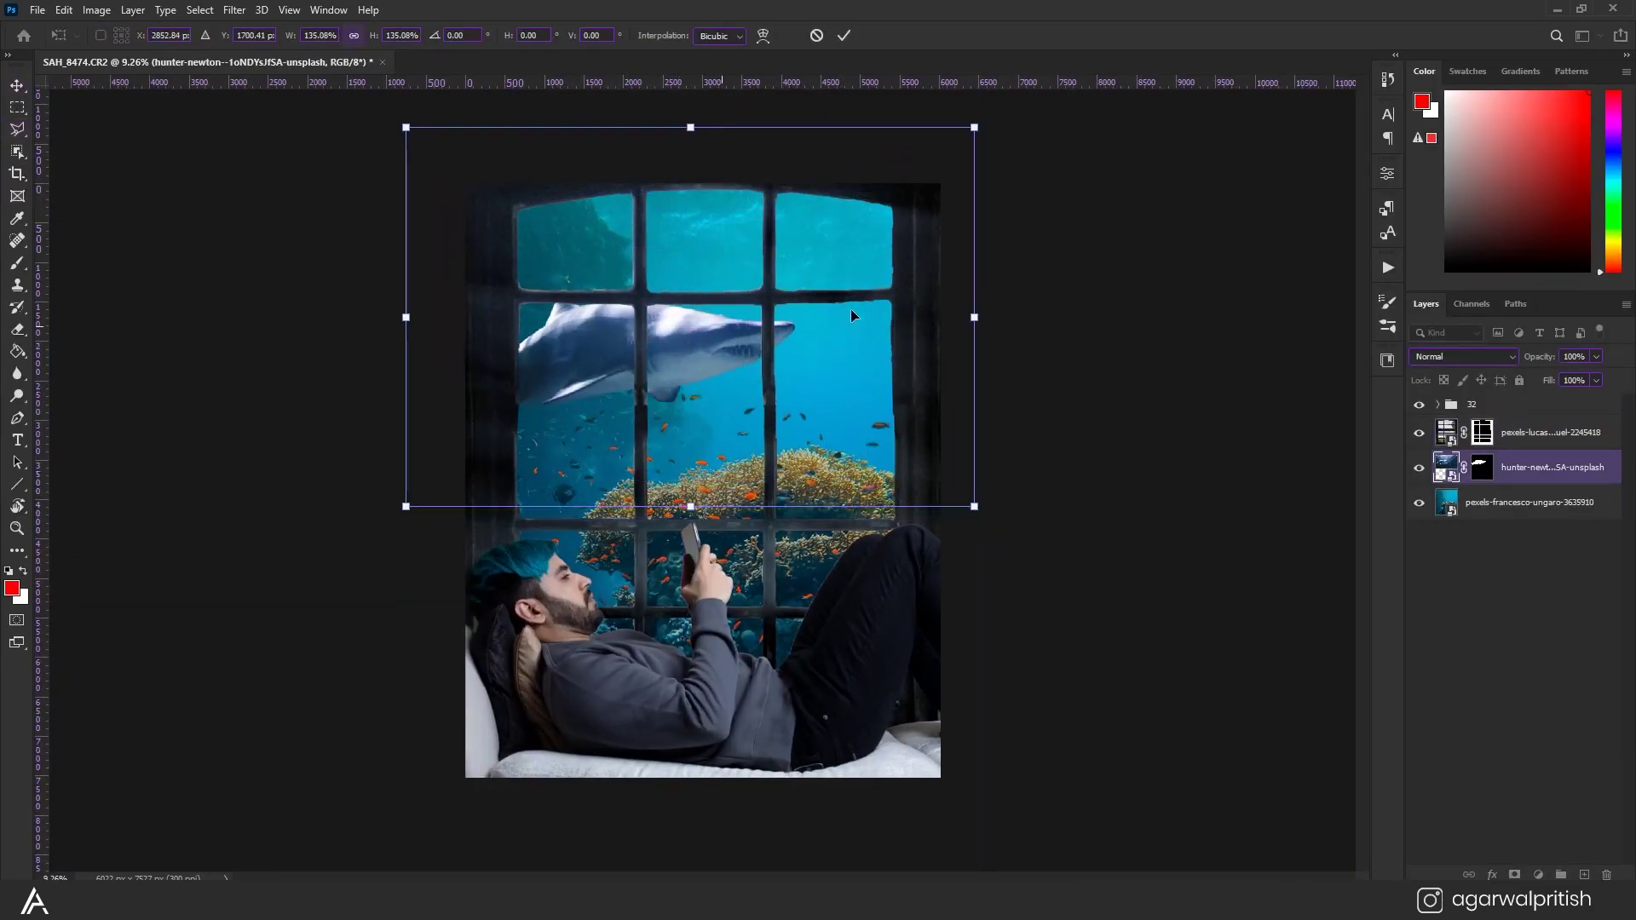
{"action": "left_click_drag", "start_coordinate": [850, 309], "coordinate": [701, 352]}
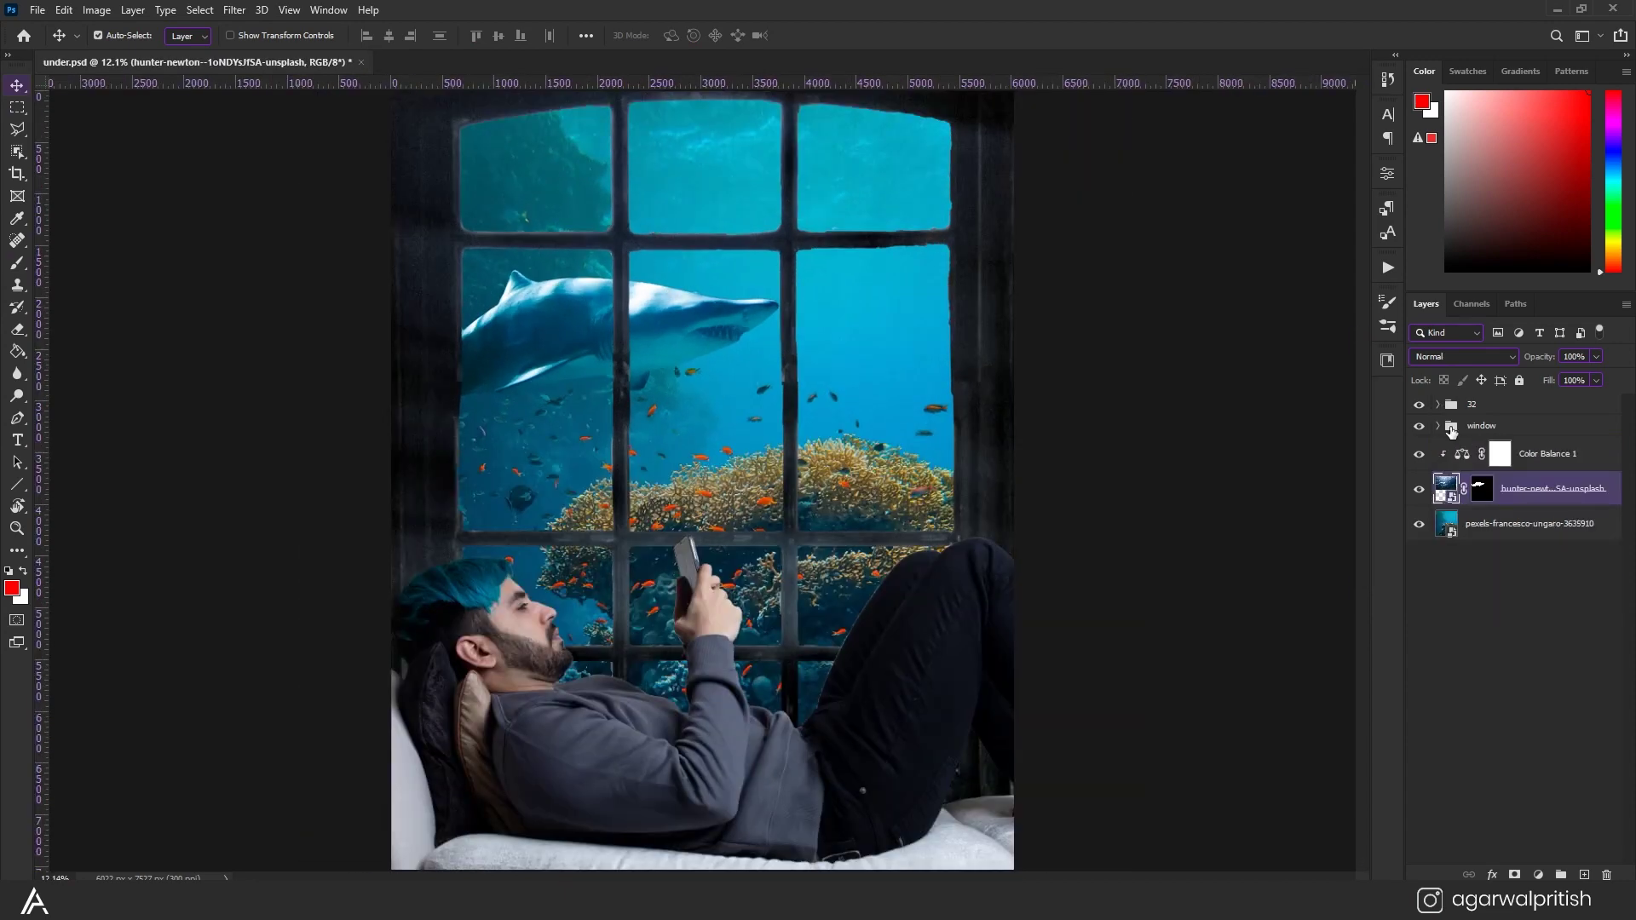
Add clipped Color Balance adjustments inside the window group above Layer 1.
{"action": "left_click", "coordinate": [1507, 454]}
{"action": "left_click", "coordinate": [1537, 875]}
{"action": "left_click", "coordinate": [1480, 840]}
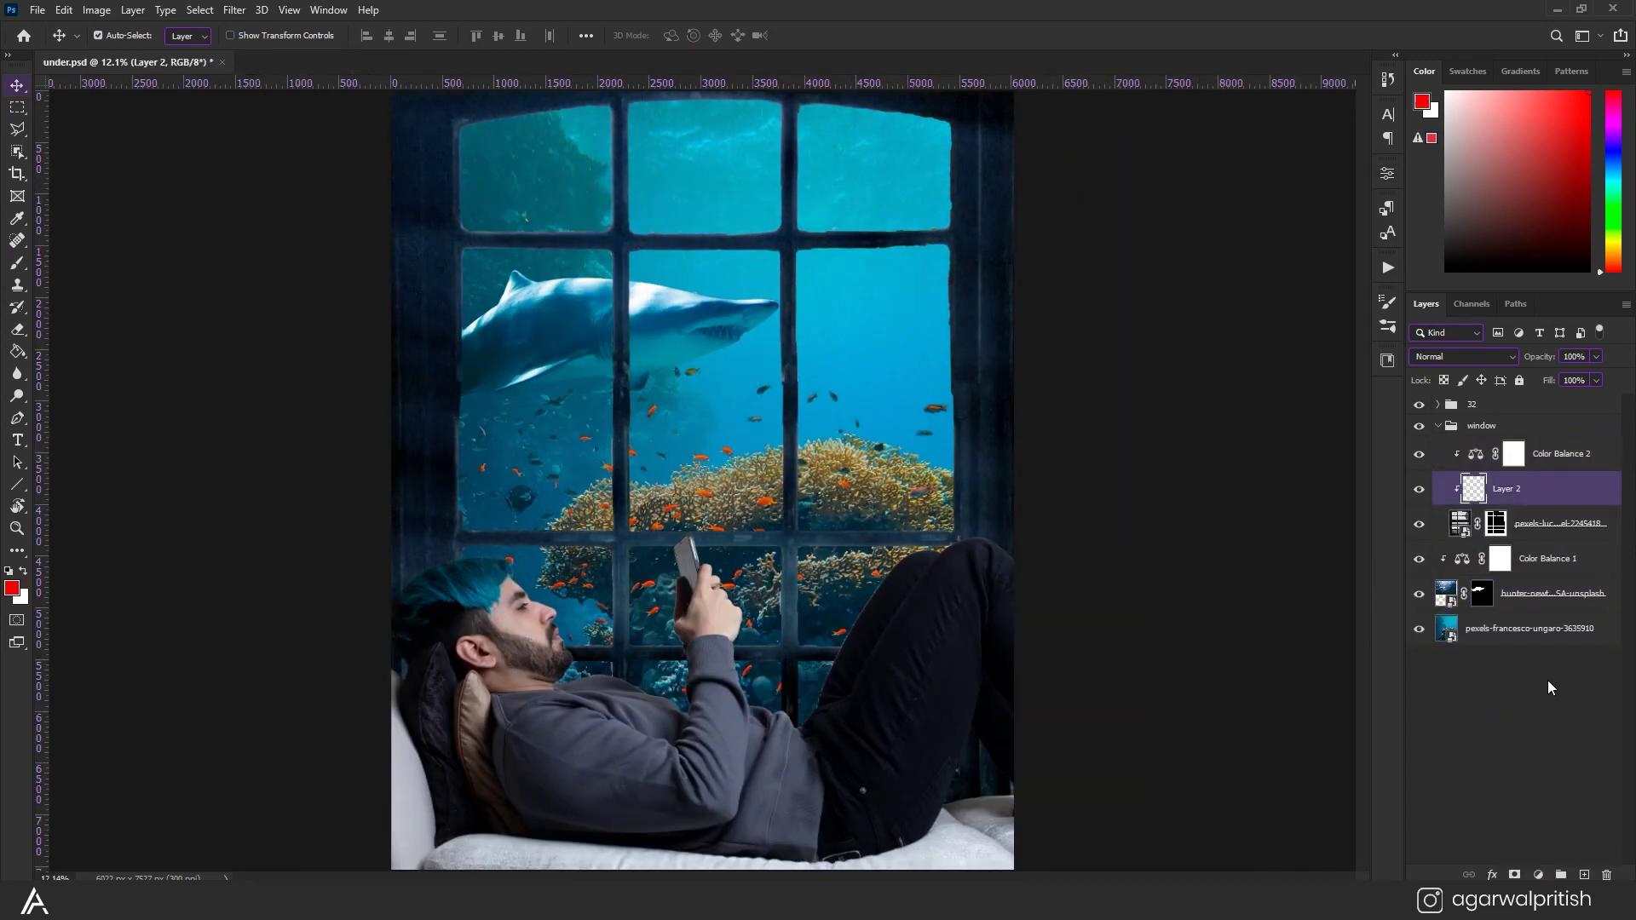
{"action": "left_click", "coordinate": [1538, 875]}
{"action": "left_click", "coordinate": [1542, 720]}
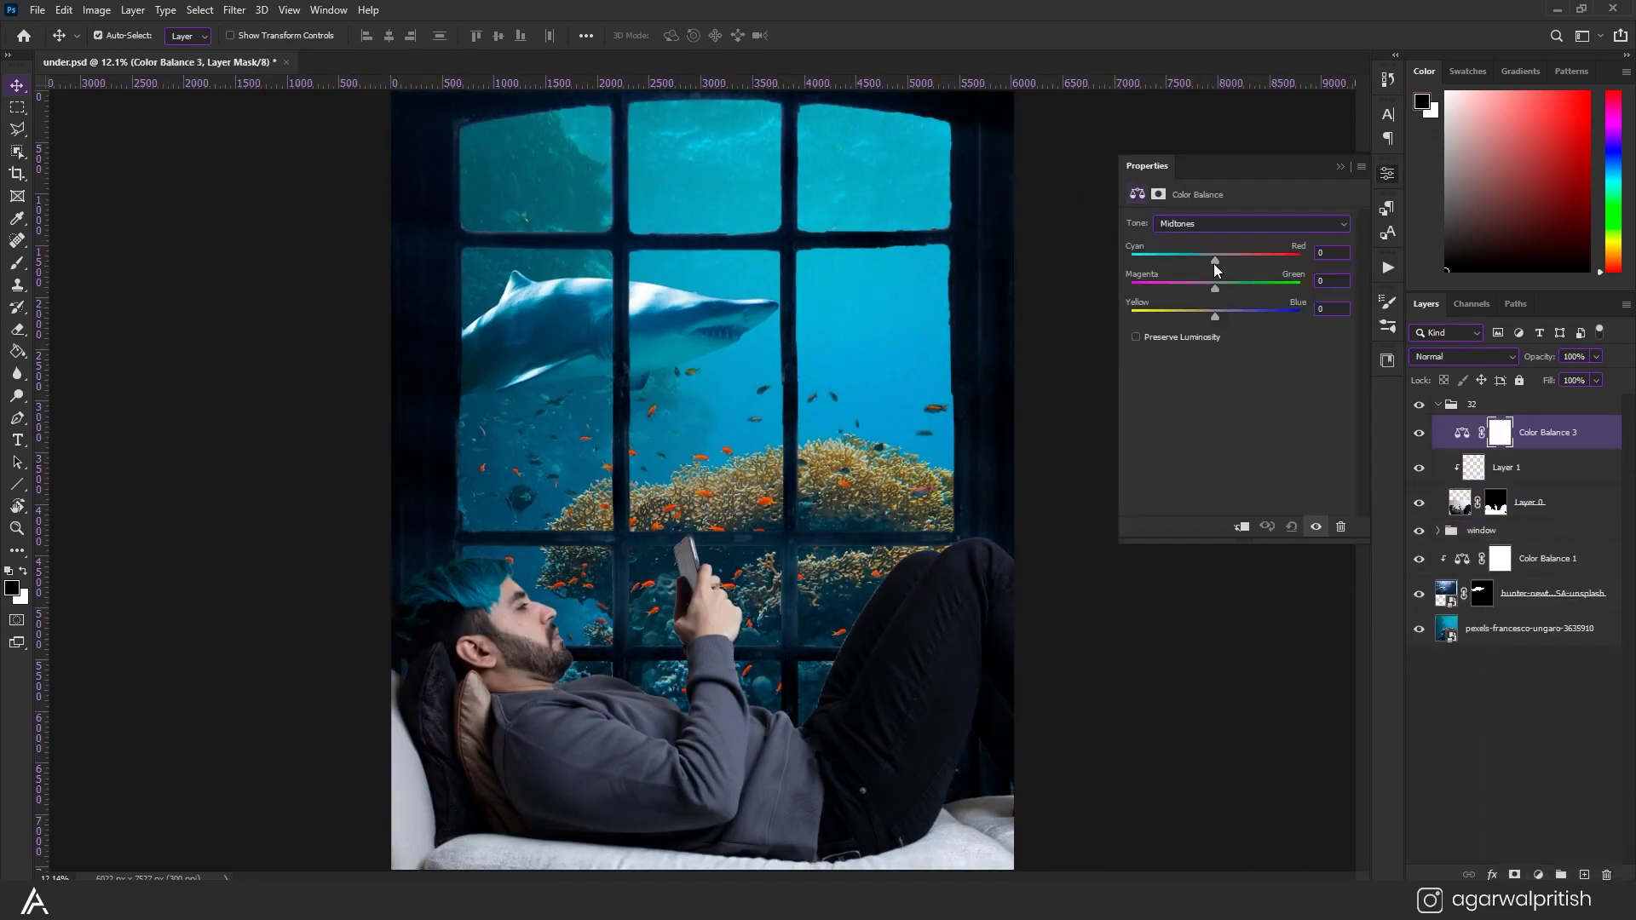
Darken the man with a lowered Curves adjustment and a reduced Exposure adjustment.
{"action": "left_click", "coordinate": [1387, 173]}
{"action": "left_click_drag", "start_coordinate": [1227, 358], "coordinate": [1253, 374]}
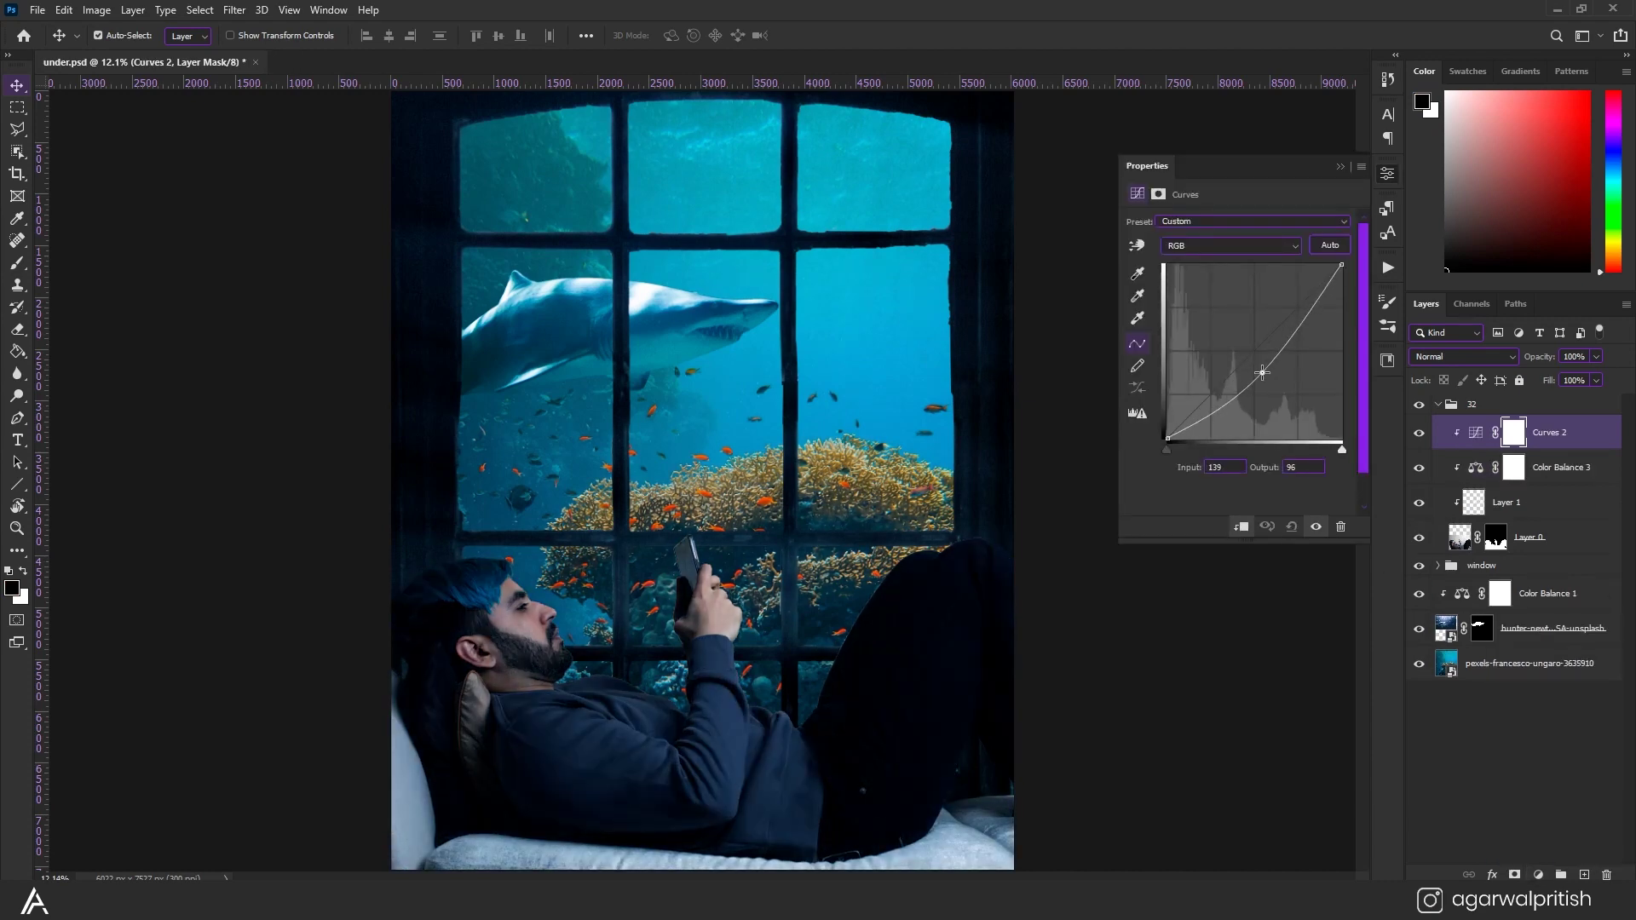
{"action": "left_click", "coordinate": [1388, 173]}
{"action": "left_click", "coordinate": [1387, 325]}
{"action": "left_click_drag", "start_coordinate": [1239, 263], "coordinate": [1203, 263]}
{"action": "left_click", "coordinate": [1387, 173]}
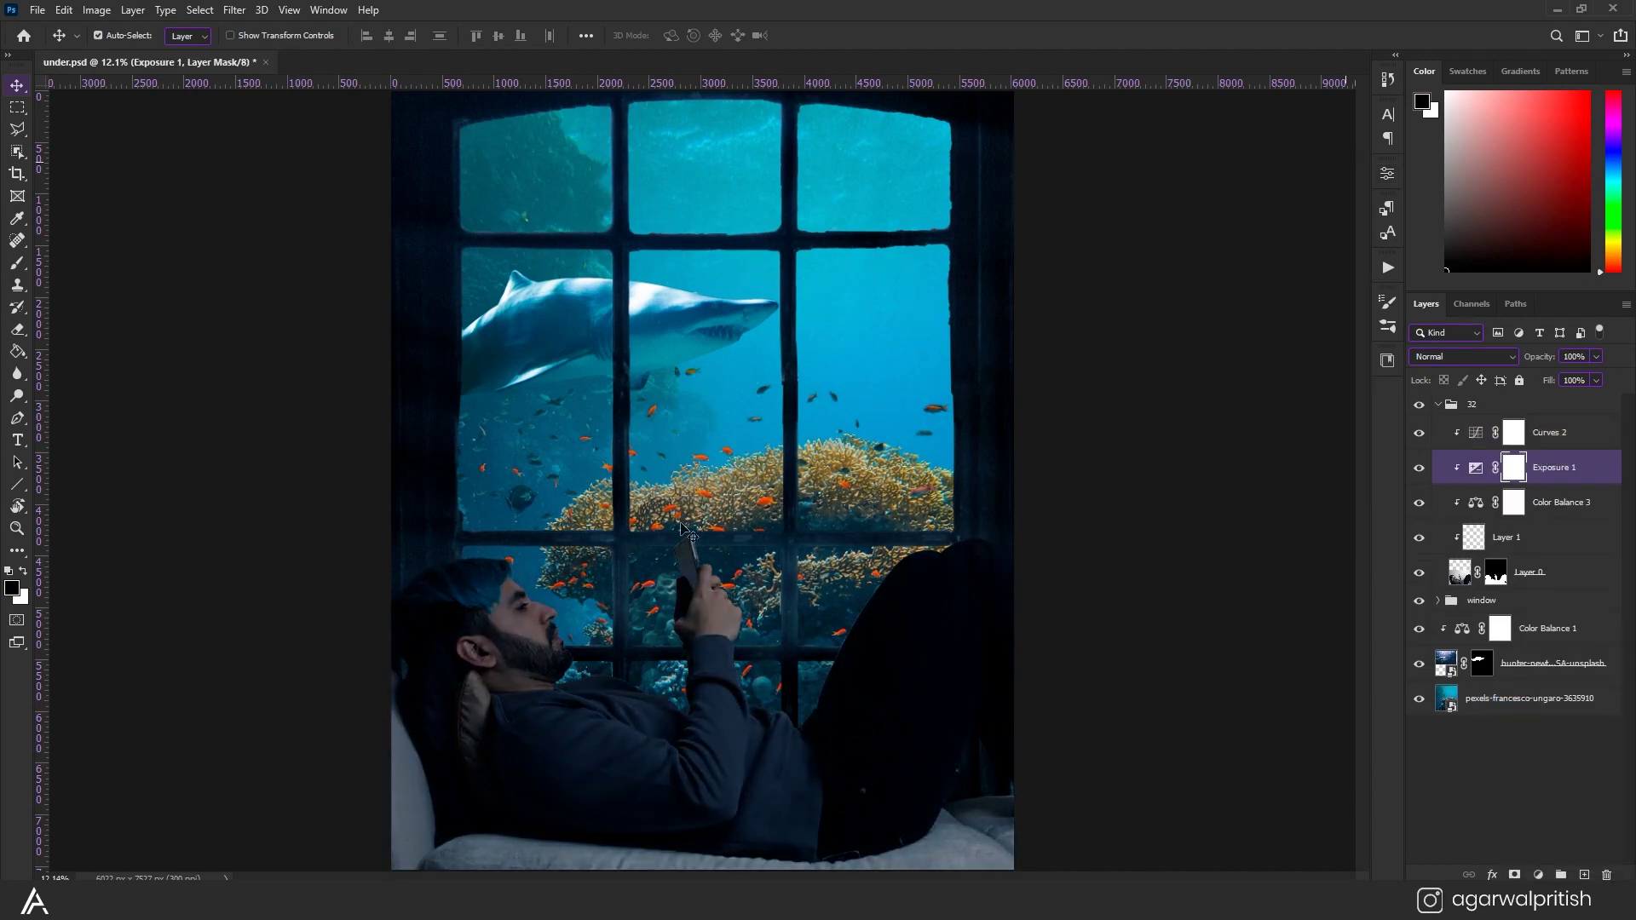
Paint the adjustment masks to limit the darkening on the man.
{"action": "scroll", "coordinate": [490, 567], "scroll_direction": "up", "scroll_amount": 3}
{"action": "scroll", "coordinate": [490, 567], "scroll_direction": "up", "scroll_amount": 2}
{"action": "key", "text": "b"}
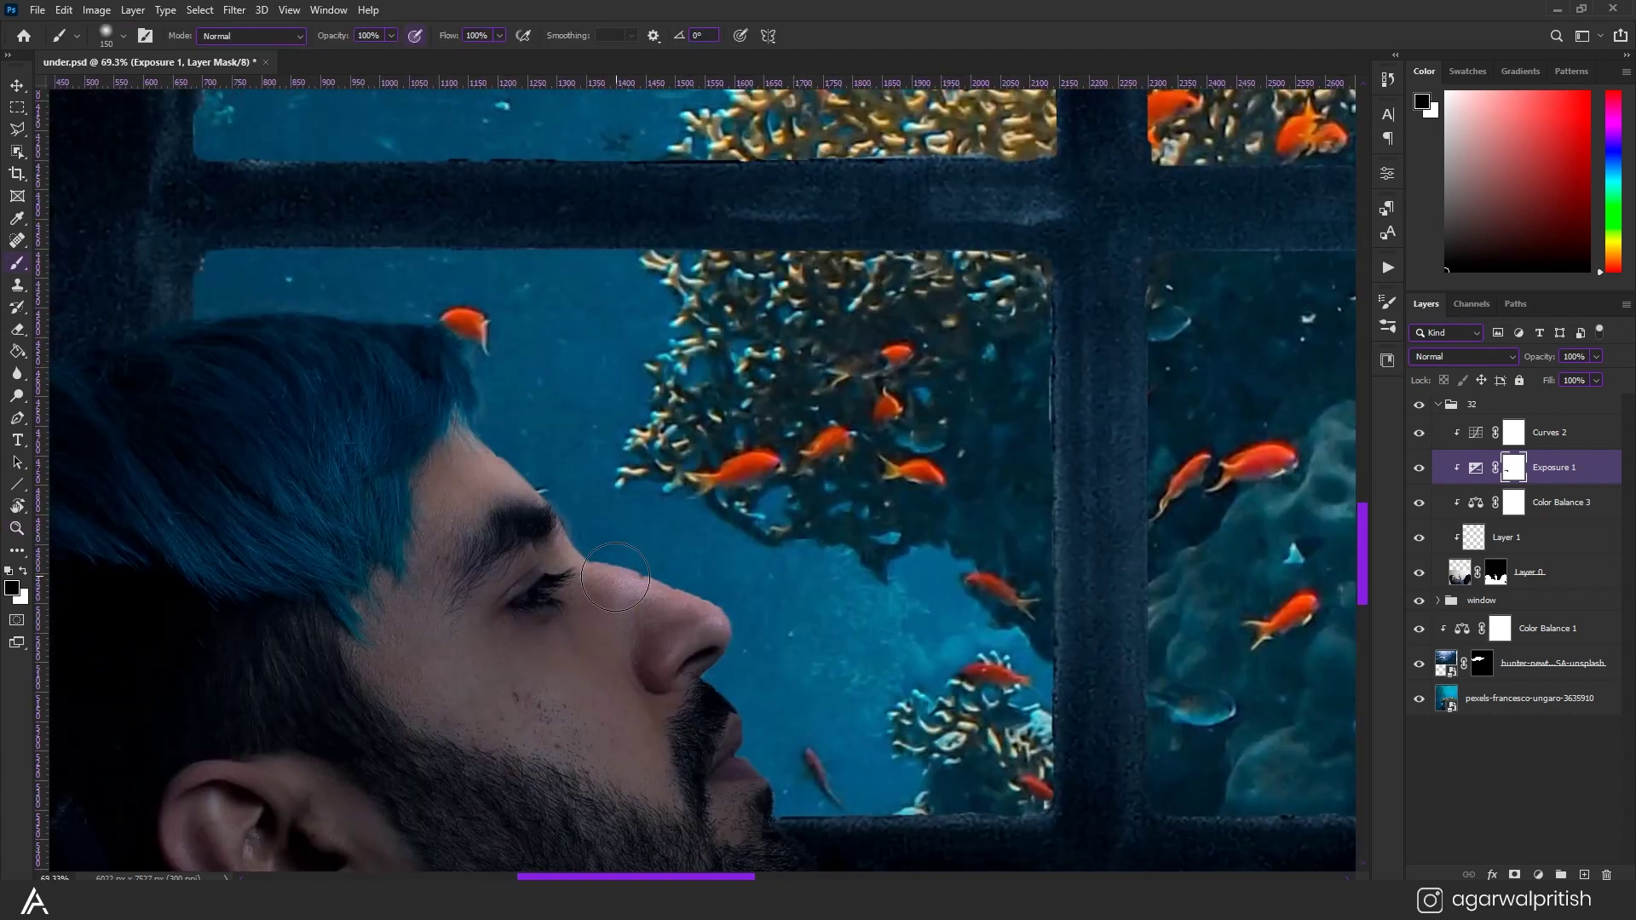
{"action": "left_click_drag", "start_coordinate": [581, 563], "coordinate": [401, 519]}
{"action": "scroll", "coordinate": [549, 474], "scroll_direction": "down", "scroll_amount": 2}
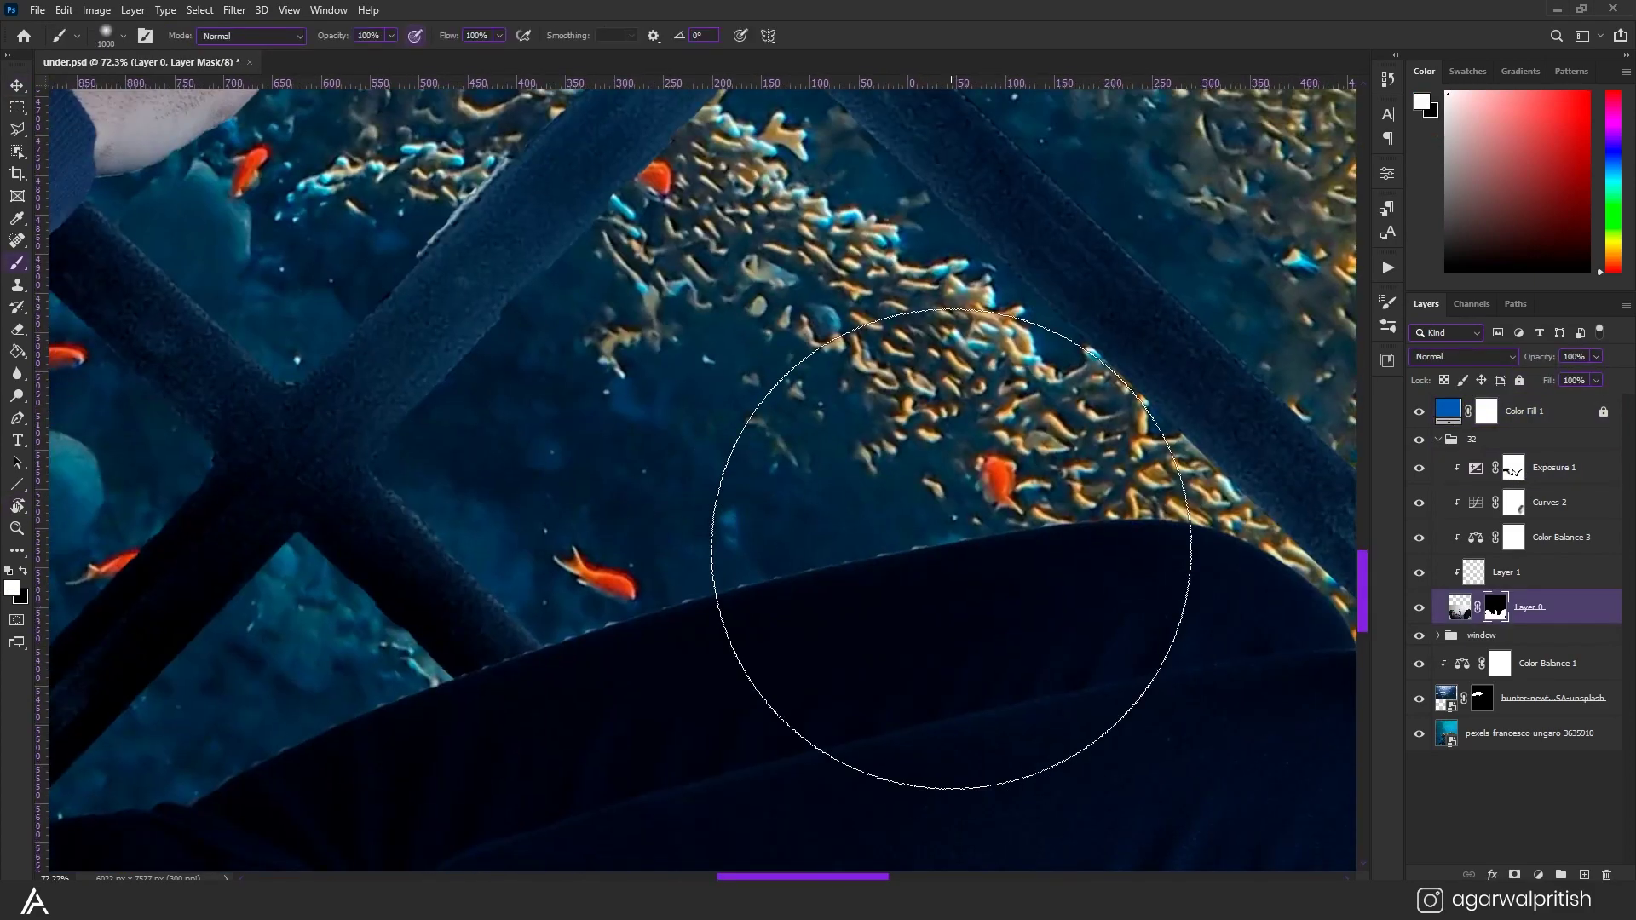
{"action": "key", "text": "r"}
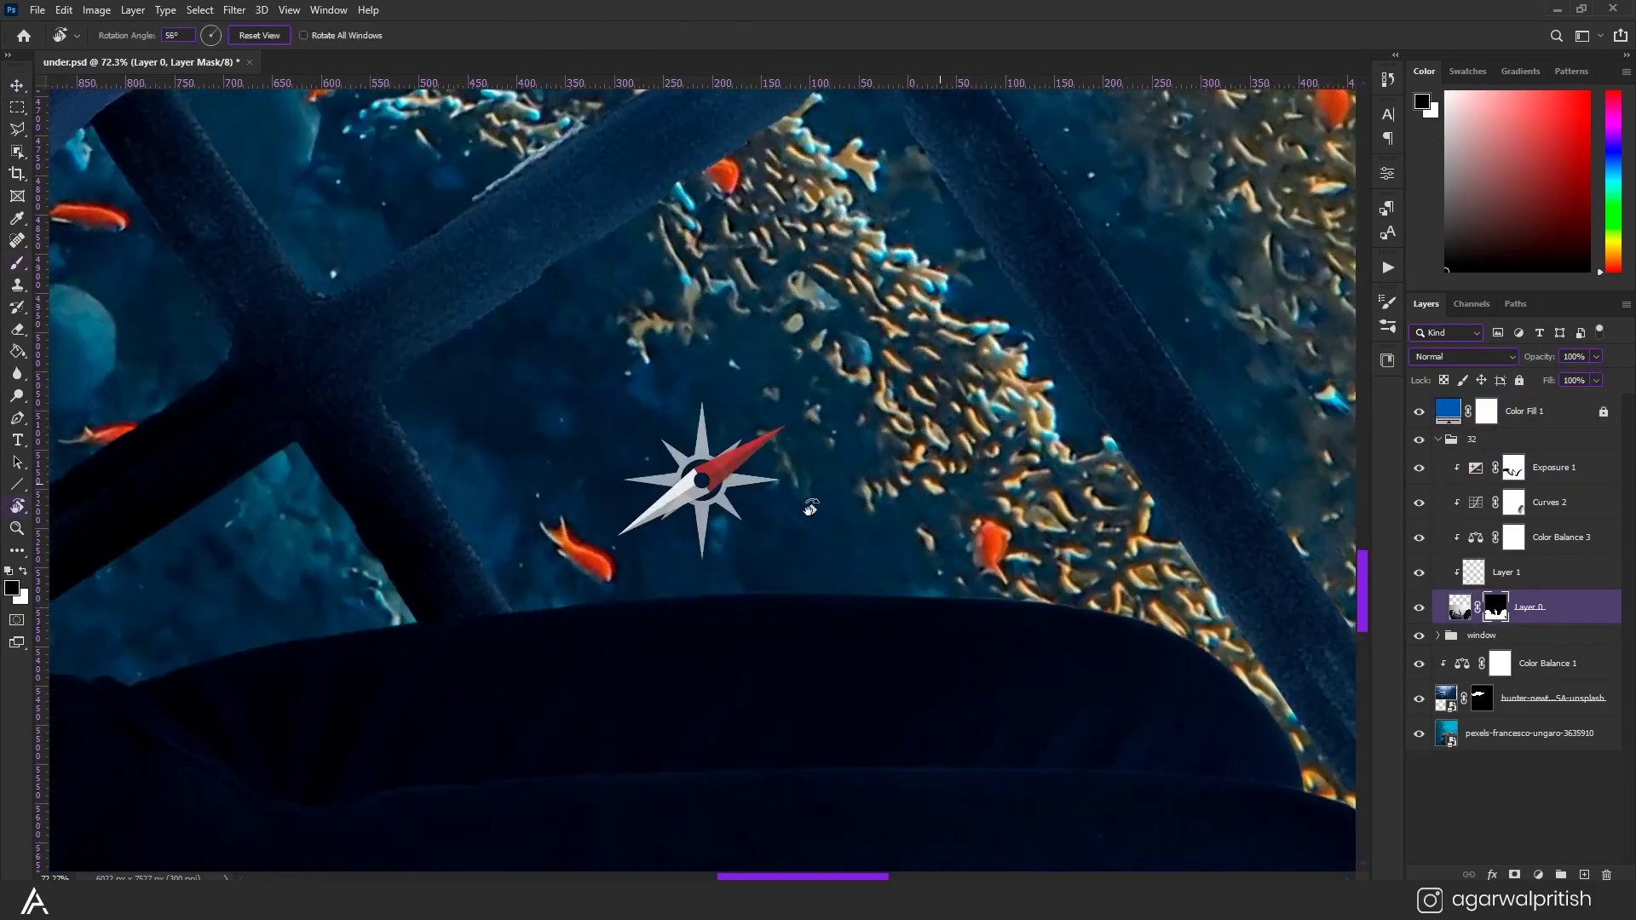
{"action": "key", "text": "ctrl+0"}
Add Exposure 2 with a black mask and set its blend mode to Luminosity.
{"action": "left_click", "coordinate": [1538, 875]}
{"action": "left_click", "coordinate": [1465, 673]}
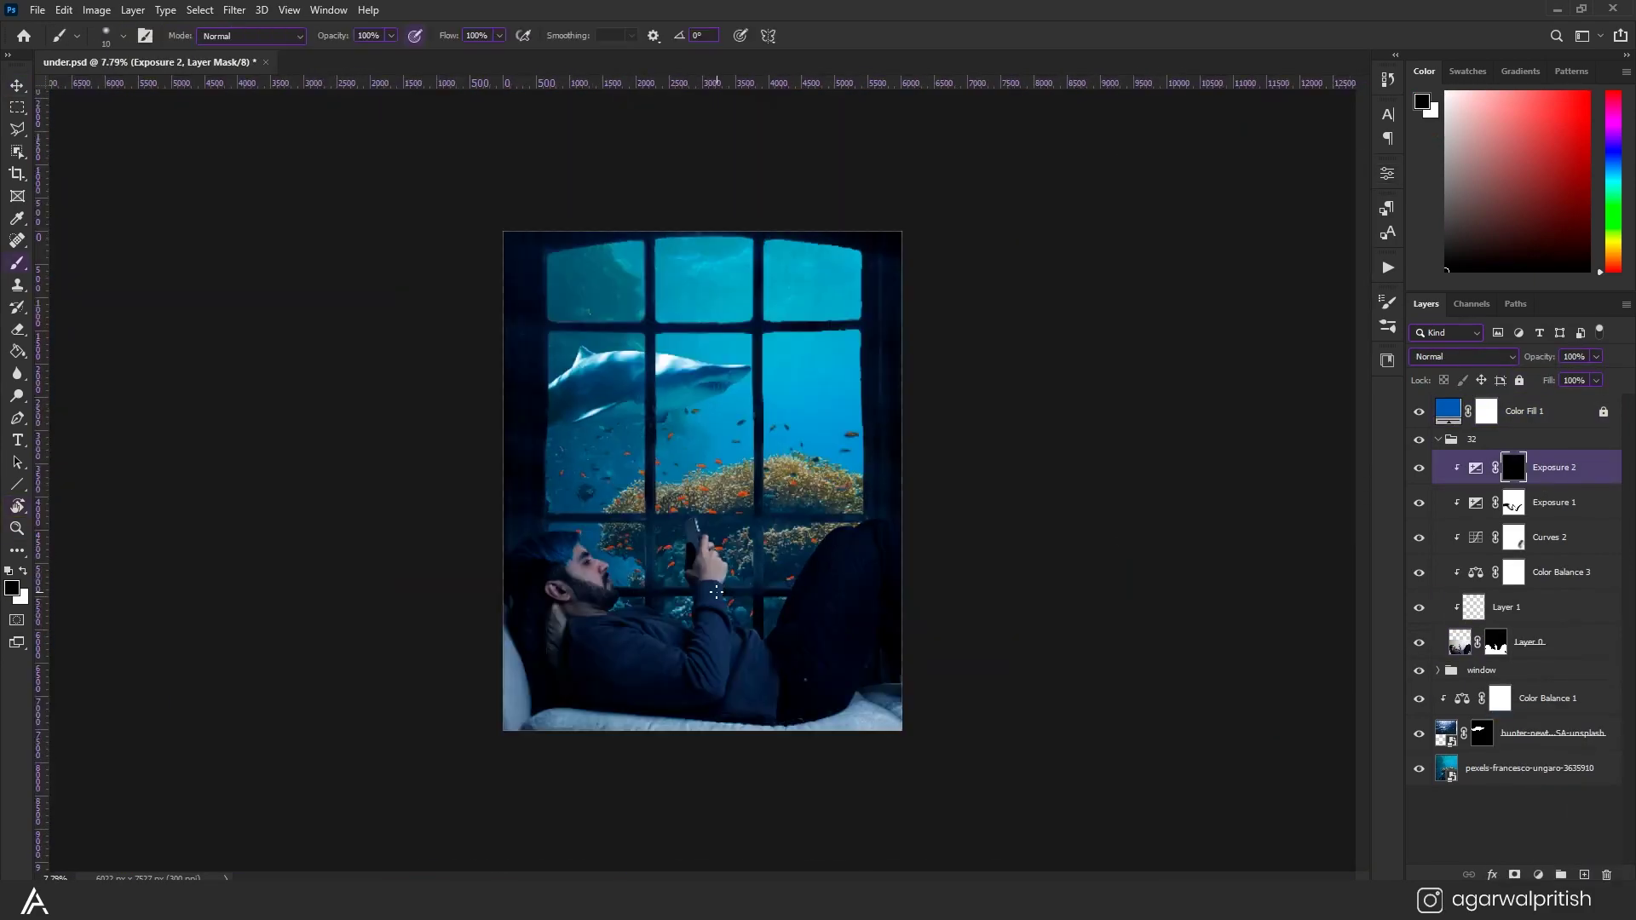
{"action": "left_click", "coordinate": [1464, 356]}
{"action": "left_click", "coordinate": [1423, 771]}
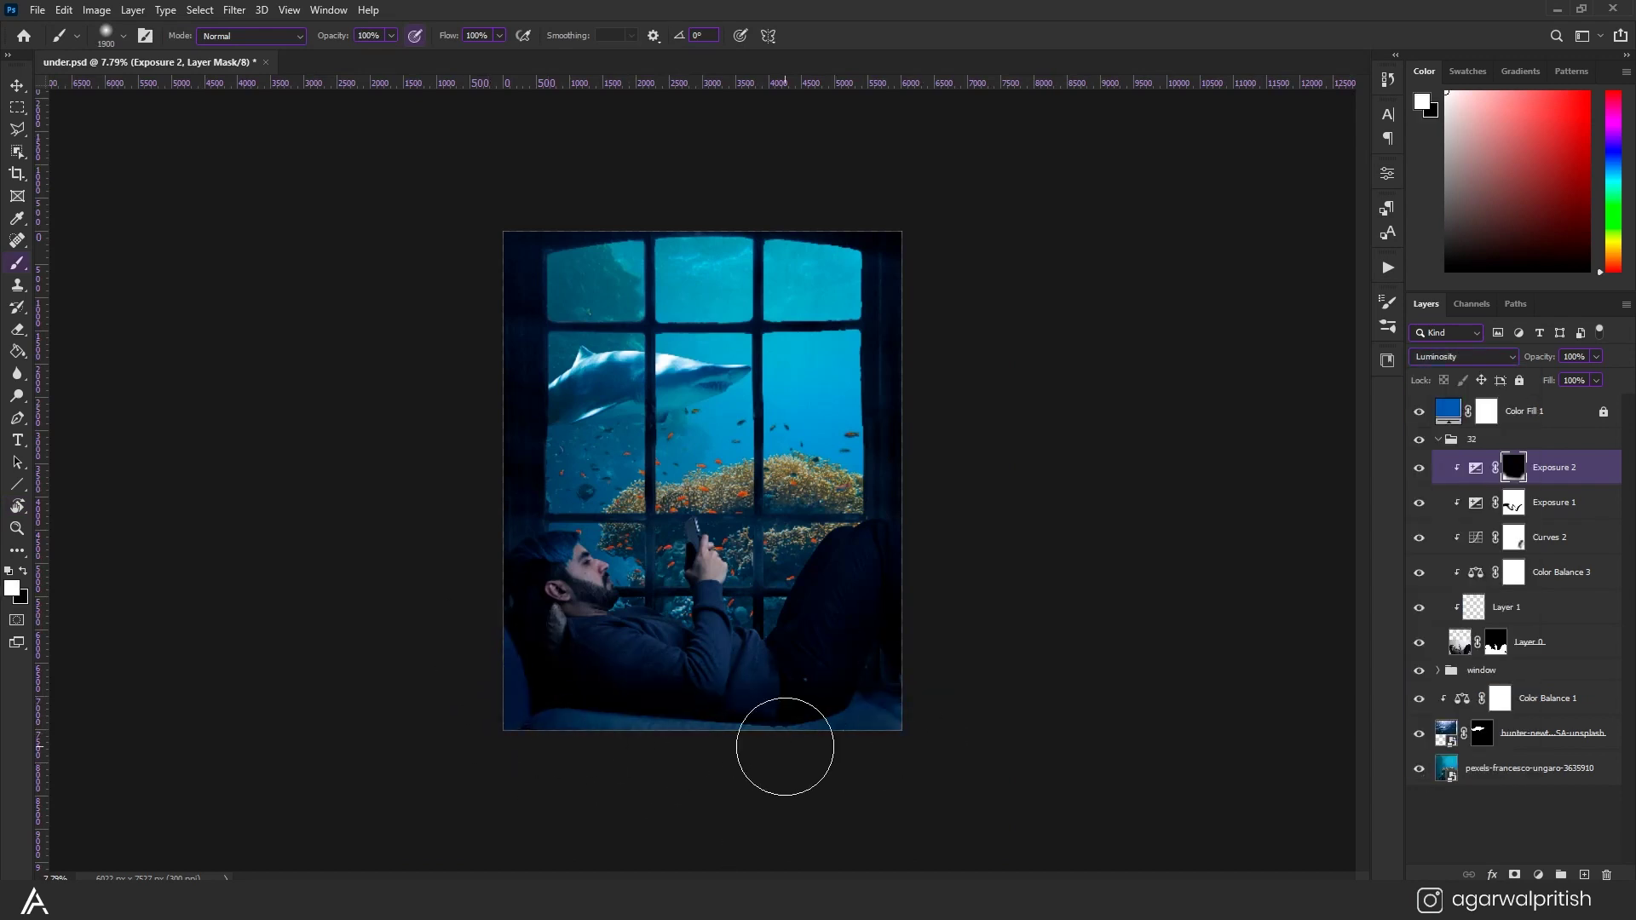
{"action": "scroll", "coordinate": [609, 626], "scroll_direction": "up", "scroll_amount": 5}
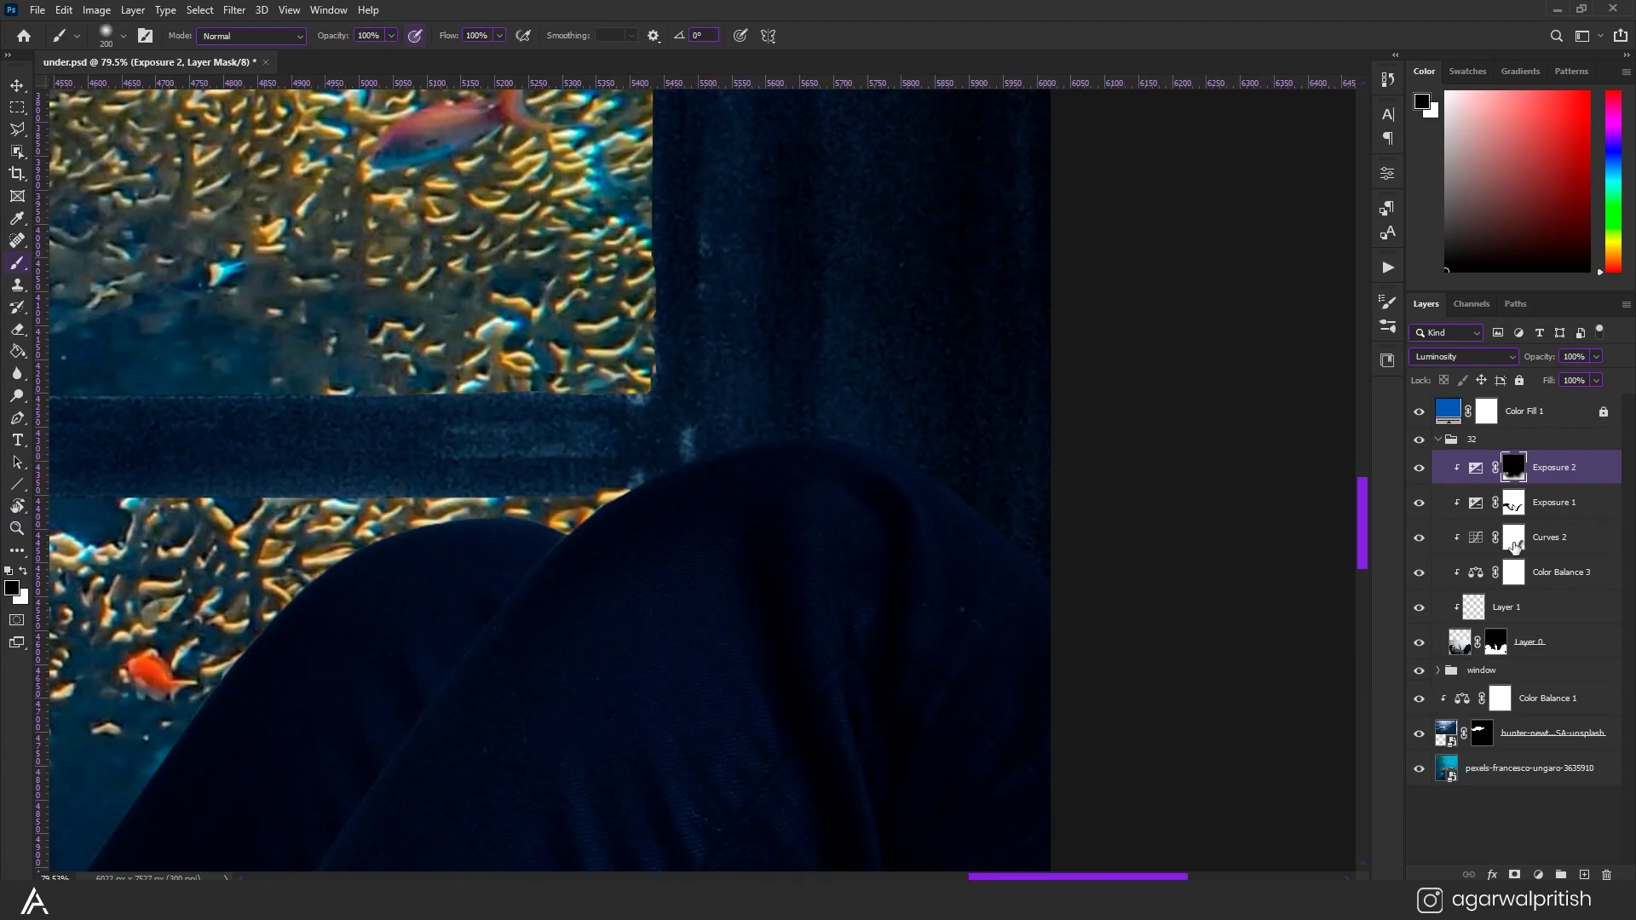
{"action": "key", "text": "ctrl+0"}
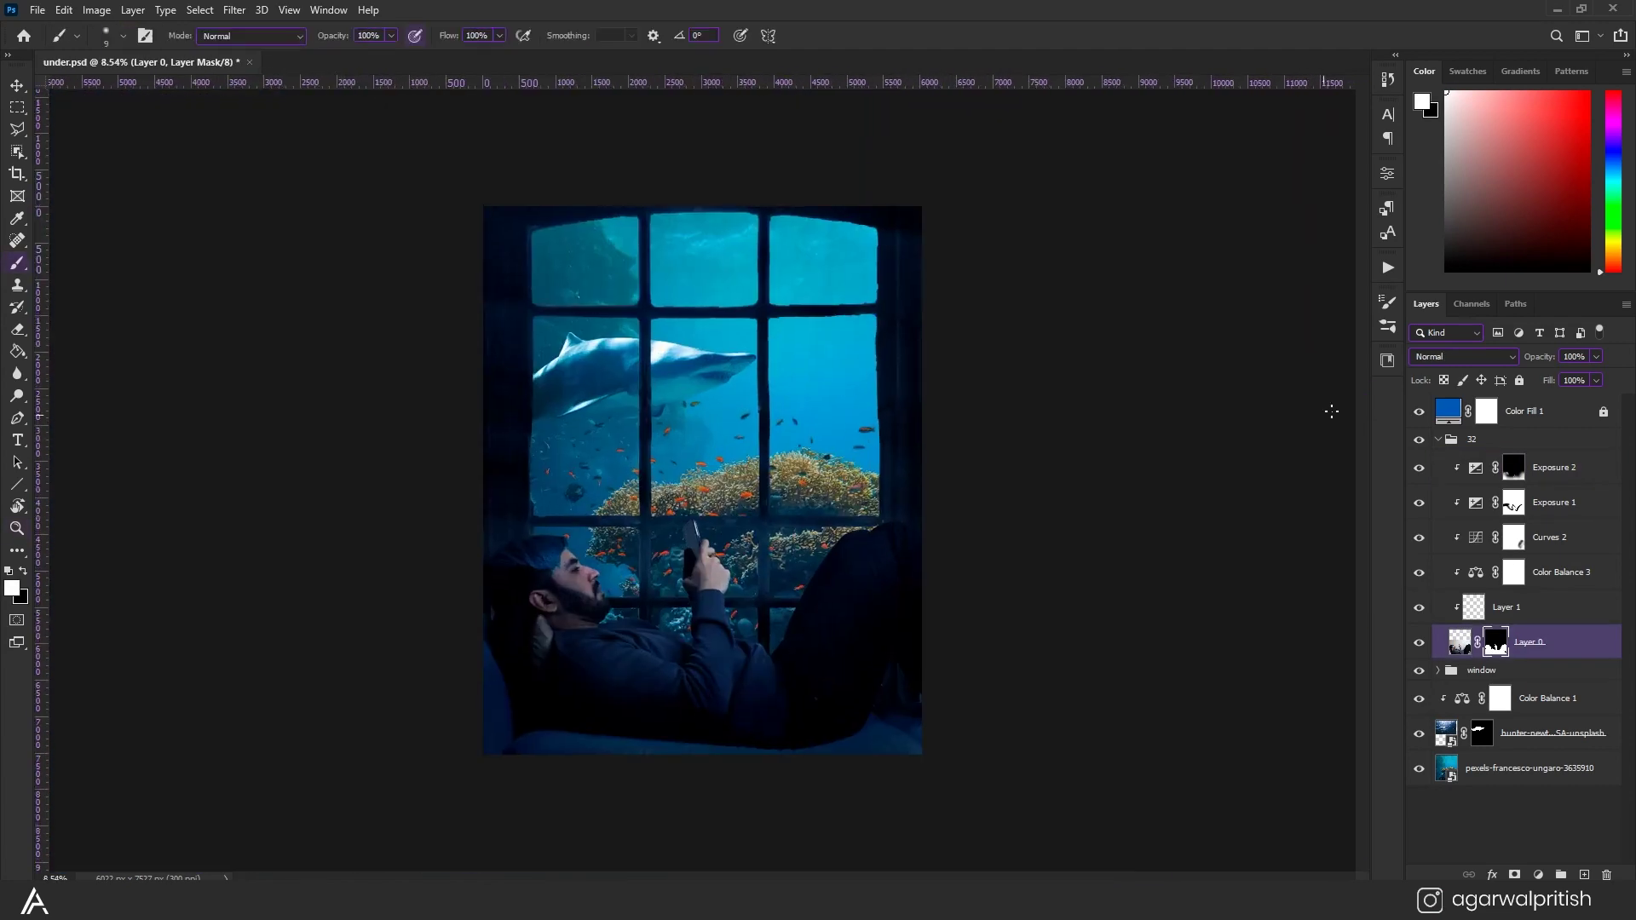
{"action": "left_click", "coordinate": [1525, 411]}
Shift Color Fill 1's hue and review the mask around the hand and phone.
{"action": "double_click", "coordinate": [1448, 411]}
{"action": "left_click_drag", "start_coordinate": [1325, 201], "coordinate": [1326, 186]}
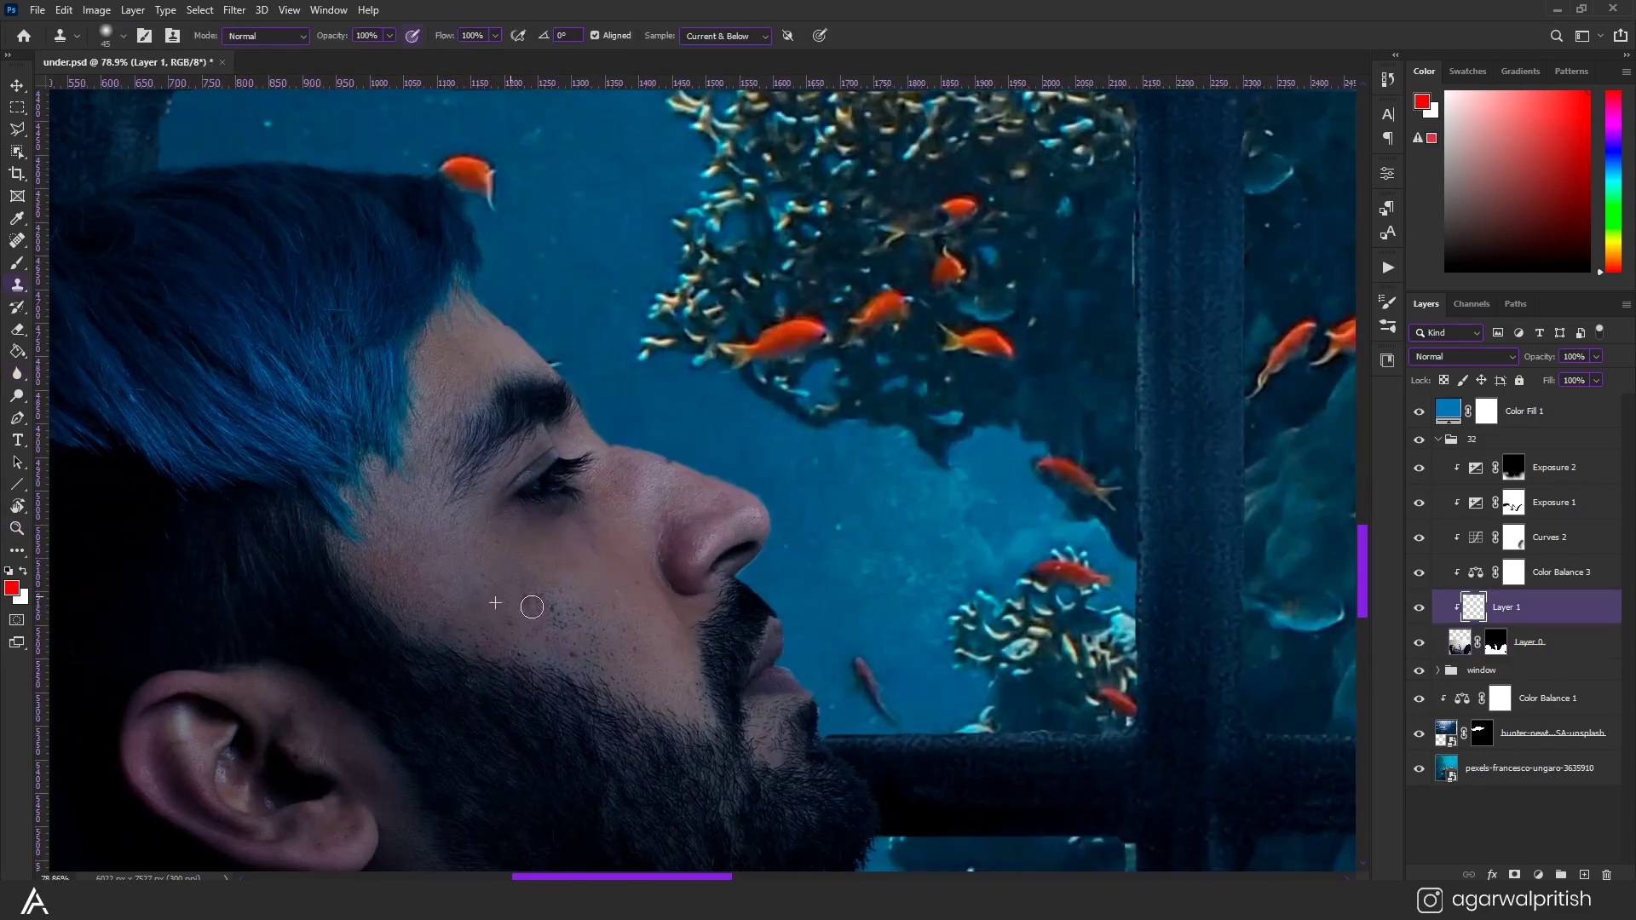
{"action": "scroll", "coordinate": [764, 542], "scroll_direction": "down", "scroll_amount": 10}
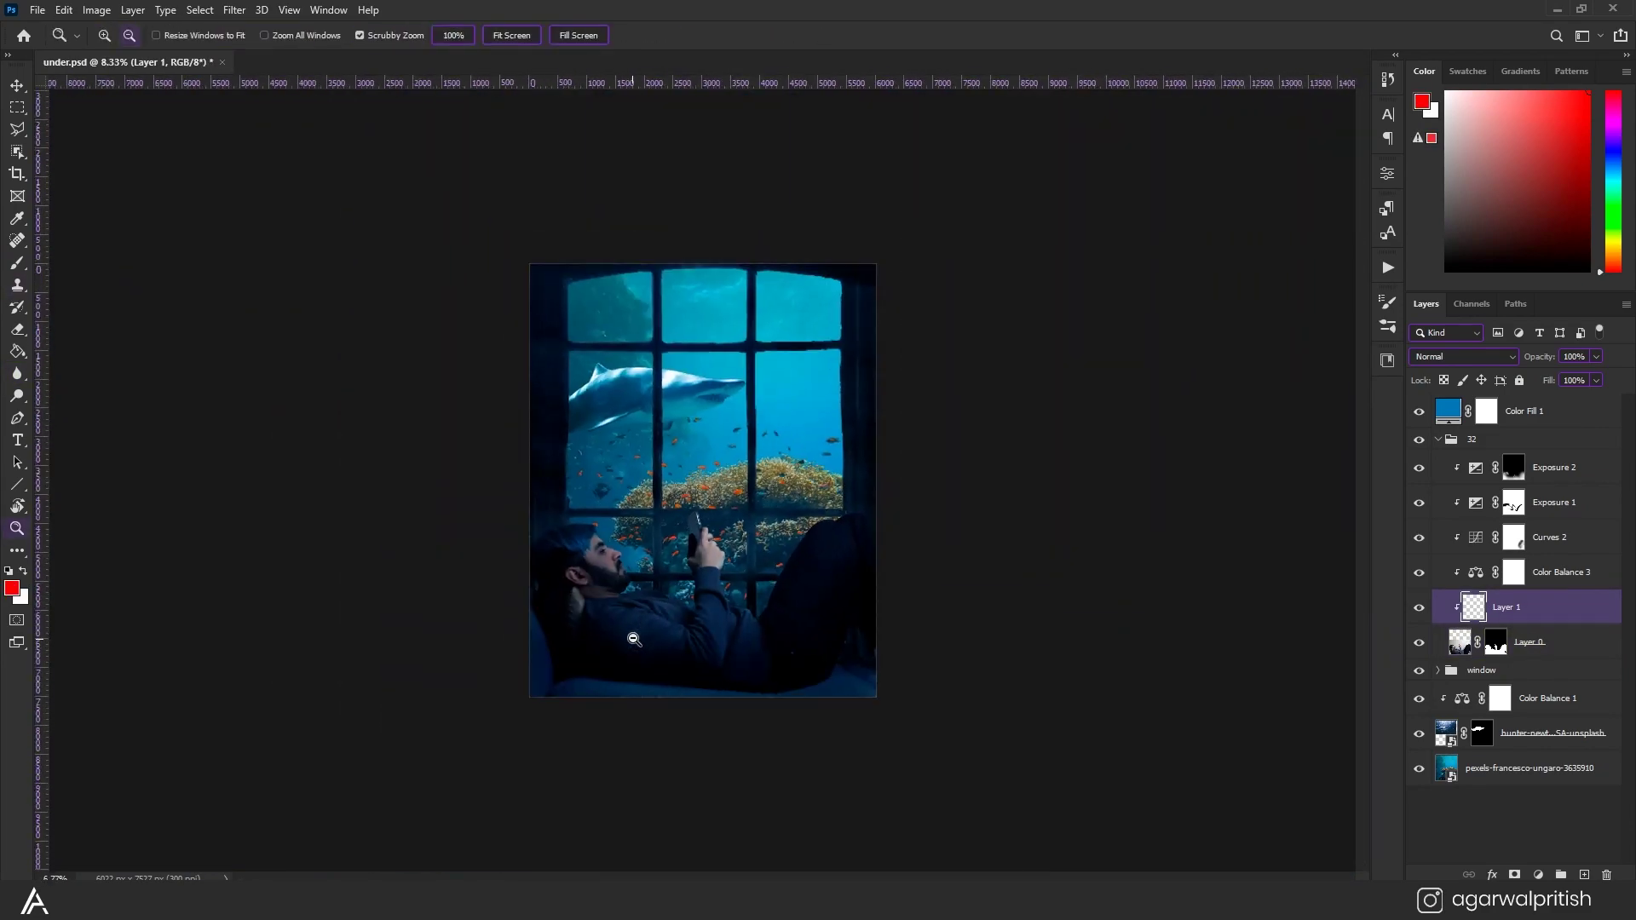
{"action": "scroll", "coordinate": [749, 517], "scroll_direction": "up", "scroll_amount": 2}
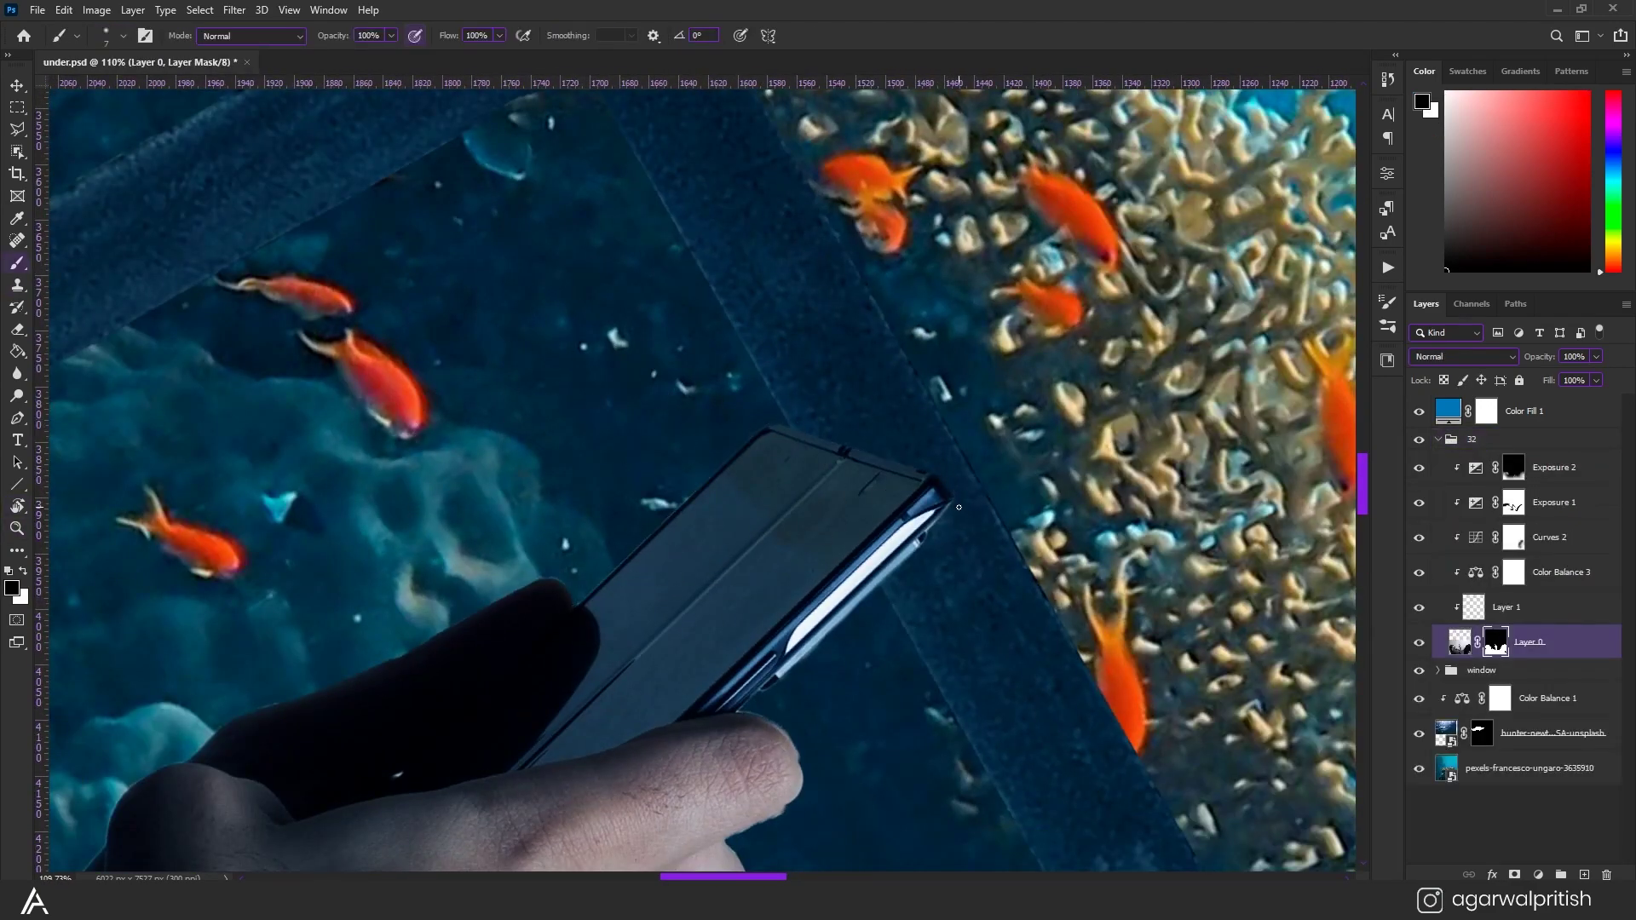
{"action": "scroll", "coordinate": [930, 522], "scroll_direction": "up", "scroll_amount": 3}
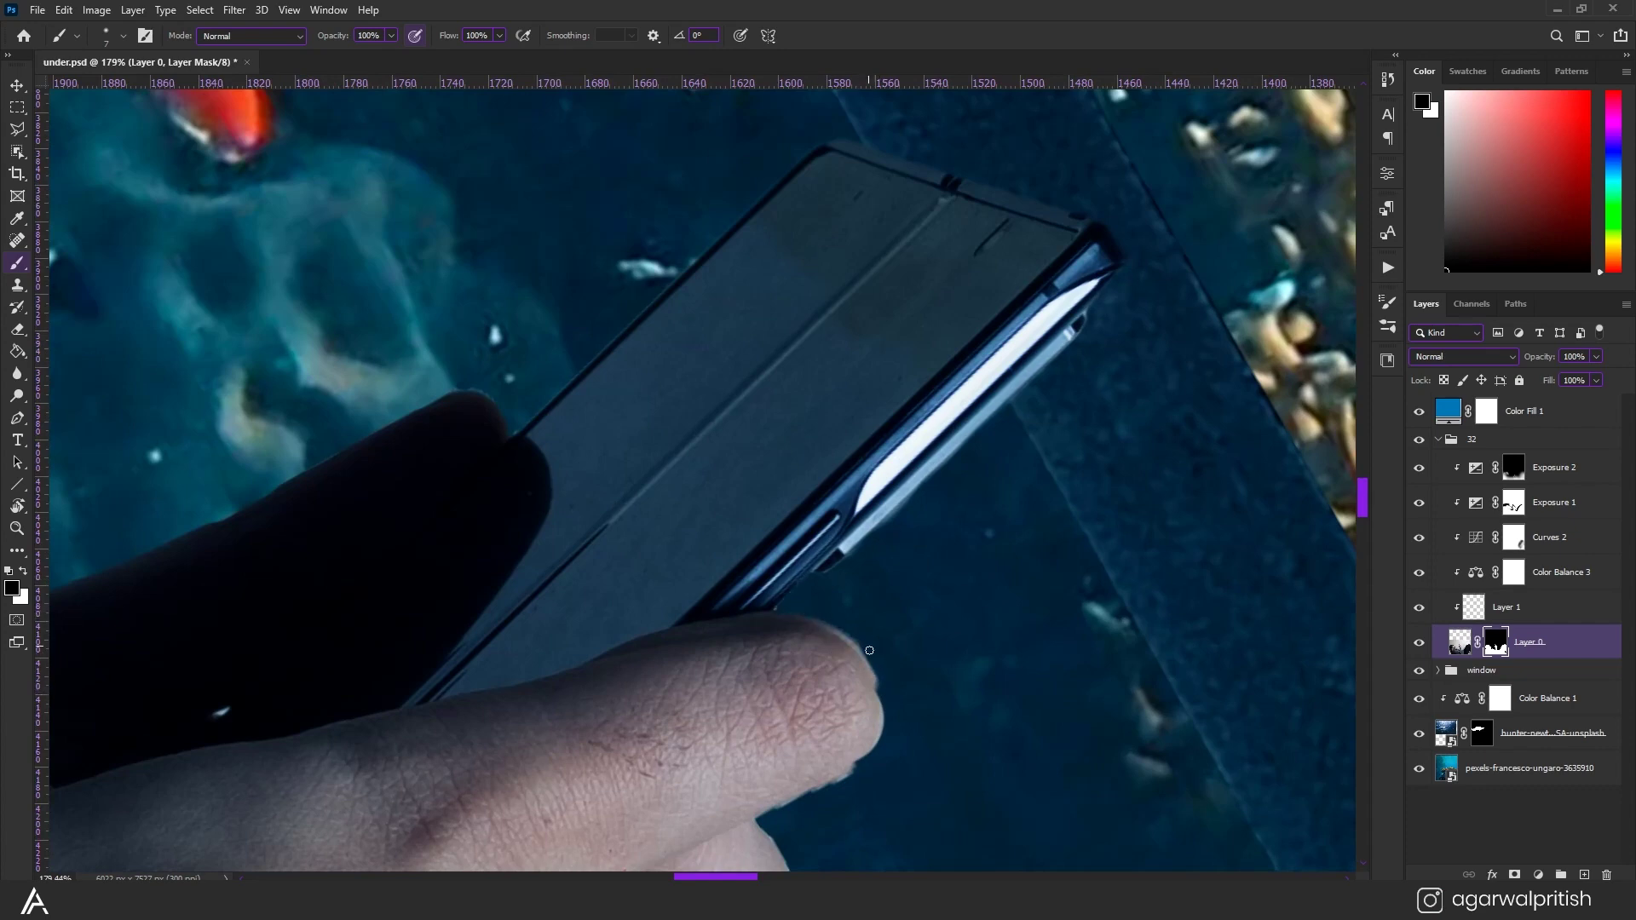
{"action": "scroll", "coordinate": [784, 819], "scroll_direction": "down", "scroll_amount": 3}
{"action": "scroll", "coordinate": [785, 819], "scroll_direction": "down", "scroll_amount": 3}
{"action": "scroll", "coordinate": [767, 681], "scroll_direction": "down", "scroll_amount": 5}
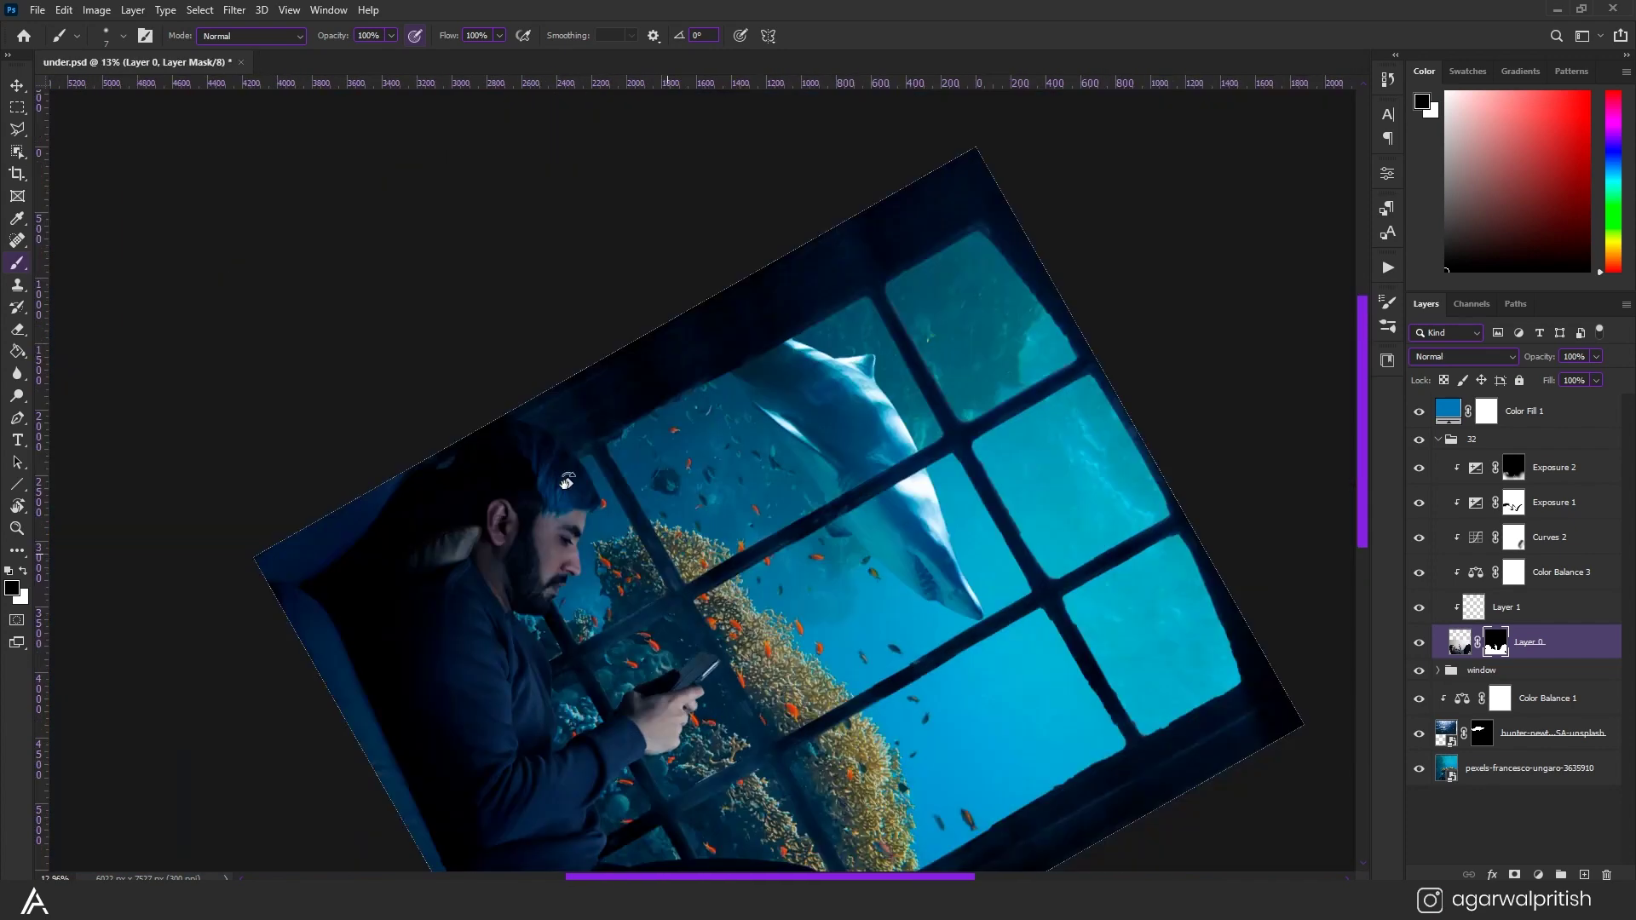
Add a Color Lookup adjustment with a night look to darken the scene.
{"action": "key", "text": "v"}
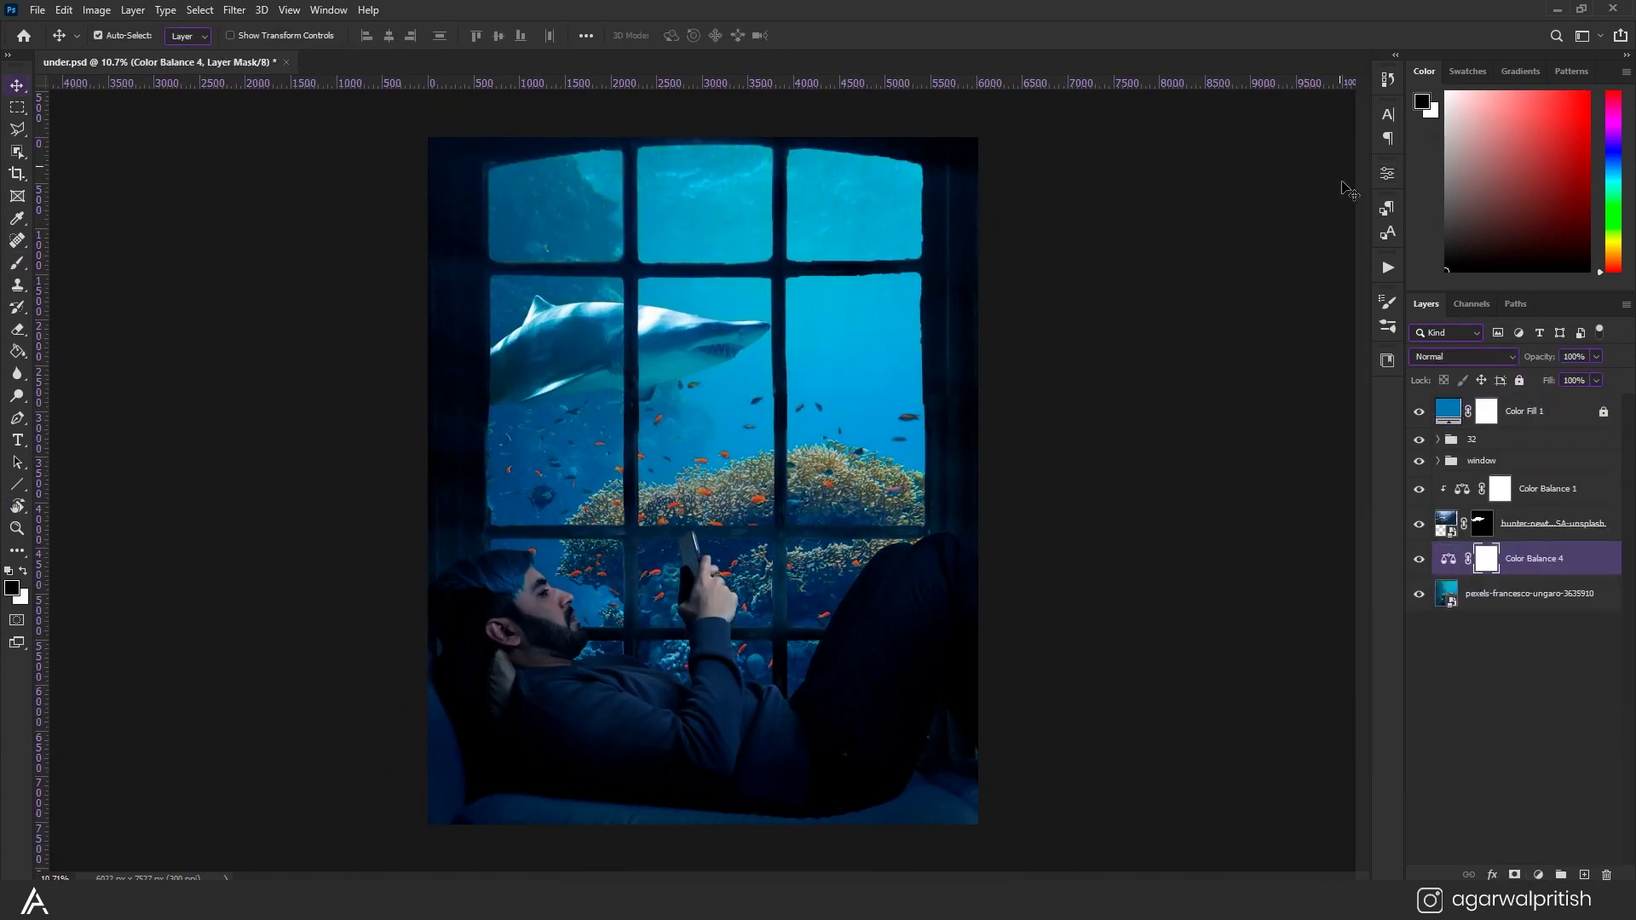
{"action": "left_click", "coordinate": [1538, 875]}
{"action": "left_click", "coordinate": [1543, 783]}
{"action": "left_click", "coordinate": [1261, 234]}
Add a solid Color Fill layer in Overlay mode, recolour it and lower its opacity.
{"action": "left_click", "coordinate": [1295, 660]}
{"action": "left_click", "coordinate": [1536, 576]}
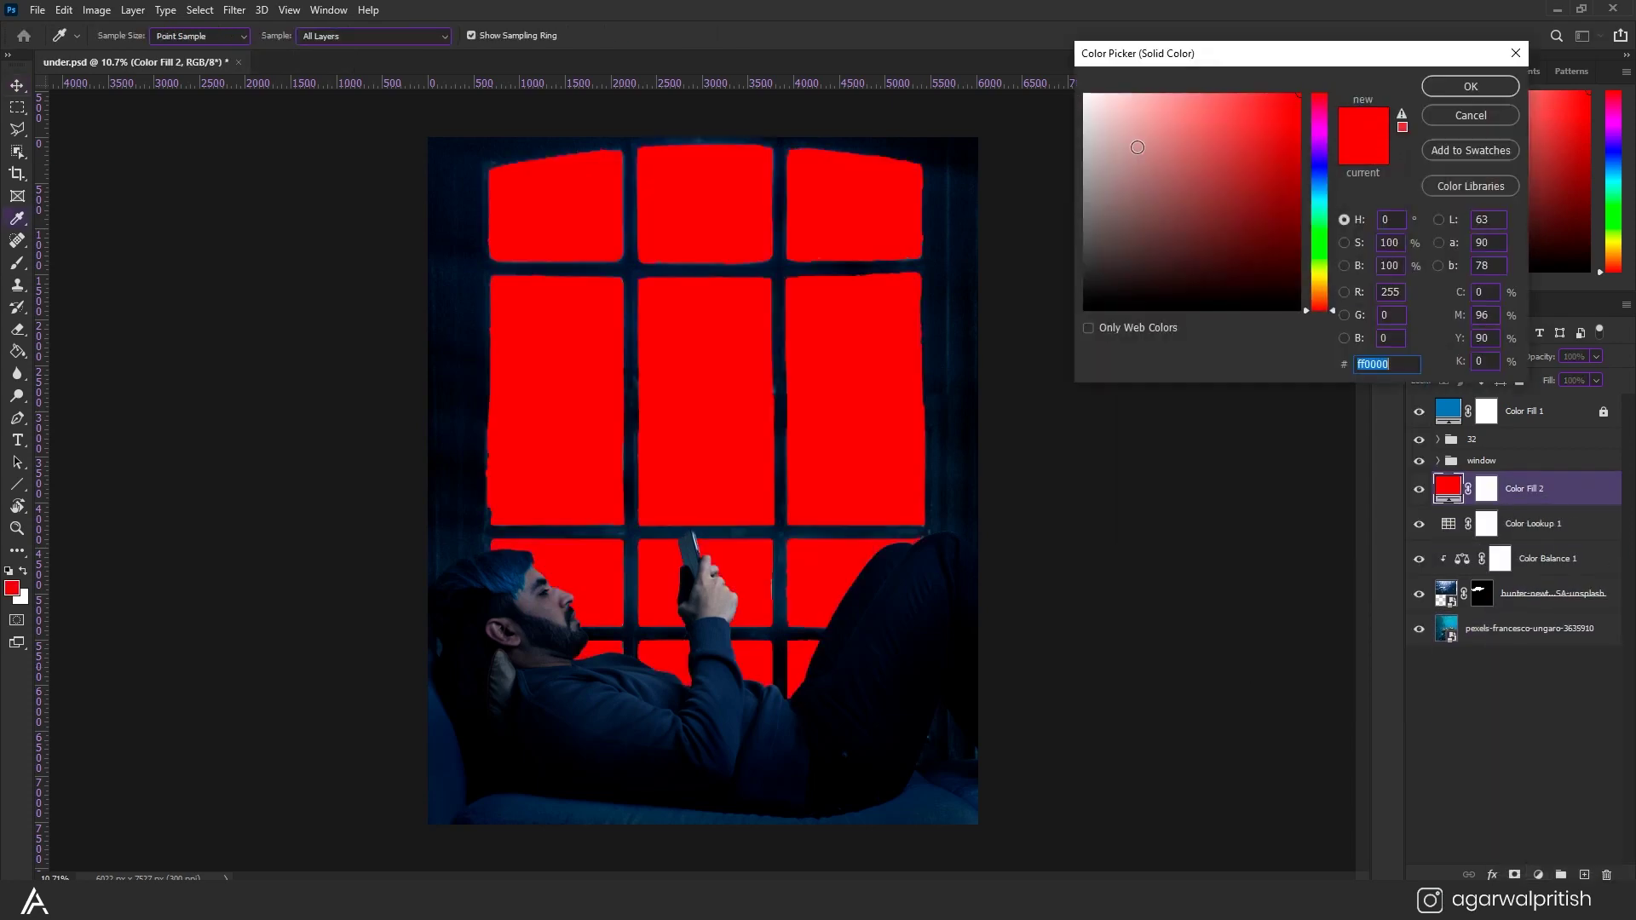
{"action": "left_click", "coordinate": [1465, 80]}
{"action": "left_click", "coordinate": [1463, 356]}
{"action": "left_click", "coordinate": [1436, 422]}
{"action": "double_click", "coordinate": [1449, 487]}
{"action": "left_click", "coordinate": [1471, 80]}
{"action": "key", "text": "shift+alt+o"}
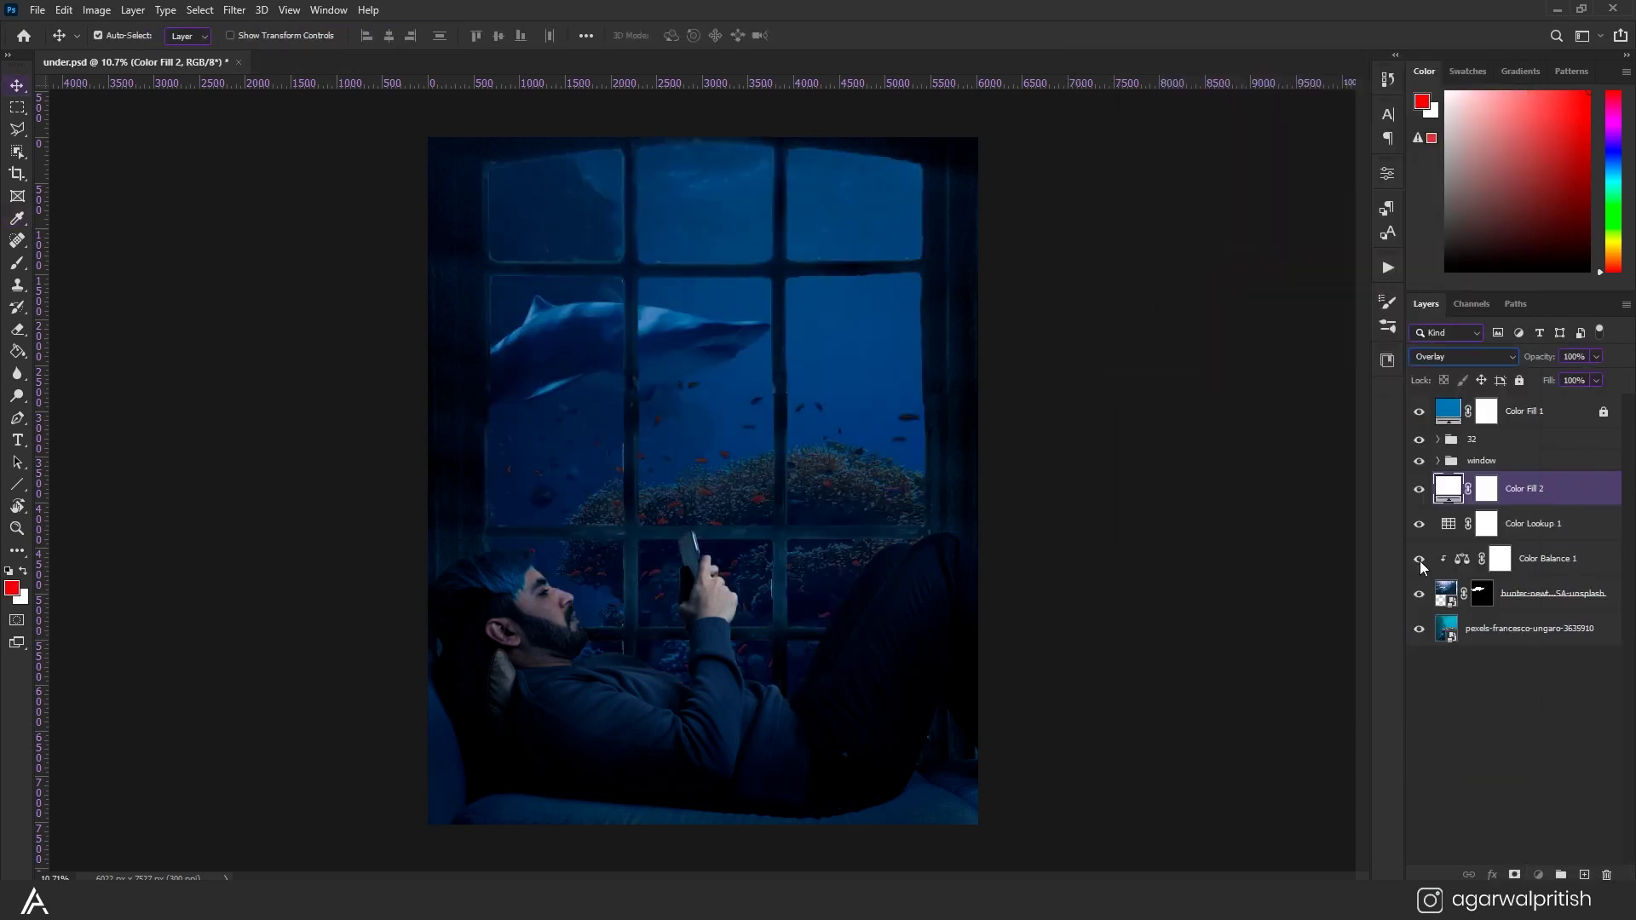
Group the fill and look-up layers and paint the night grade away from the upper window.
{"action": "left_click_drag", "start_coordinate": [1538, 356], "coordinate": [1522, 362]}
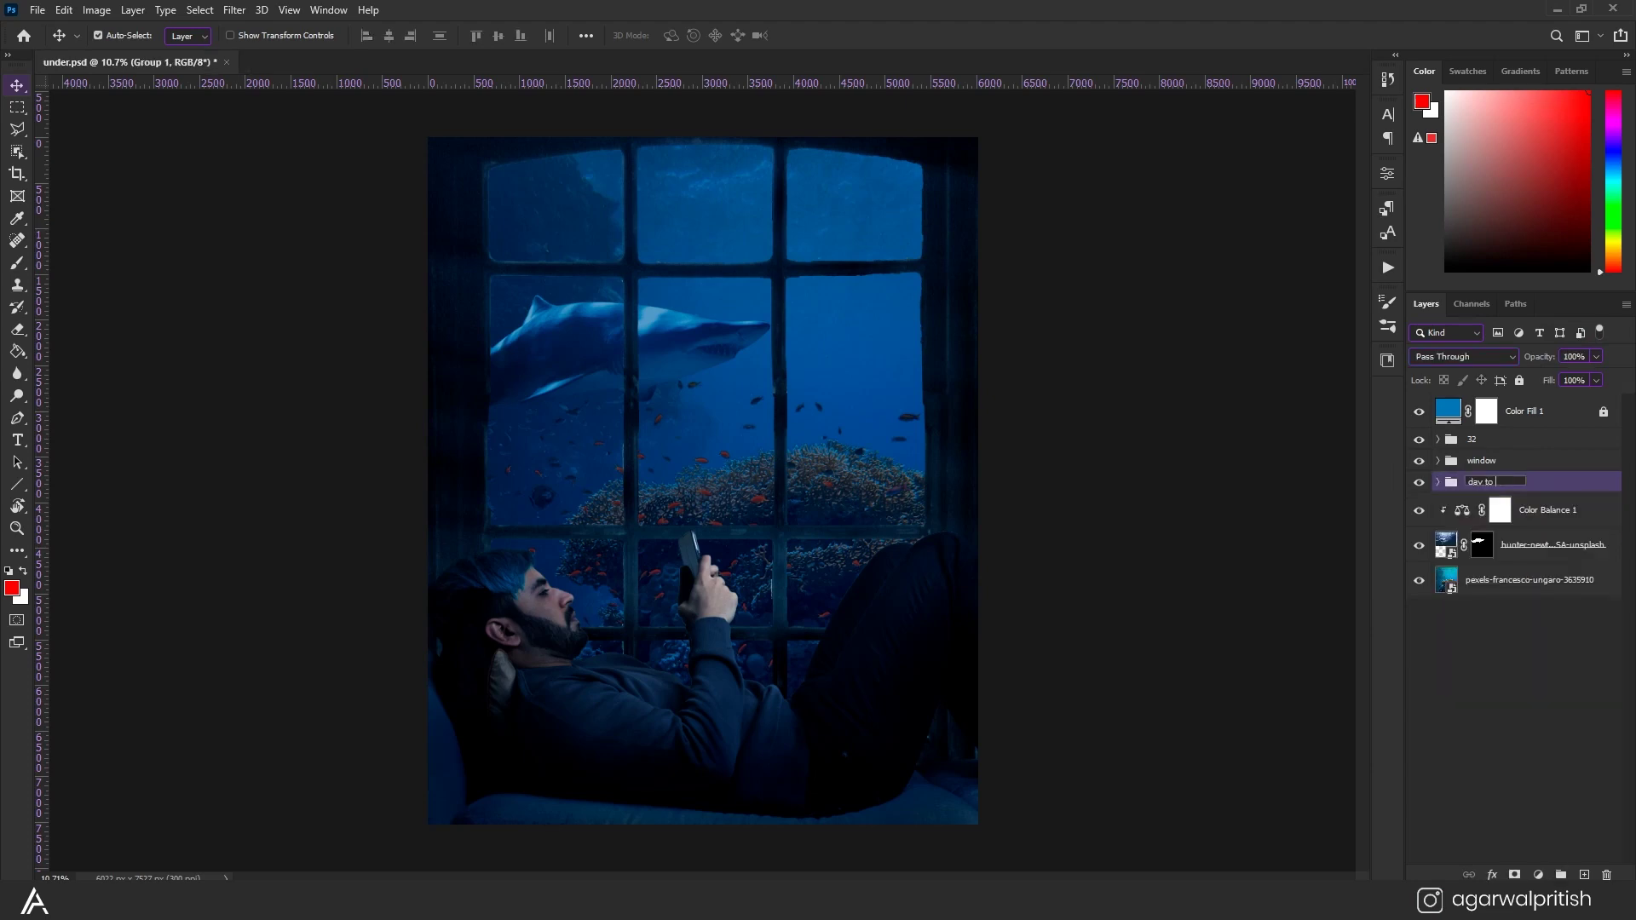
{"action": "left_click_drag", "start_coordinate": [662, 183], "coordinate": [647, 215]}
{"action": "key", "text": "x"}
{"action": "scroll", "coordinate": [647, 215], "scroll_direction": "down", "scroll_amount": 4}
{"action": "key", "text": "bracketright"}
{"action": "key", "text": "bracketright"}
{"action": "key", "text": "bracketright"}
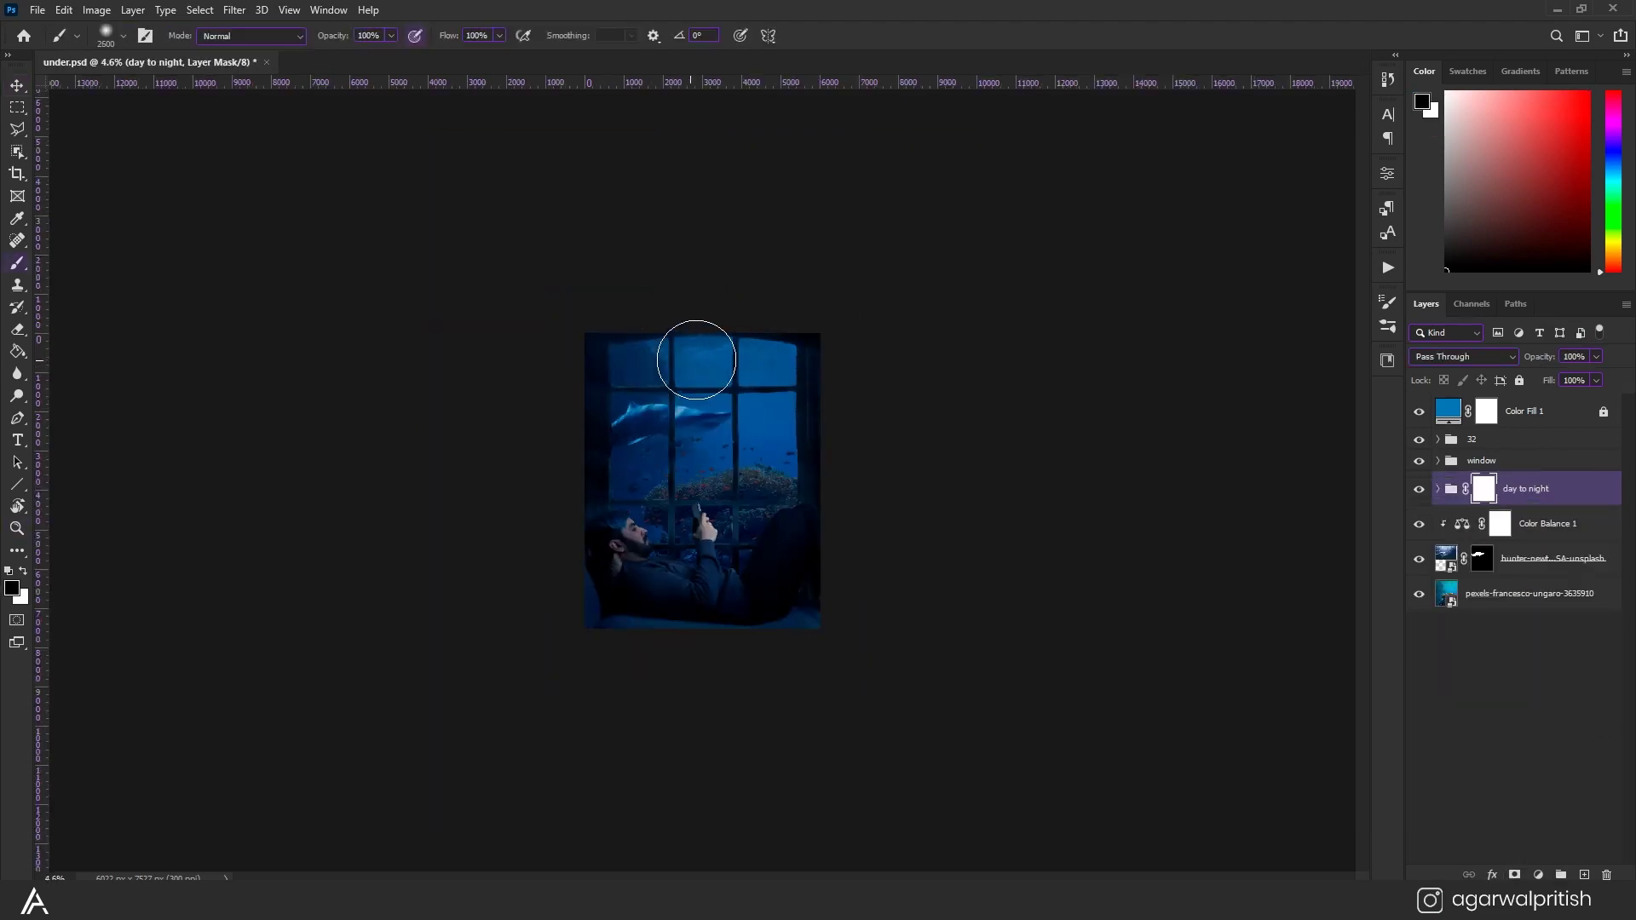
Touch up the layer masks and tint the Hue/Saturation layer a strong blue for the hair.
{"action": "left_click", "coordinate": [657, 443], "text": "ctrl"}
{"action": "scroll", "coordinate": [710, 486], "scroll_direction": "up", "scroll_amount": 7}
{"action": "key", "text": "bracketleft"}
{"action": "key", "text": "bracketleft"}
{"action": "key", "text": "bracketleft"}
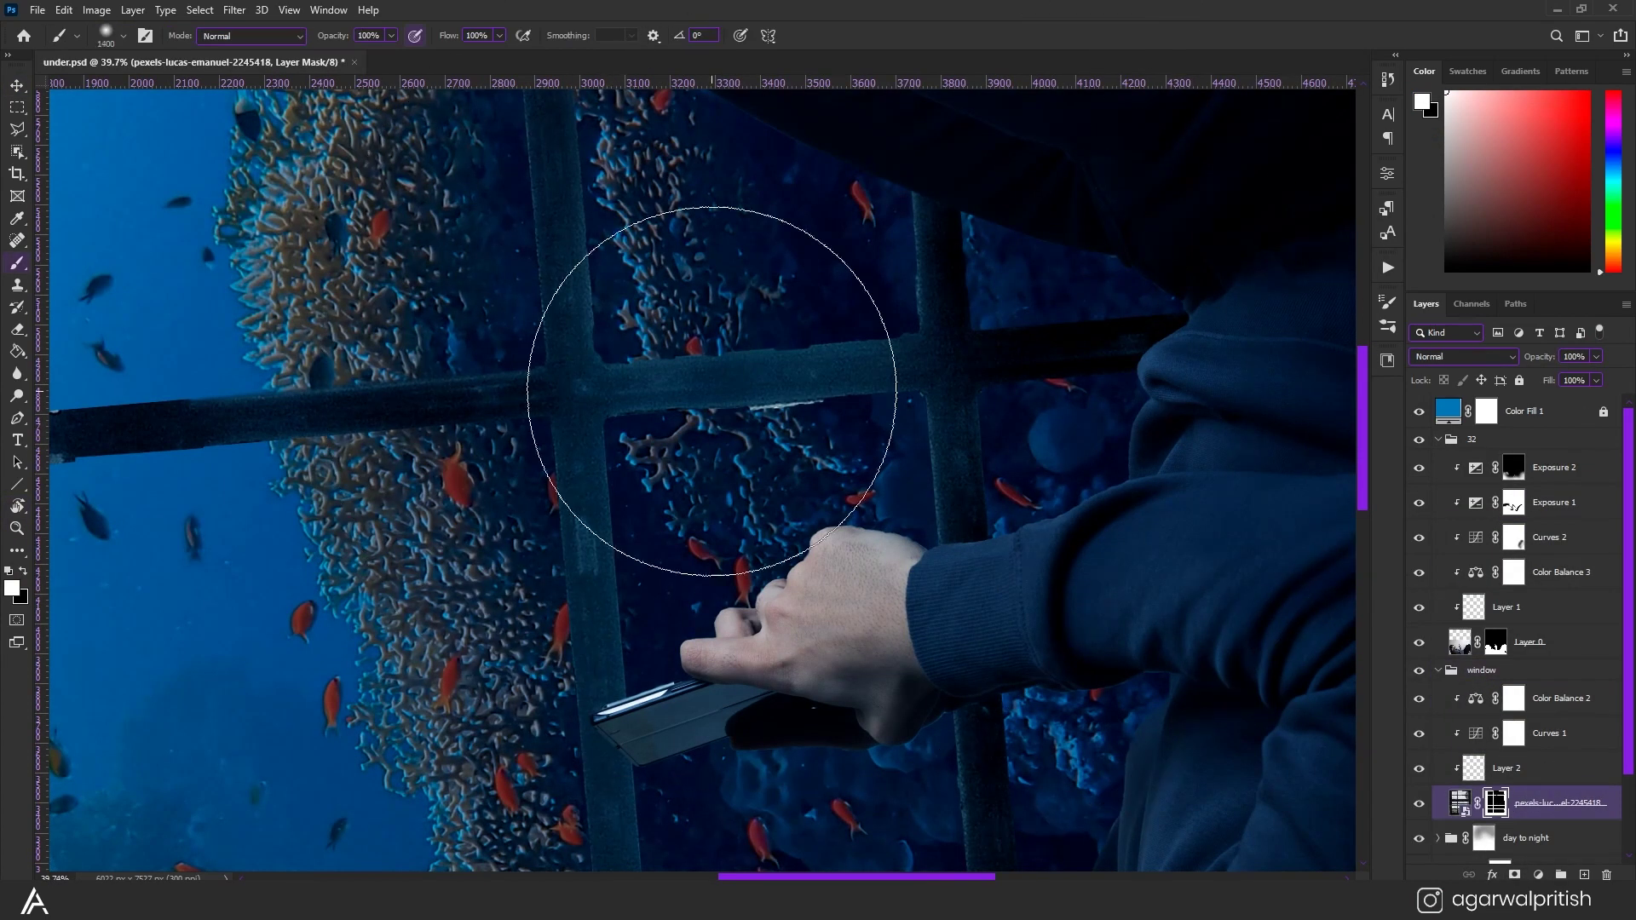
{"action": "scroll", "coordinate": [738, 416], "scroll_direction": "down", "scroll_amount": 5}
{"action": "scroll", "coordinate": [660, 575], "scroll_direction": "up", "scroll_amount": 2}
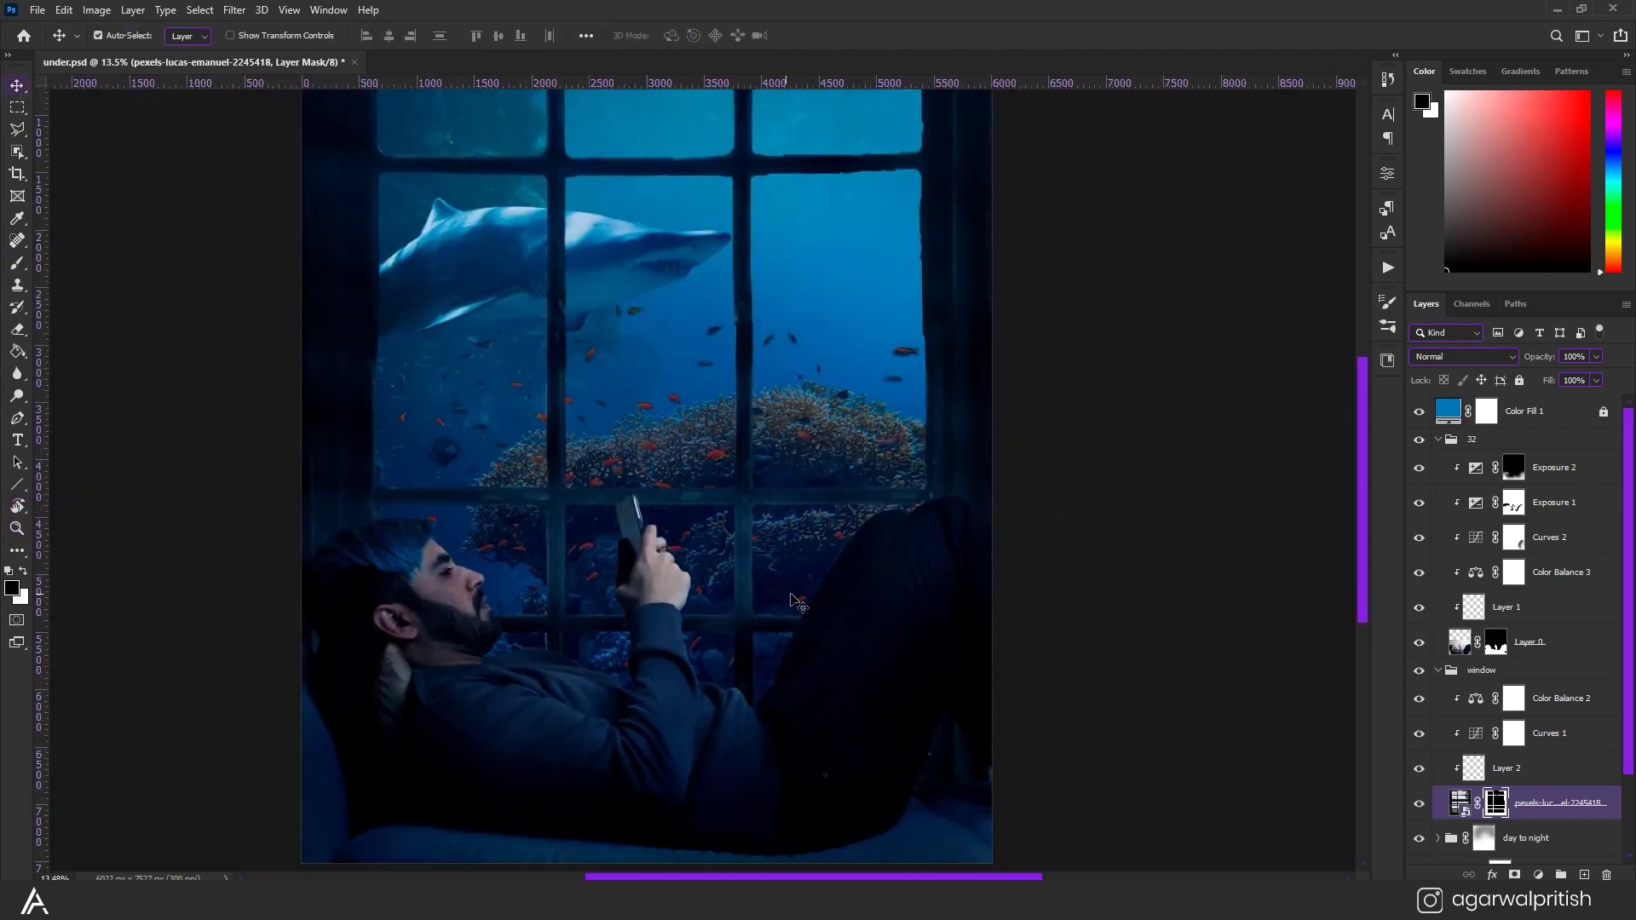
{"action": "left_click", "coordinate": [1514, 503]}
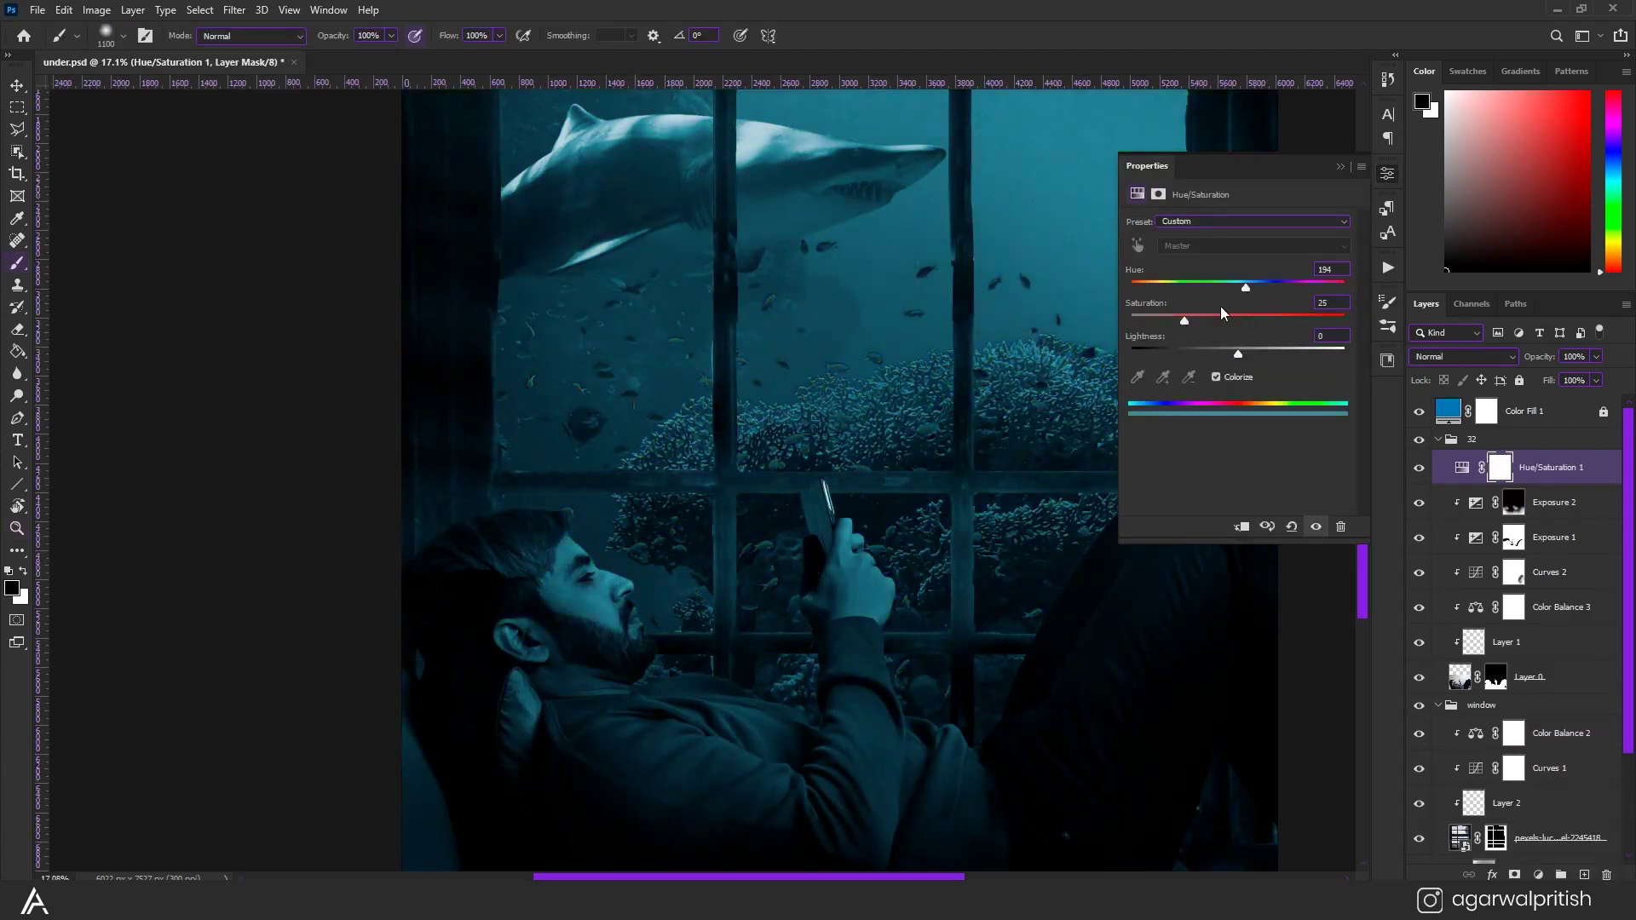
{"action": "mouse_move", "coordinate": [1220, 316]}
{"action": "left_mouse_down"}
{"action": "mouse_move", "coordinate": [1278, 315]}
{"action": "mouse_move", "coordinate": [1274, 288]}
{"action": "left_mouse_up"}
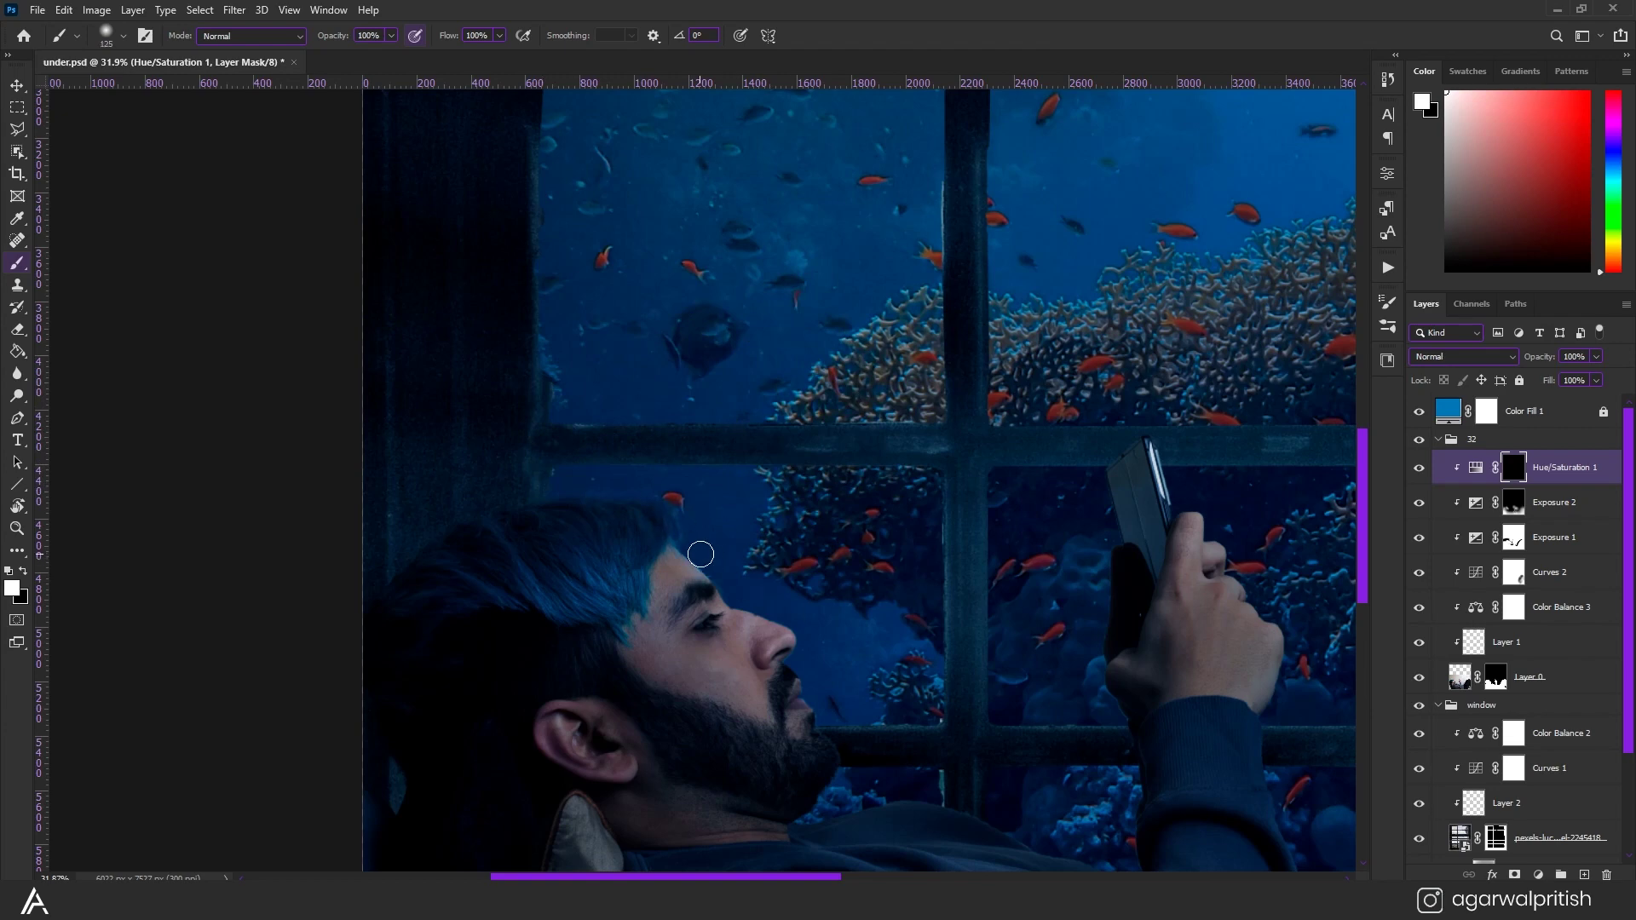
Paint the Hue/Saturation 1 mask around the man's face and beard at lower flow, alternating black and white.
{"action": "scroll", "coordinate": [700, 555], "scroll_direction": "up", "scroll_amount": 3}
{"action": "left_click_drag", "start_coordinate": [445, 36], "coordinate": [362, 36]}
{"action": "key", "text": "x"}
{"action": "left_click_drag", "start_coordinate": [864, 667], "coordinate": [721, 582]}
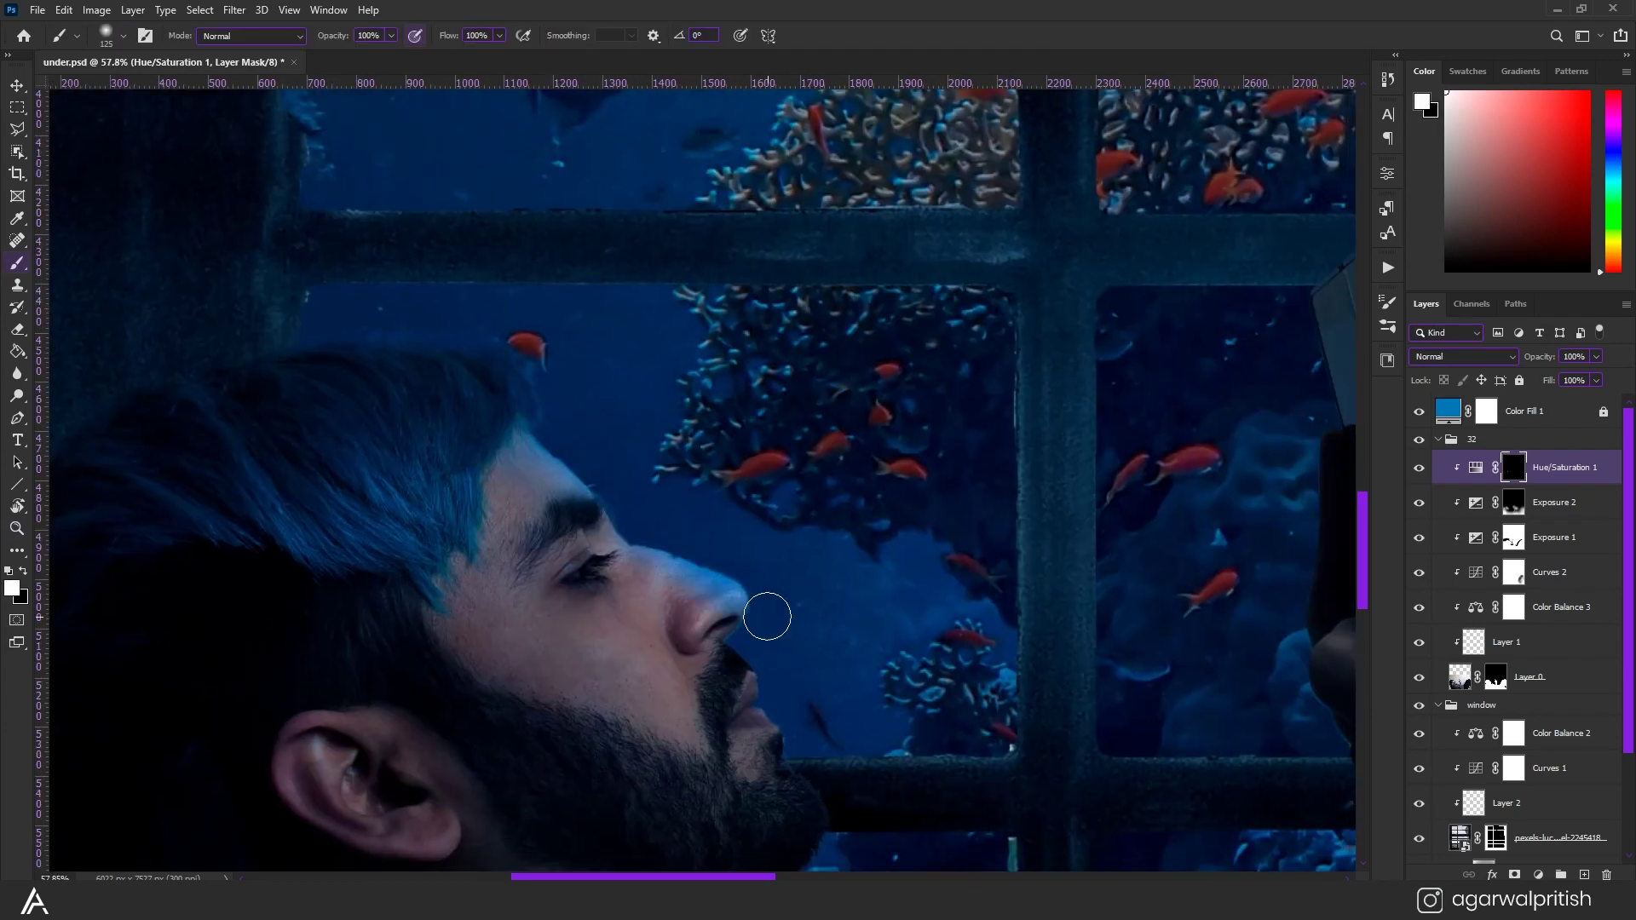
{"action": "key", "text": "x"}
{"action": "key", "text": "bracketleft"}
{"action": "scroll", "coordinate": [583, 520], "scroll_direction": "up", "scroll_amount": 2}
{"action": "left_click_drag", "start_coordinate": [787, 757], "coordinate": [687, 570]}
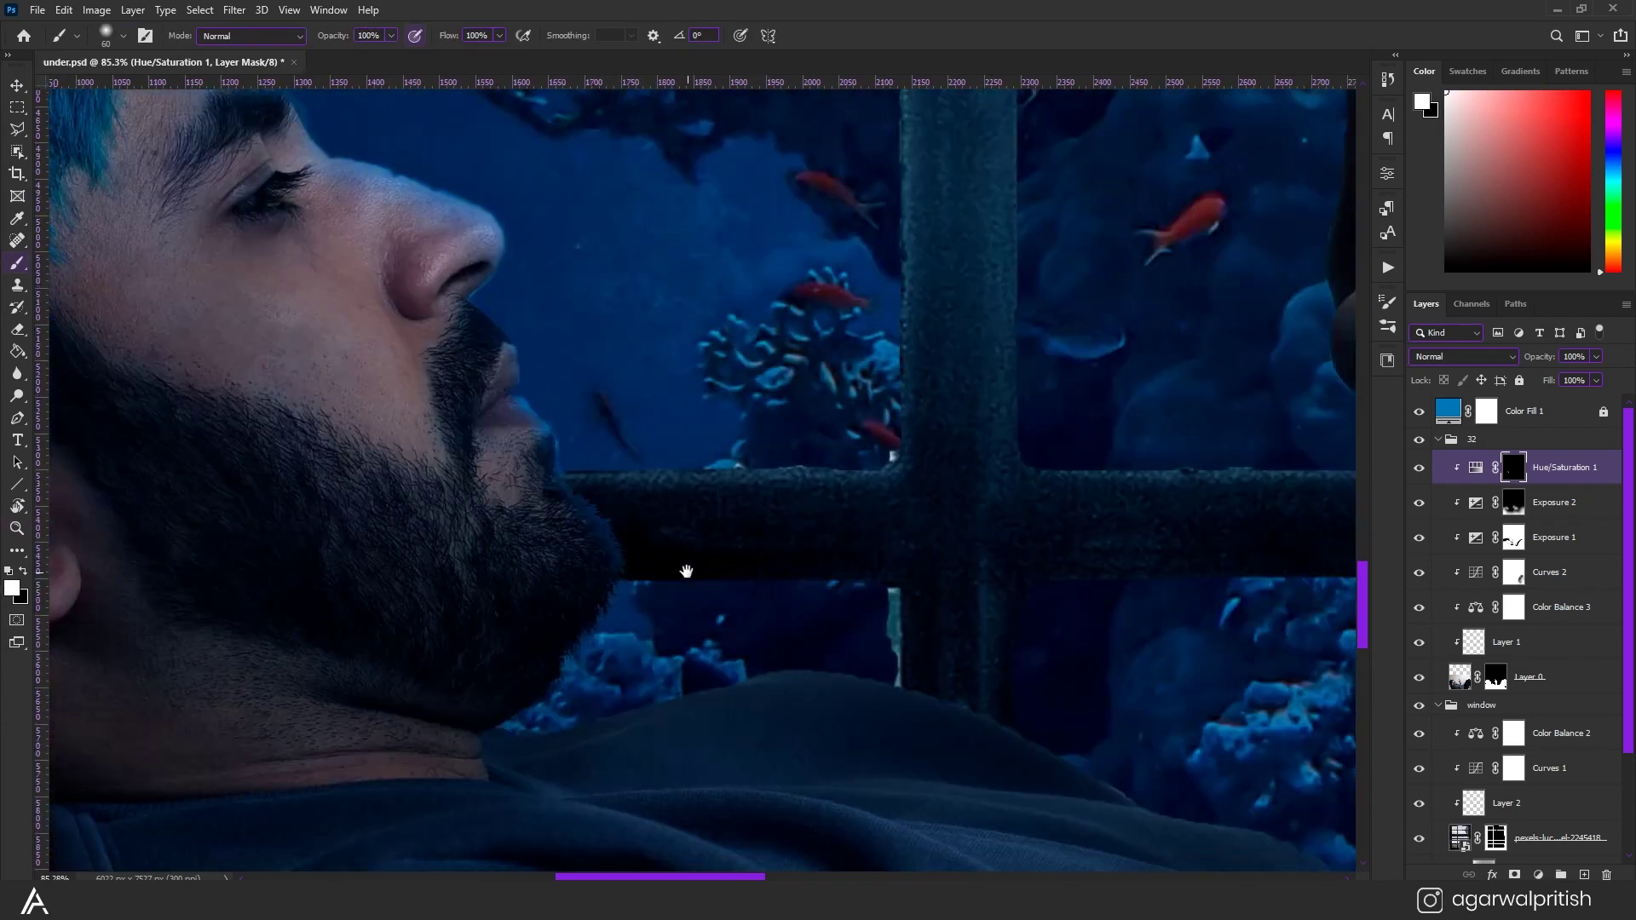
{"action": "key", "text": "x"}
{"action": "key", "text": "bracketright"}
{"action": "key", "text": "bracketright"}
{"action": "key", "text": "bracketright"}
Soften the man's shoulder edge on Layer 0 with the Blur tool, rotating the view along it.
{"action": "left_click", "coordinate": [767, 665], "text": "ctrl"}
{"action": "key", "text": "r"}
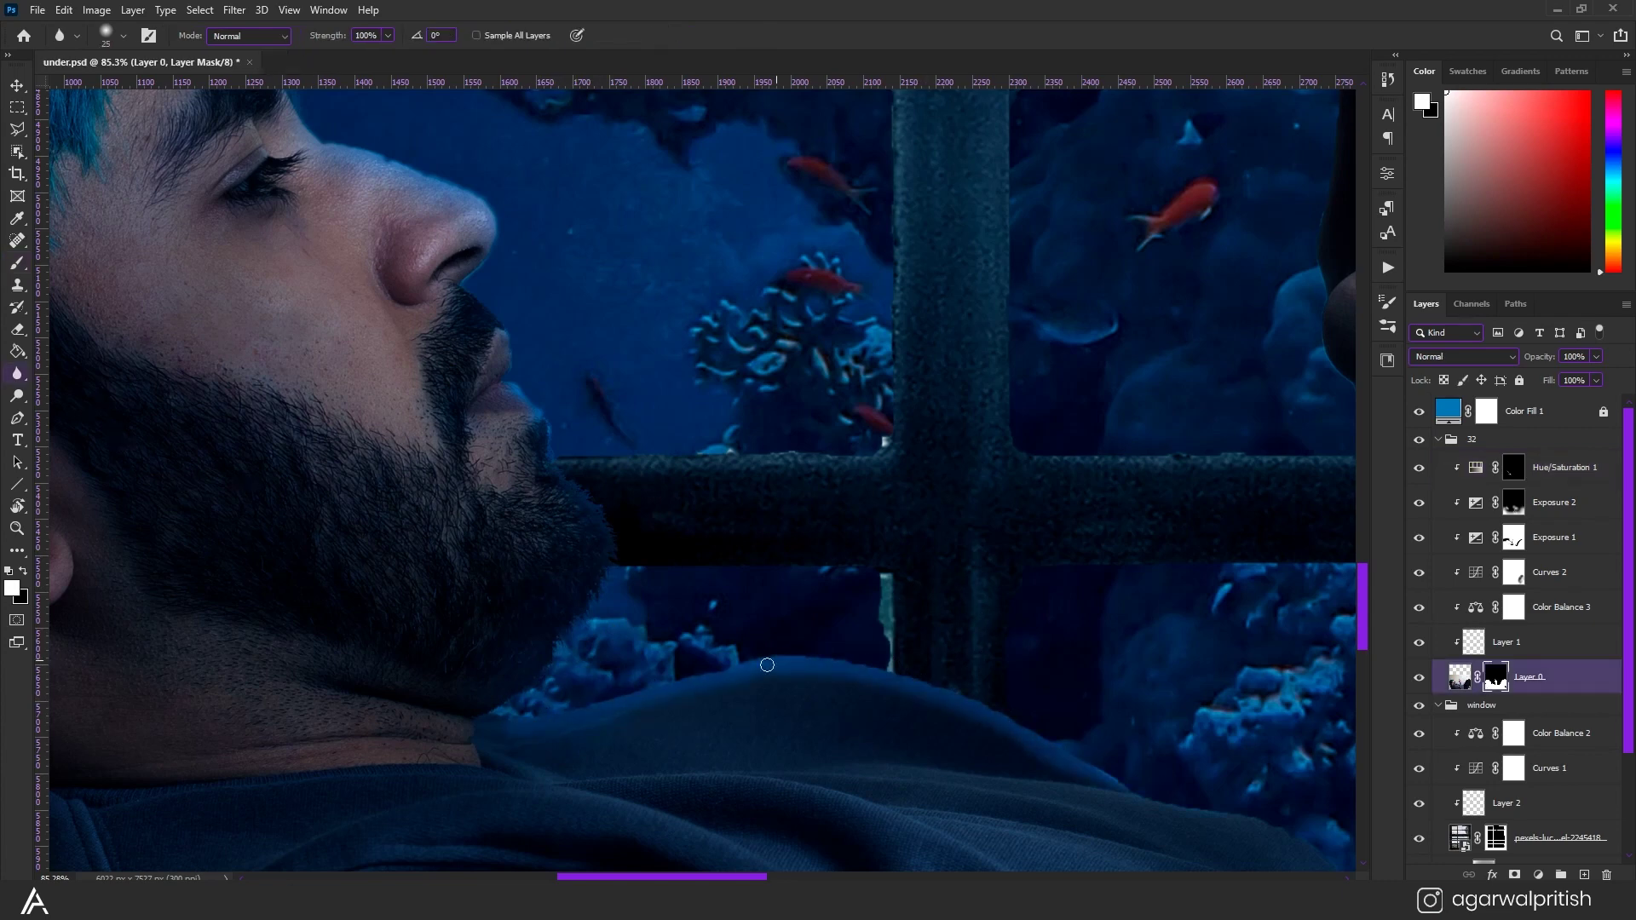
{"action": "left_click_drag", "start_coordinate": [640, 681], "coordinate": [342, 553]}
{"action": "key", "text": "alt+bracketright"}
{"action": "key", "text": "alt+bracketright"}
{"action": "key", "text": "alt+bracketright"}
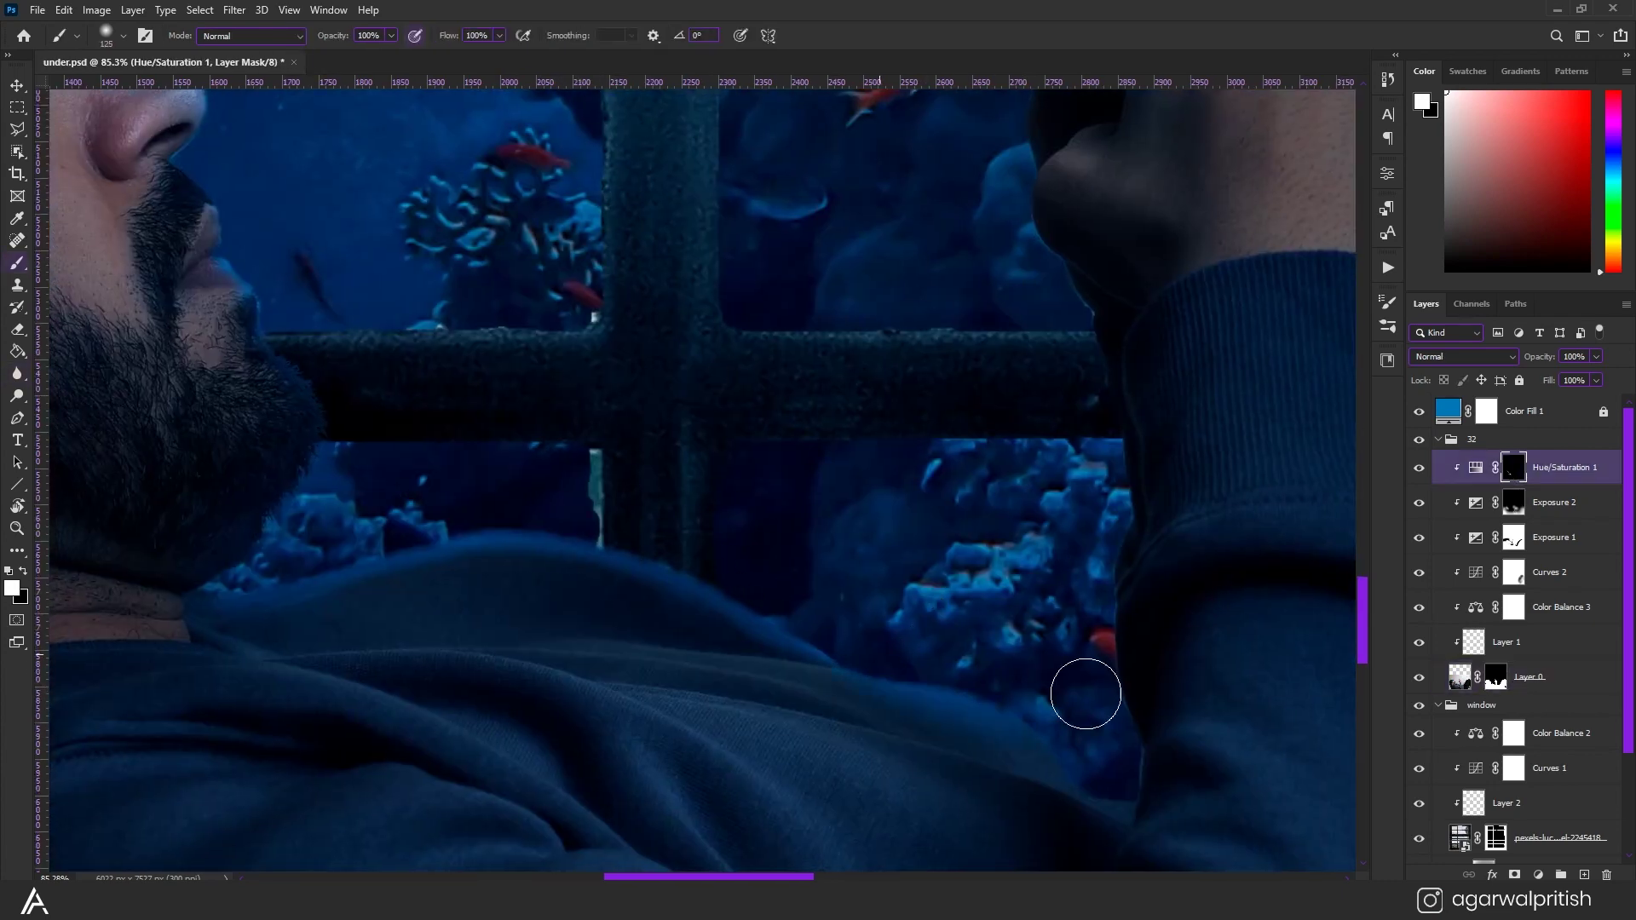
{"action": "key", "text": "r"}
{"action": "mouse_move", "coordinate": [1088, 686]}
{"action": "left_mouse_down"}
{"action": "mouse_move", "coordinate": [1024, 582]}
{"action": "mouse_move", "coordinate": [1038, 436]}
{"action": "left_mouse_up"}
{"action": "key", "text": "b"}
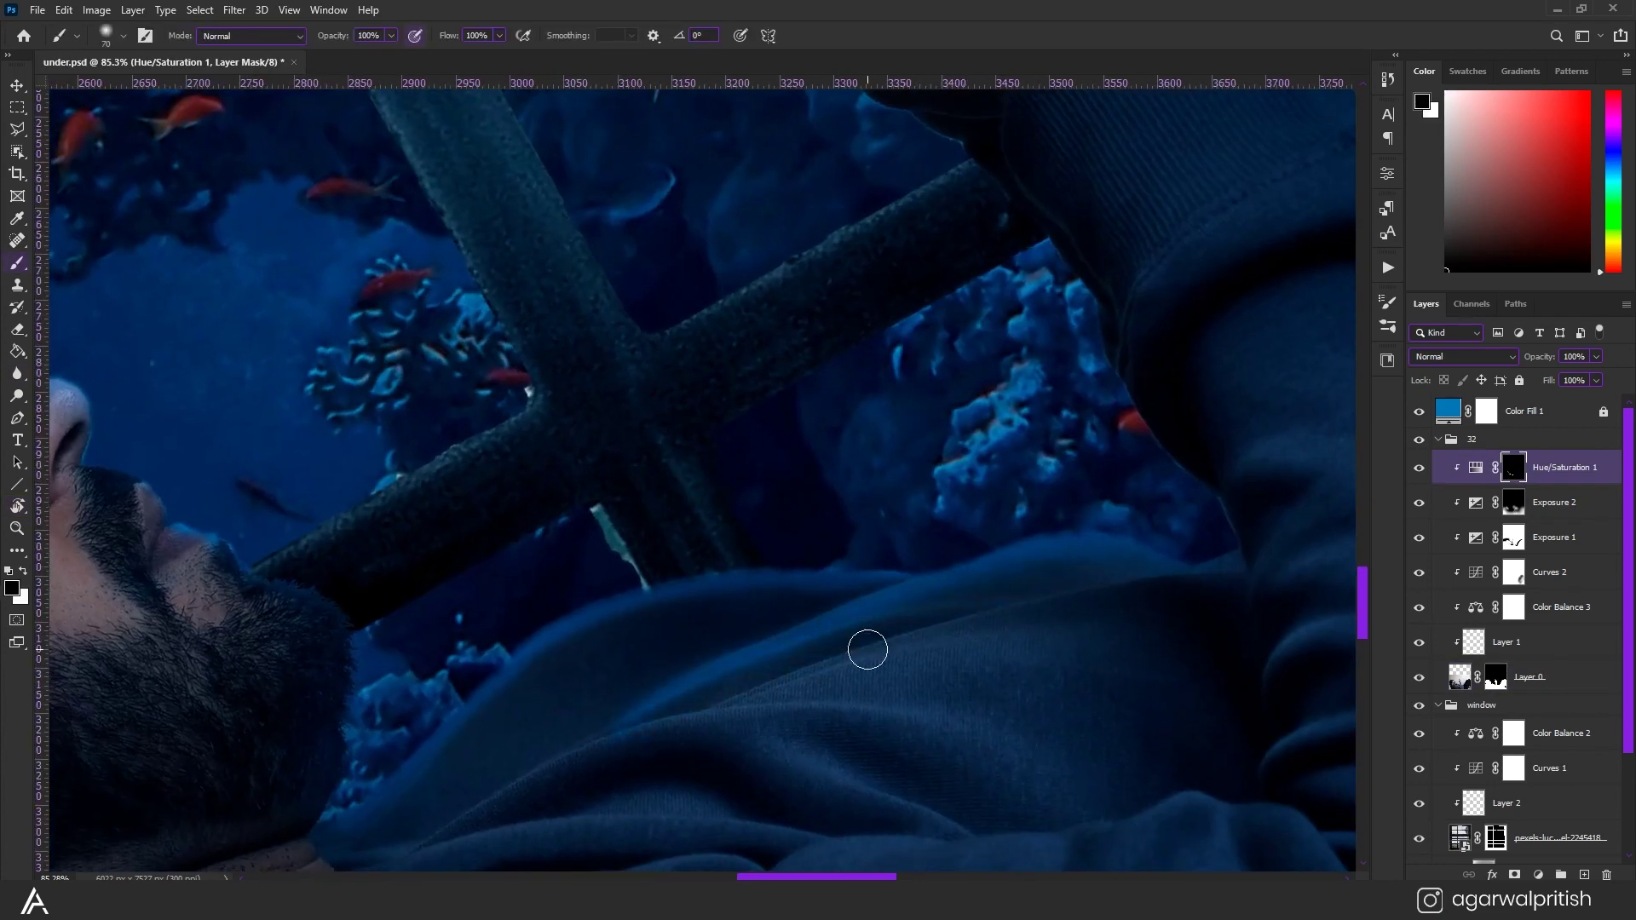
{"action": "left_click_drag", "start_coordinate": [460, 851], "coordinate": [705, 657]}
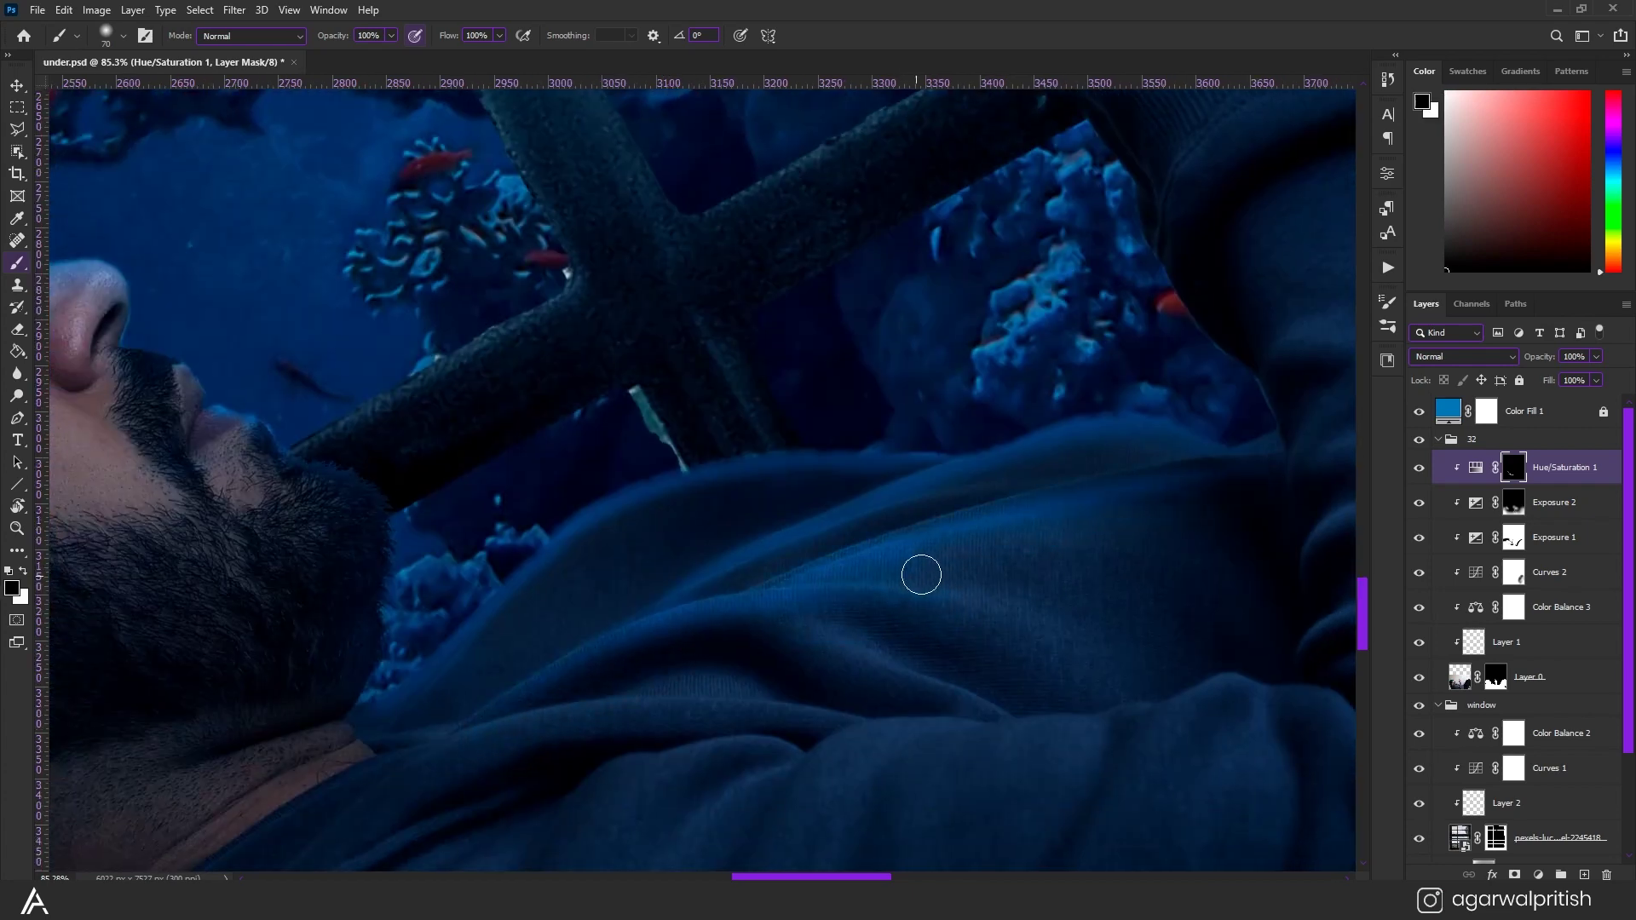
Touch up the face edge on Layer 0's mask.
{"action": "key", "text": "x"}
{"action": "scroll", "coordinate": [921, 575], "scroll_direction": "down", "scroll_amount": 5}
{"action": "scroll", "coordinate": [1133, 585], "scroll_direction": "up", "scroll_amount": 6}
{"action": "key", "text": "x"}
{"action": "scroll", "coordinate": [665, 609], "scroll_direction": "down", "scroll_amount": 2}
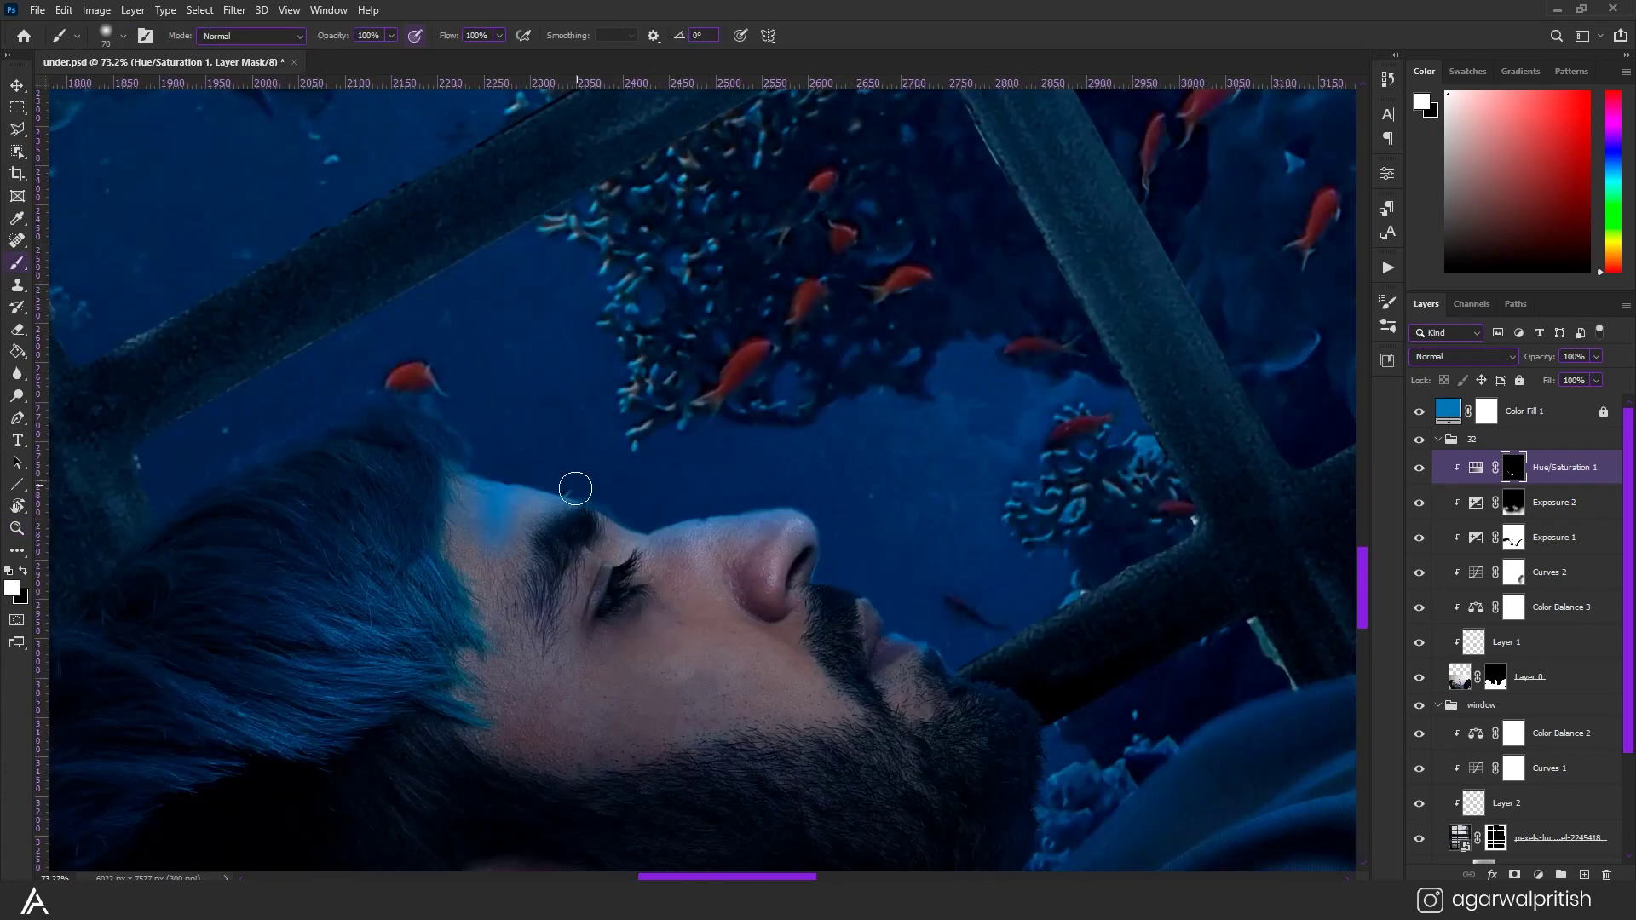
{"action": "left_click", "coordinate": [675, 499], "text": "ctrl"}
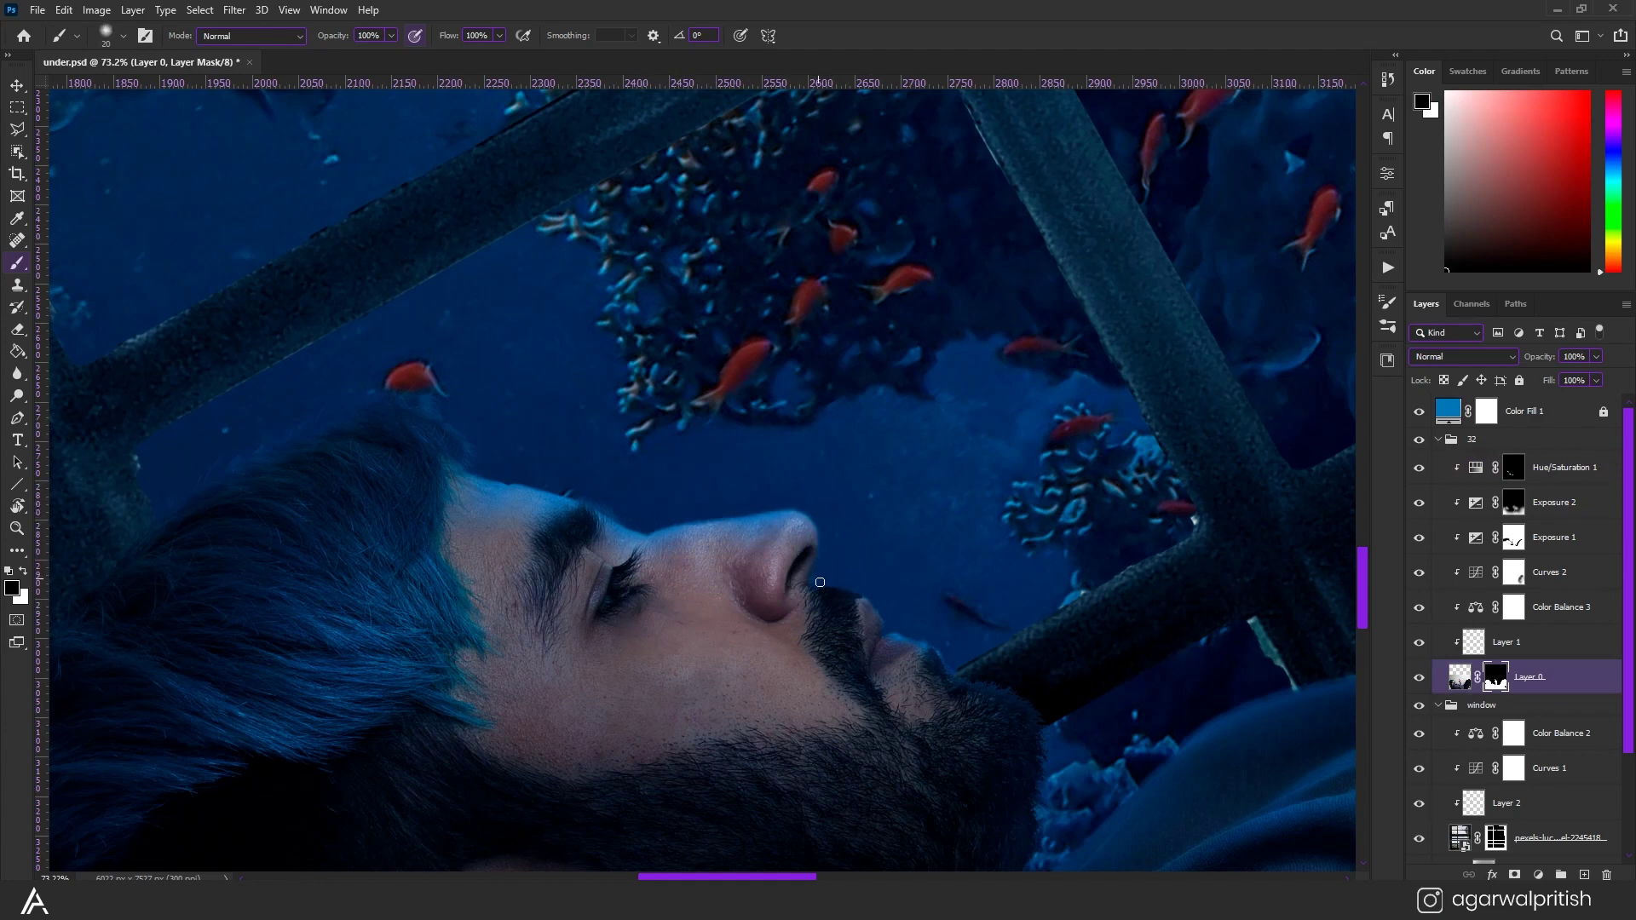
Paint the Hue/Saturation glow mask with a greatly enlarged brush.
{"action": "left_click", "coordinate": [559, 537], "text": "ctrl"}
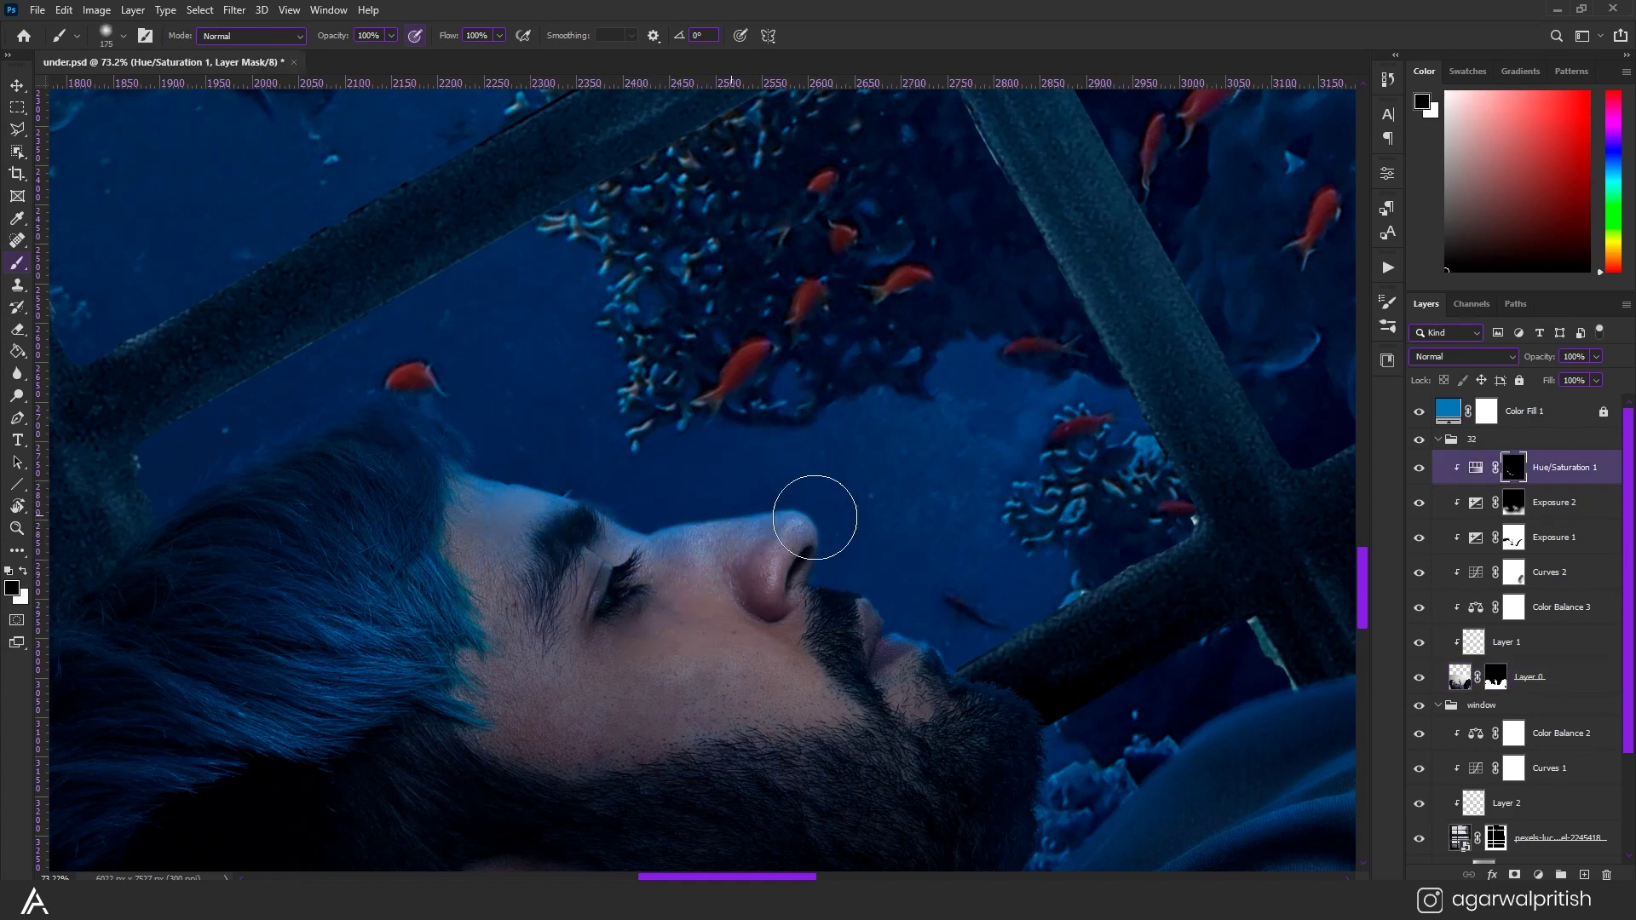
{"action": "key", "text": "bracketright"}
{"action": "key", "text": "bracketright"}
{"action": "key", "text": "bracketright"}
{"action": "scroll", "coordinate": [829, 450], "scroll_direction": "down", "scroll_amount": 5}
{"action": "scroll", "coordinate": [845, 515], "scroll_direction": "down", "scroll_amount": 2}
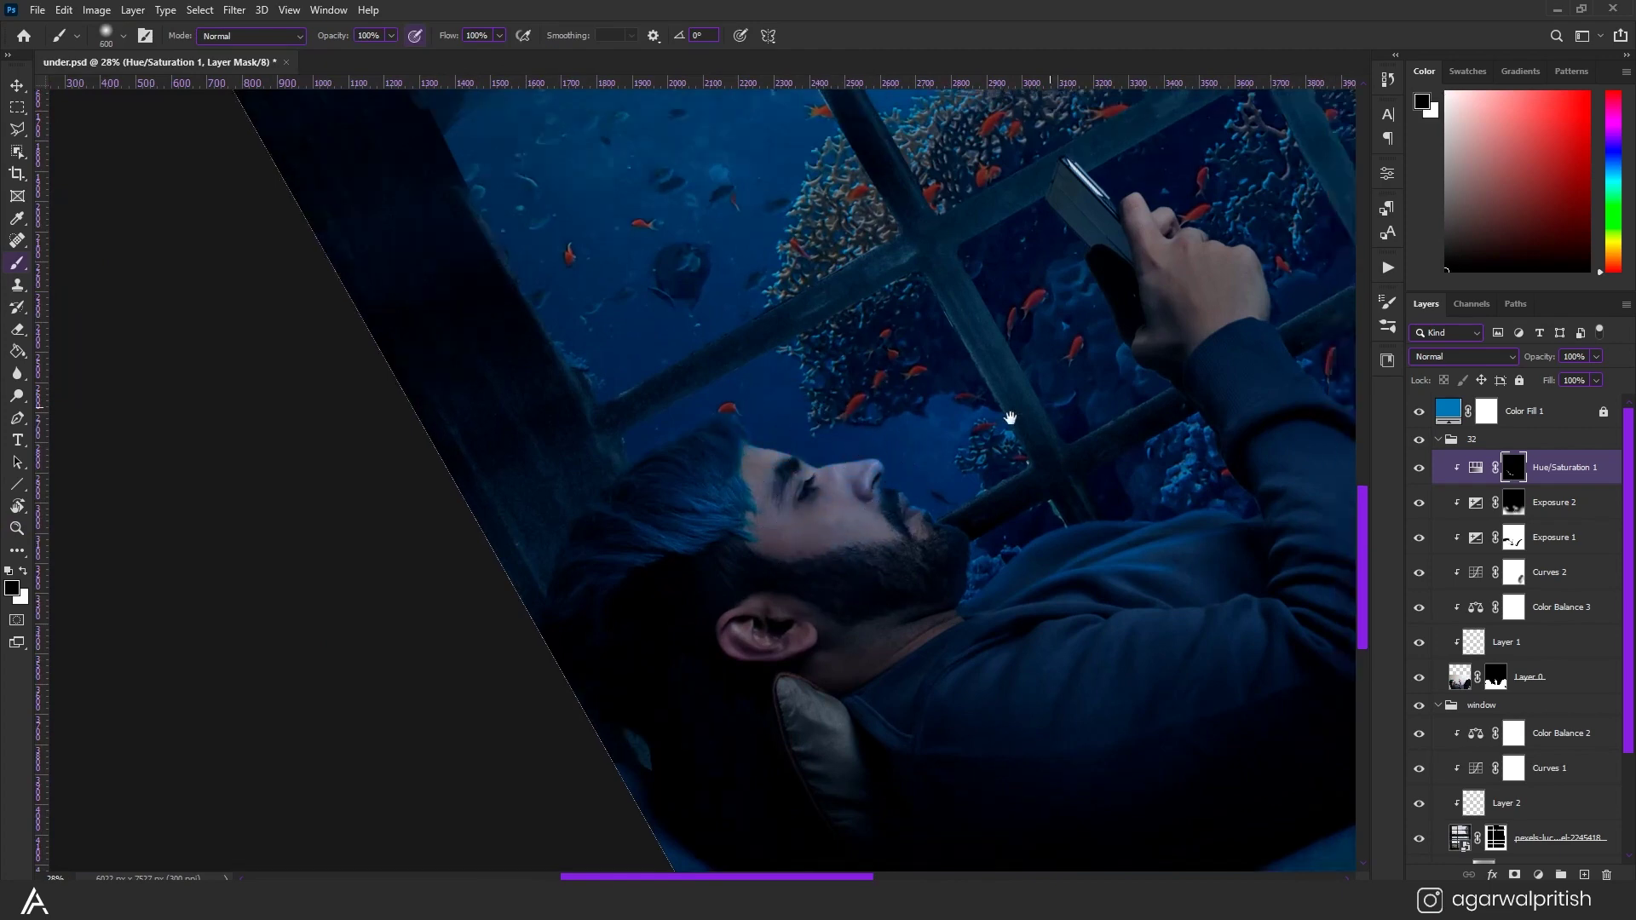
{"action": "scroll", "coordinate": [767, 579], "scroll_direction": "down", "scroll_amount": 4}
{"action": "scroll", "coordinate": [587, 649], "scroll_direction": "up", "scroll_amount": 3}
{"action": "scroll", "coordinate": [708, 703], "scroll_direction": "up", "scroll_amount": 5}
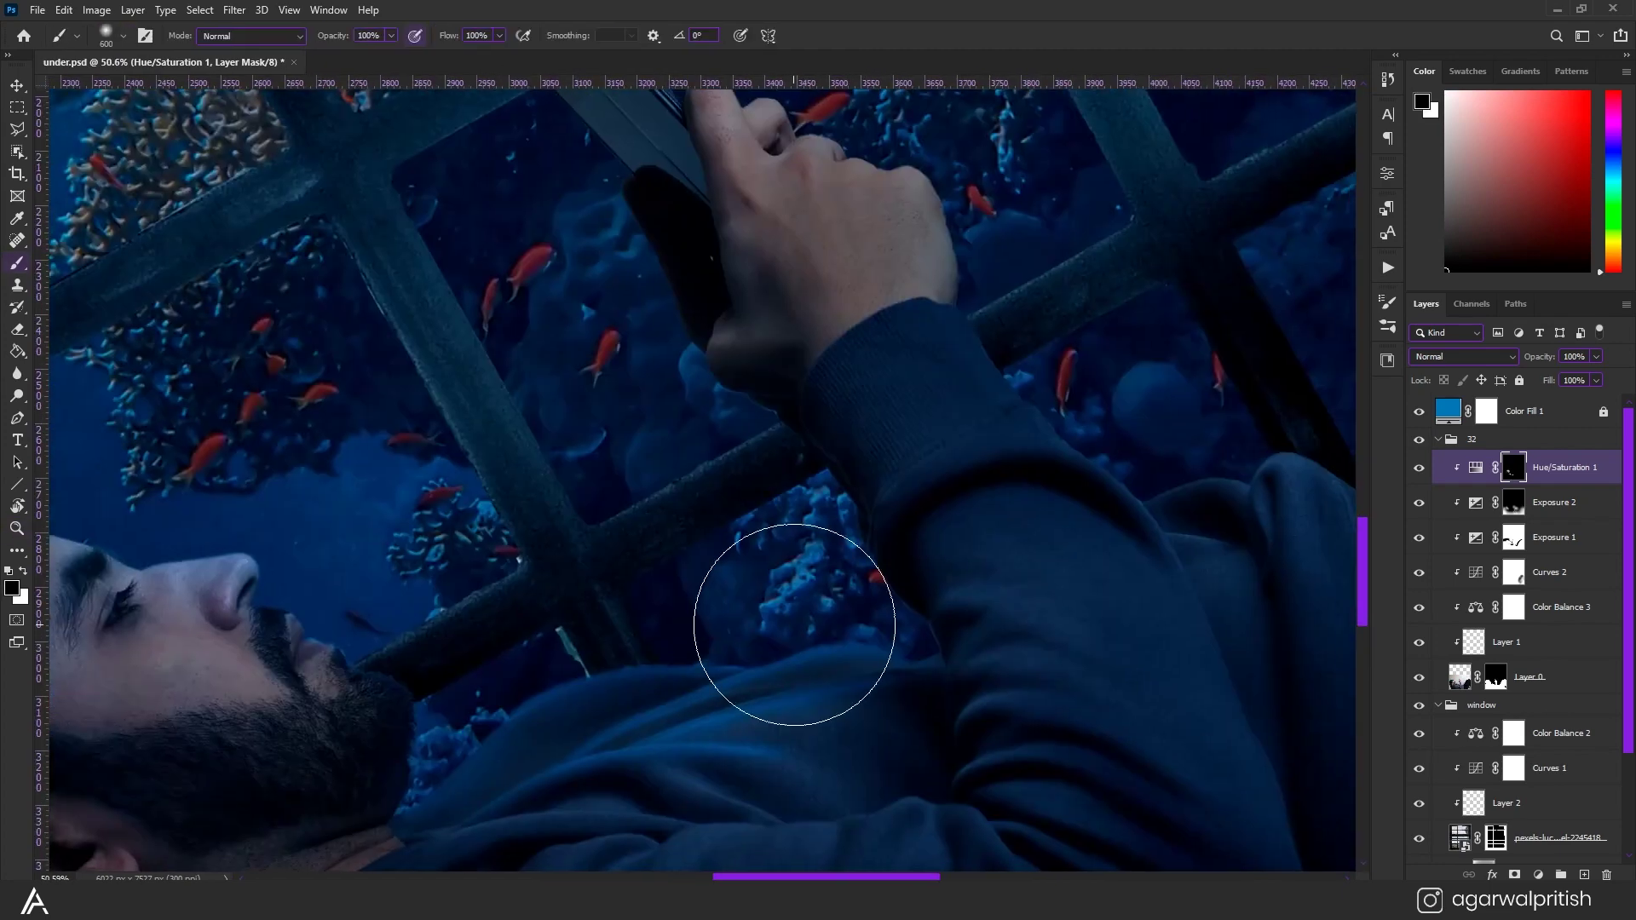
{"action": "key", "text": "bracketleft"}
Remove the blue glow from the back of the hand holding the phone.
{"action": "left_click", "coordinate": [415, 535], "text": "ctrl"}
{"action": "scroll", "coordinate": [870, 467], "scroll_direction": "down", "scroll_amount": 1}
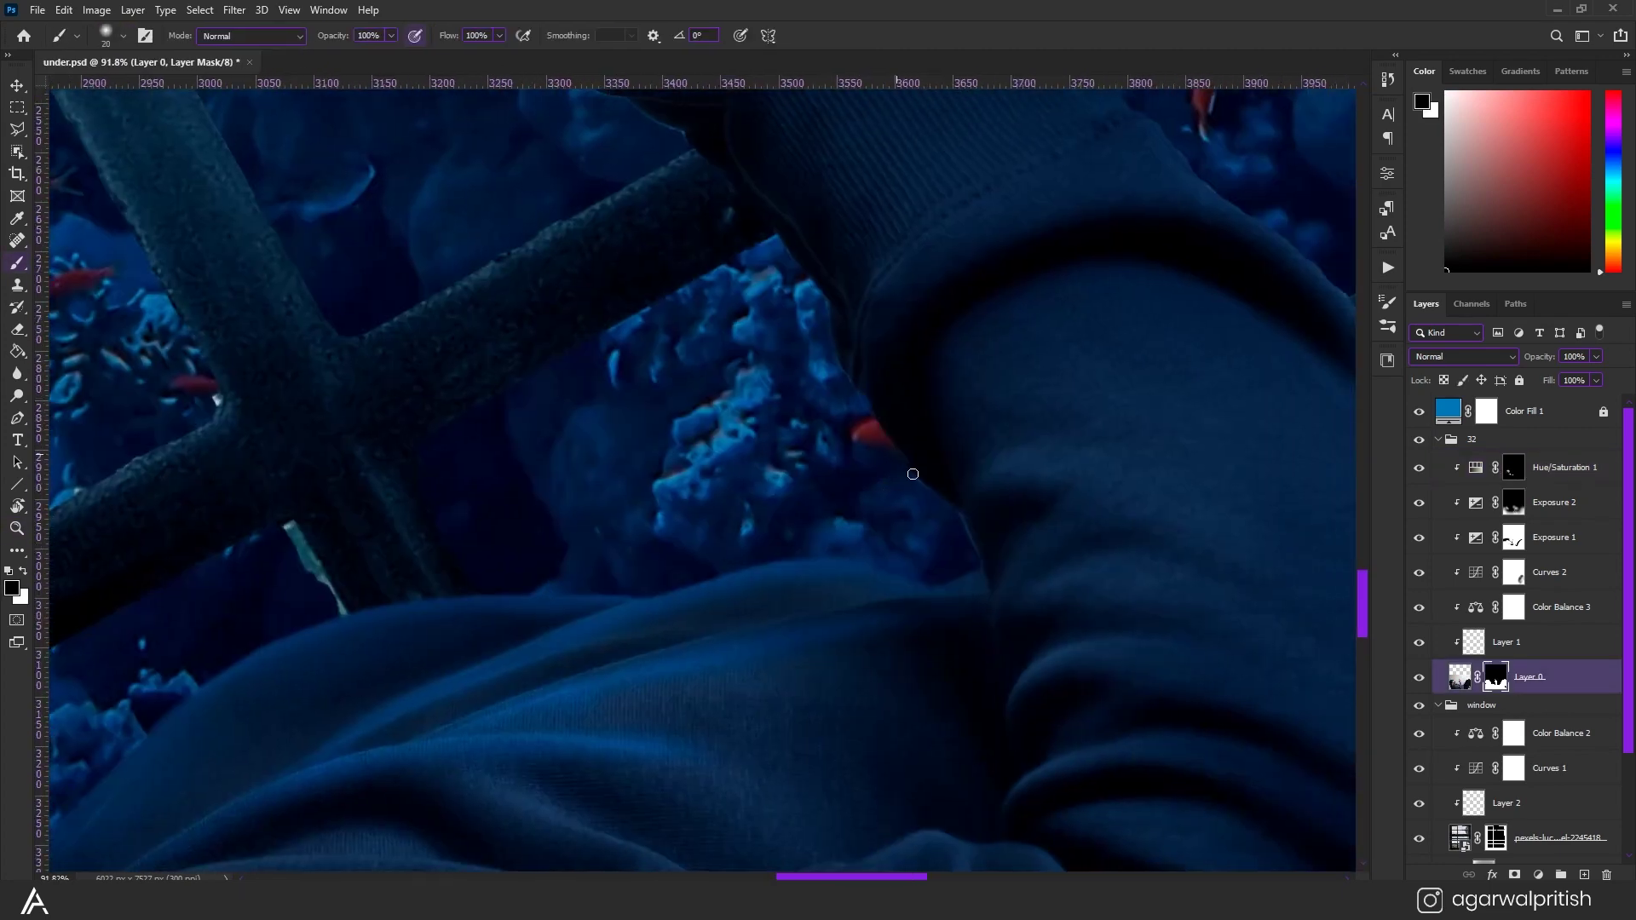
{"action": "scroll", "coordinate": [701, 196], "scroll_direction": "down", "scroll_amount": 1}
{"action": "left_click_drag", "start_coordinate": [743, 216], "coordinate": [705, 512]}
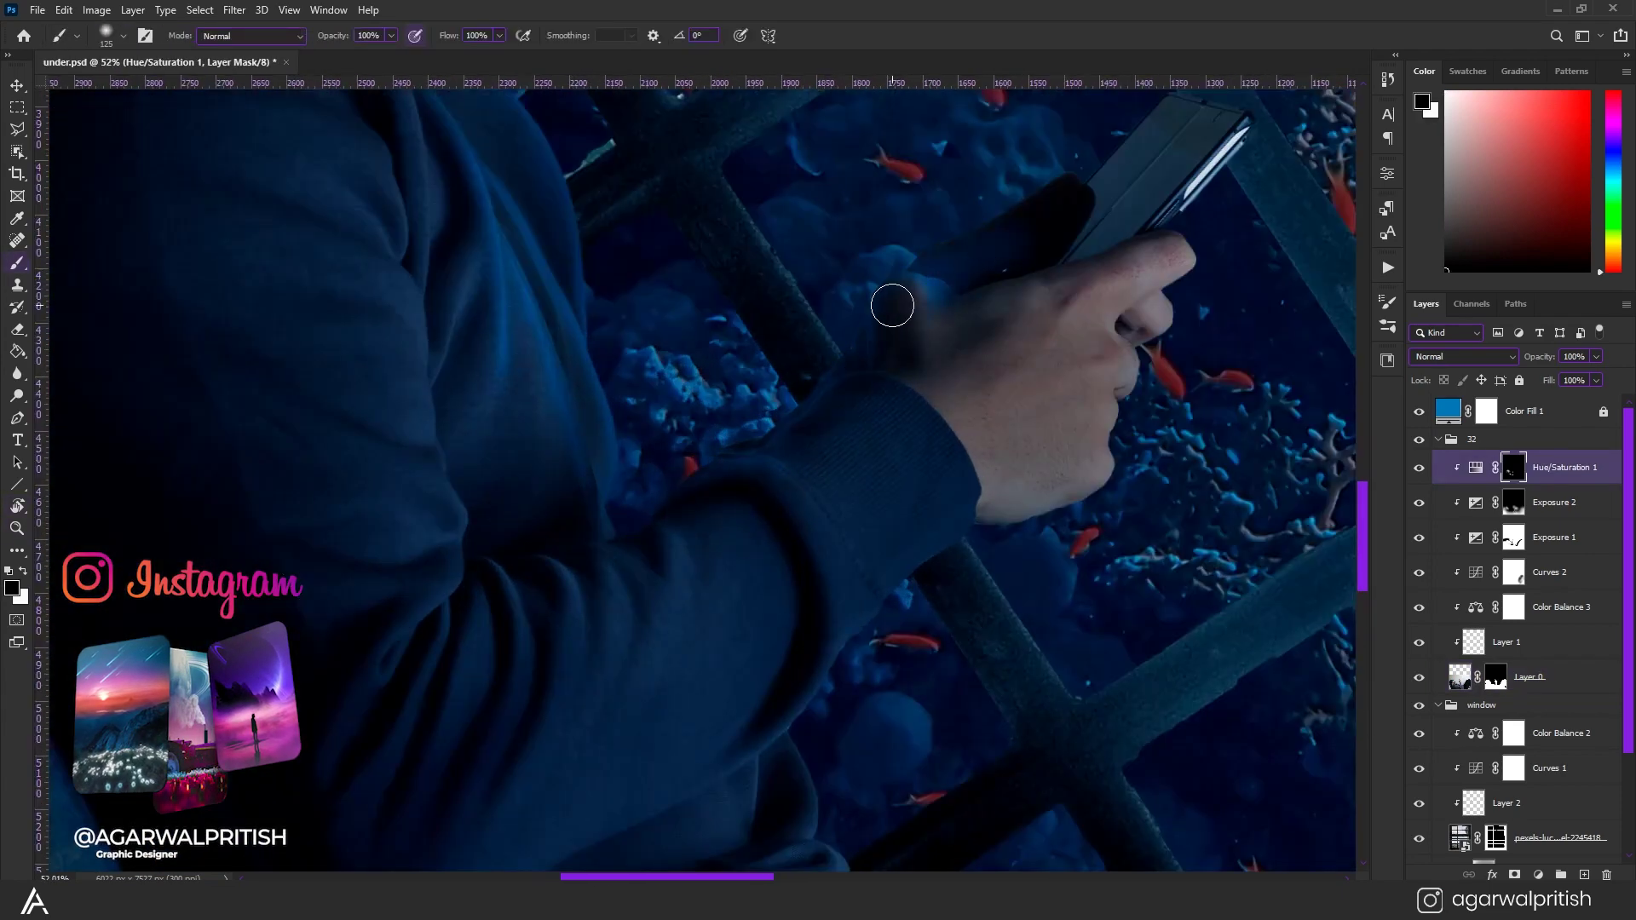
{"action": "key", "text": "x"}
{"action": "left_click_drag", "start_coordinate": [1110, 212], "coordinate": [958, 296]}
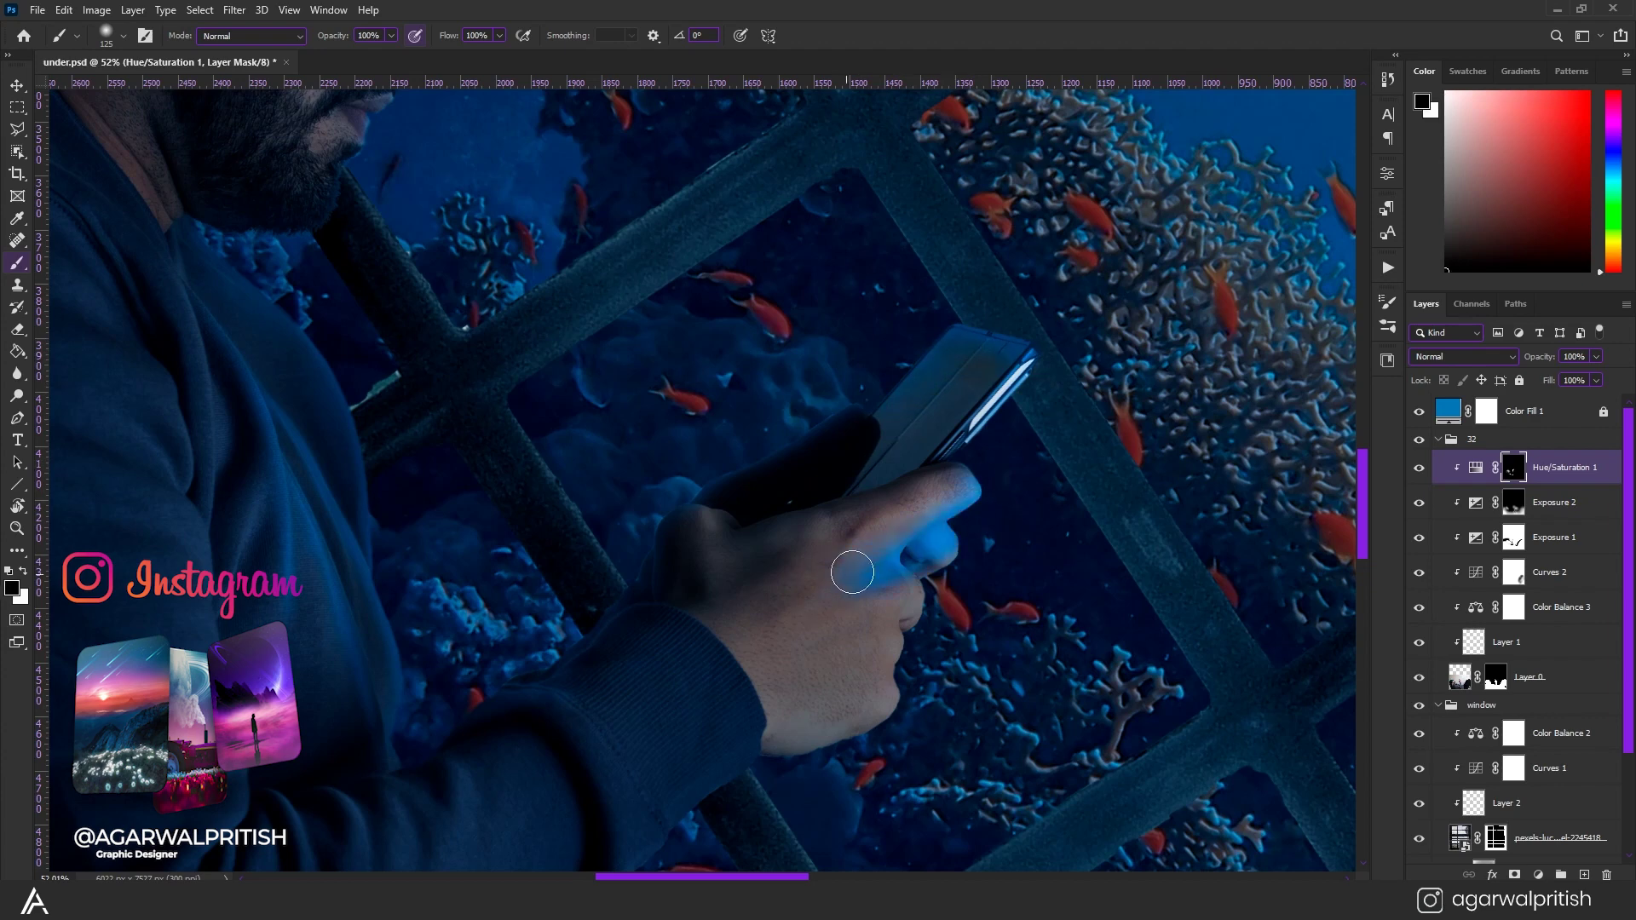
{"action": "scroll", "coordinate": [852, 572], "scroll_direction": "up", "scroll_amount": 3}
{"action": "left_click_drag", "start_coordinate": [750, 346], "coordinate": [658, 263]}
{"action": "mouse_move", "coordinate": [821, 401]}
{"action": "left_mouse_down"}
{"action": "mouse_move", "coordinate": [783, 358]}
{"action": "mouse_move", "coordinate": [859, 340]}
{"action": "left_mouse_up"}
Paint white glow onto the man's knuckle and reselect the Hue/Saturation glow mask.
{"action": "key", "text": "x"}
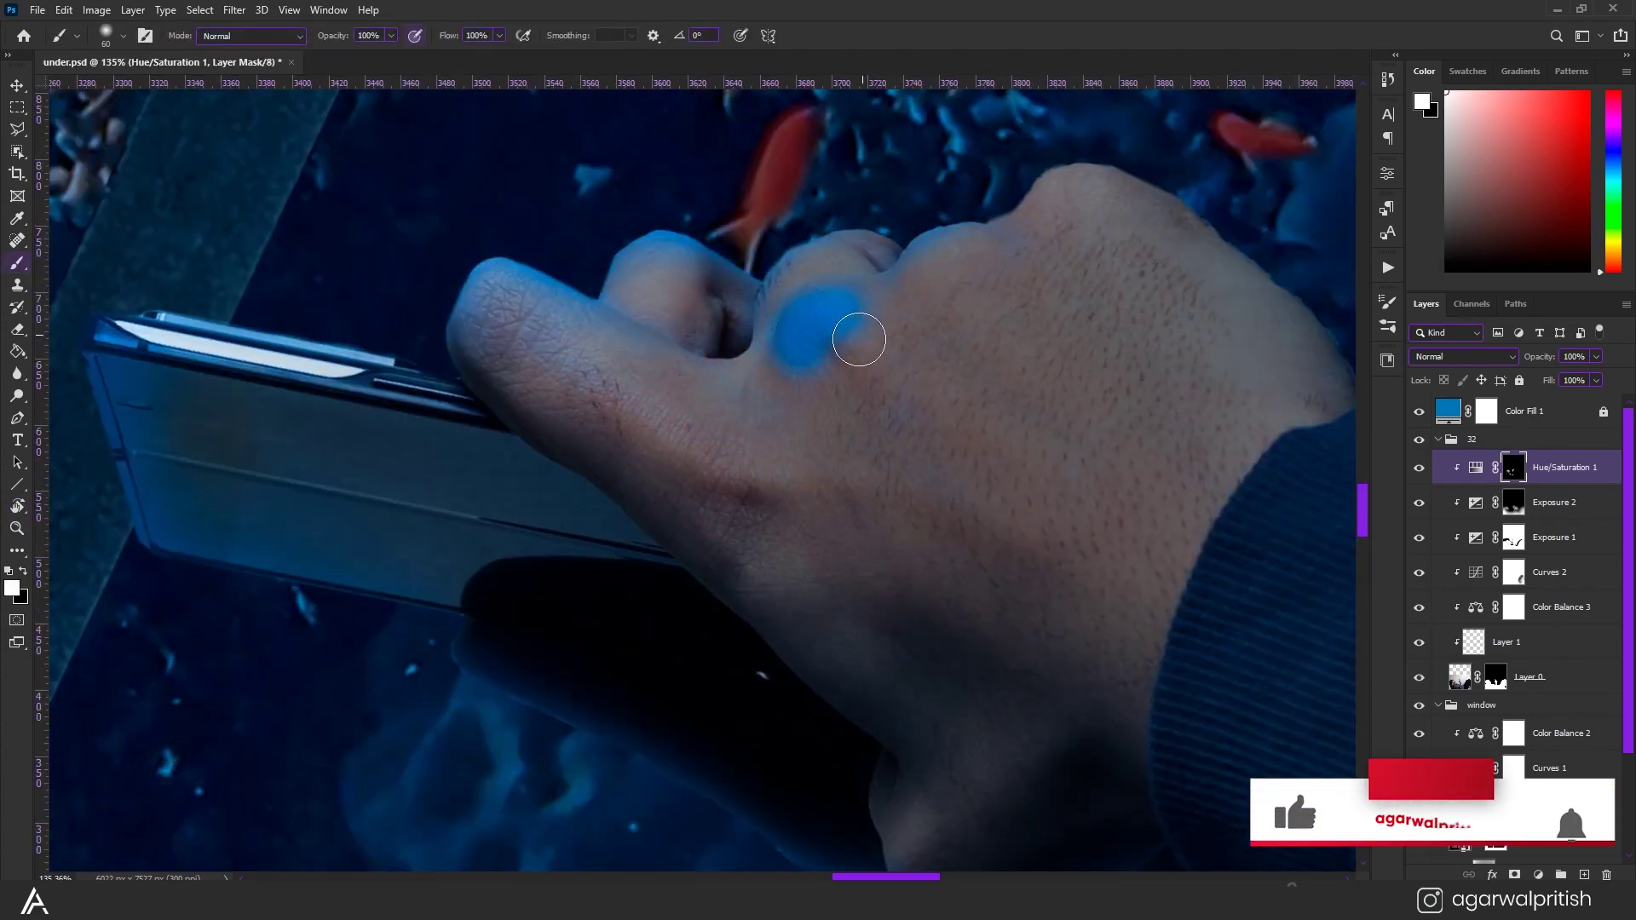
{"action": "scroll", "coordinate": [1150, 171], "scroll_direction": "down", "scroll_amount": 5}
{"action": "scroll", "coordinate": [798, 472], "scroll_direction": "up", "scroll_amount": 3}
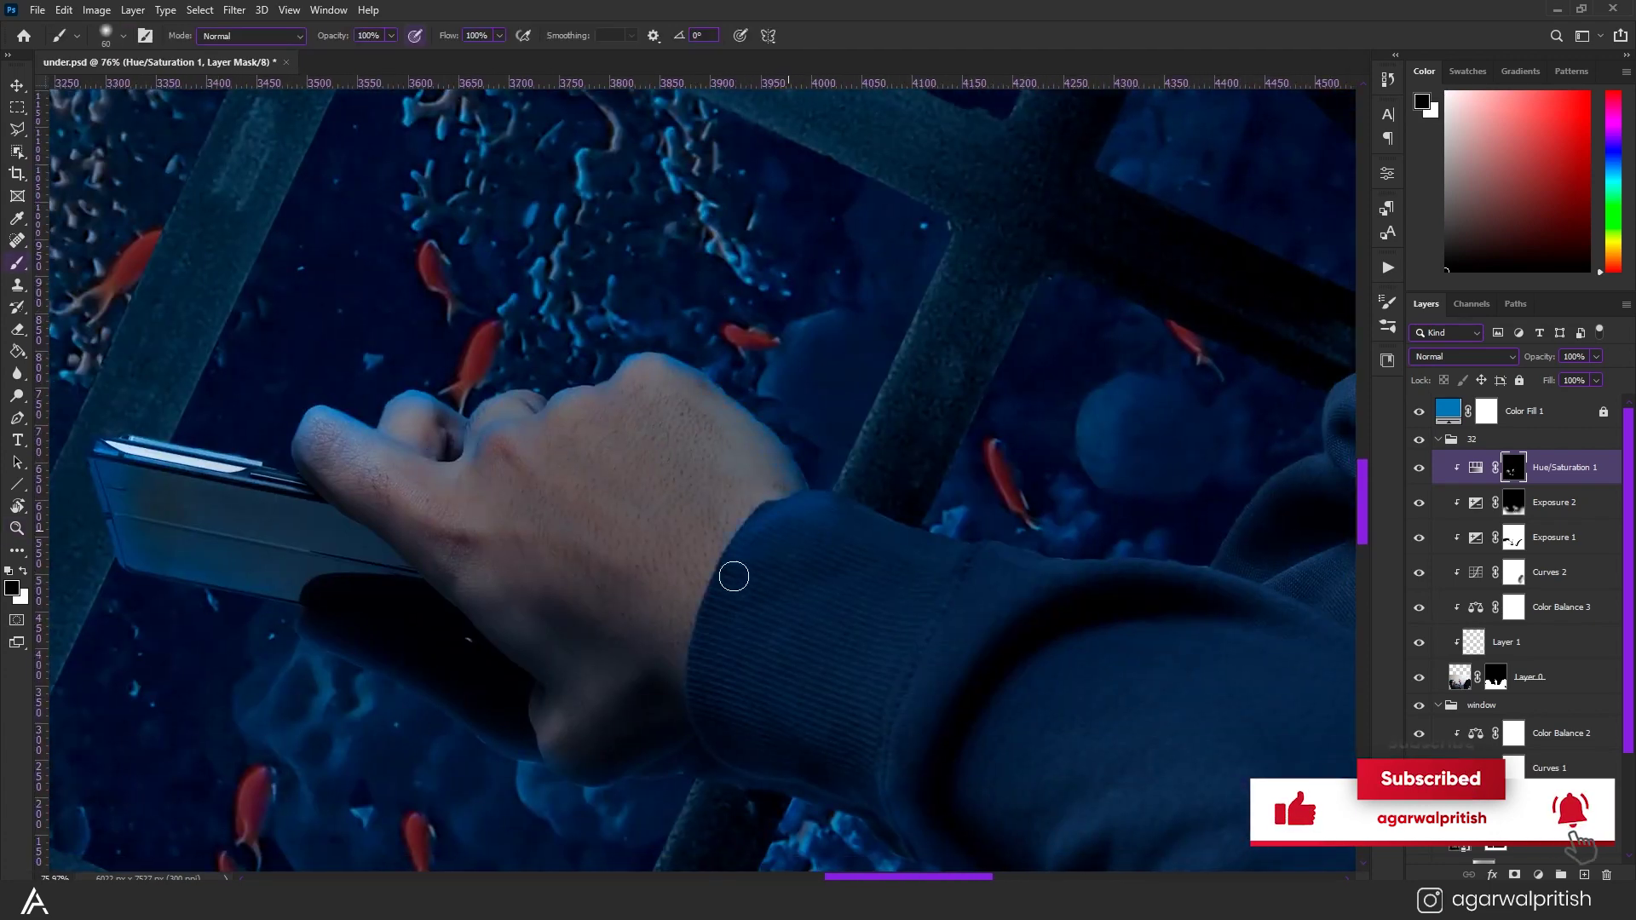
{"action": "scroll", "coordinate": [925, 477], "scroll_direction": "up", "scroll_amount": 5}
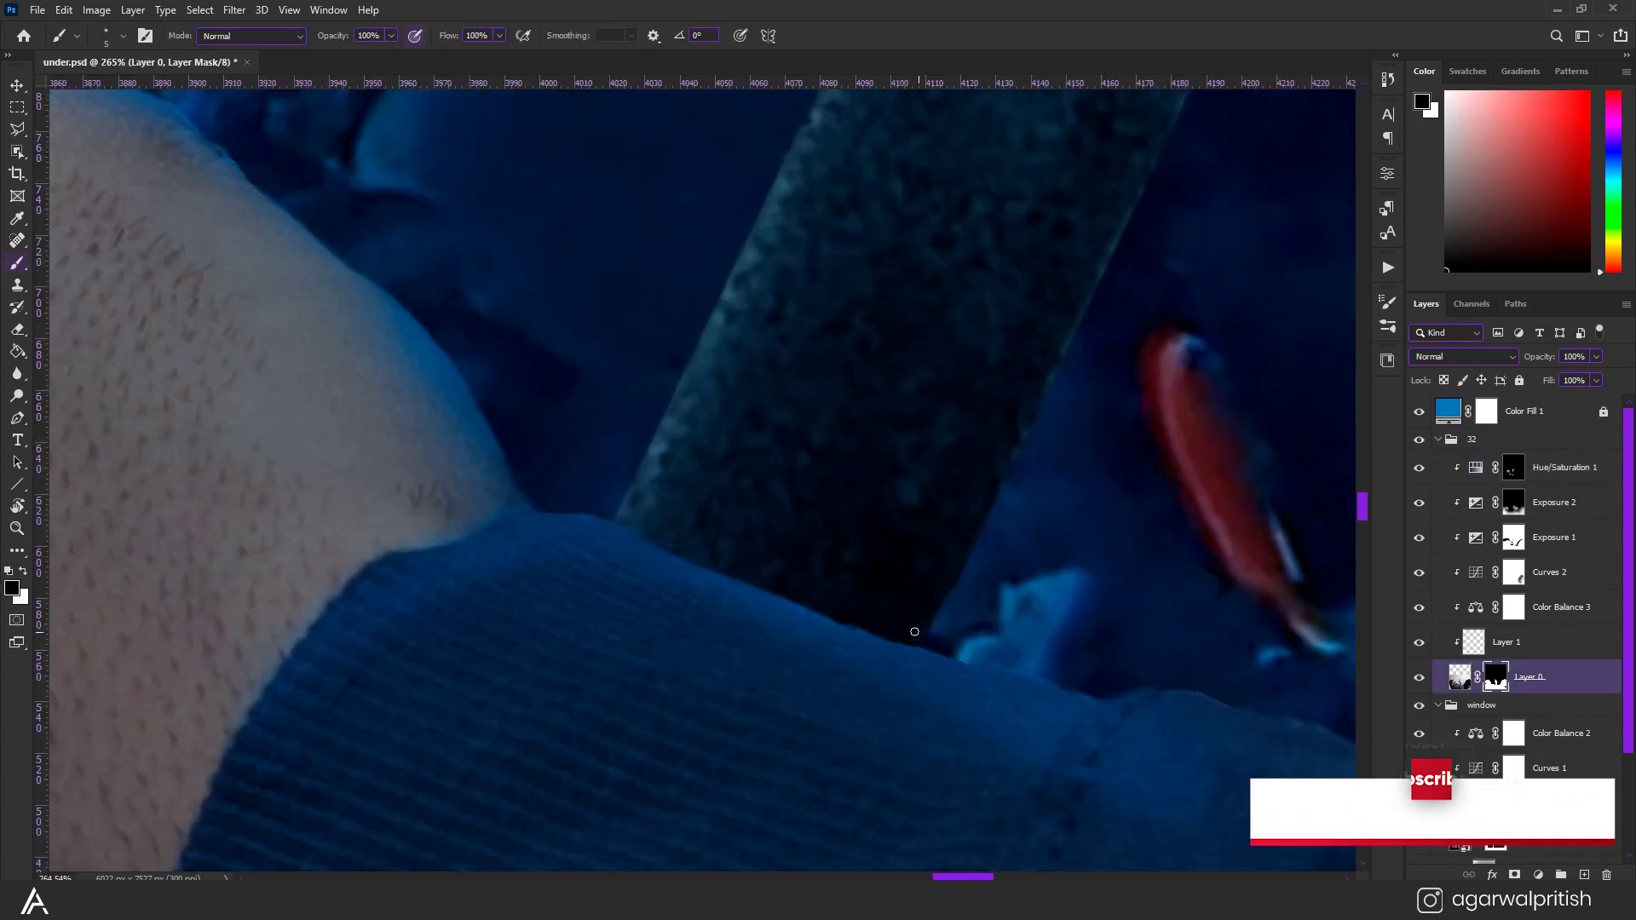
{"action": "scroll", "coordinate": [912, 627], "scroll_direction": "down", "scroll_amount": 5}
{"action": "left_click", "coordinate": [1561, 467]}
{"action": "scroll", "coordinate": [770, 585], "scroll_direction": "up", "scroll_amount": 1}
{"action": "scroll", "coordinate": [961, 587], "scroll_direction": "down", "scroll_amount": 2}
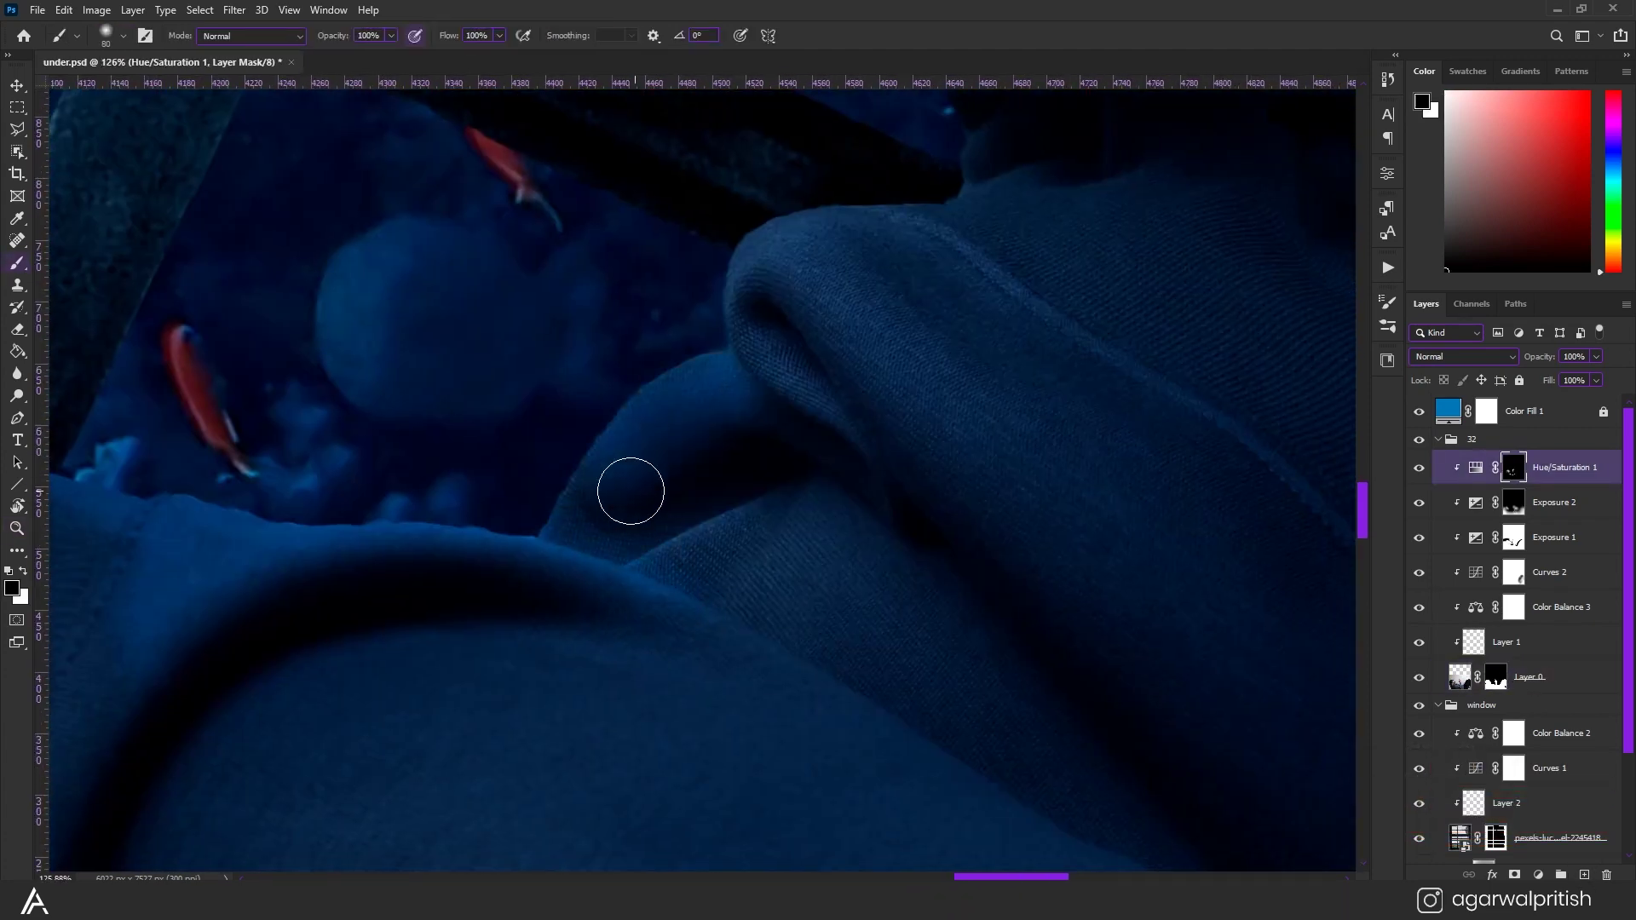
{"action": "scroll", "coordinate": [785, 263], "scroll_direction": "down", "scroll_amount": 3}
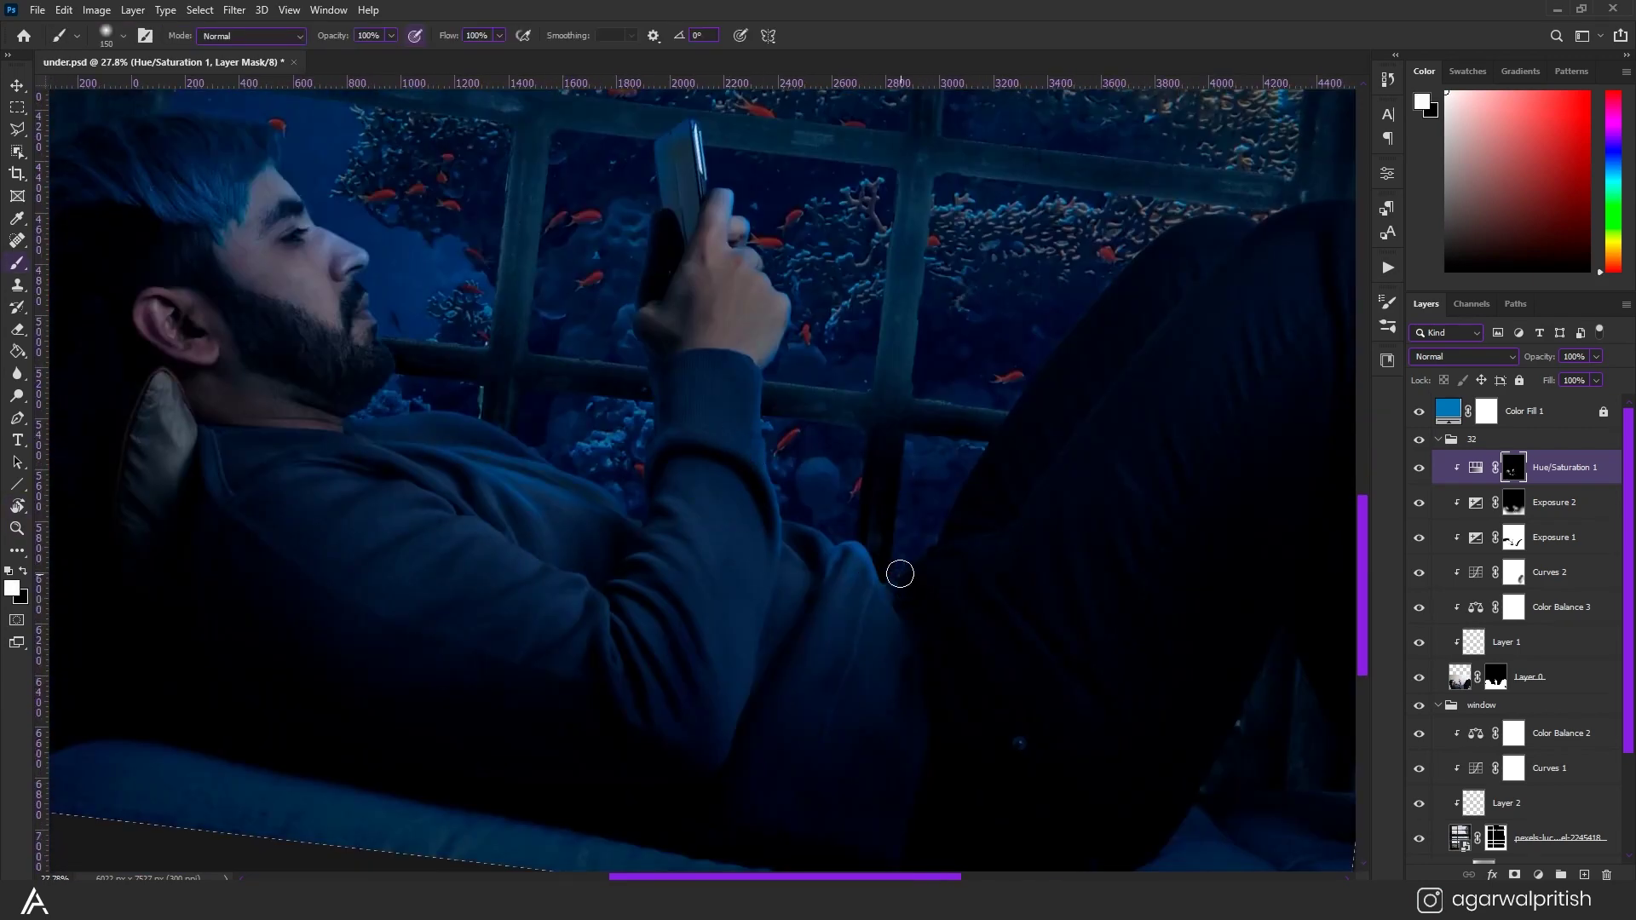
Paint the blue grade over the man's legs and knees with a larger white brush.
{"action": "left_click_drag", "start_coordinate": [1044, 410], "coordinate": [924, 490]}
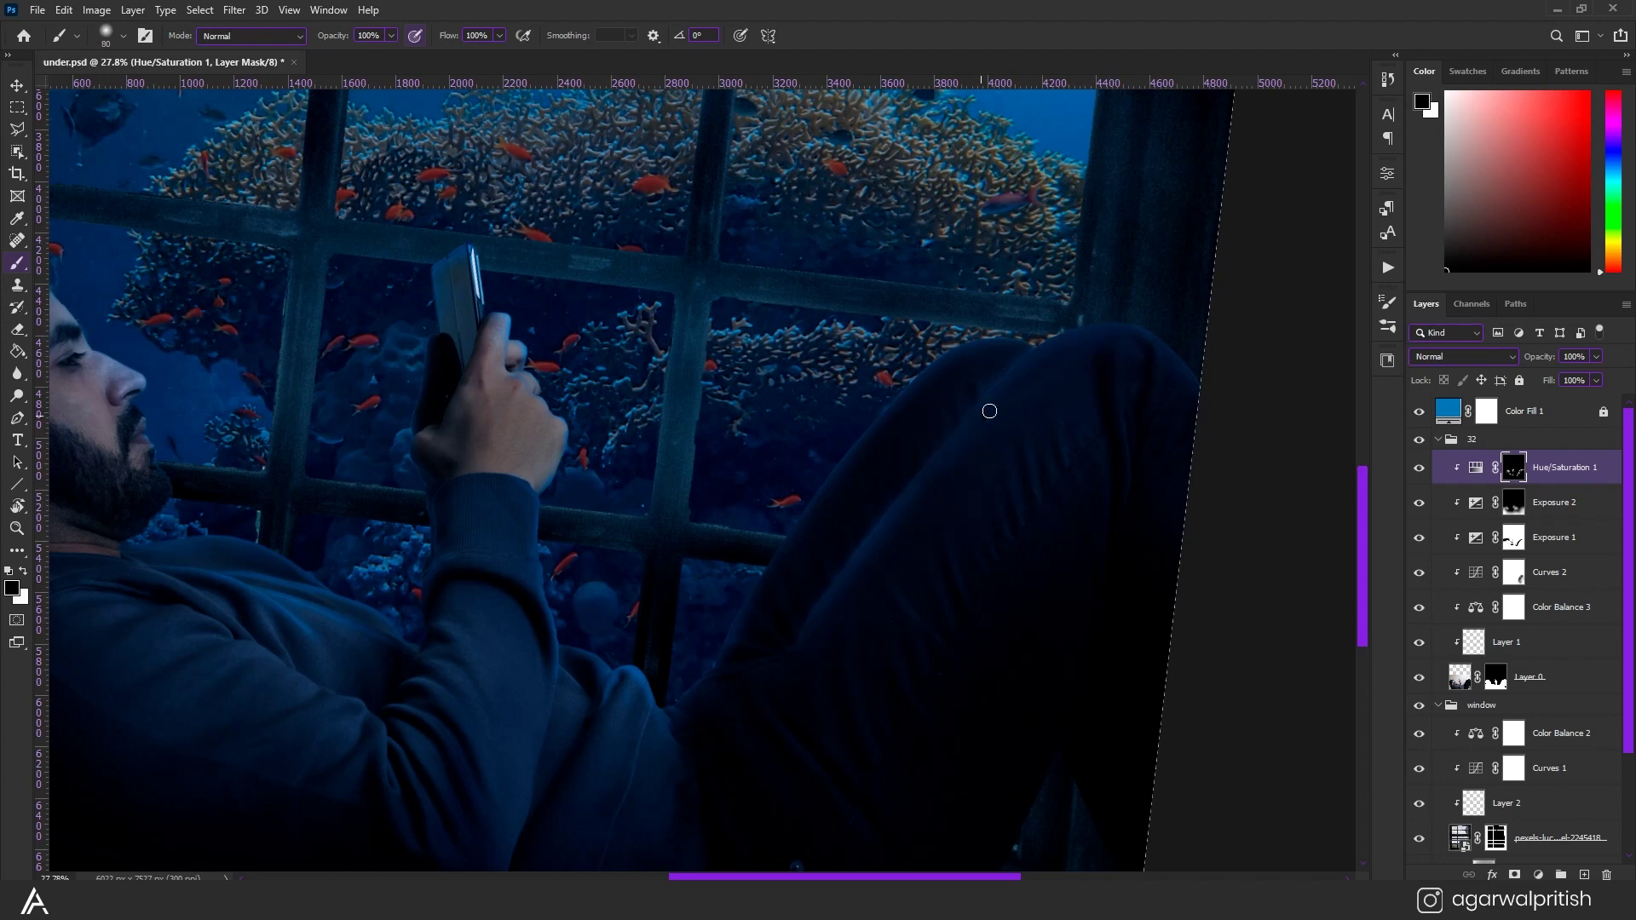
{"action": "key", "text": "x"}
{"action": "key", "text": "bracketright"}
{"action": "key", "text": "bracketright"}
{"action": "key", "text": "bracketright"}
{"action": "scroll", "coordinate": [852, 406], "scroll_direction": "down", "scroll_amount": 2}
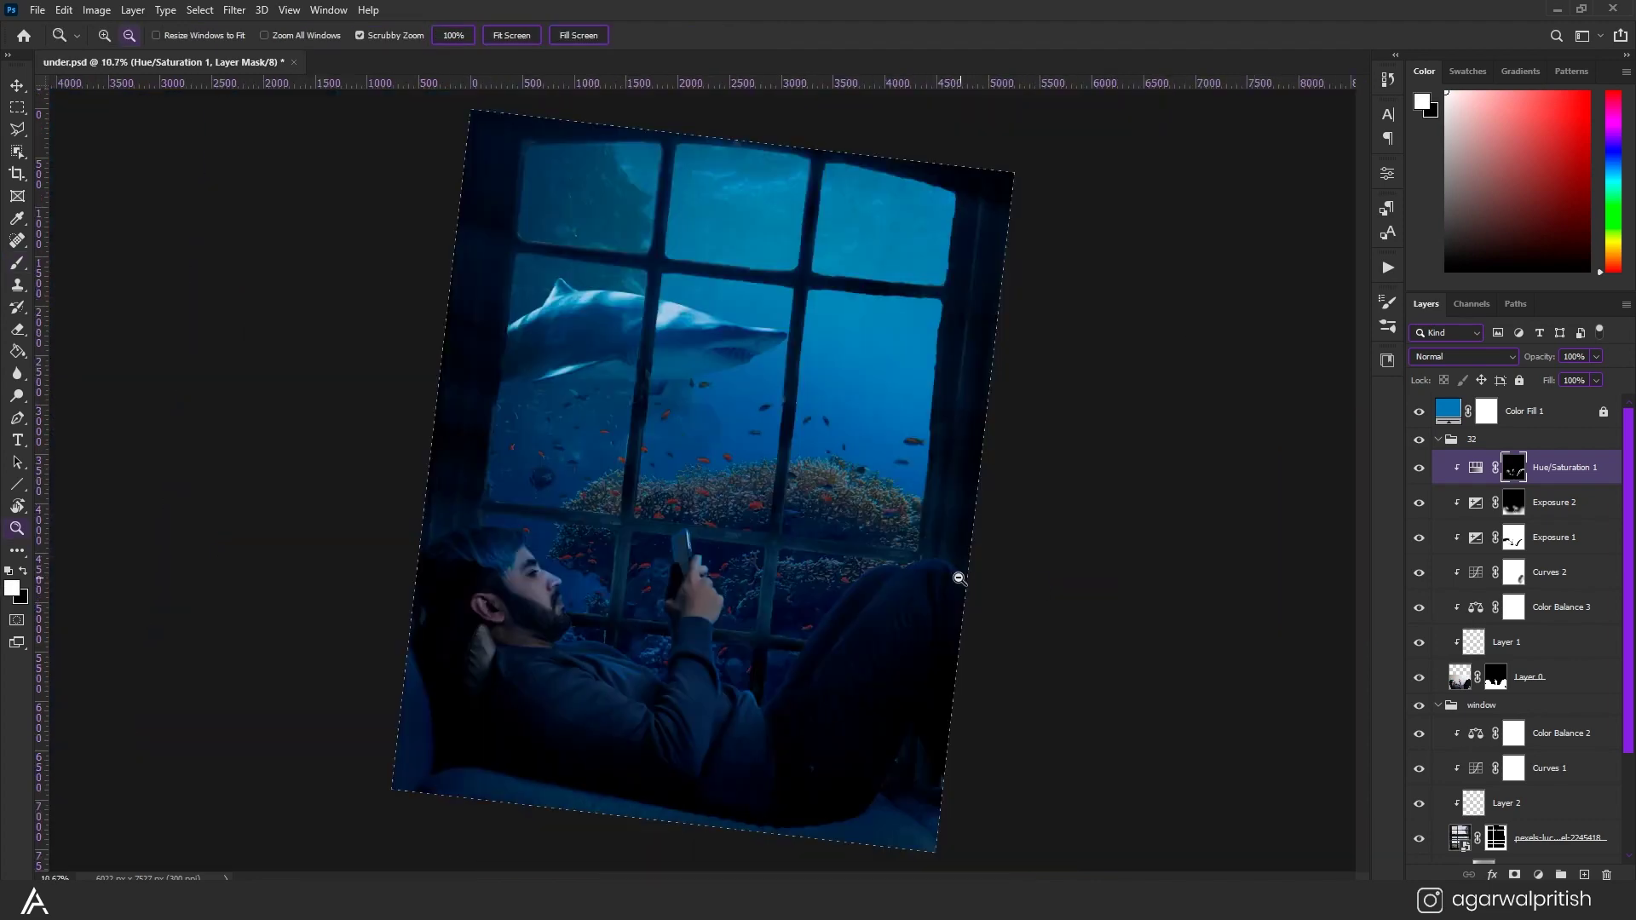
{"action": "scroll", "coordinate": [810, 614], "scroll_direction": "up", "scroll_amount": 5}
{"action": "left_click_drag", "start_coordinate": [891, 556], "coordinate": [463, 447]}
{"action": "scroll", "coordinate": [1078, 588], "scroll_direction": "up", "scroll_amount": 3}
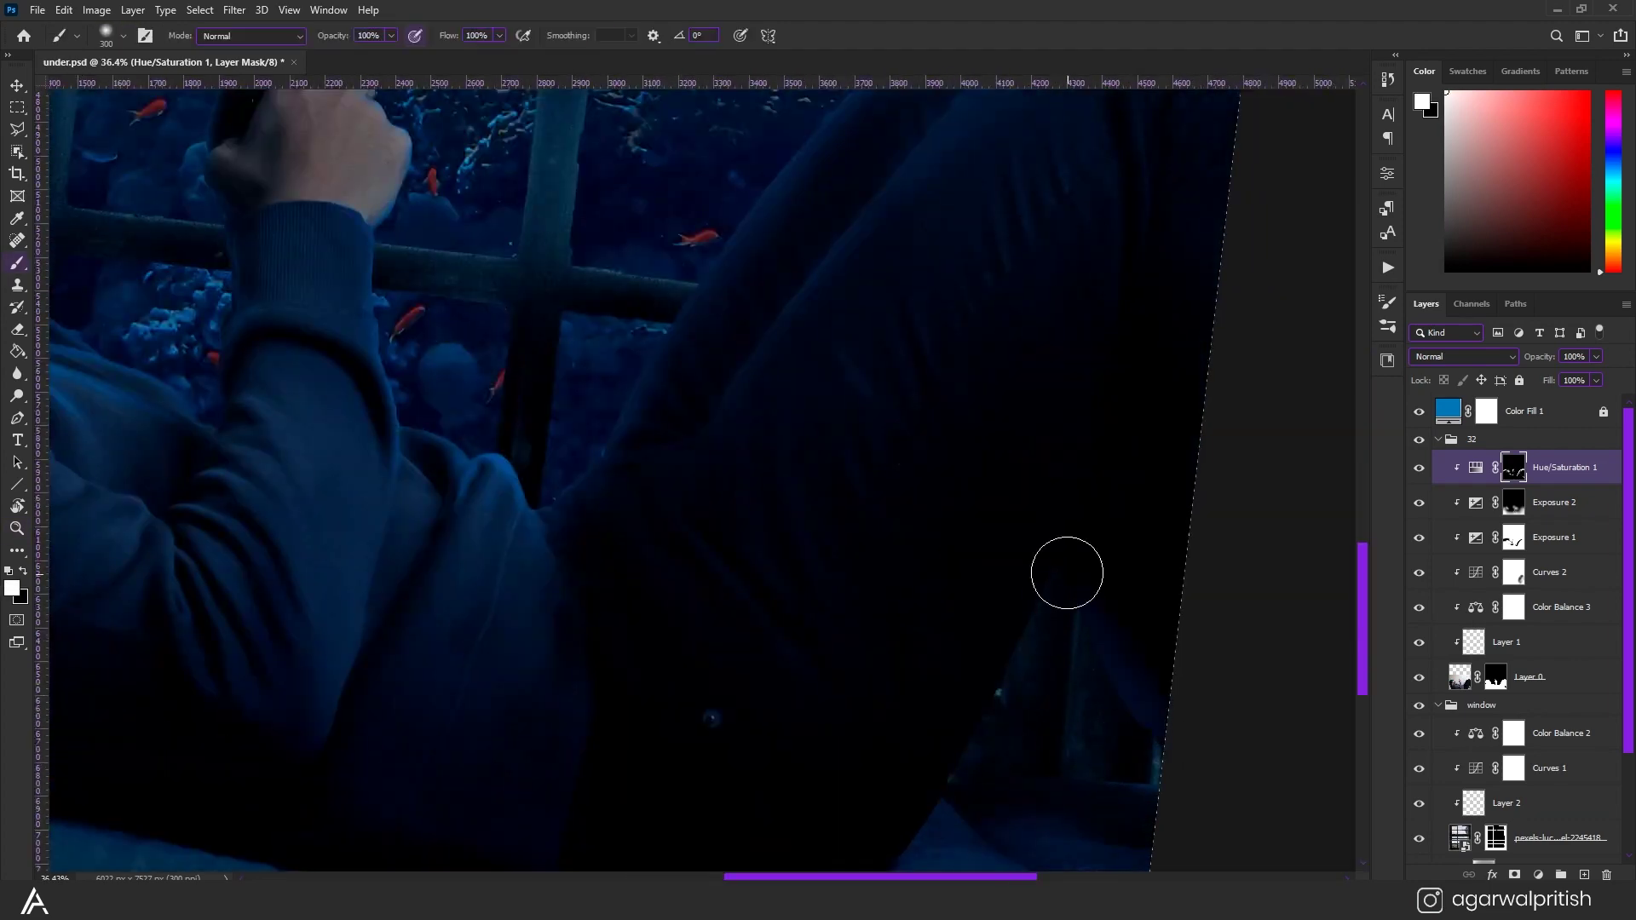
{"action": "scroll", "coordinate": [980, 622], "scroll_direction": "down", "scroll_amount": 3}
Touch up the mask over the shoulder and sweater in white and black, then review the whole image.
{"action": "key", "text": "x"}
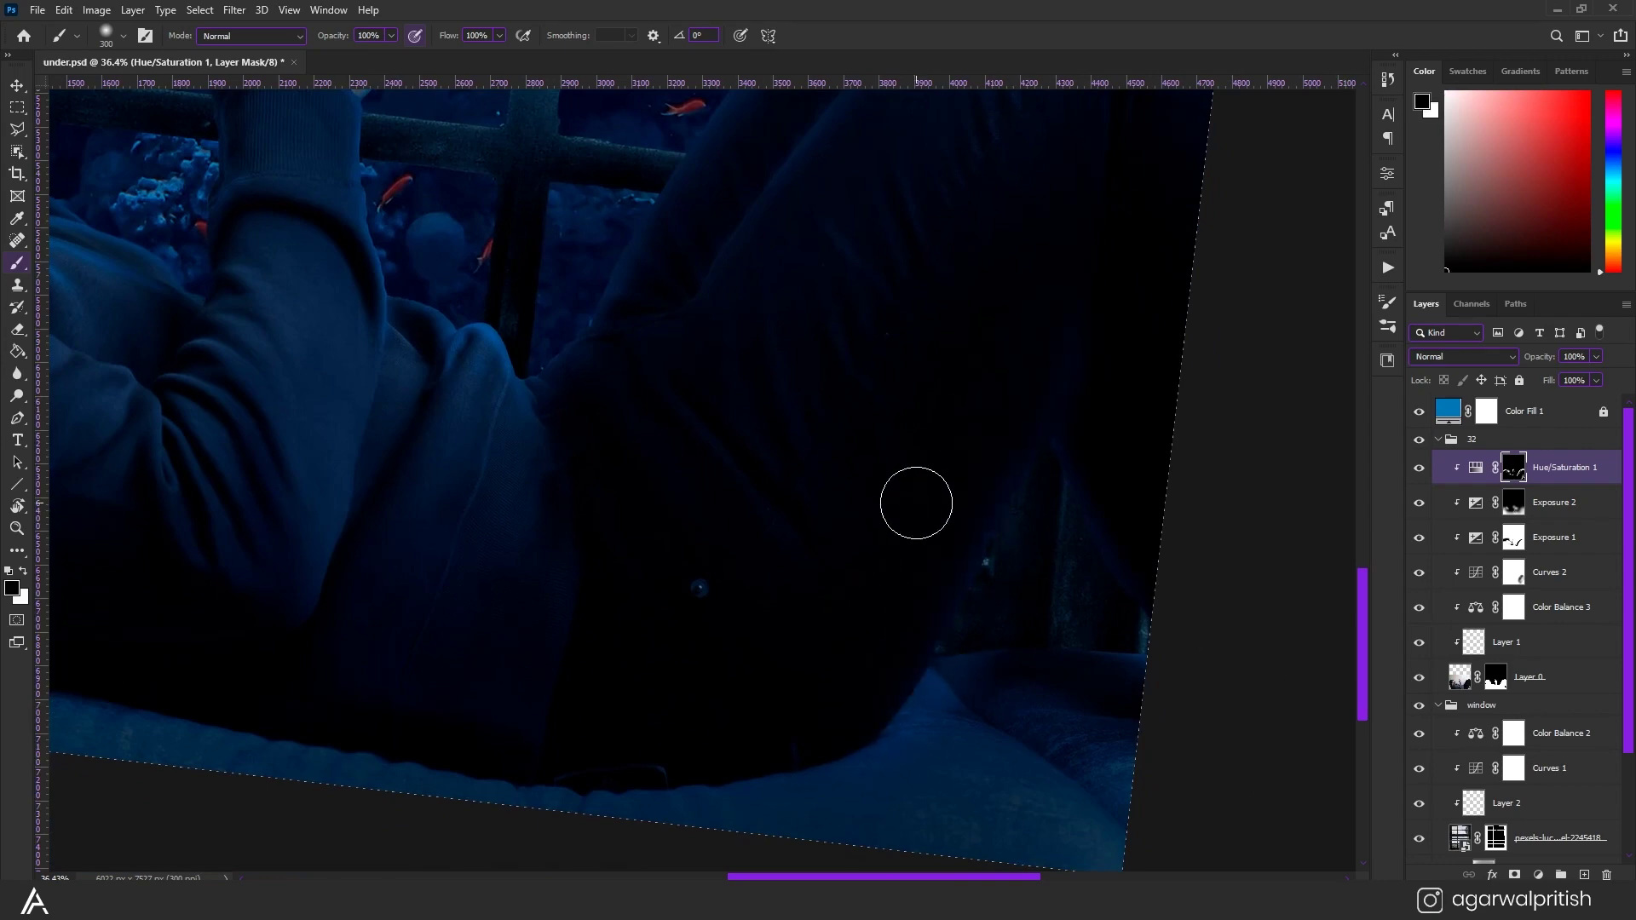
{"action": "scroll", "coordinate": [1023, 597], "scroll_direction": "down", "scroll_amount": 5}
{"action": "key", "text": "x"}
{"action": "scroll", "coordinate": [843, 570], "scroll_direction": "up", "scroll_amount": 5}
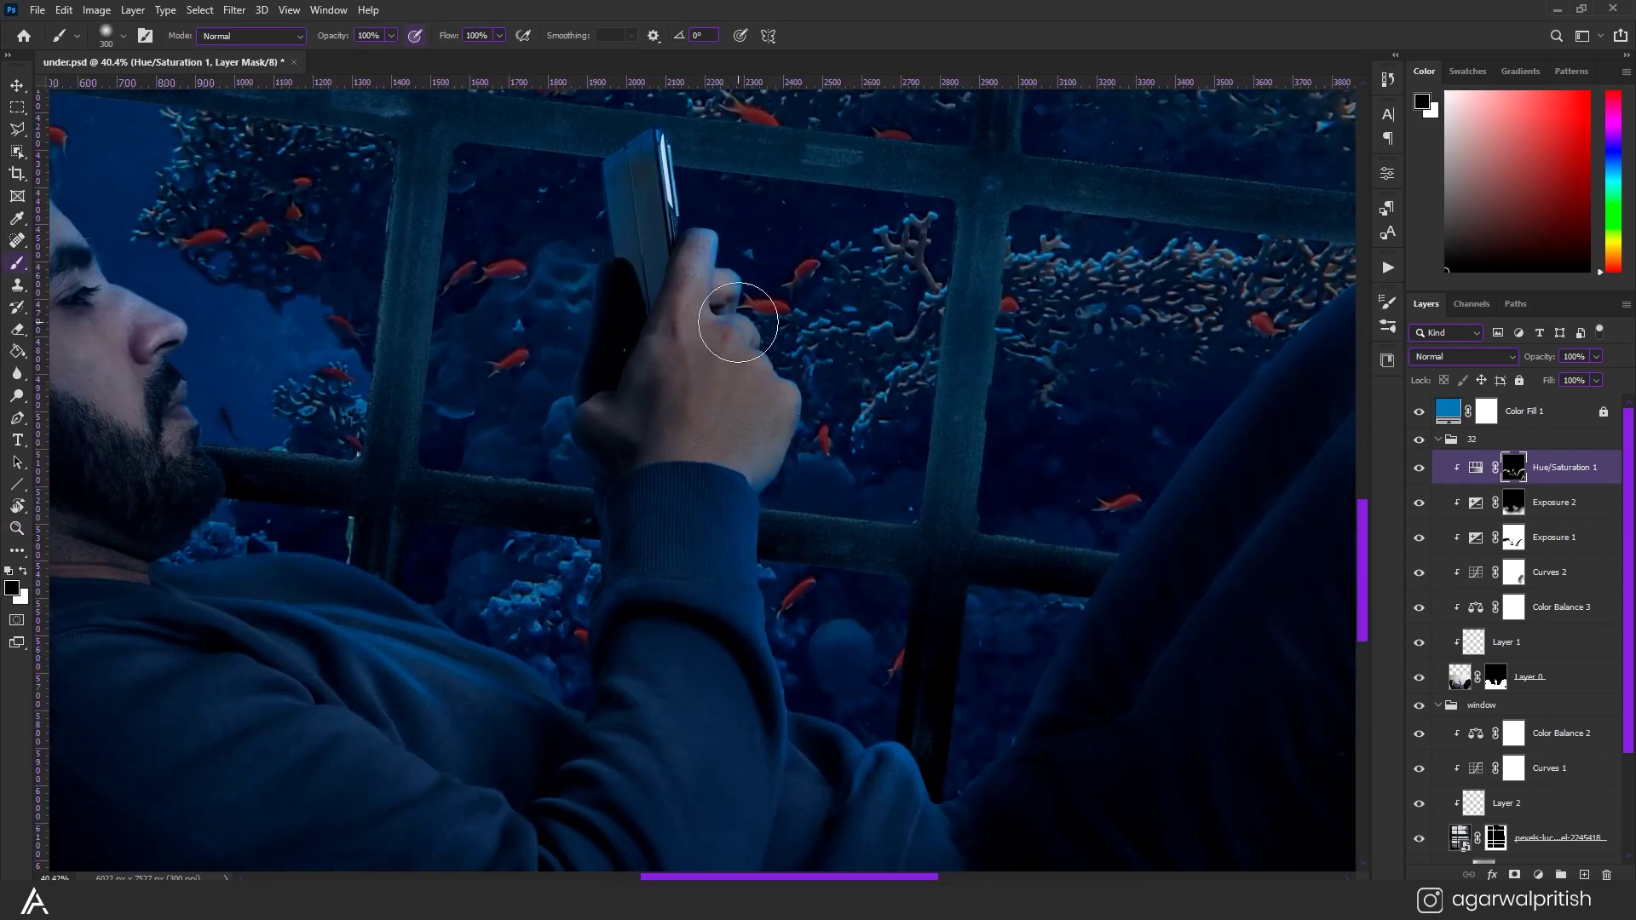
{"action": "scroll", "coordinate": [752, 250], "scroll_direction": "up", "scroll_amount": 2}
{"action": "key", "text": "x"}
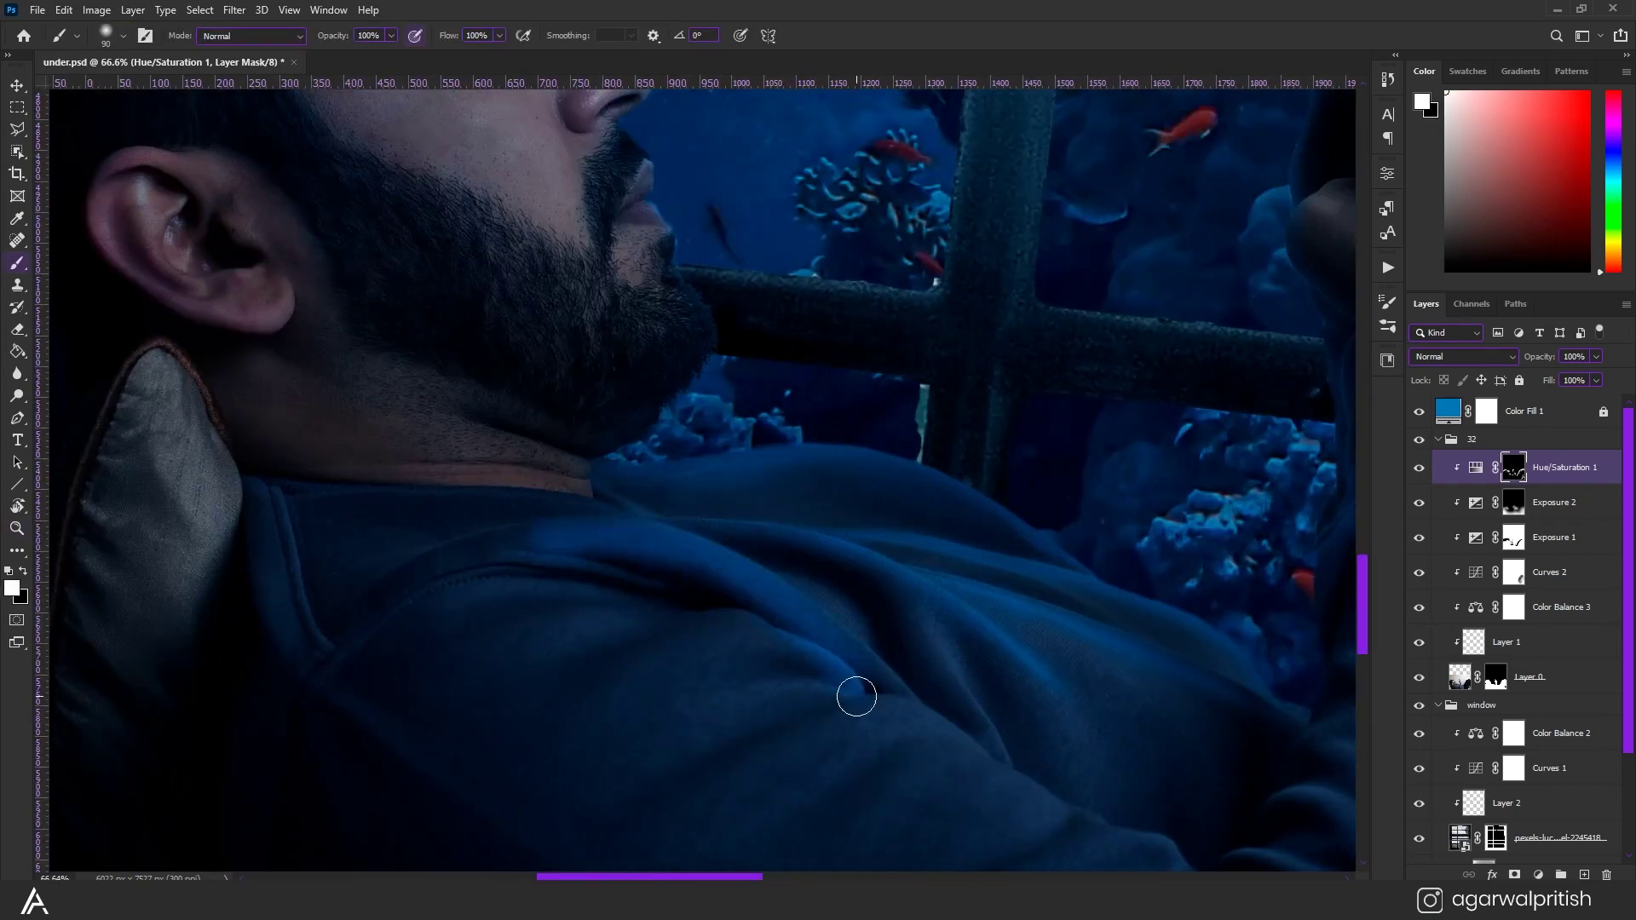
{"action": "left_click_drag", "start_coordinate": [855, 693], "coordinate": [720, 519]}
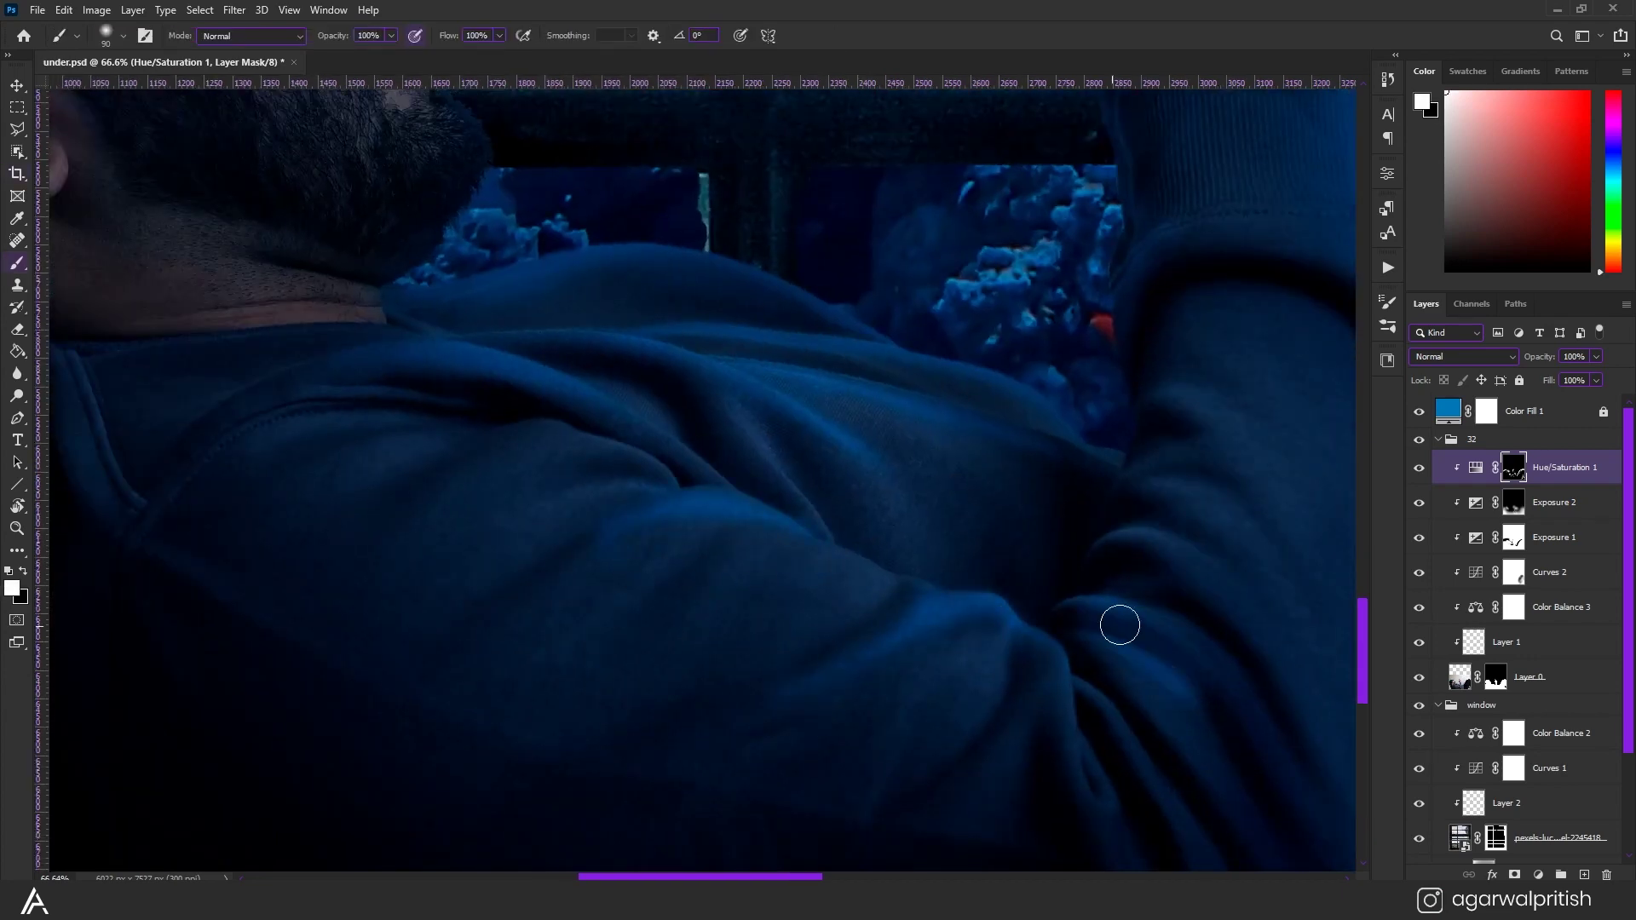
{"action": "left_click_drag", "start_coordinate": [1259, 489], "coordinate": [980, 637]}
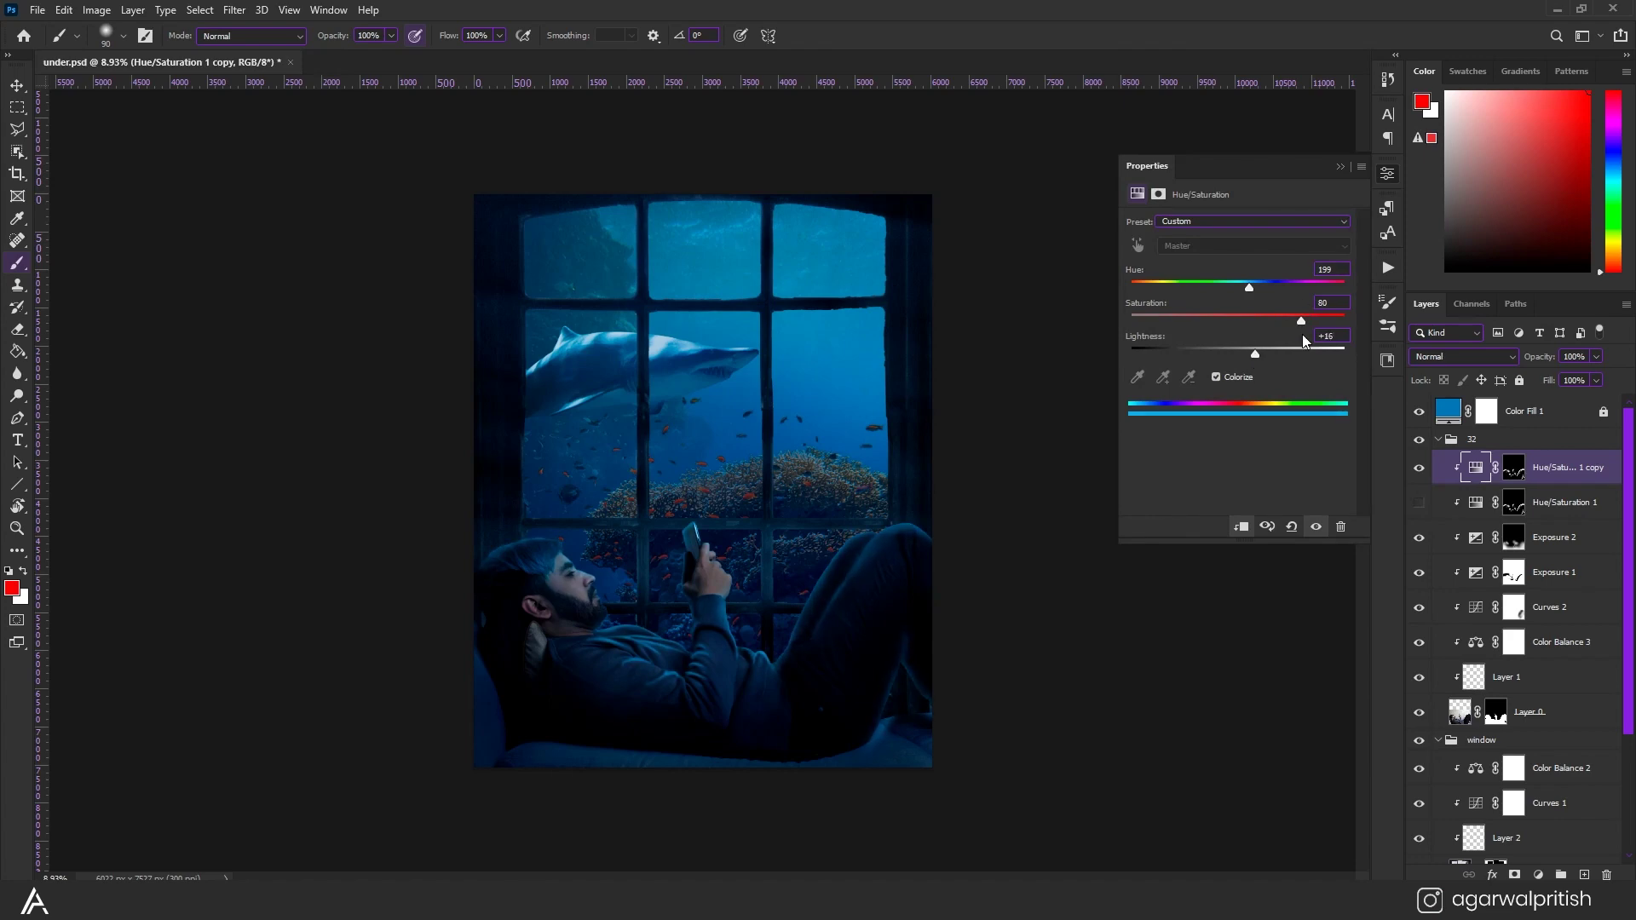
Brush white on the colorized copy's mask to reveal its blue tint over the man's knee.
{"action": "left_click_drag", "start_coordinate": [1419, 501], "coordinate": [1421, 480]}
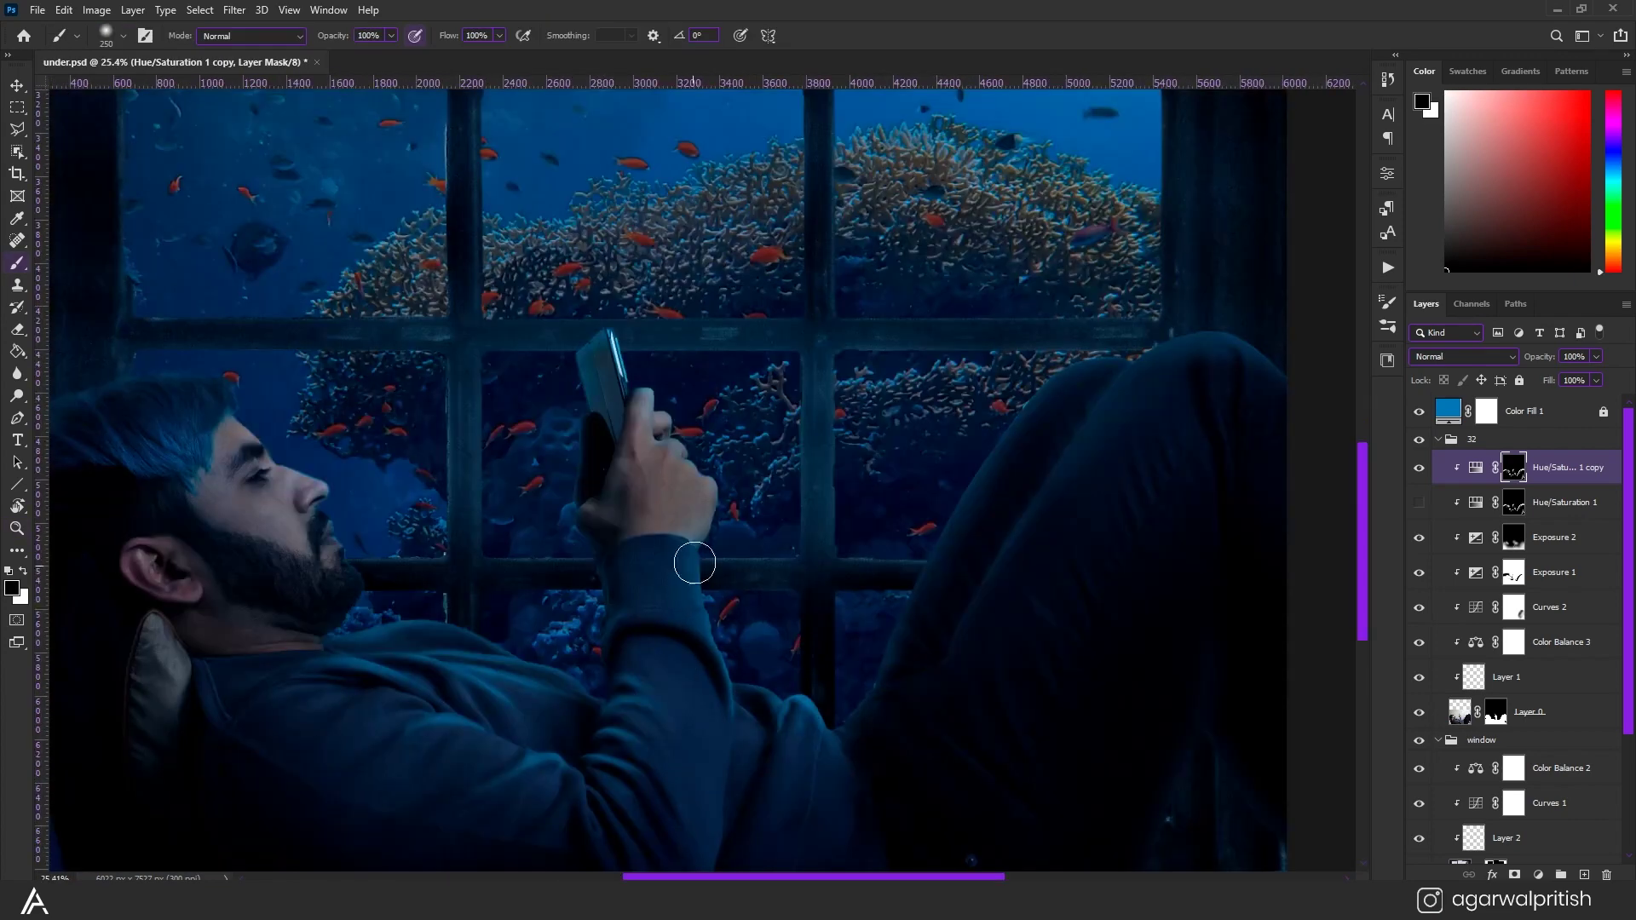
{"action": "left_click_drag", "start_coordinate": [645, 508], "coordinate": [739, 649]}
{"action": "key", "text": "x"}
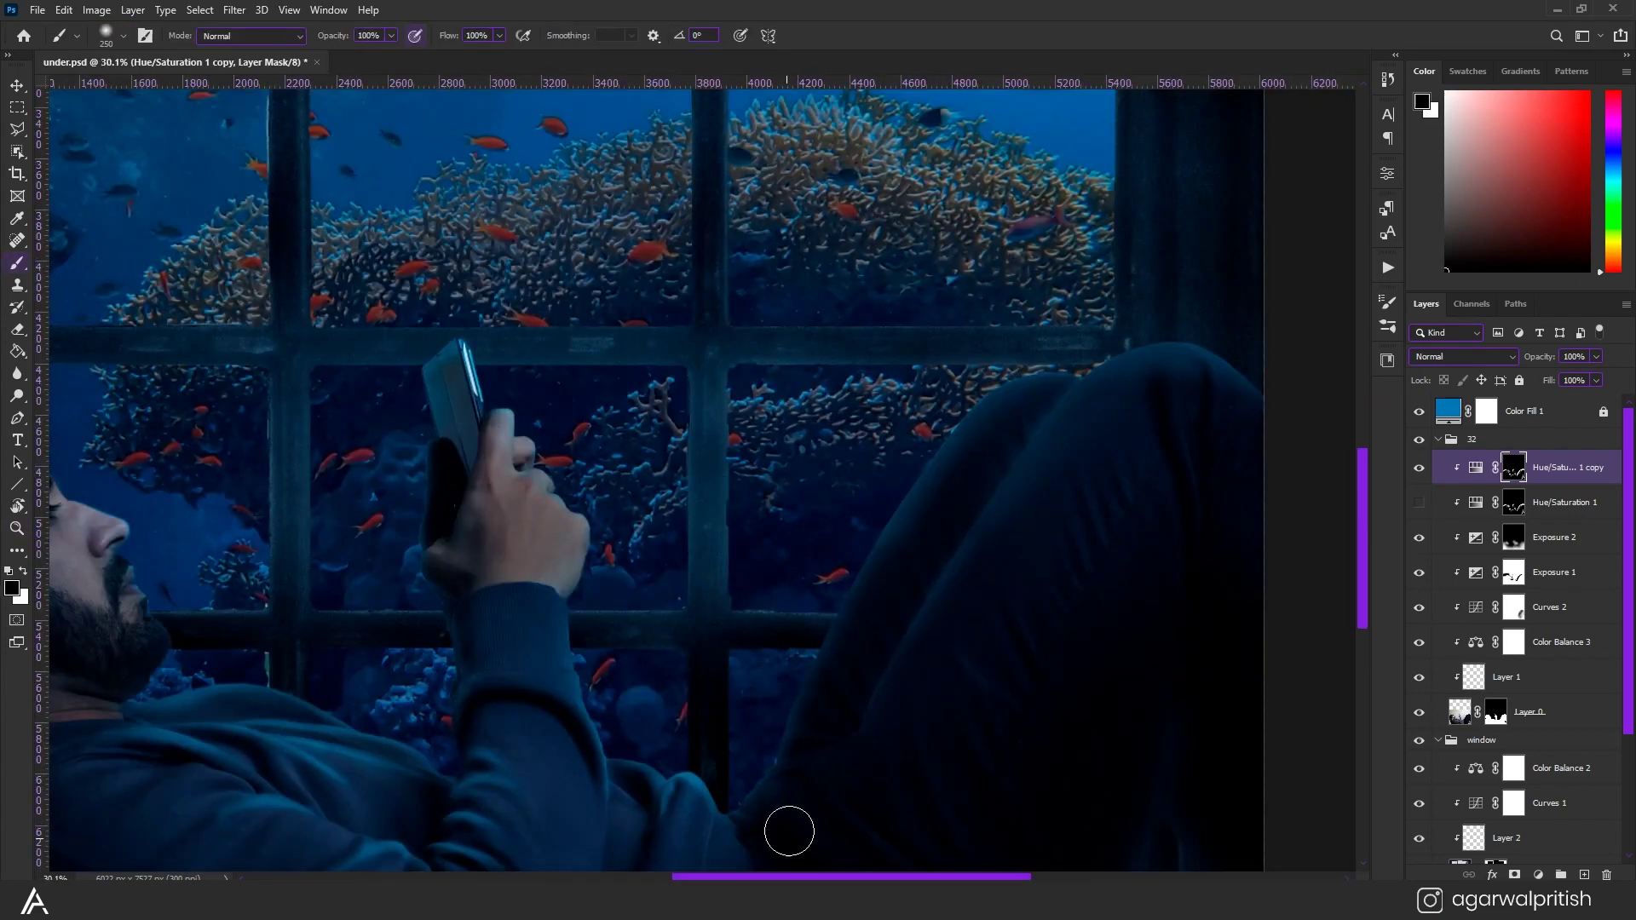
{"action": "mouse_move", "coordinate": [789, 831]}
{"action": "left_mouse_down"}
{"action": "mouse_move", "coordinate": [969, 604]}
{"action": "mouse_move", "coordinate": [897, 791]}
{"action": "left_mouse_up"}
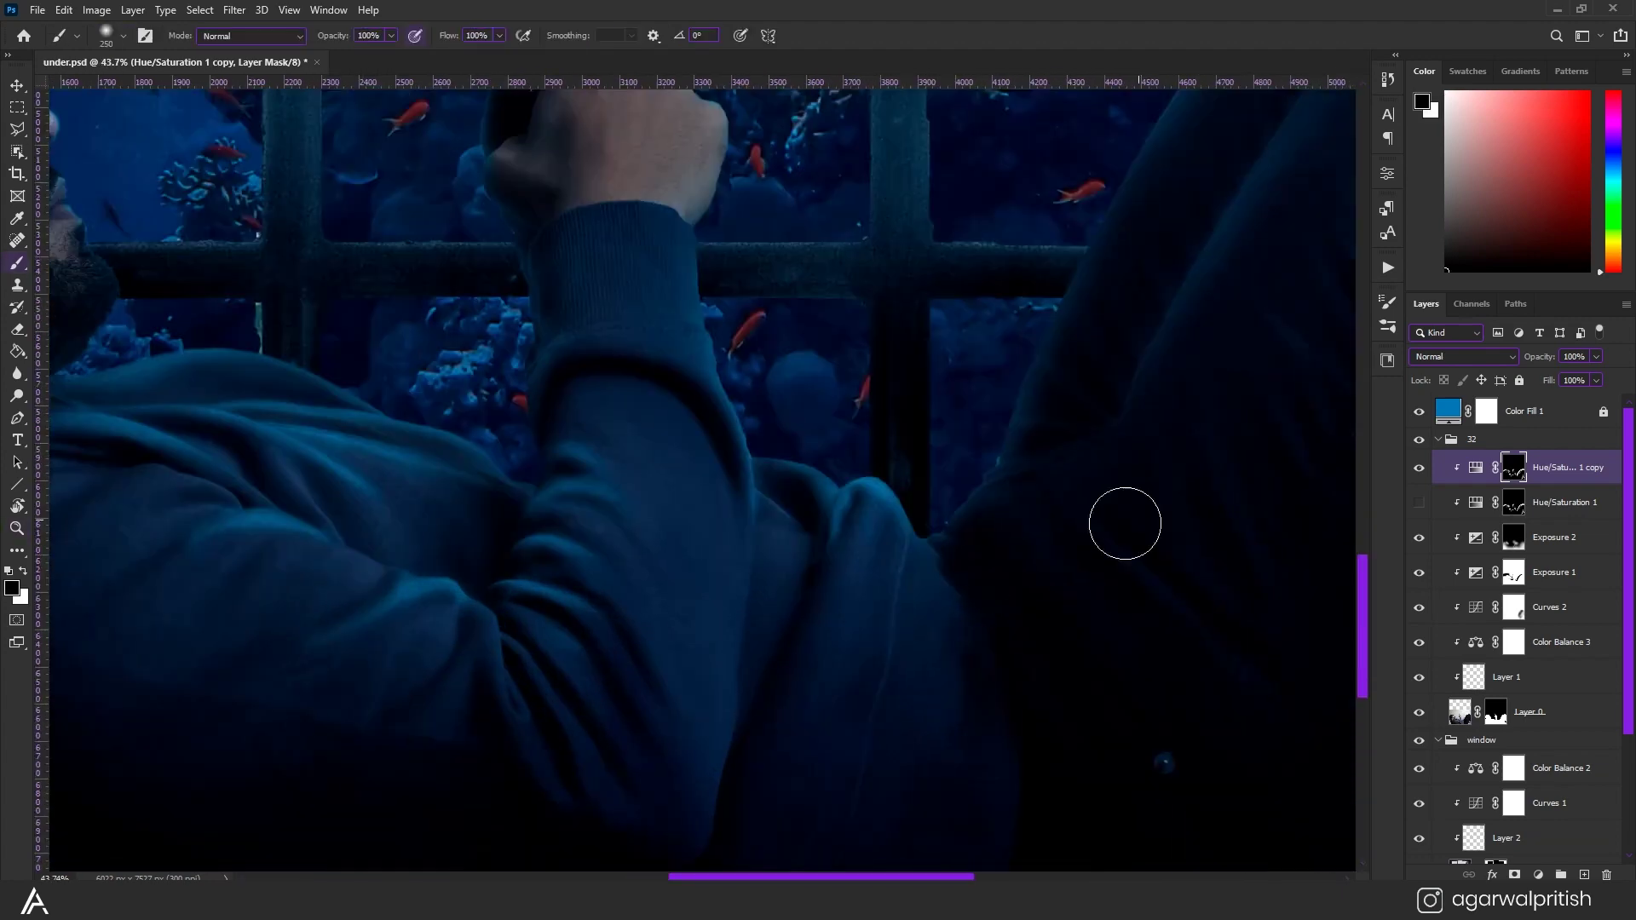
{"action": "scroll", "coordinate": [716, 628], "scroll_direction": "down", "scroll_amount": 2}
{"action": "scroll", "coordinate": [848, 453], "scroll_direction": "down", "scroll_amount": 5}
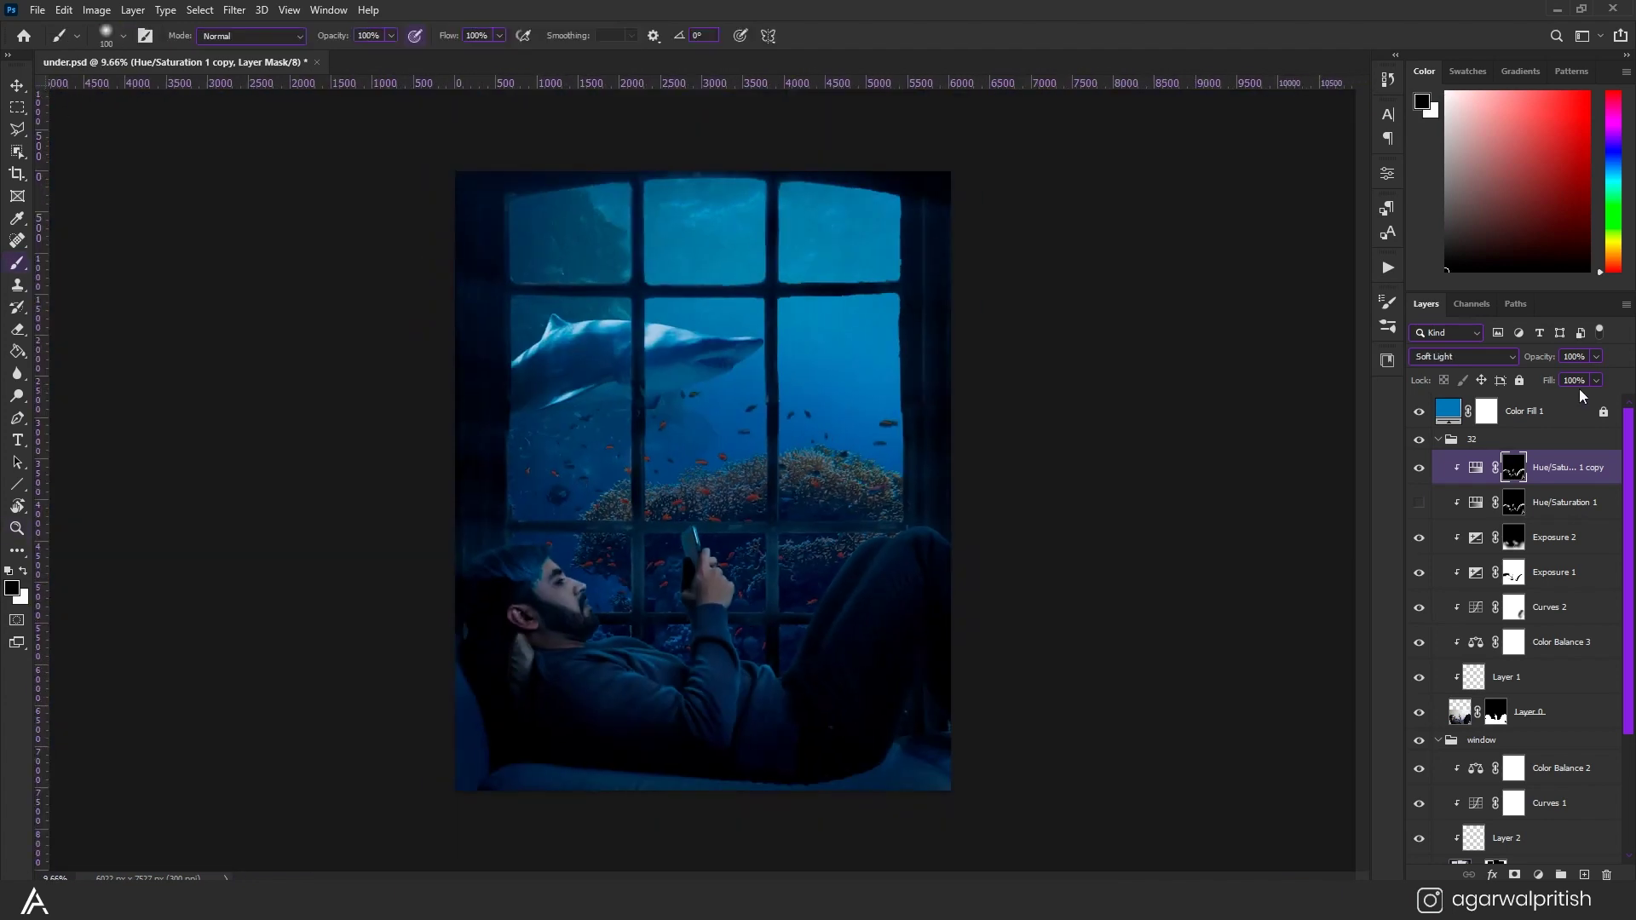
{"action": "left_click", "coordinate": [1525, 410]}
Tweak the blue fill's strength and paint the Curves 2 mask over the man's face.
{"action": "left_click_drag", "start_coordinate": [1539, 357], "coordinate": [1549, 360]}
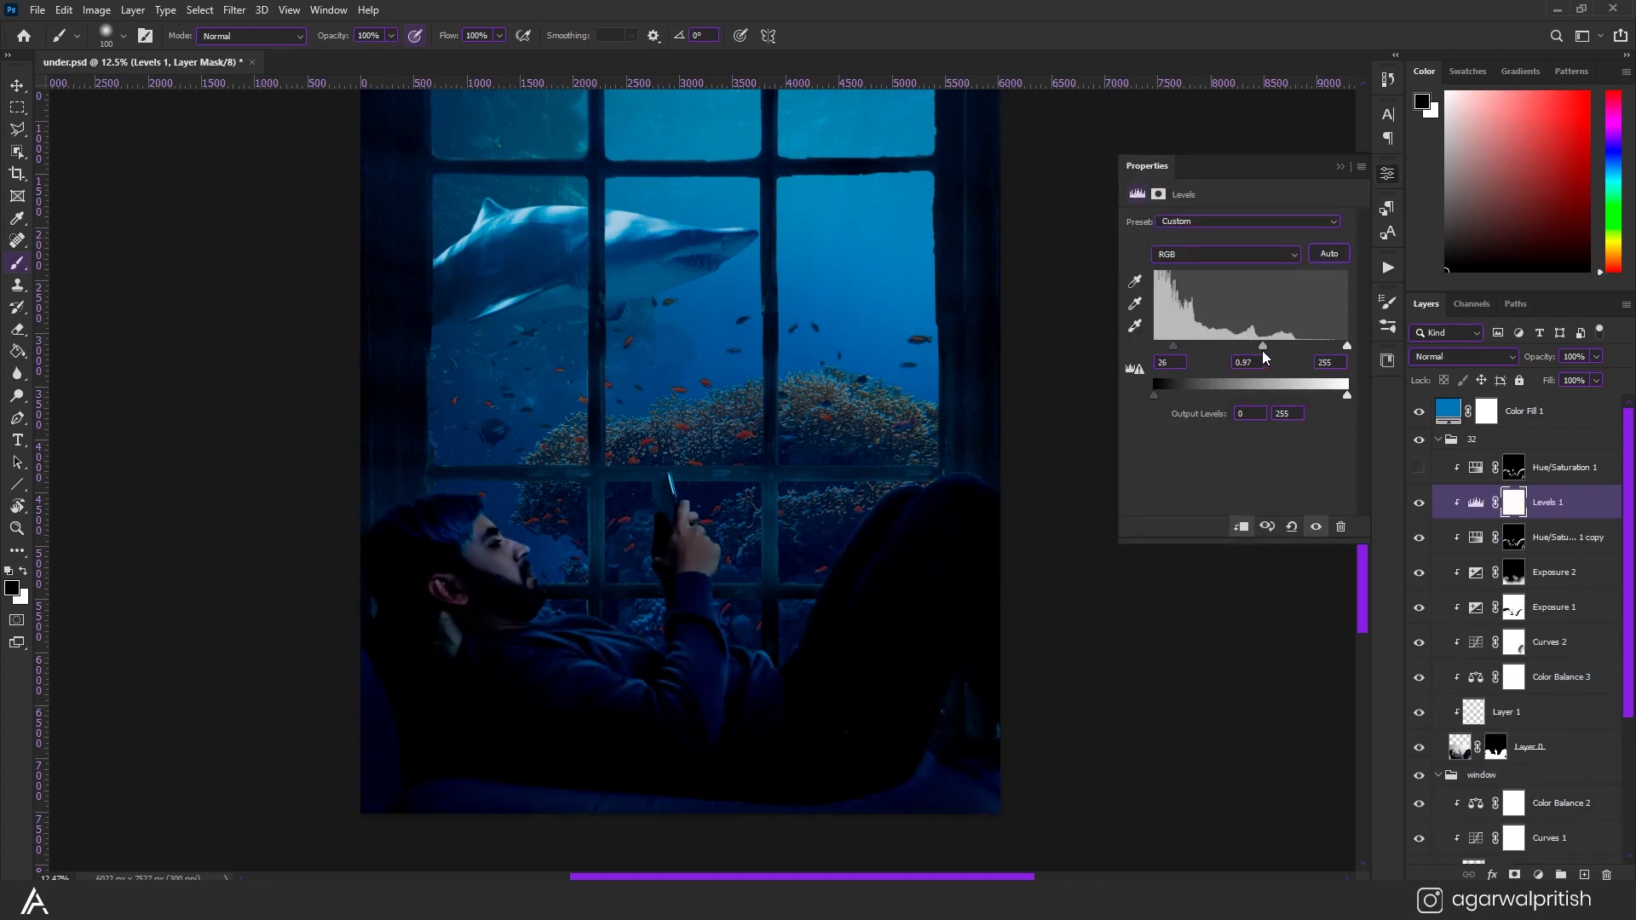
{"action": "key", "text": "Return"}
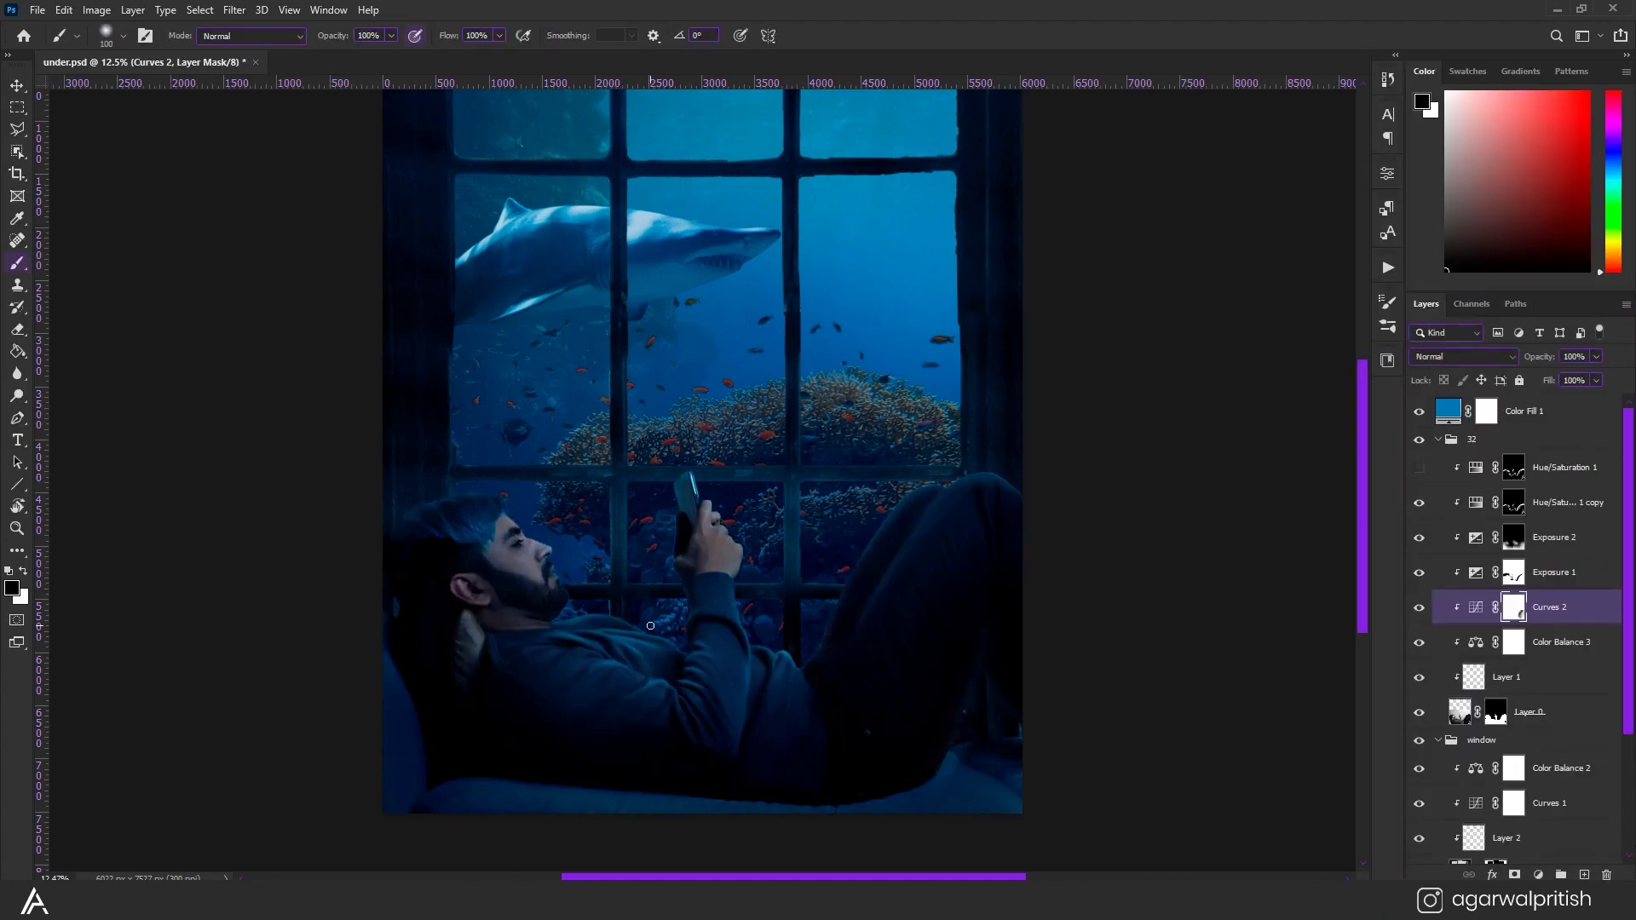
{"action": "scroll", "coordinate": [529, 555], "scroll_direction": "up", "scroll_amount": 5}
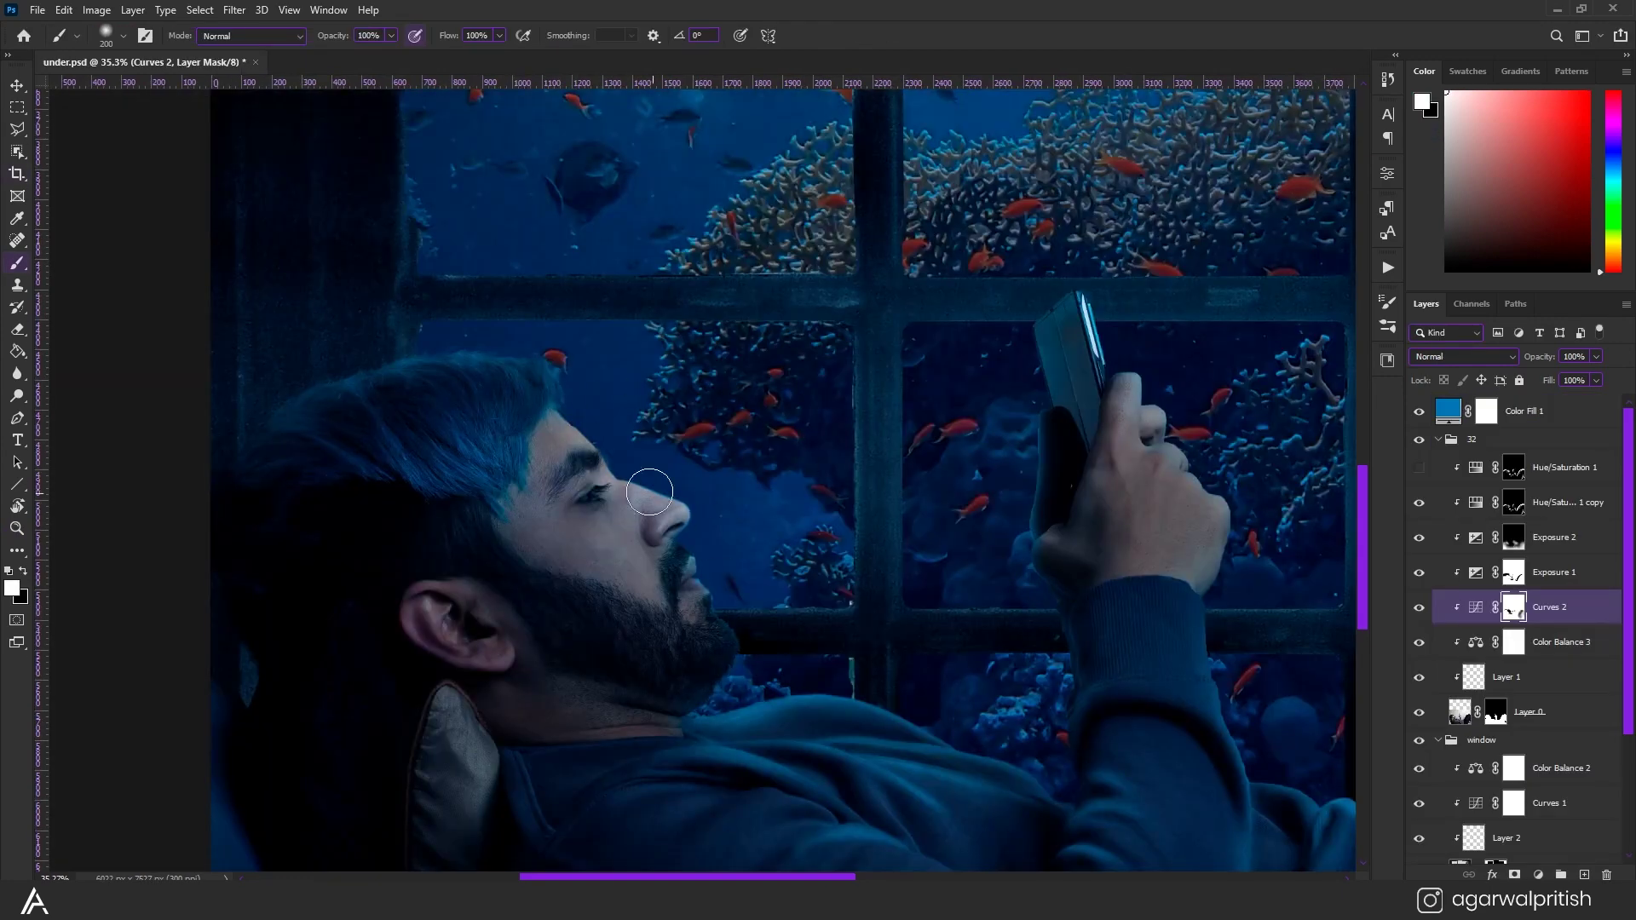
{"action": "scroll", "coordinate": [937, 545], "scroll_direction": "right", "scroll_amount": 5}
{"action": "scroll", "coordinate": [1153, 361], "scroll_direction": "right", "scroll_amount": 5}
{"action": "scroll", "coordinate": [942, 529], "scroll_direction": "down", "scroll_amount": 4}
{"action": "key", "text": "x"}
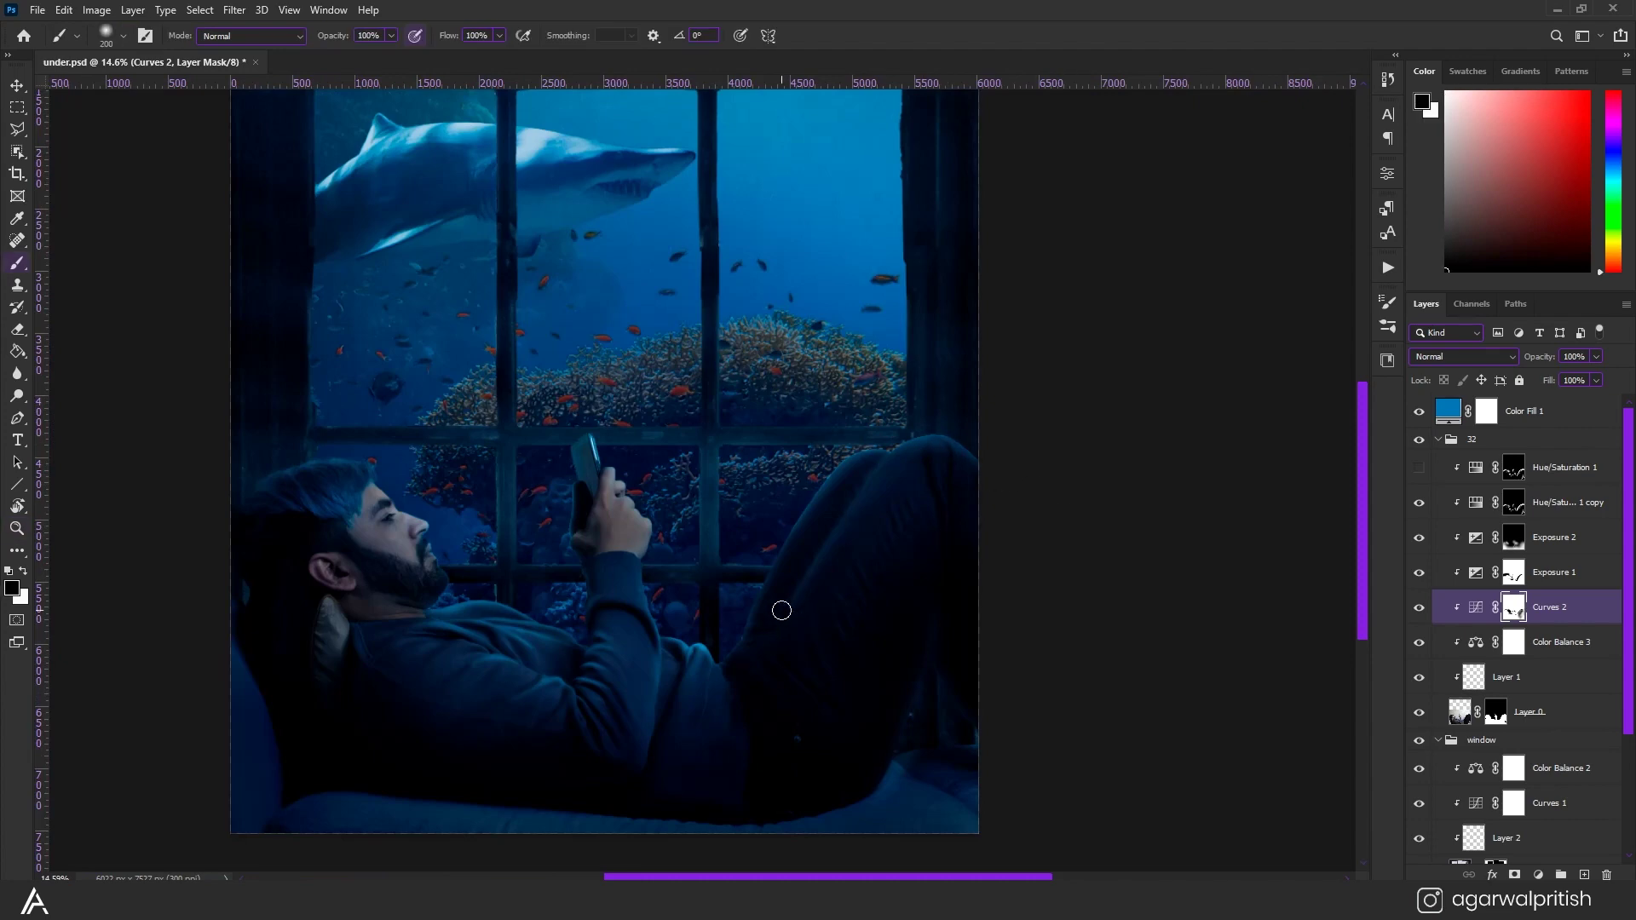
{"action": "scroll", "coordinate": [656, 734], "scroll_direction": "up", "scroll_amount": 3}
{"action": "key", "text": "alt+bracketright"}
{"action": "key", "text": "alt+bracketright"}
{"action": "key", "text": "alt+bracketright"}
Duplicate the man's layer and apply a Camera Raw filter adjusting Temperature, Exposure and Vibrance.
{"action": "key", "text": "z"}
{"action": "left_click", "coordinate": [669, 694], "text": "alt"}
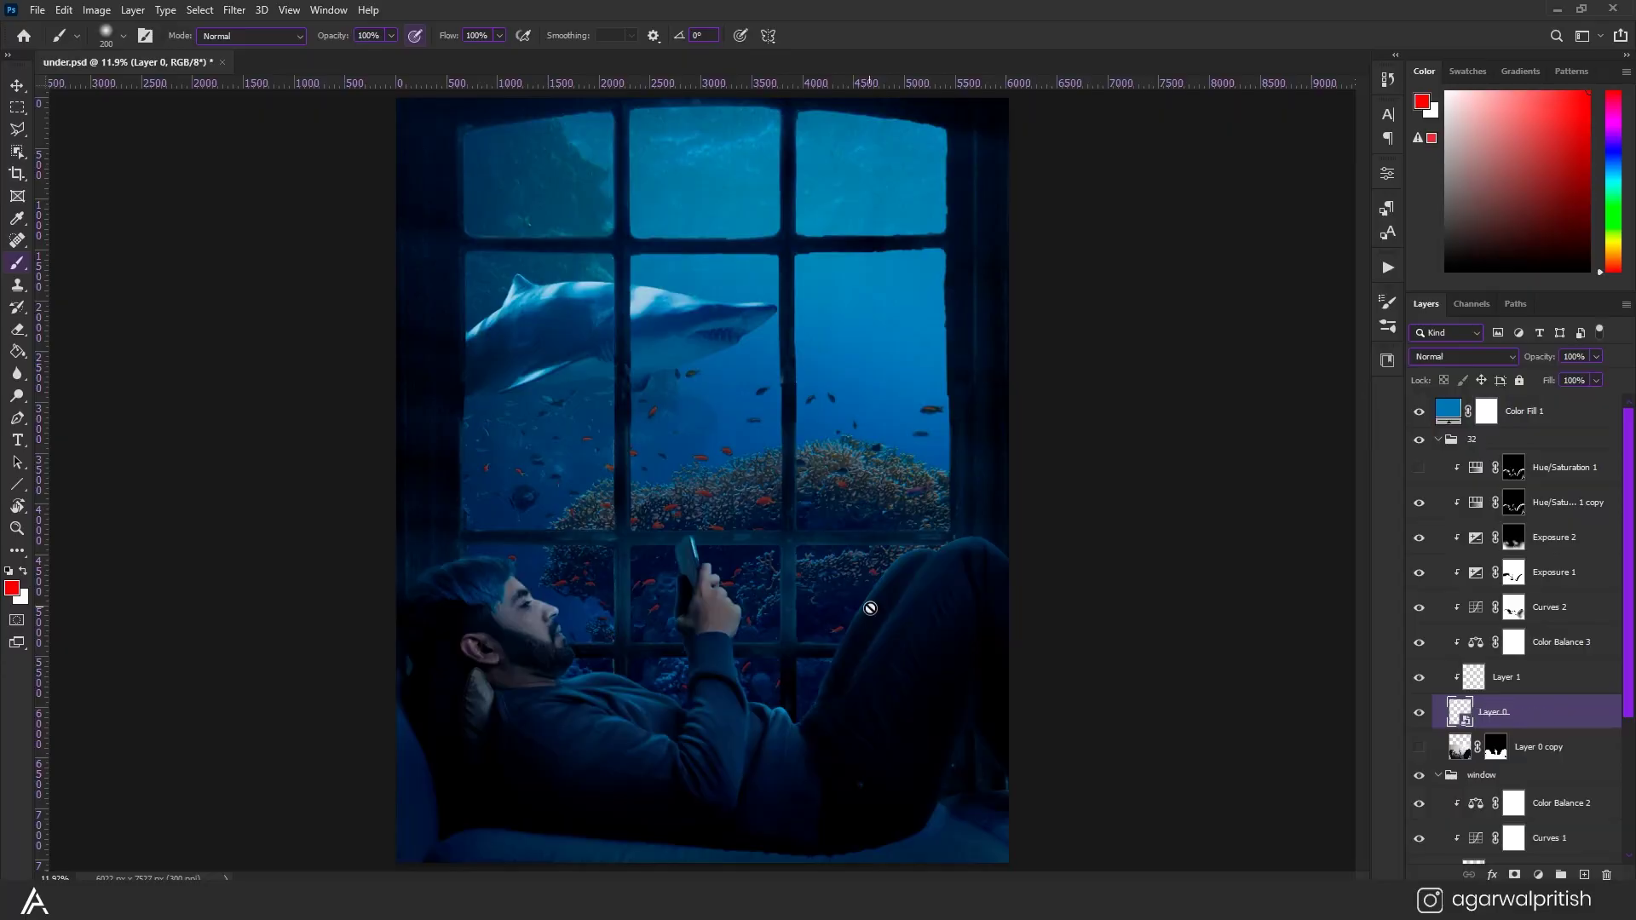
{"action": "left_click", "coordinate": [235, 10]}
{"action": "left_click", "coordinate": [250, 127]}
{"action": "mouse_move", "coordinate": [1321, 514]}
{"action": "left_mouse_down"}
{"action": "mouse_move", "coordinate": [1359, 513]}
{"action": "mouse_move", "coordinate": [1305, 539]}
{"action": "left_mouse_up"}
{"action": "scroll", "coordinate": [1320, 426], "scroll_direction": "up", "scroll_amount": 2}
{"action": "mouse_move", "coordinate": [1322, 298]}
{"action": "left_mouse_down"}
{"action": "mouse_move", "coordinate": [1336, 298]}
{"action": "mouse_move", "coordinate": [1314, 342]}
{"action": "left_mouse_up"}
{"action": "key", "text": "Return"}
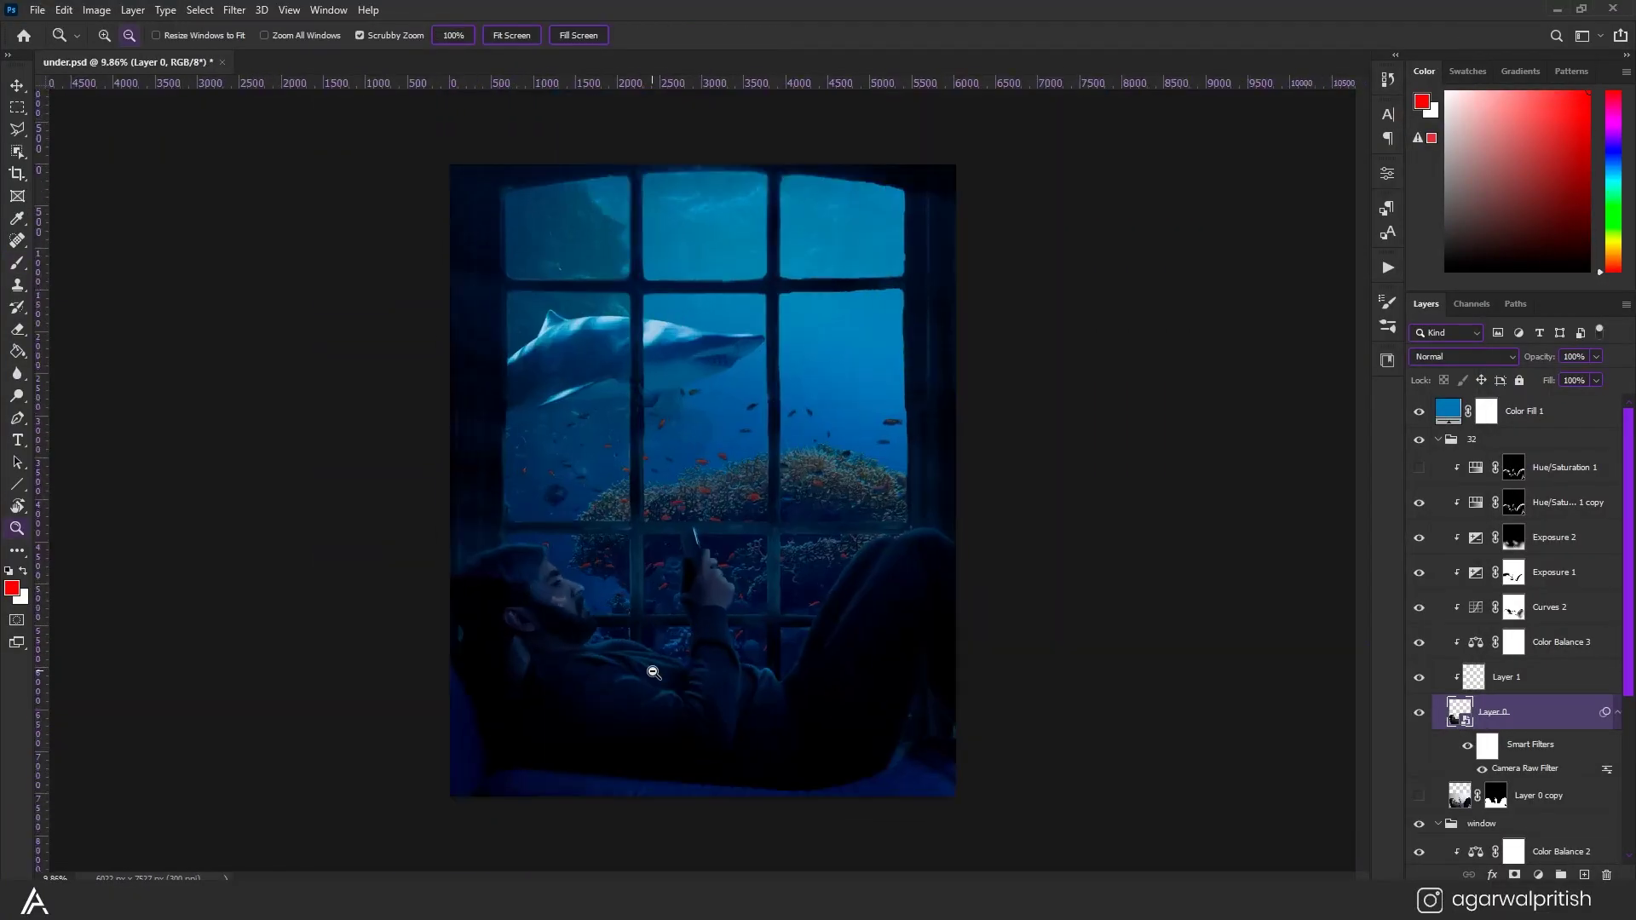
Reorder the copy and convert Layer 1 and Layer 0 into one smart object.
{"action": "left_click_drag", "start_coordinate": [1525, 773], "coordinate": [1544, 671]}
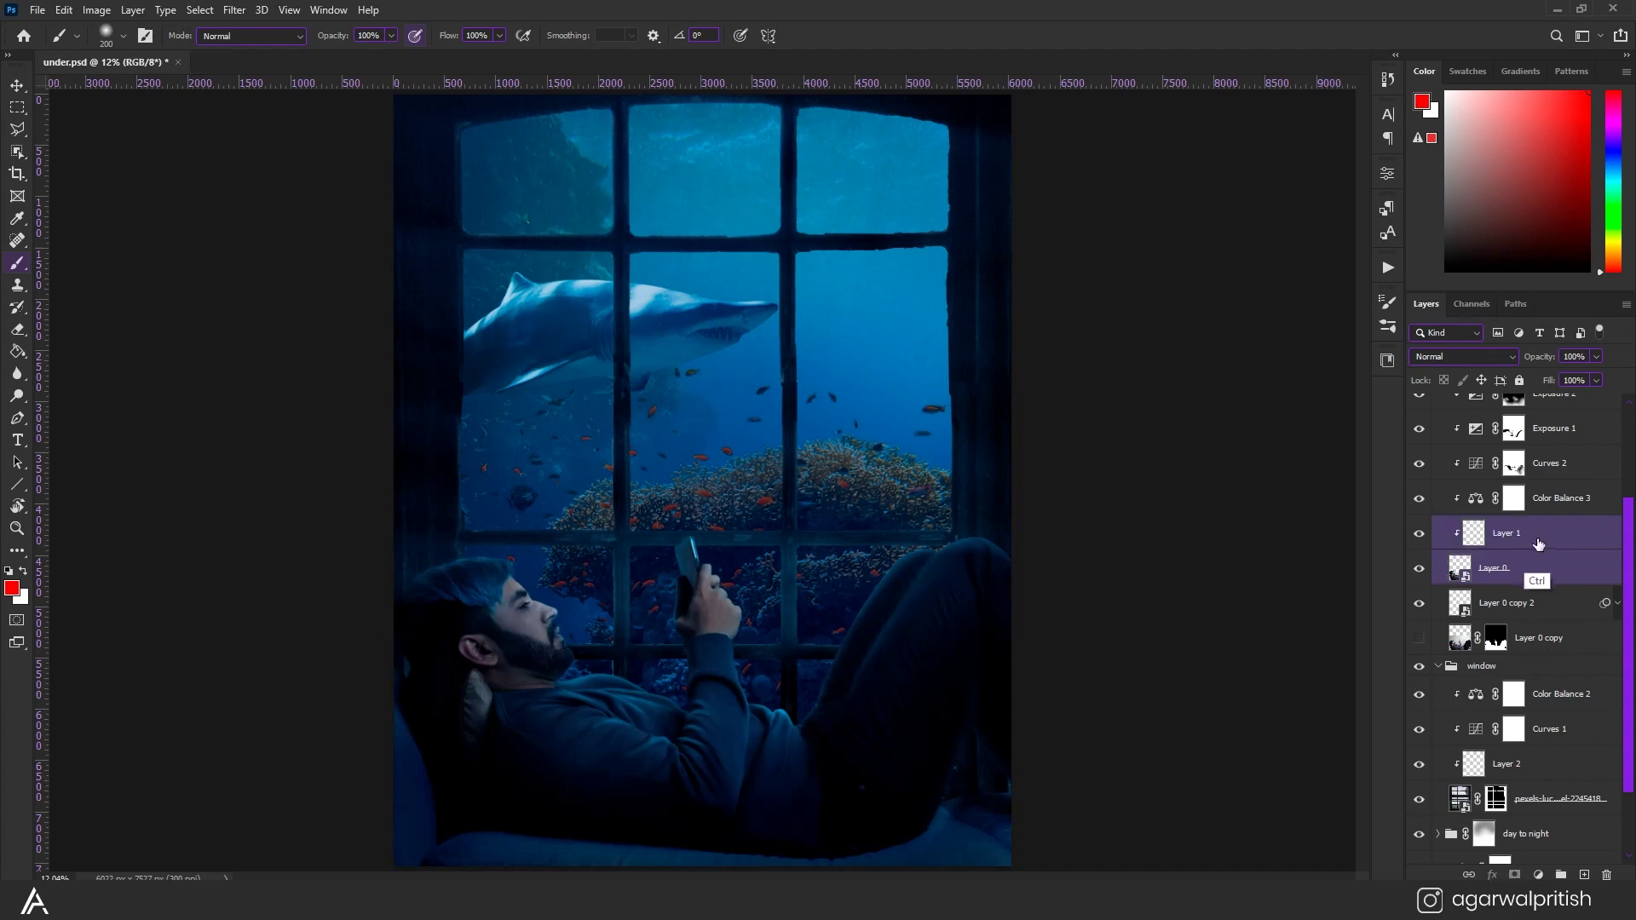
{"action": "right_click", "coordinate": [1537, 543]}
{"action": "left_click", "coordinate": [1363, 400]}
{"action": "left_click", "coordinate": [1617, 567]}
Hide the Layer 0 copy 2 backup and add a mask to Layer 1.
{"action": "left_click", "coordinate": [1418, 568]}
{"action": "key", "text": "z"}
{"action": "left_click", "coordinate": [718, 622], "text": "alt"}
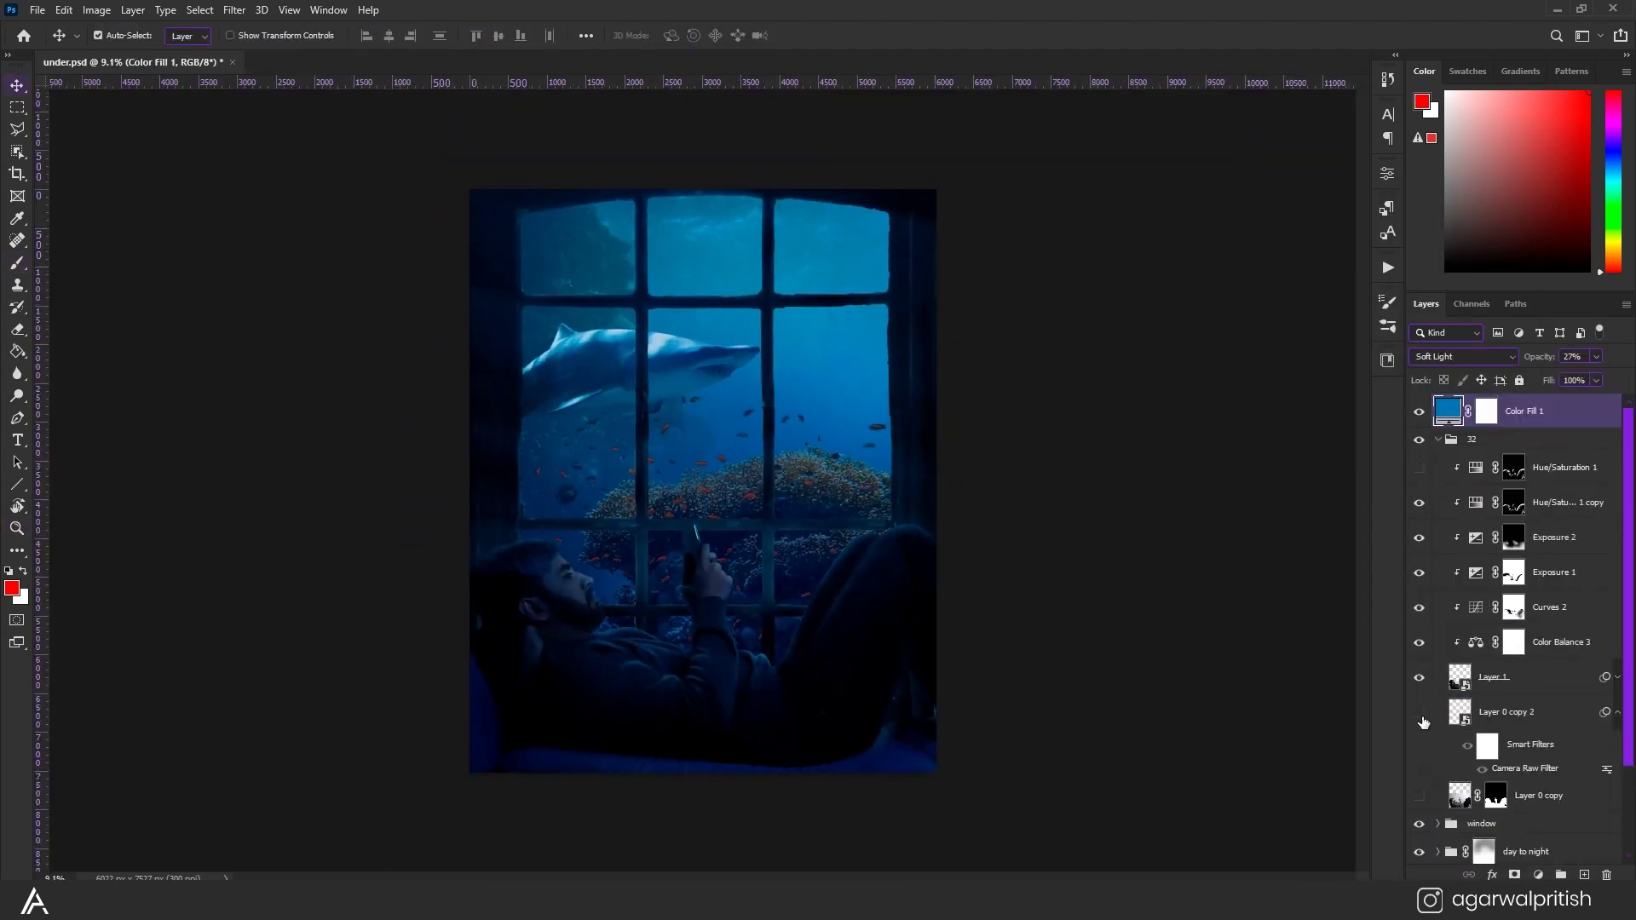
{"action": "left_click", "coordinate": [1420, 712]}
{"action": "left_click", "coordinate": [1617, 711]}
{"action": "left_click", "coordinate": [1525, 676]}
{"action": "left_click", "coordinate": [1514, 875]}
{"action": "key", "text": "b"}
{"action": "scroll", "coordinate": [694, 477], "scroll_direction": "up", "scroll_amount": 5}
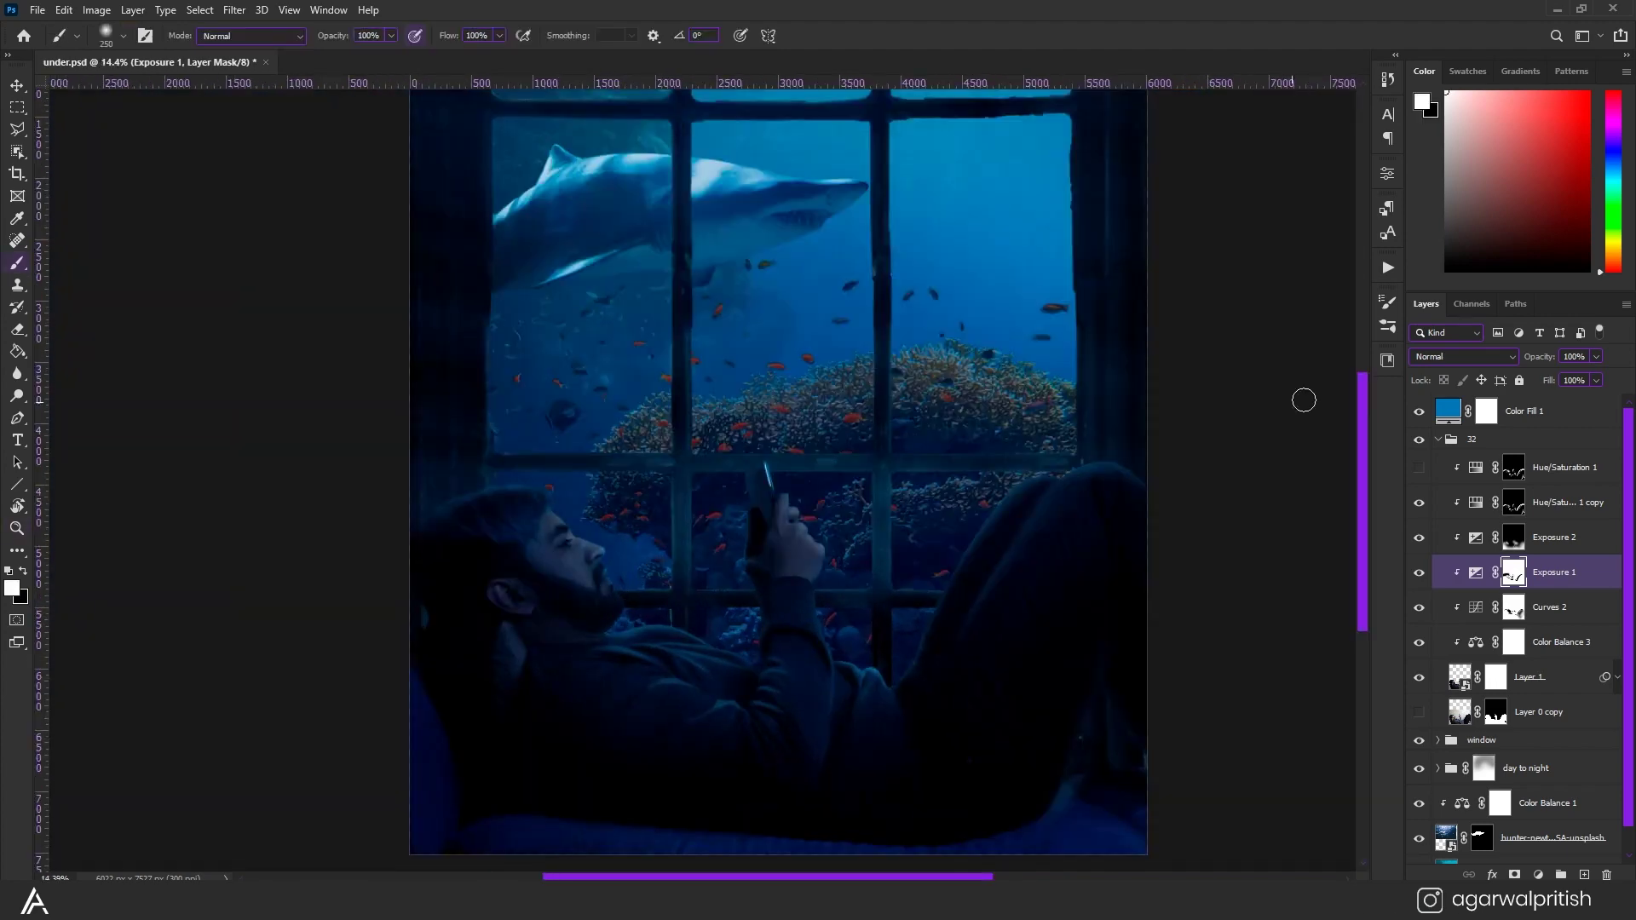
Hide Hue/Saturation 1, brush the Curves 2 mask over the face, and move Color Fill 1 into group 32.
{"action": "left_click", "coordinate": [1513, 466]}
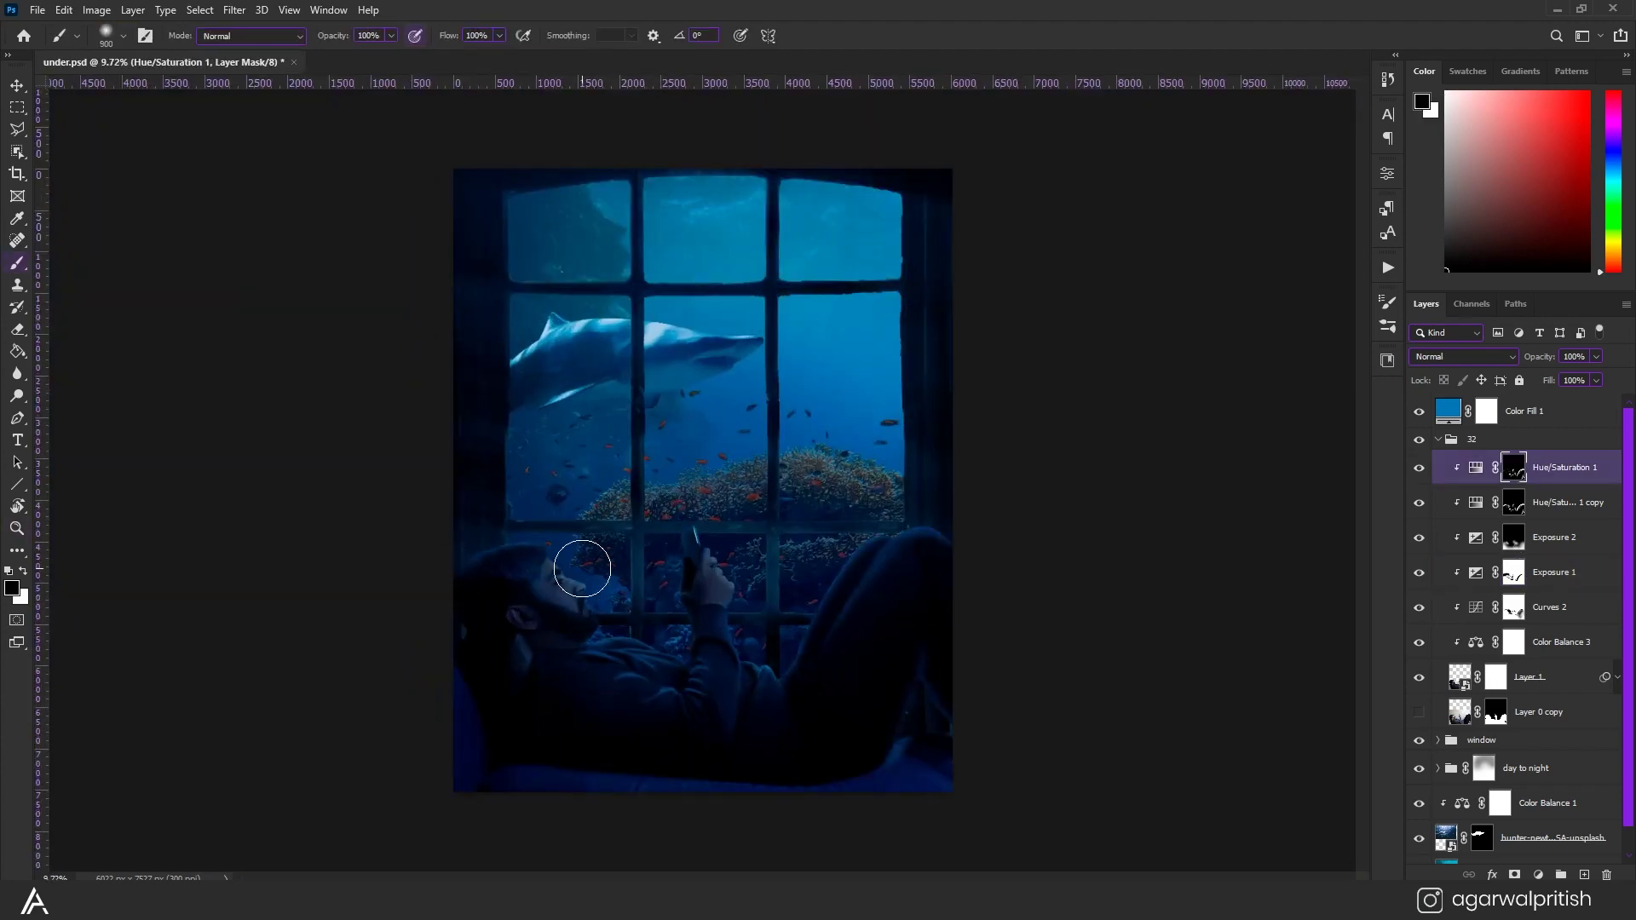
{"action": "left_click", "coordinate": [1418, 467]}
{"action": "key", "text": "ctrl+plus"}
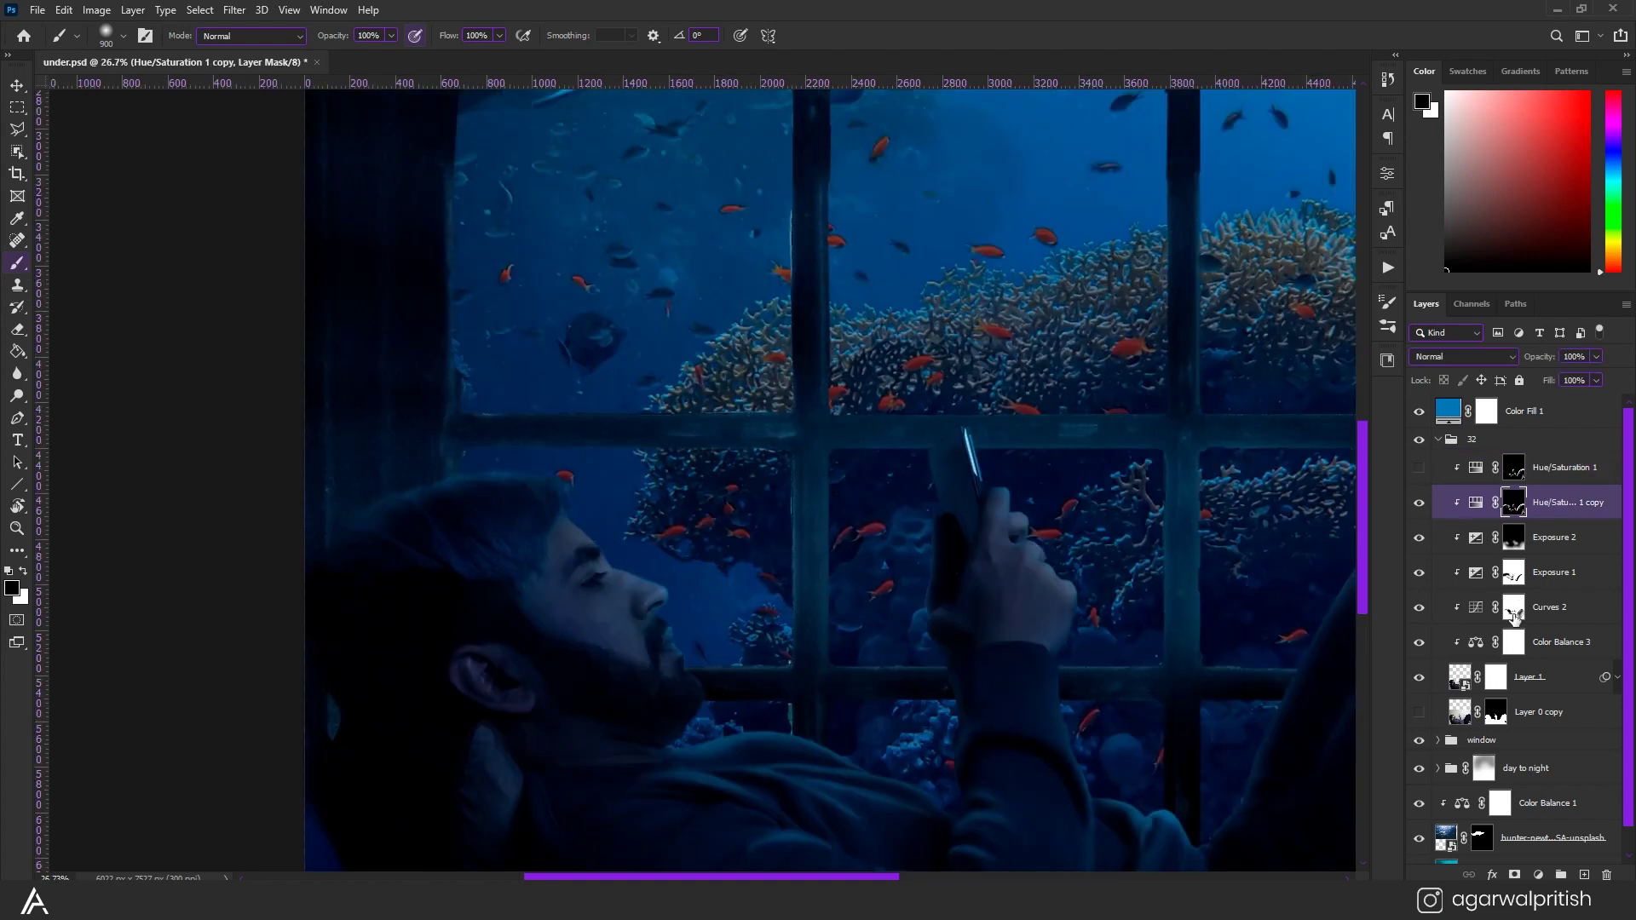
{"action": "left_click", "coordinate": [1514, 607]}
{"action": "key", "text": "bracketright"}
{"action": "key", "text": "bracketright"}
{"action": "key", "text": "bracketright"}
{"action": "scroll", "coordinate": [607, 570], "scroll_direction": "down", "scroll_amount": 3}
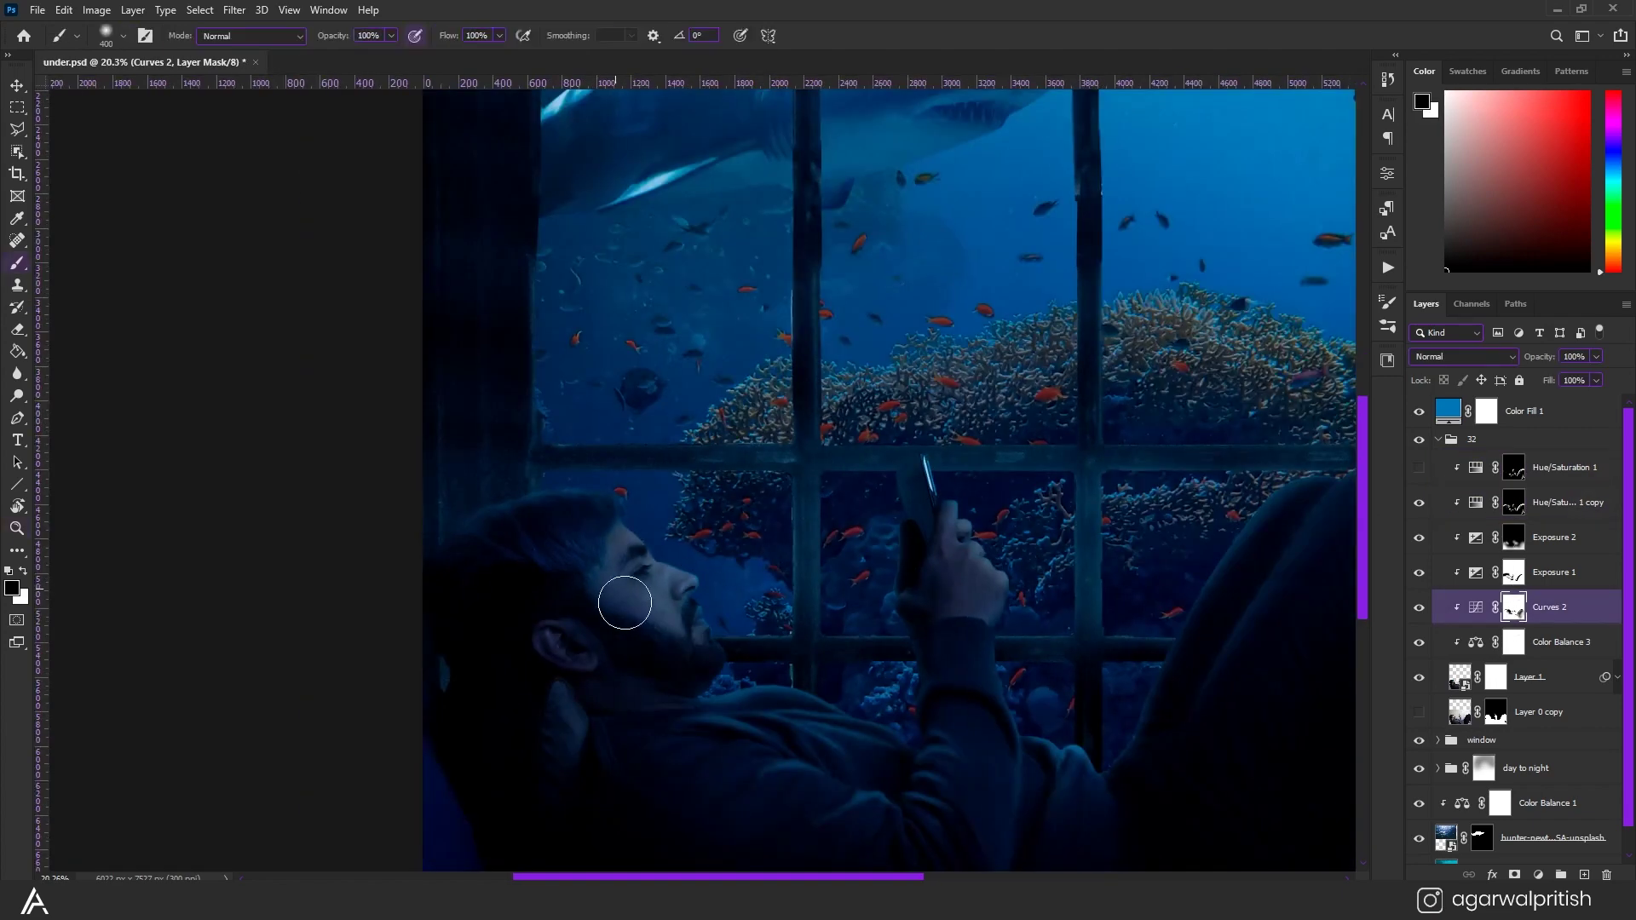
{"action": "scroll", "coordinate": [522, 596], "scroll_direction": "down", "scroll_amount": 2}
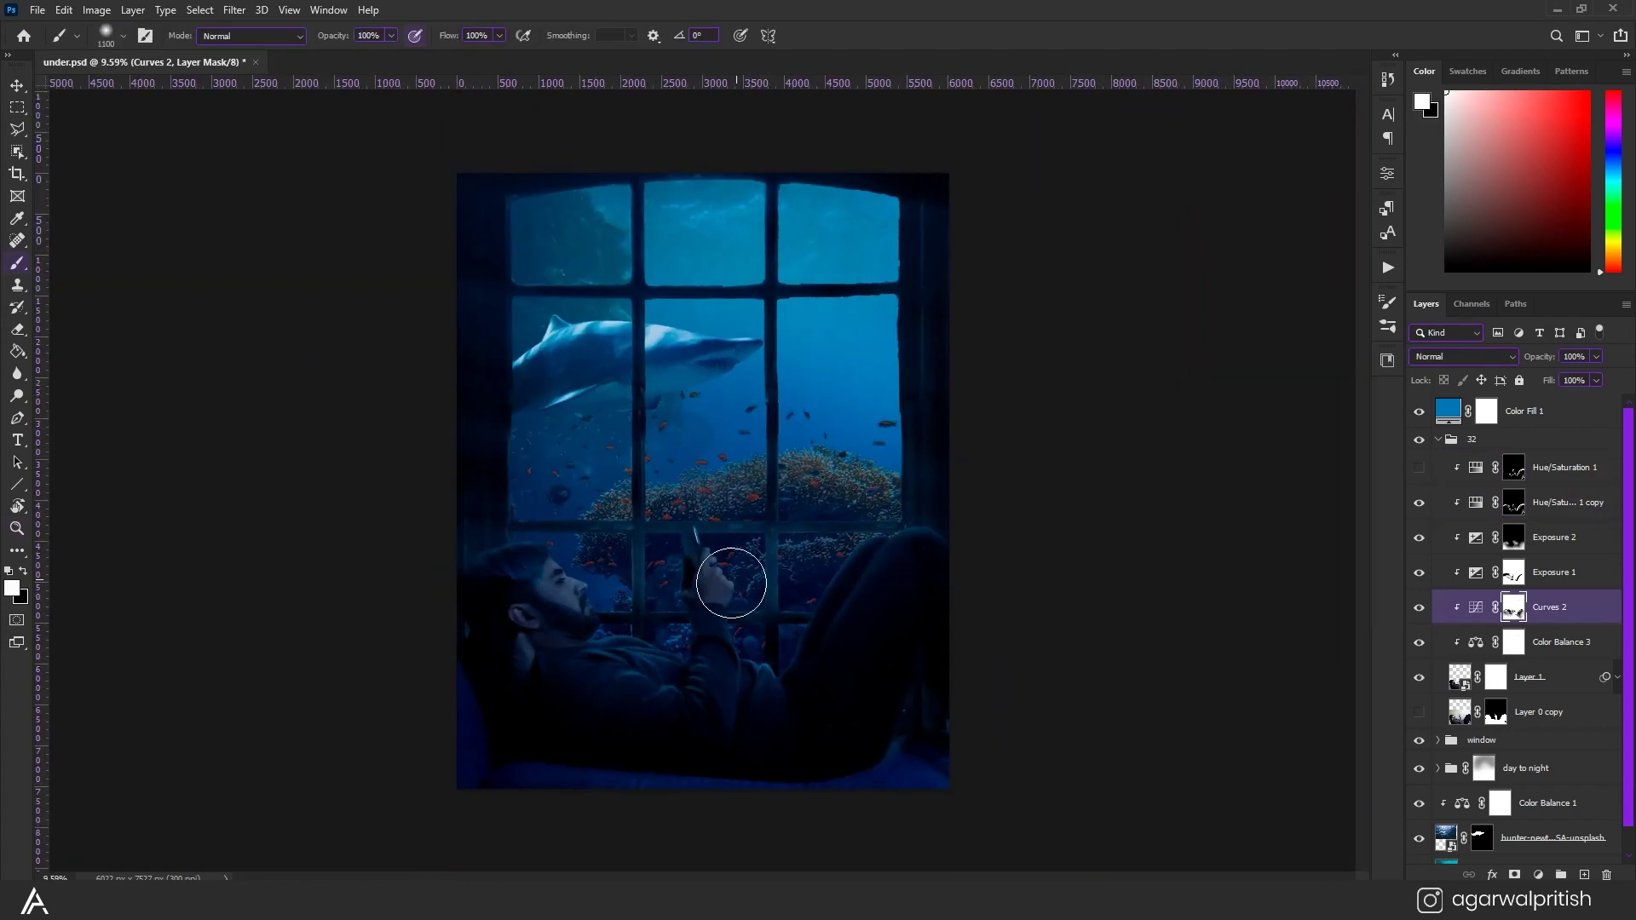
{"action": "scroll", "coordinate": [731, 583], "scroll_direction": "up", "scroll_amount": 5}
{"action": "scroll", "coordinate": [731, 583], "scroll_direction": "down", "scroll_amount": 6}
{"action": "mouse_move", "coordinate": [1525, 411]}
{"action": "left_mouse_down"}
{"action": "mouse_move", "coordinate": [1554, 445]}
{"action": "mouse_move", "coordinate": [1525, 400]}
{"action": "left_mouse_up"}
Add an Exposure adjustment clipped to the window group's top layer, with an inverted mask.
{"action": "left_click", "coordinate": [1437, 439]}
{"action": "left_click", "coordinate": [1437, 460]}
{"action": "left_click", "coordinate": [1559, 523]}
{"action": "left_click", "coordinate": [1538, 875]}
{"action": "left_click", "coordinate": [1500, 650]}
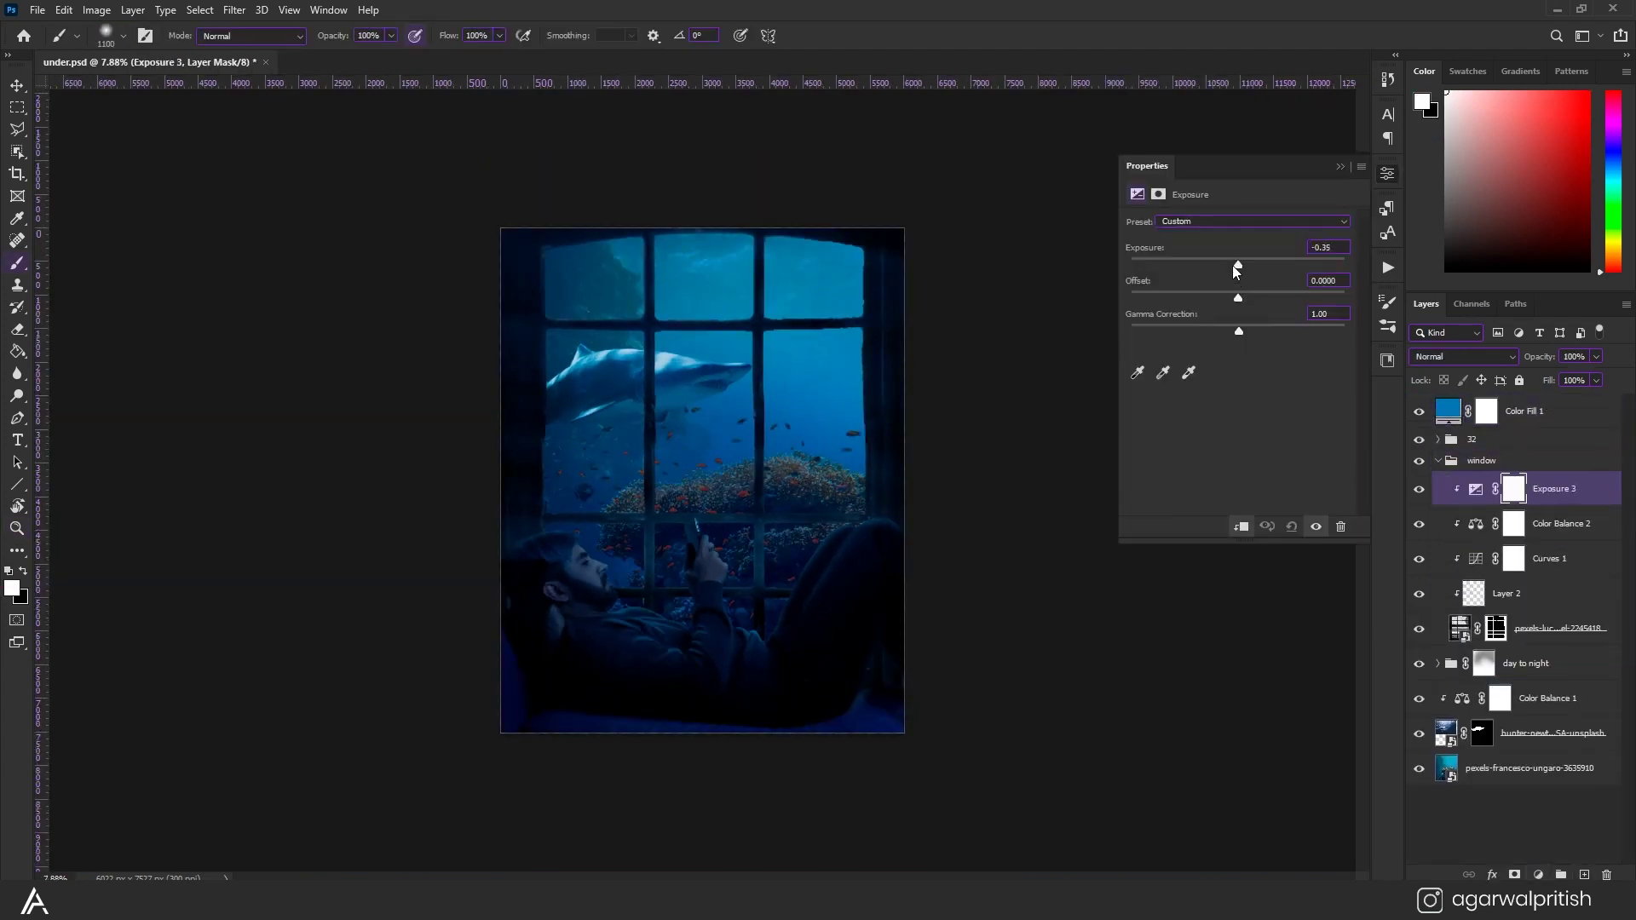
{"action": "left_click", "coordinate": [1339, 167]}
{"action": "key", "text": "ctrl+i"}
{"action": "key", "text": "bracketright"}
{"action": "key", "text": "bracketright"}
{"action": "key", "text": "bracketright"}
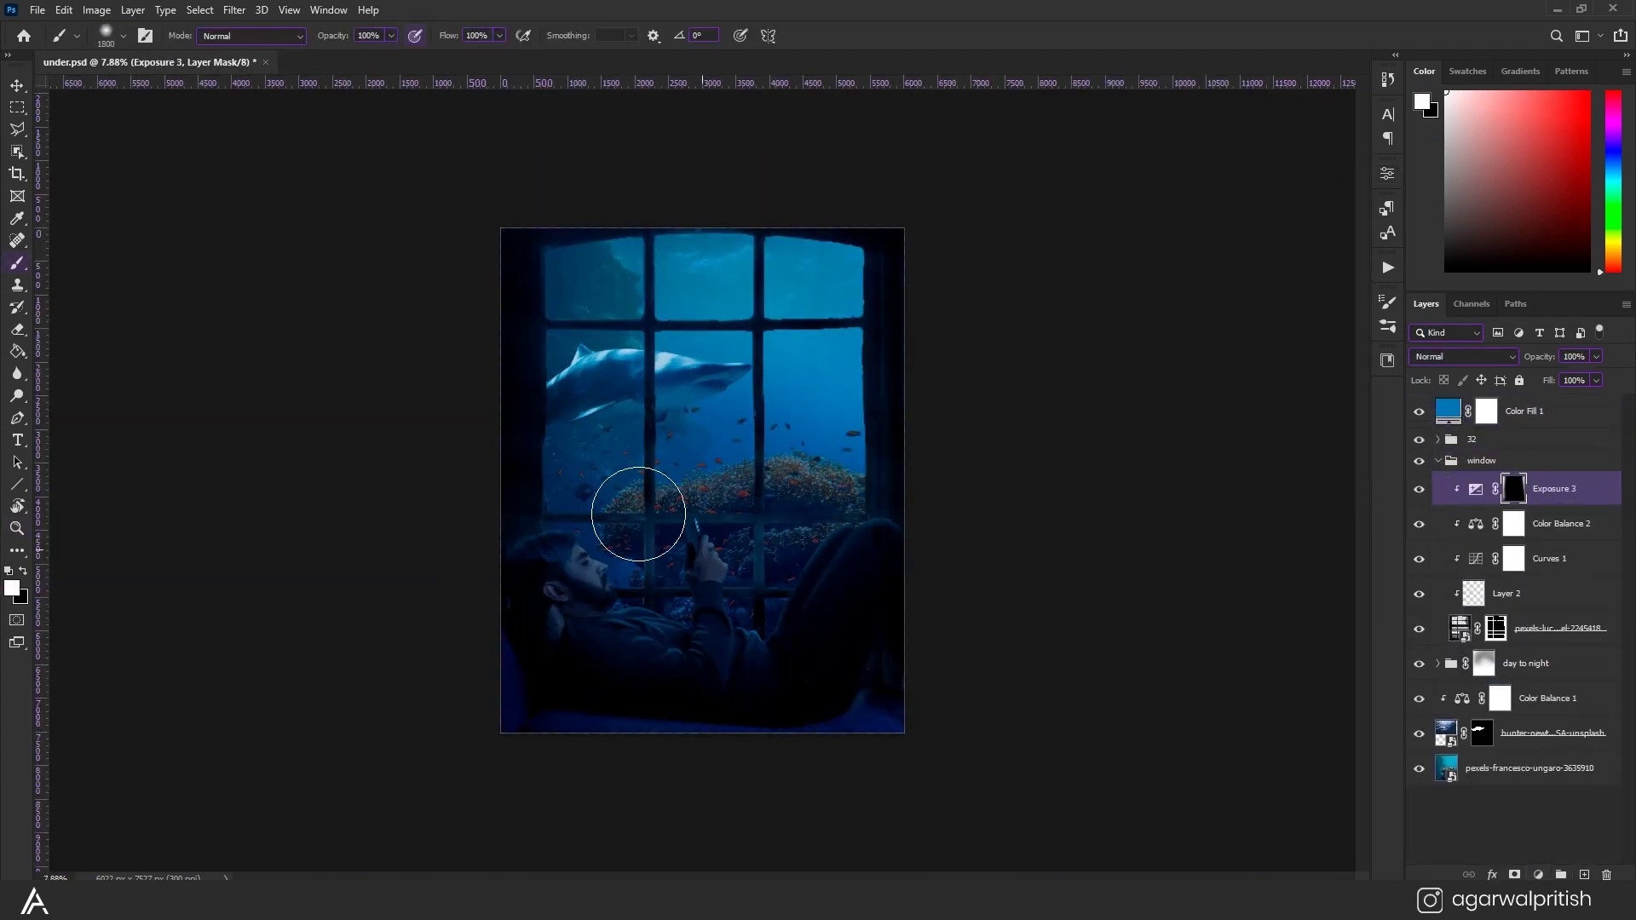
{"action": "scroll", "coordinate": [937, 541], "scroll_direction": "up", "scroll_amount": 3}
{"action": "key", "text": "v"}
{"action": "scroll", "coordinate": [937, 541], "scroll_direction": "down", "scroll_amount": 2}
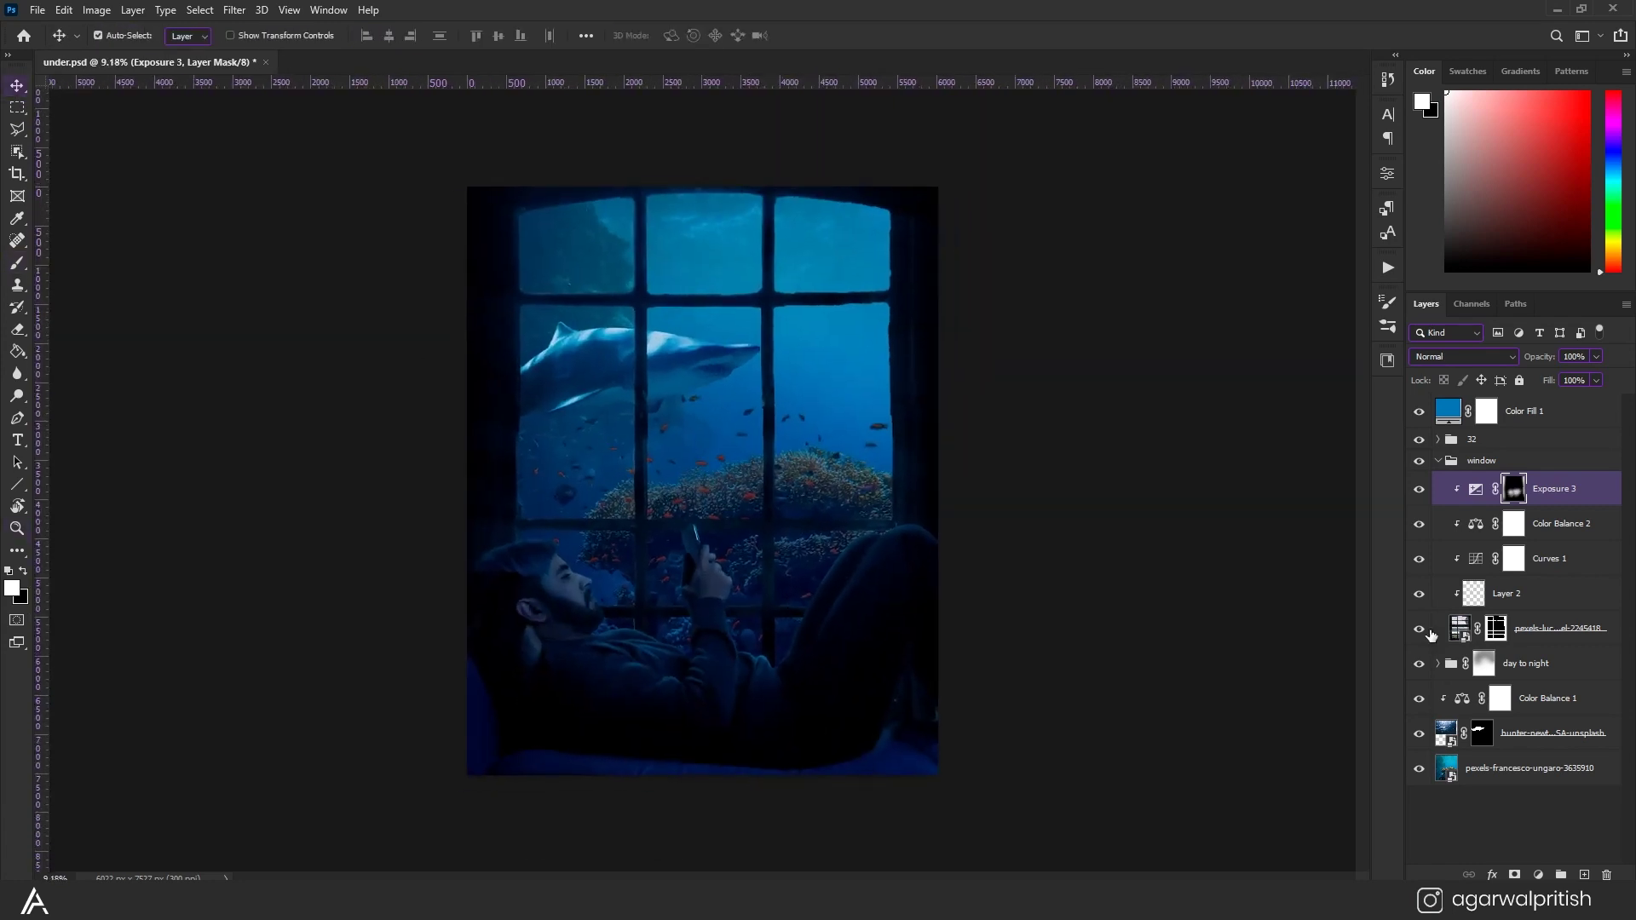
Add Curves 3 above day to night, pull the curve down, and invert its mask.
{"action": "left_click", "coordinate": [1482, 460]}
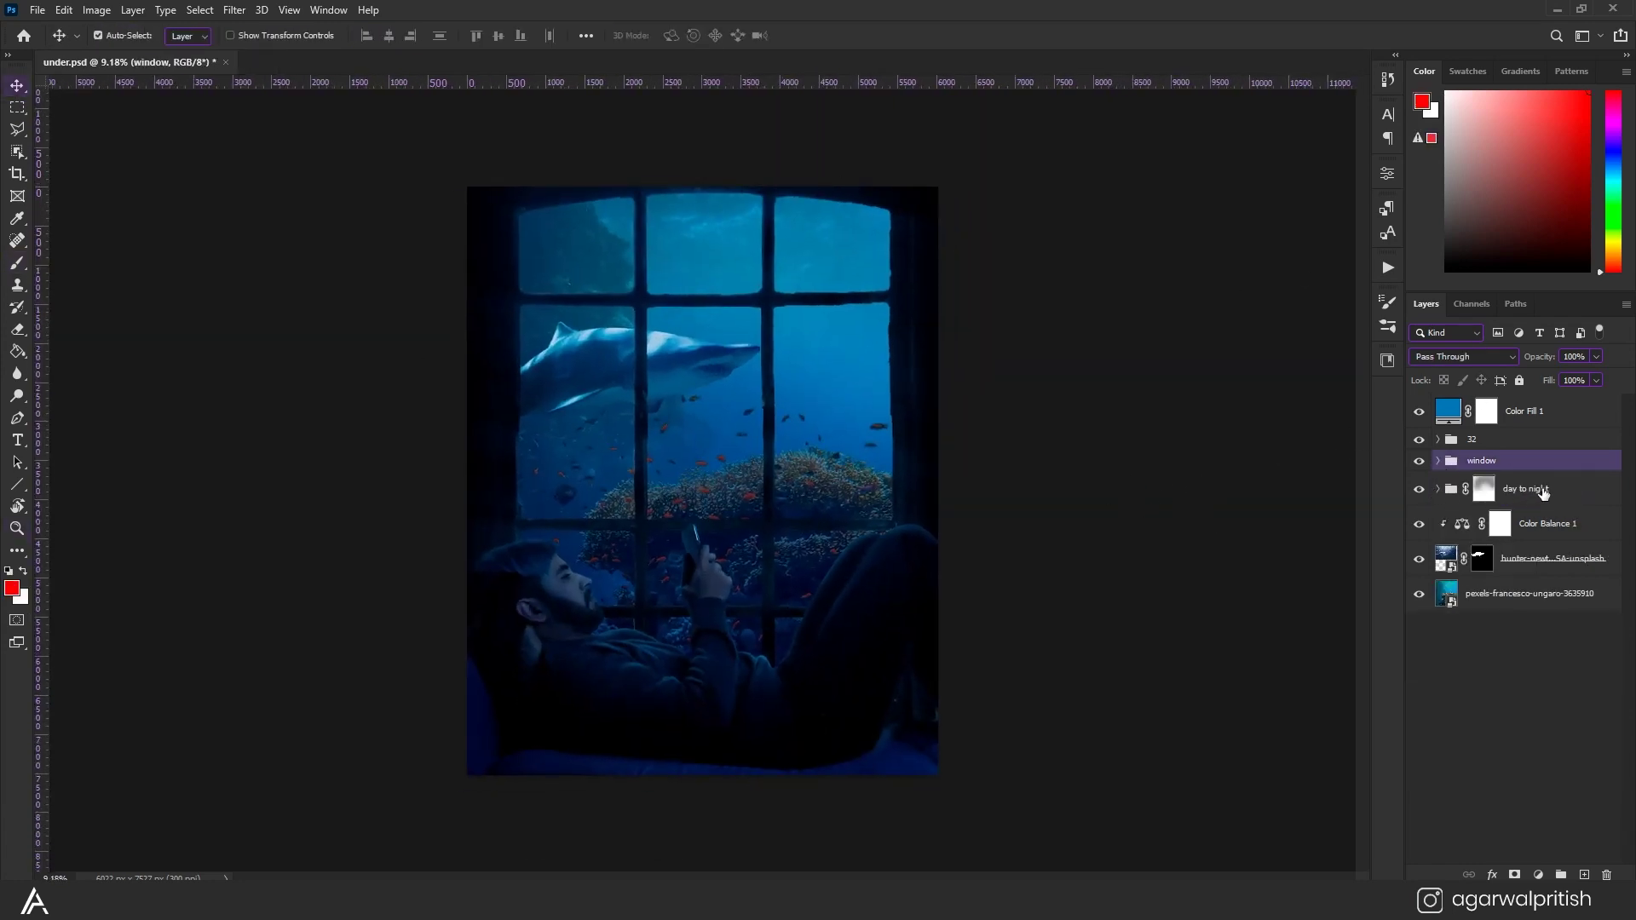
{"action": "left_click", "coordinate": [1525, 488]}
{"action": "left_click", "coordinate": [1538, 874]}
{"action": "left_click", "coordinate": [1431, 658]}
{"action": "left_click_drag", "start_coordinate": [1257, 349], "coordinate": [1261, 390]}
{"action": "left_click", "coordinate": [1339, 167]}
{"action": "key", "text": "b"}
{"action": "key", "text": "bracketright"}
{"action": "key", "text": "bracketright"}
{"action": "key", "text": "bracketright"}
{"action": "key", "text": "ctrl+i"}
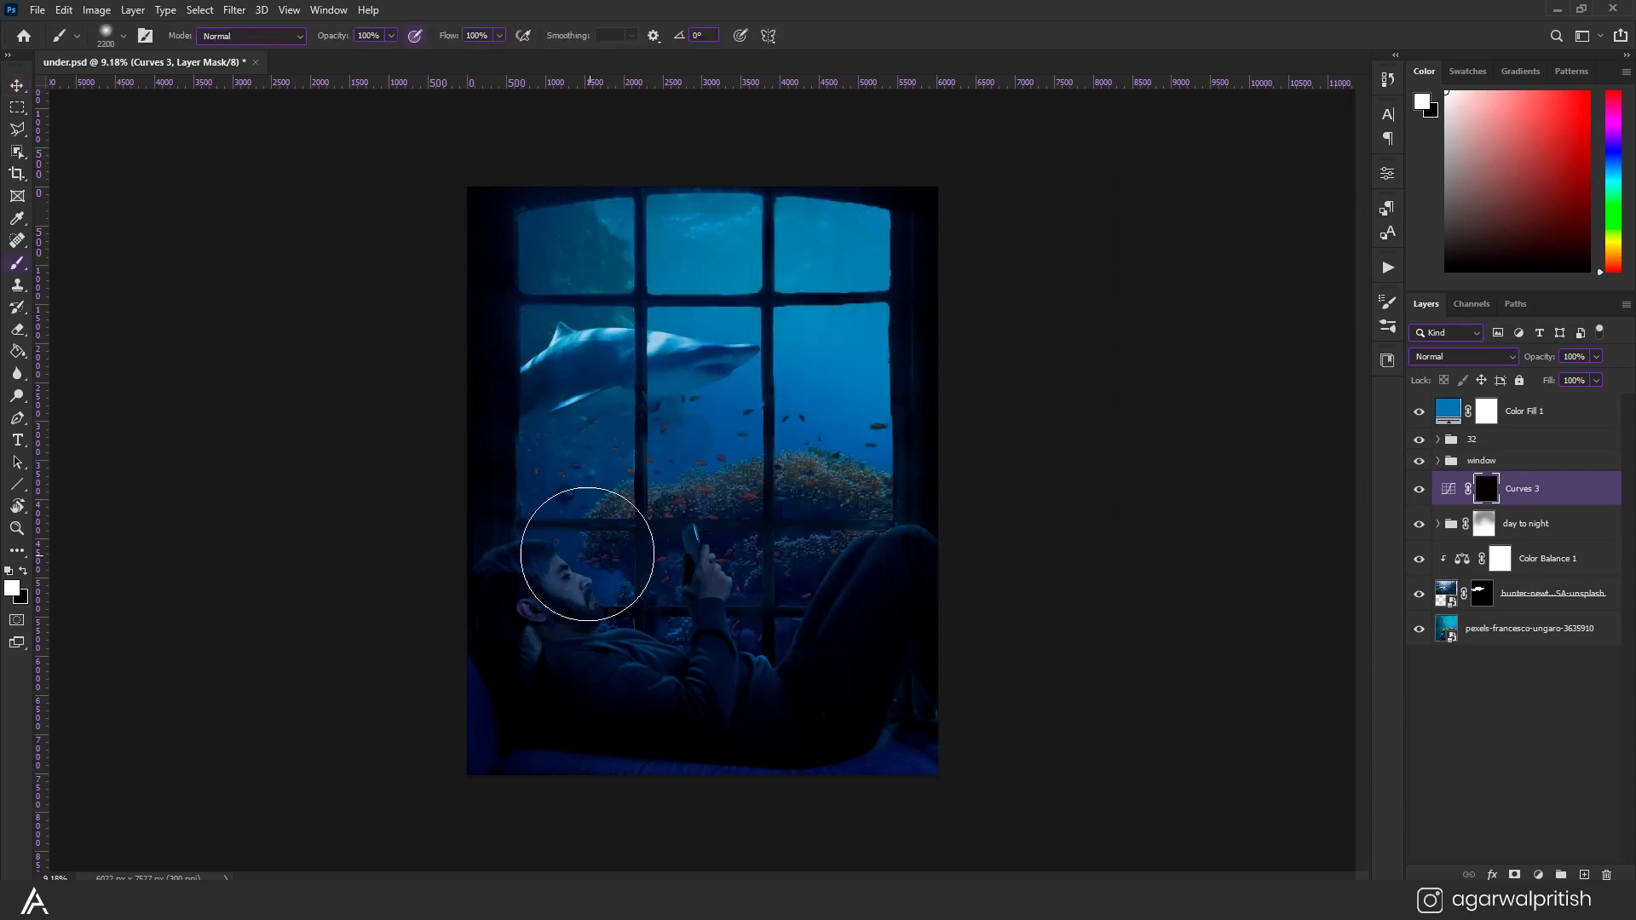
{"action": "left_click_drag", "start_coordinate": [737, 509], "coordinate": [848, 468]}
{"action": "key", "text": "bracketleft"}
{"action": "key", "text": "bracketleft"}
{"action": "key", "text": "bracketleft"}
Paint the darkening inside the loaded shark selection, then open Select and Mask on the shark mask.
{"action": "left_click", "coordinate": [1481, 593], "text": "ctrl"}
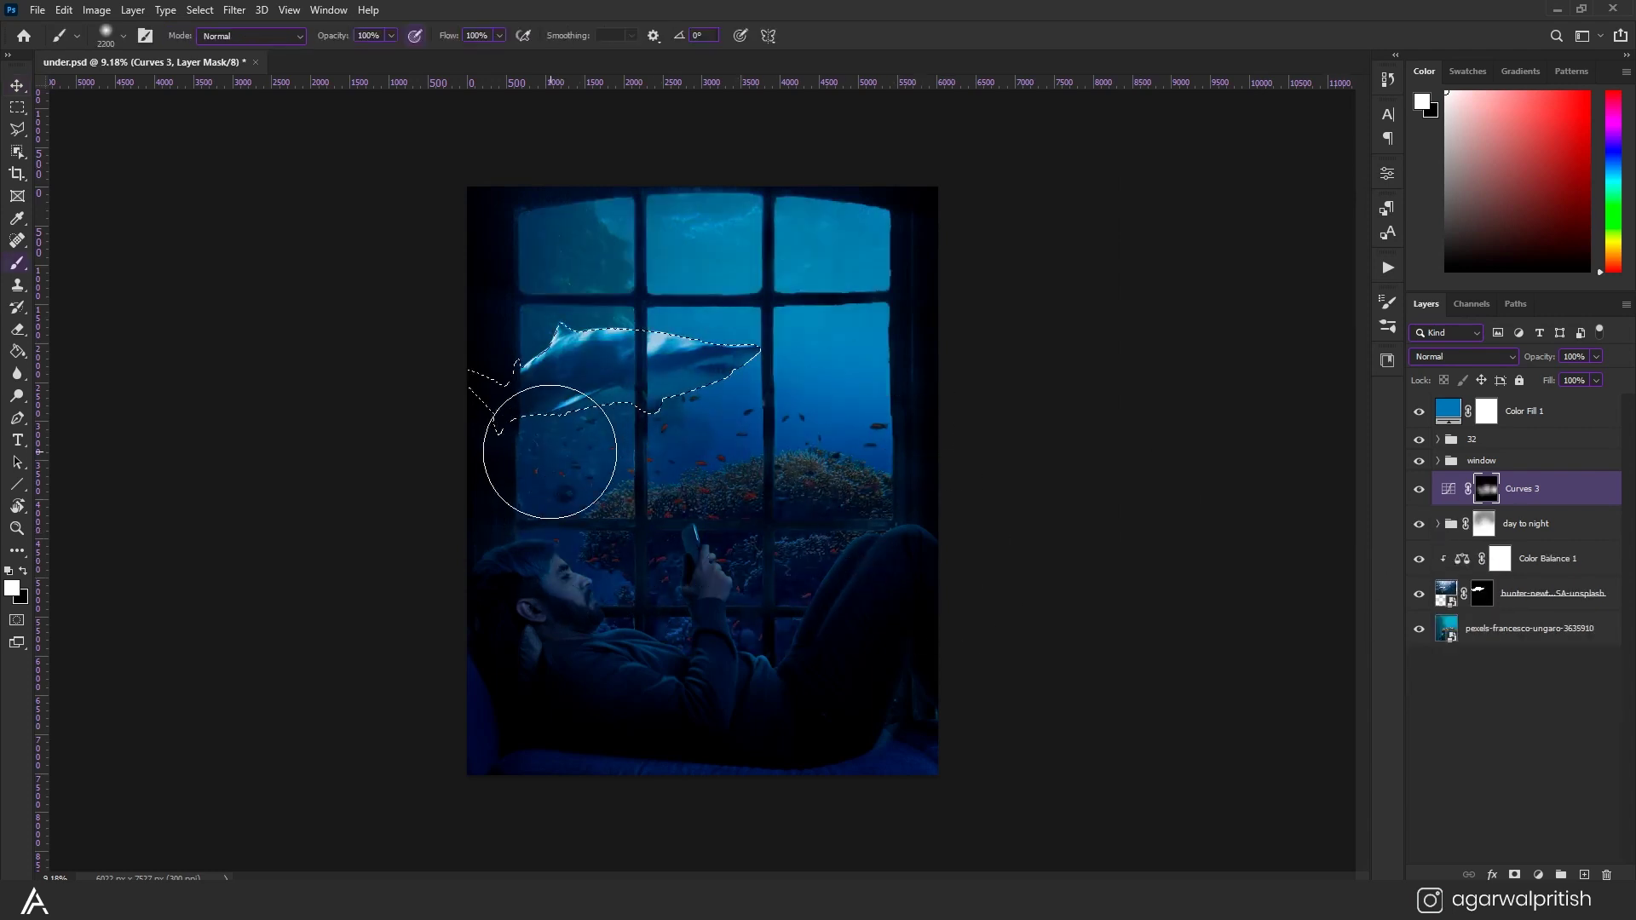
{"action": "left_click_drag", "start_coordinate": [547, 431], "coordinate": [743, 457]}
{"action": "key", "text": "ctrl+d"}
{"action": "scroll", "coordinate": [657, 401], "scroll_direction": "up", "scroll_amount": 5}
{"action": "key", "text": "r"}
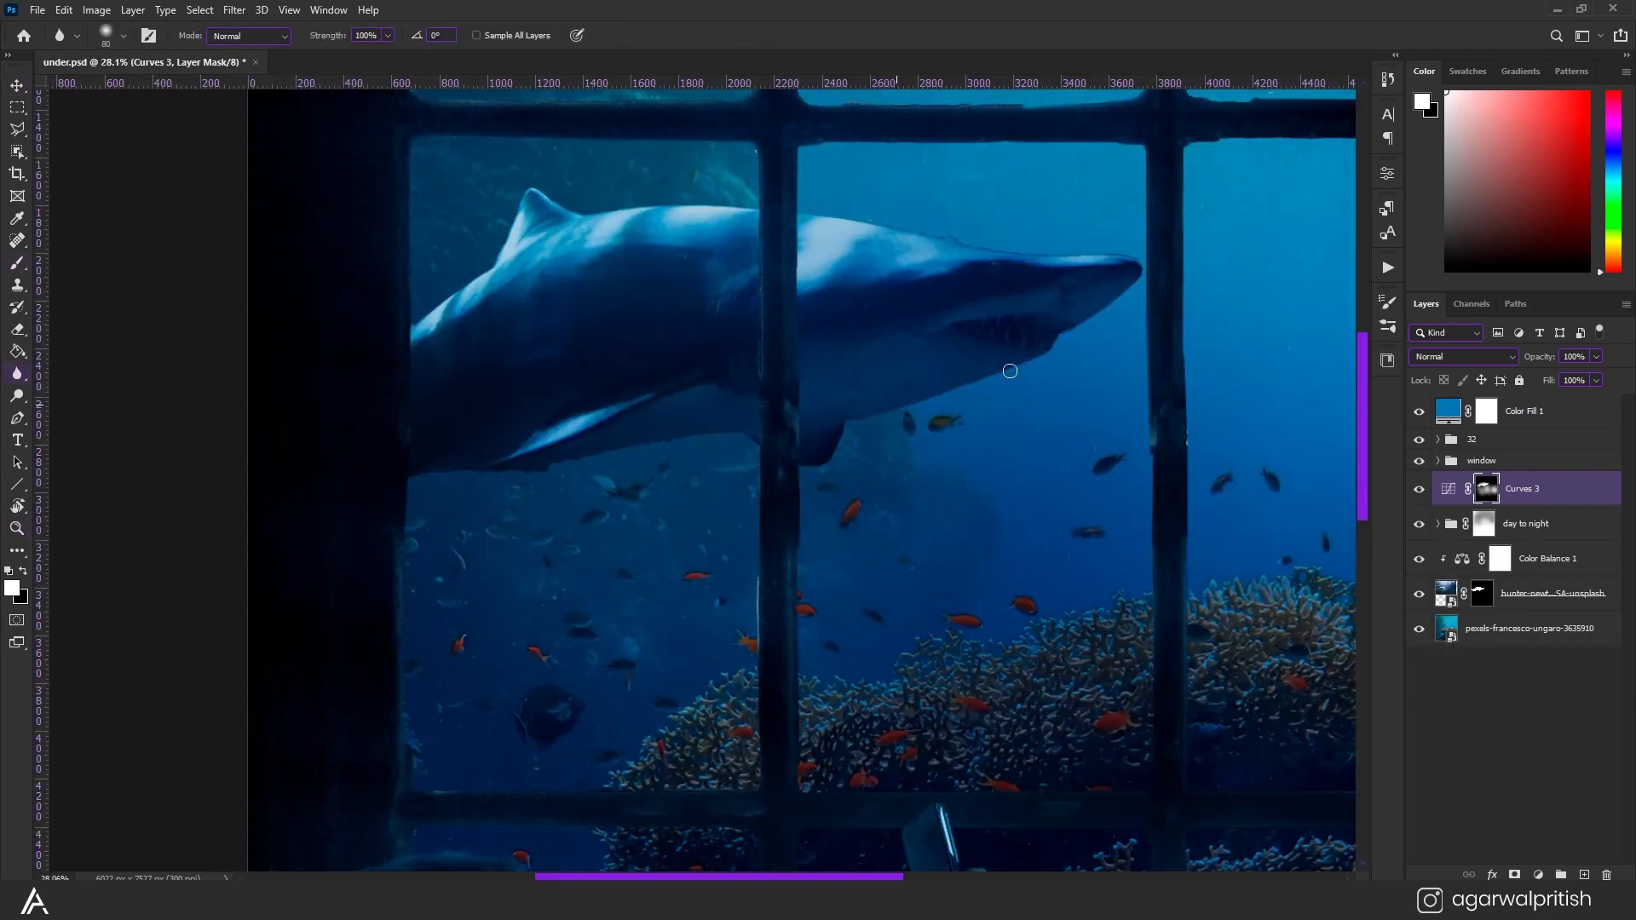
{"action": "left_click", "coordinate": [1482, 593]}
{"action": "key", "text": "alt+ctrl+r"}
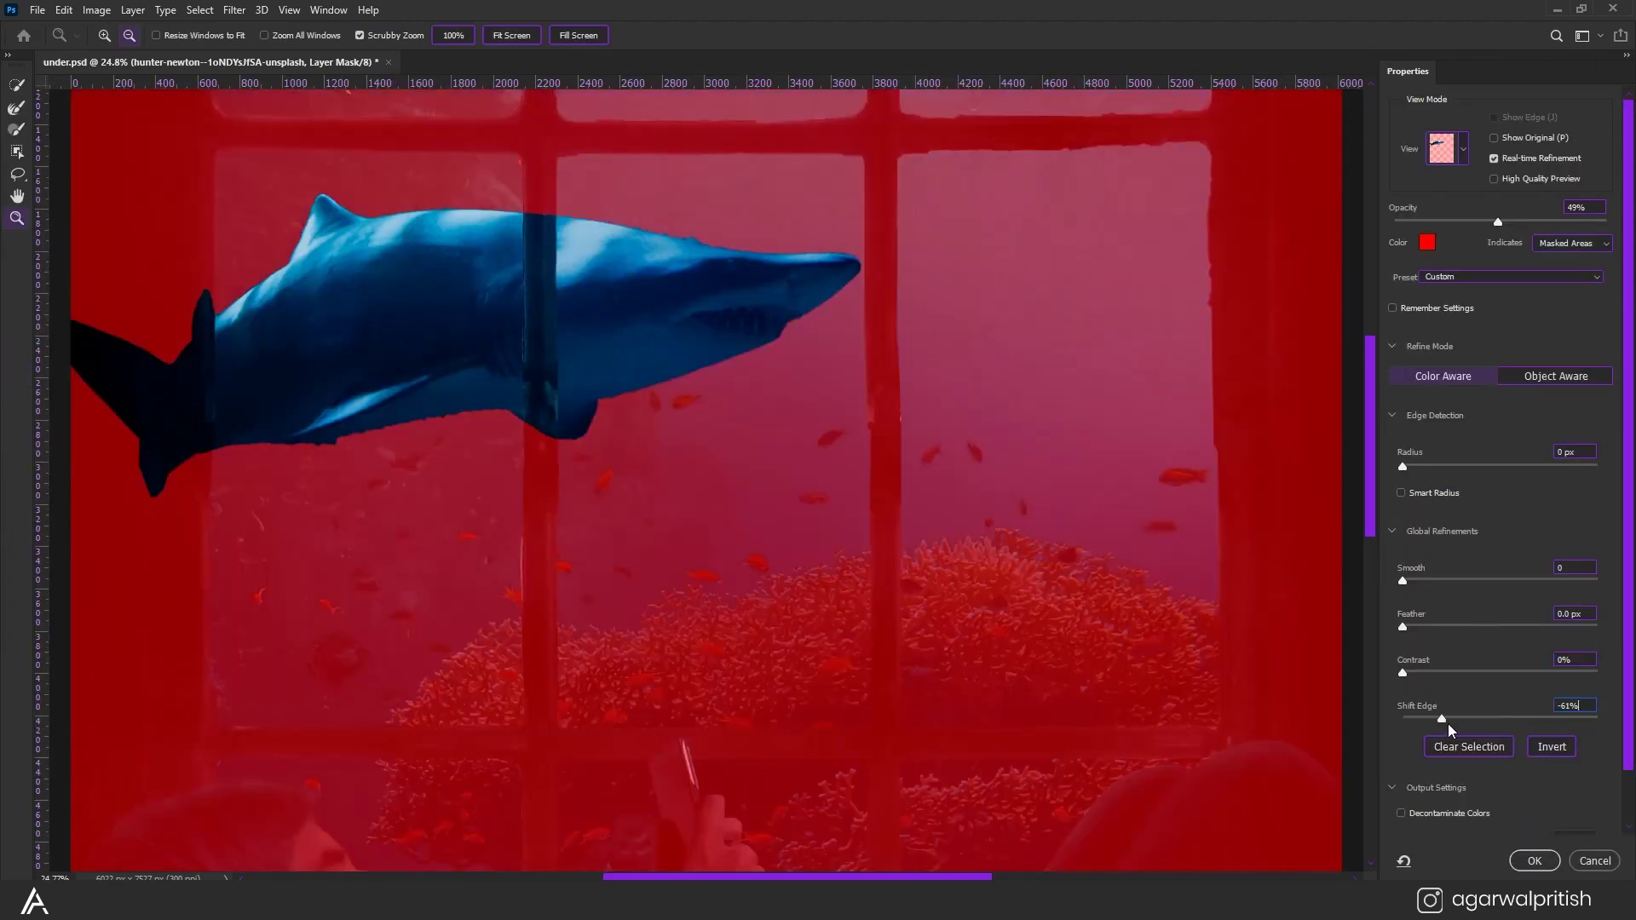
Apply the -61% Shift Edge to the shark mask and check the edge with Curves 3 toggled.
{"action": "key", "text": "Return"}
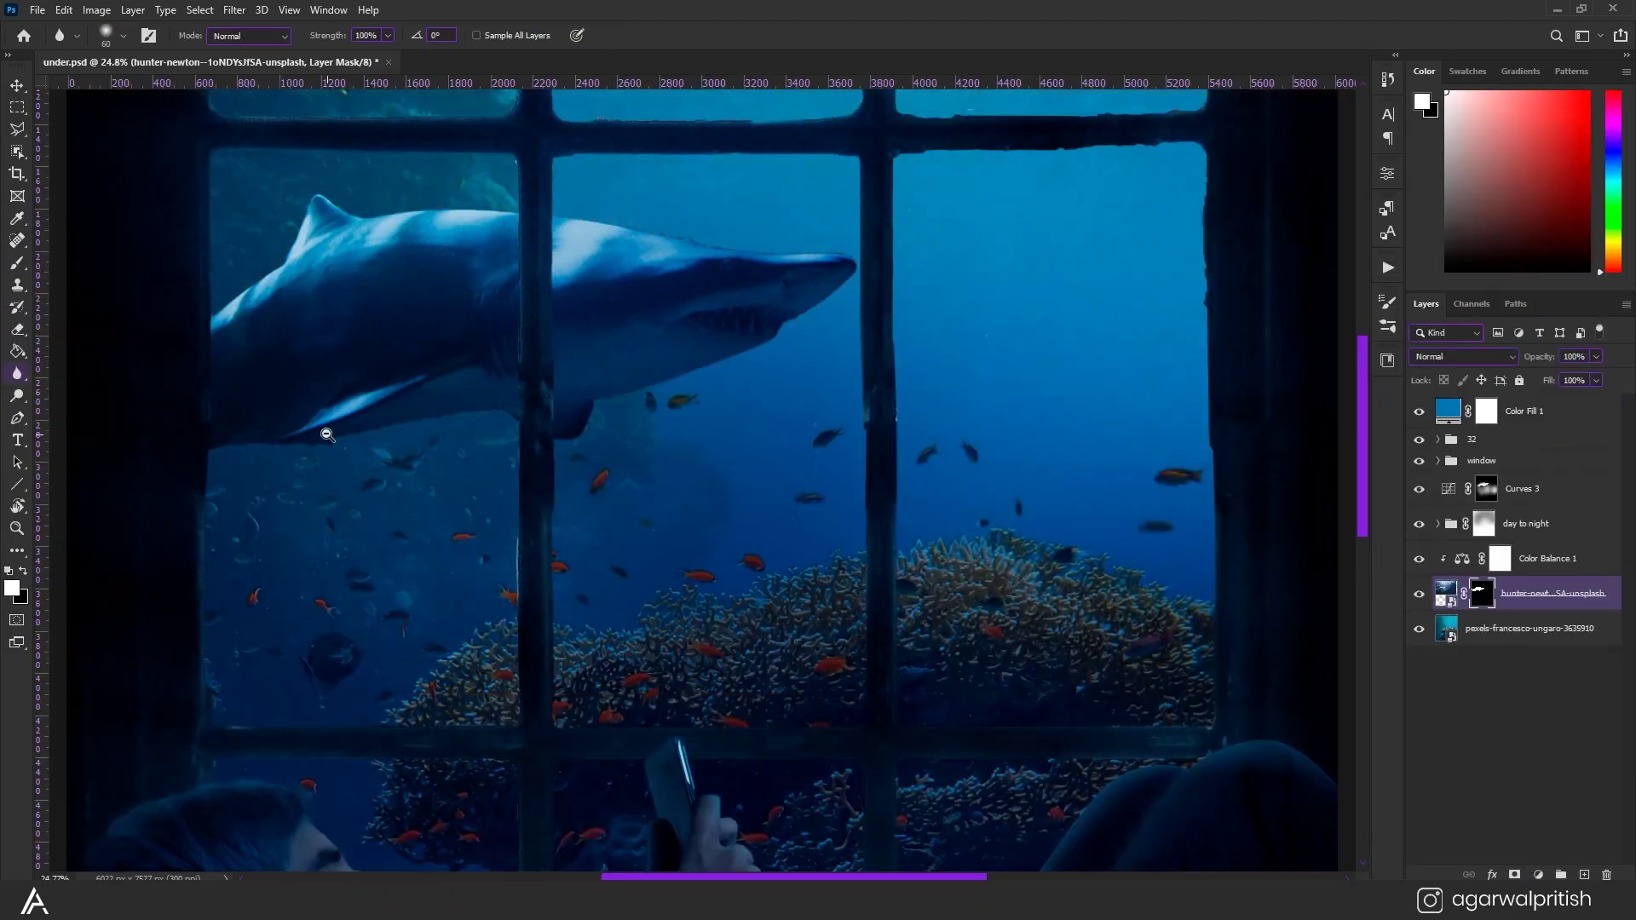
{"action": "scroll", "coordinate": [264, 427], "scroll_direction": "up", "scroll_amount": 4}
{"action": "scroll", "coordinate": [383, 447], "scroll_direction": "left", "scroll_amount": 5}
{"action": "key", "text": "bracketleft"}
{"action": "key", "text": "bracketleft"}
{"action": "key", "text": "bracketleft"}
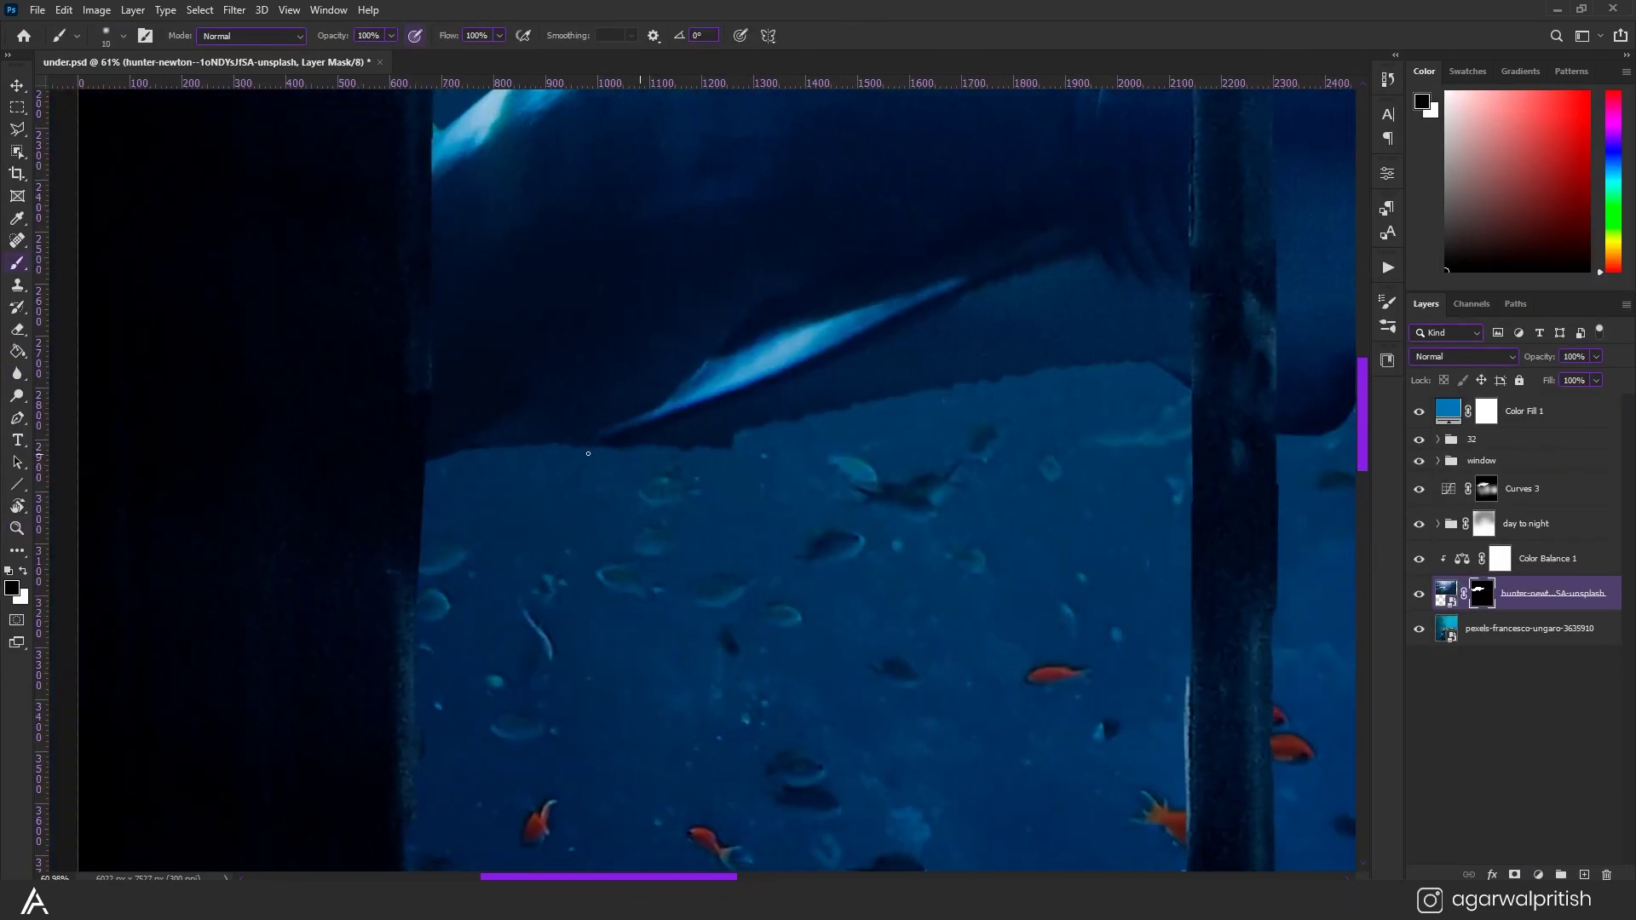
{"action": "left_click", "coordinate": [1419, 488]}
{"action": "scroll", "coordinate": [1017, 377], "scroll_direction": "down", "scroll_amount": 5}
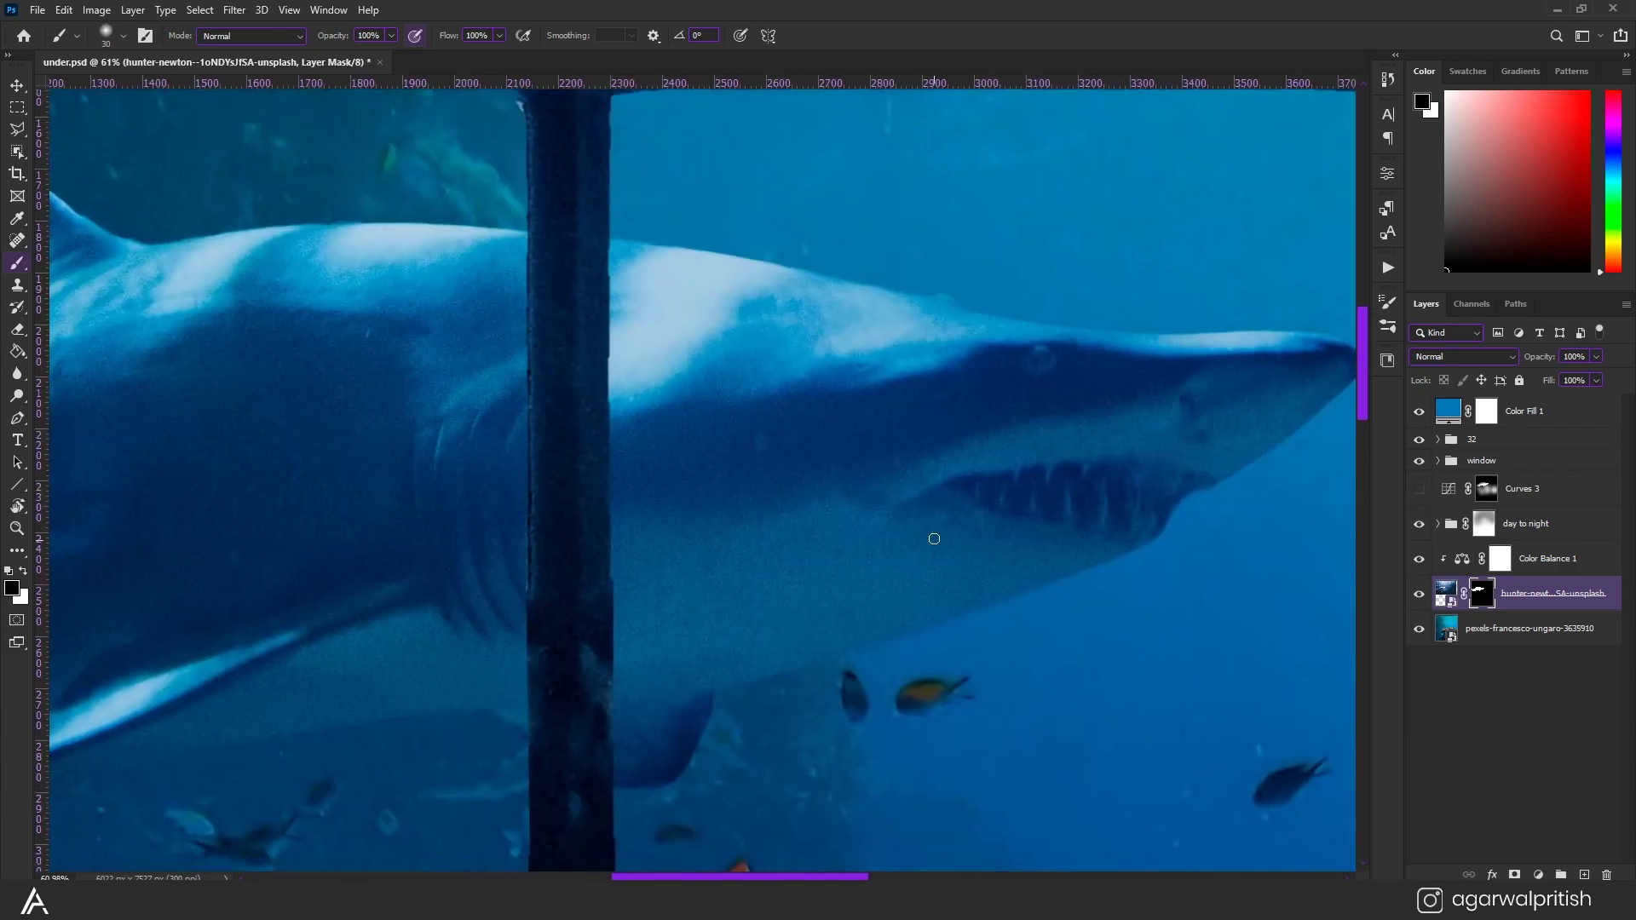
{"action": "left_click", "coordinate": [1418, 488]}
Repaint the Curves 3 mask in white over the shark and clear the selection.
{"action": "left_click", "coordinate": [1487, 488]}
{"action": "key", "text": "x"}
{"action": "key", "text": "bracketright"}
{"action": "key", "text": "bracketright"}
{"action": "key", "text": "bracketright"}
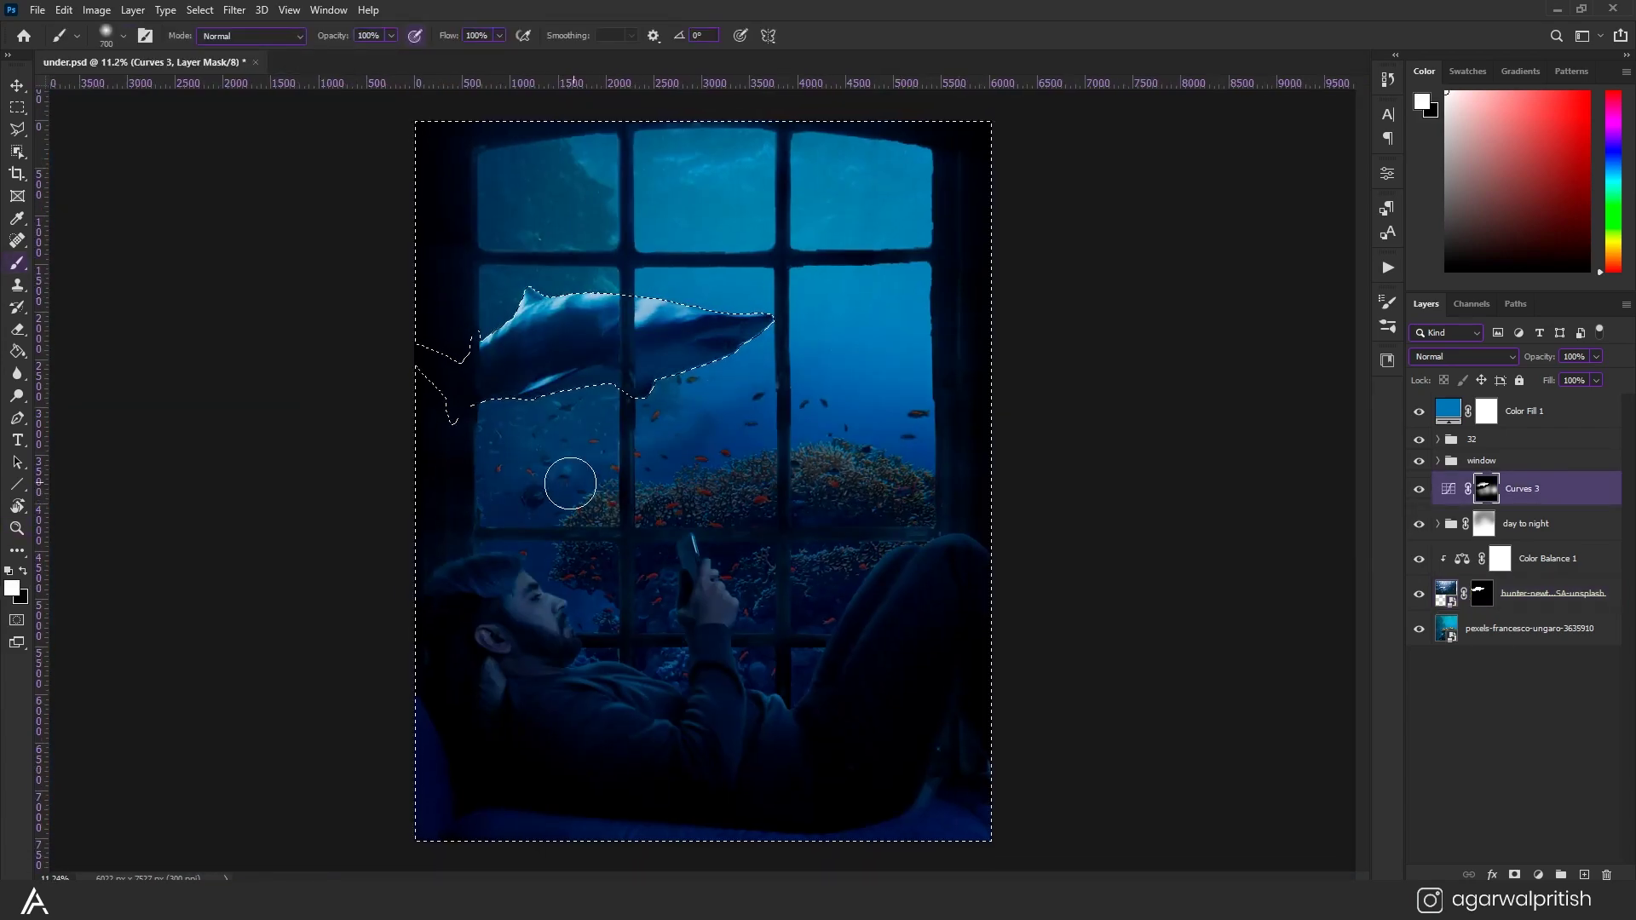
{"action": "key", "text": "v"}
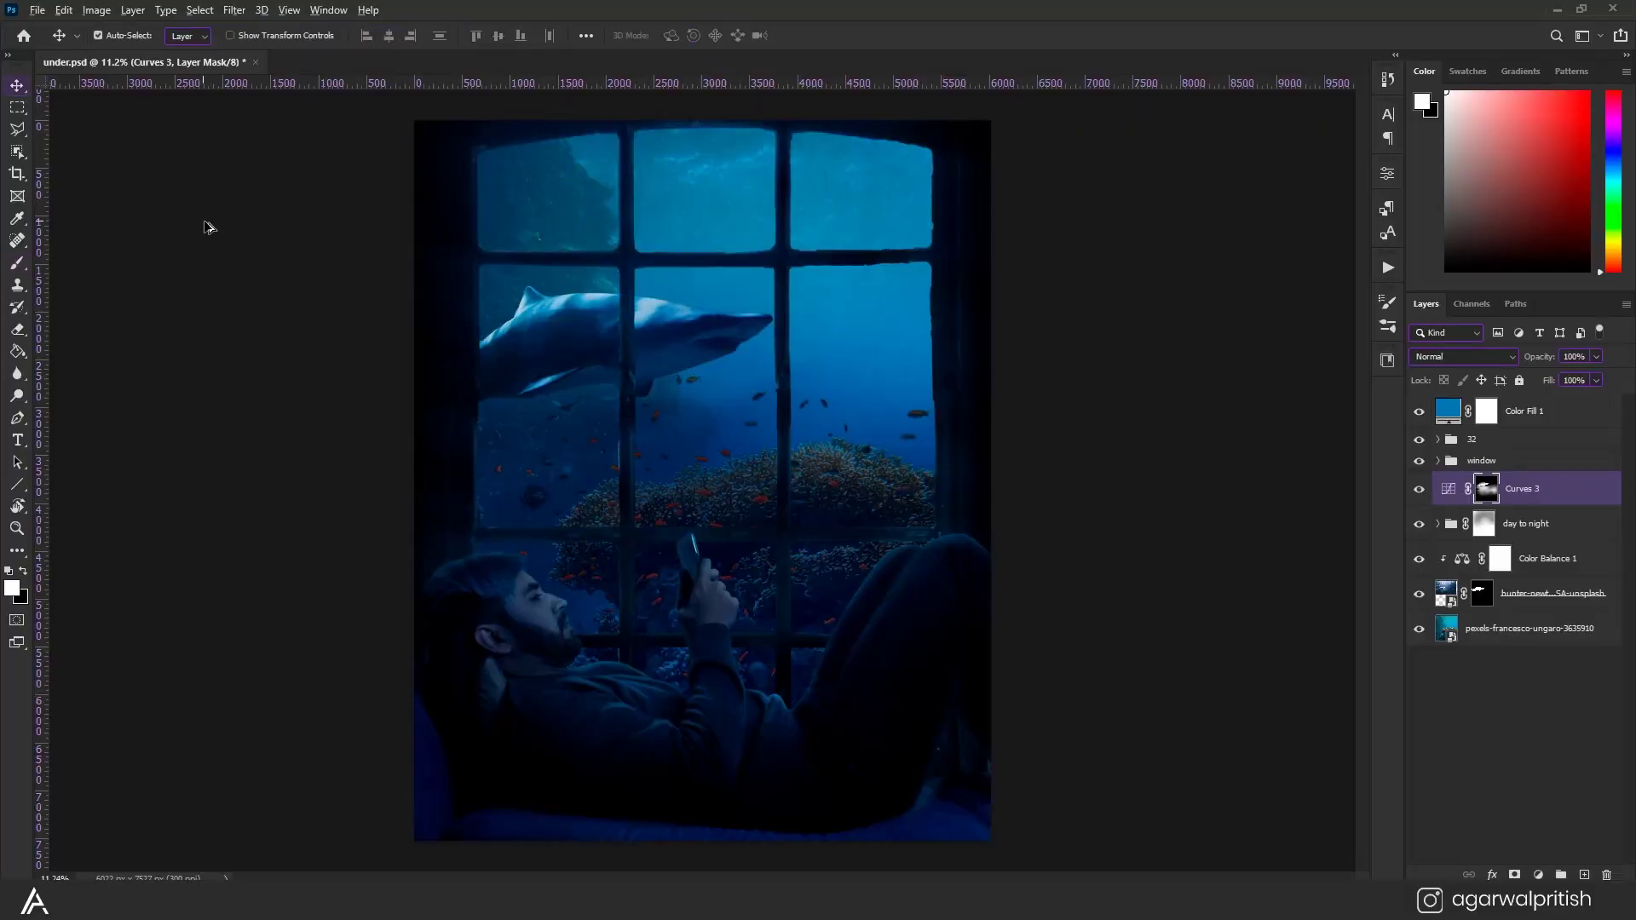
{"action": "scroll", "coordinate": [714, 348], "scroll_direction": "up", "scroll_amount": 3}
{"action": "key", "text": "b"}
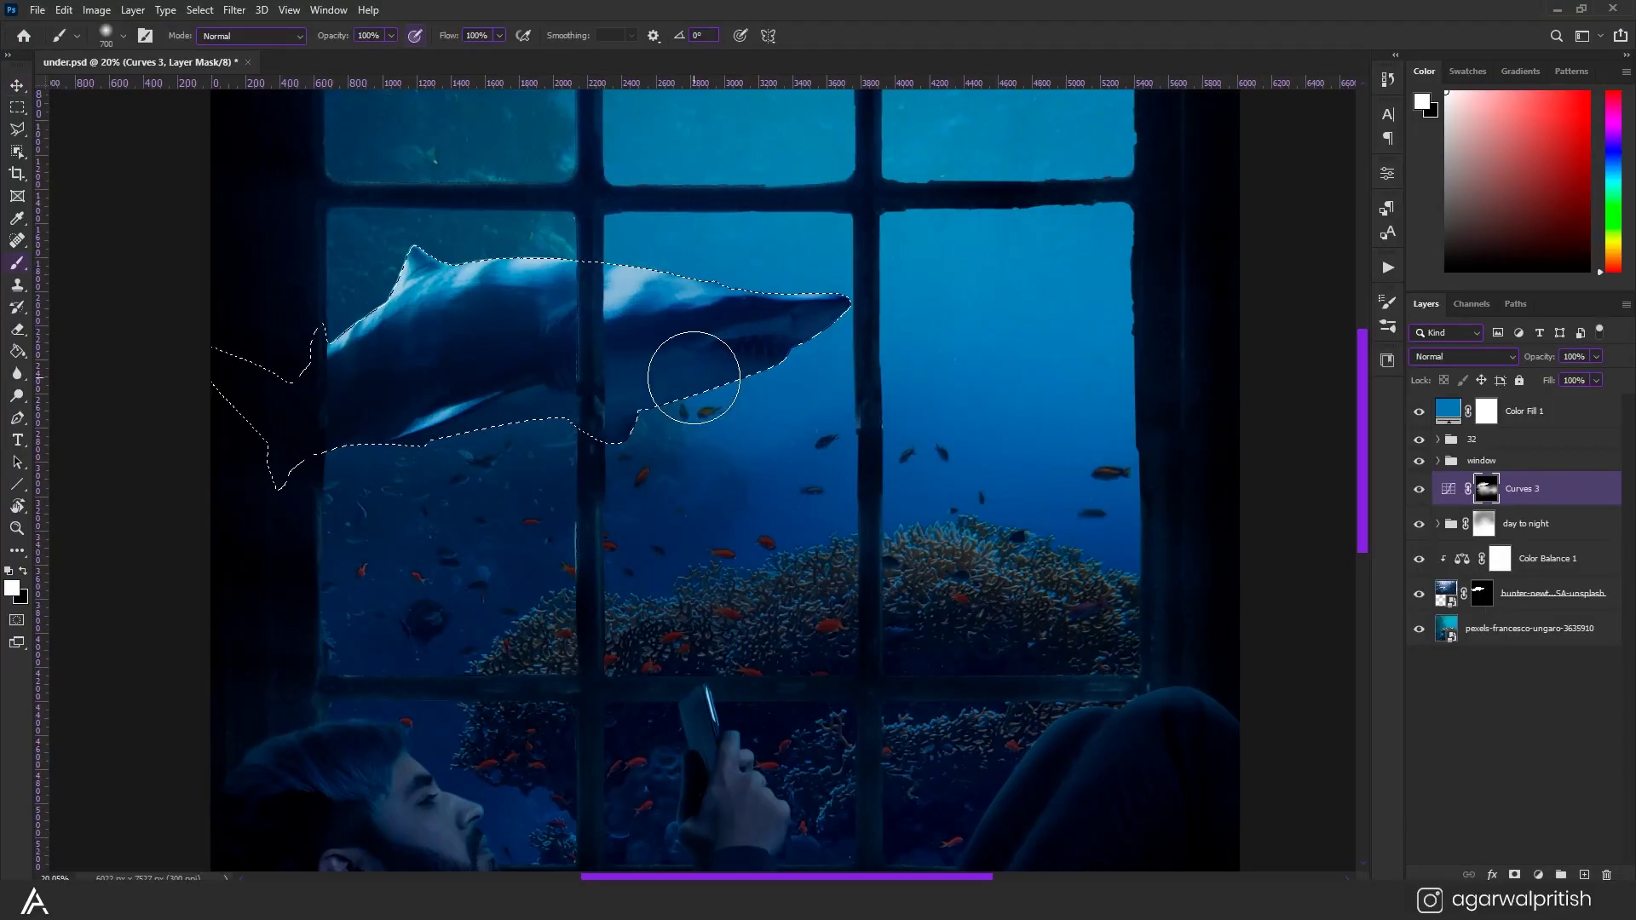
{"action": "mouse_move", "coordinate": [694, 378]}
{"action": "left_mouse_down"}
{"action": "mouse_move", "coordinate": [840, 394]}
{"action": "mouse_move", "coordinate": [537, 432]}
{"action": "left_mouse_up"}
{"action": "key", "text": "ctrl+d"}
{"action": "key", "text": "ctrl+0"}
Zoom and flip the view to check the composition, then target the shark photo's mask.
{"action": "scroll", "coordinate": [823, 328], "scroll_direction": "up", "scroll_amount": 5}
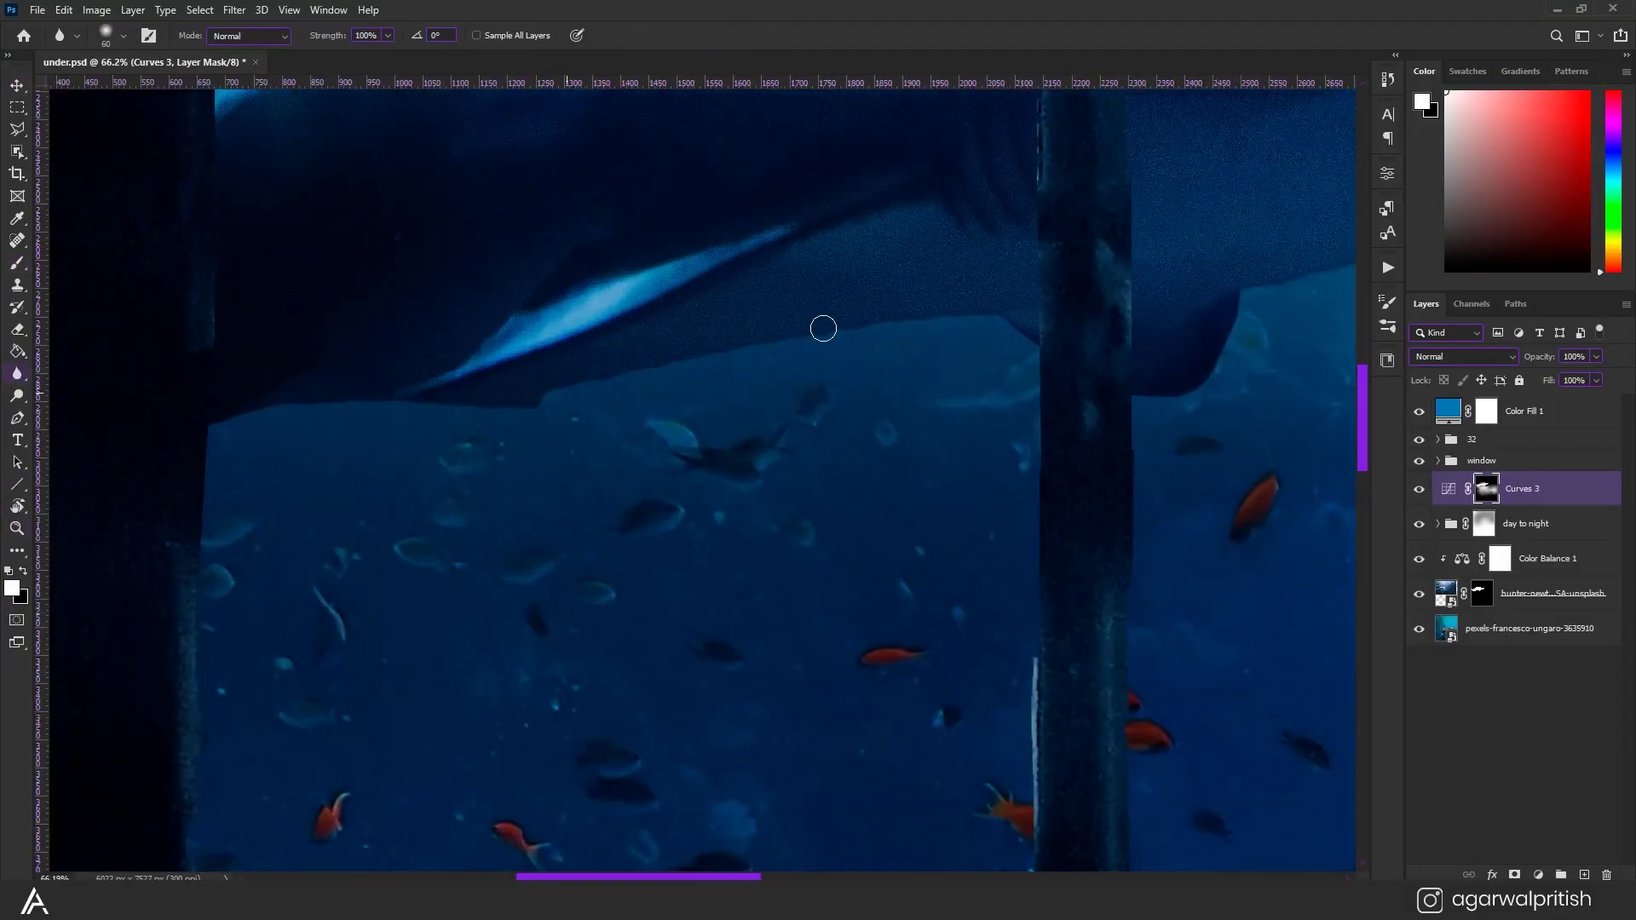
{"action": "key", "text": "z"}
{"action": "scroll", "coordinate": [799, 419], "scroll_direction": "down", "scroll_amount": 5}
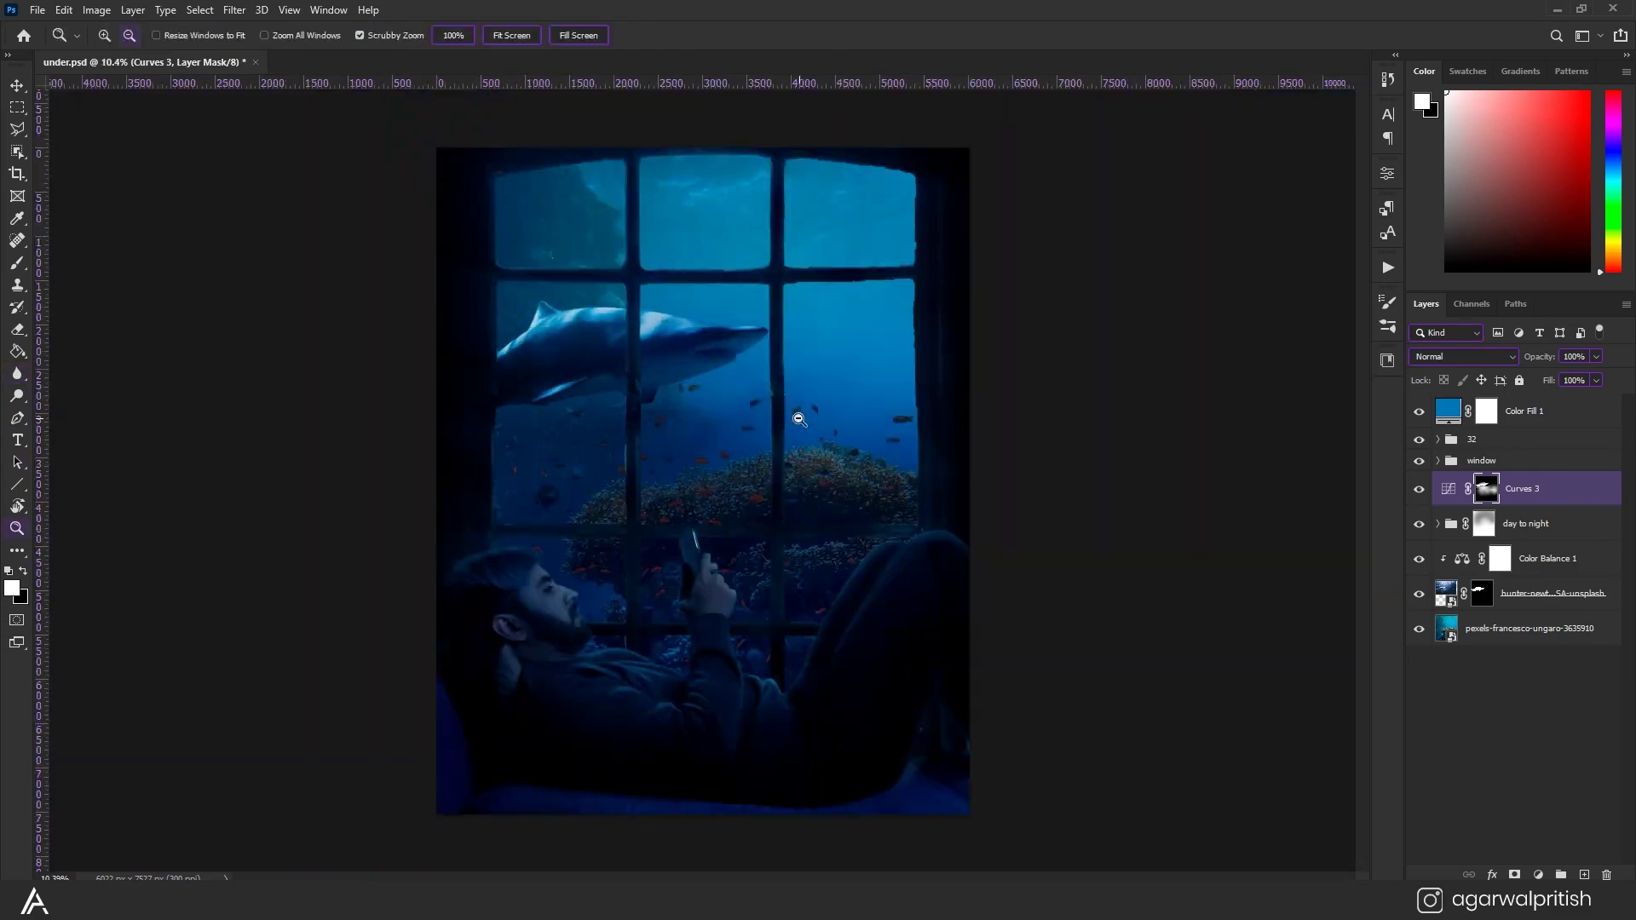
{"action": "scroll", "coordinate": [799, 419], "scroll_direction": "up", "scroll_amount": 5}
{"action": "key", "text": "b"}
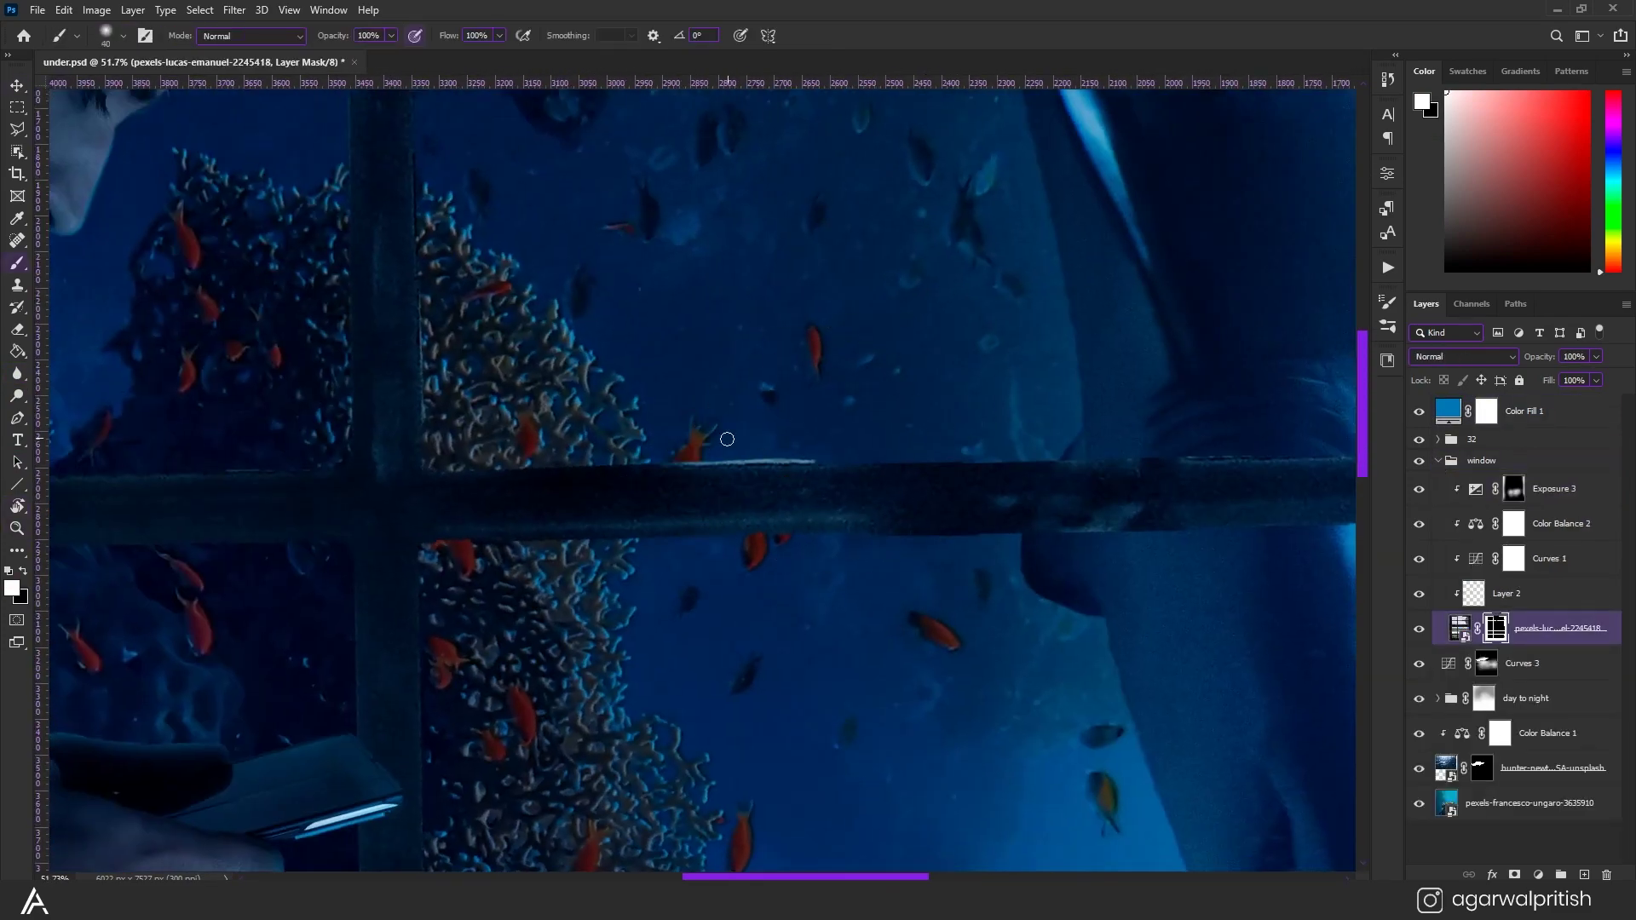
{"action": "scroll", "coordinate": [753, 459], "scroll_direction": "down", "scroll_amount": 5}
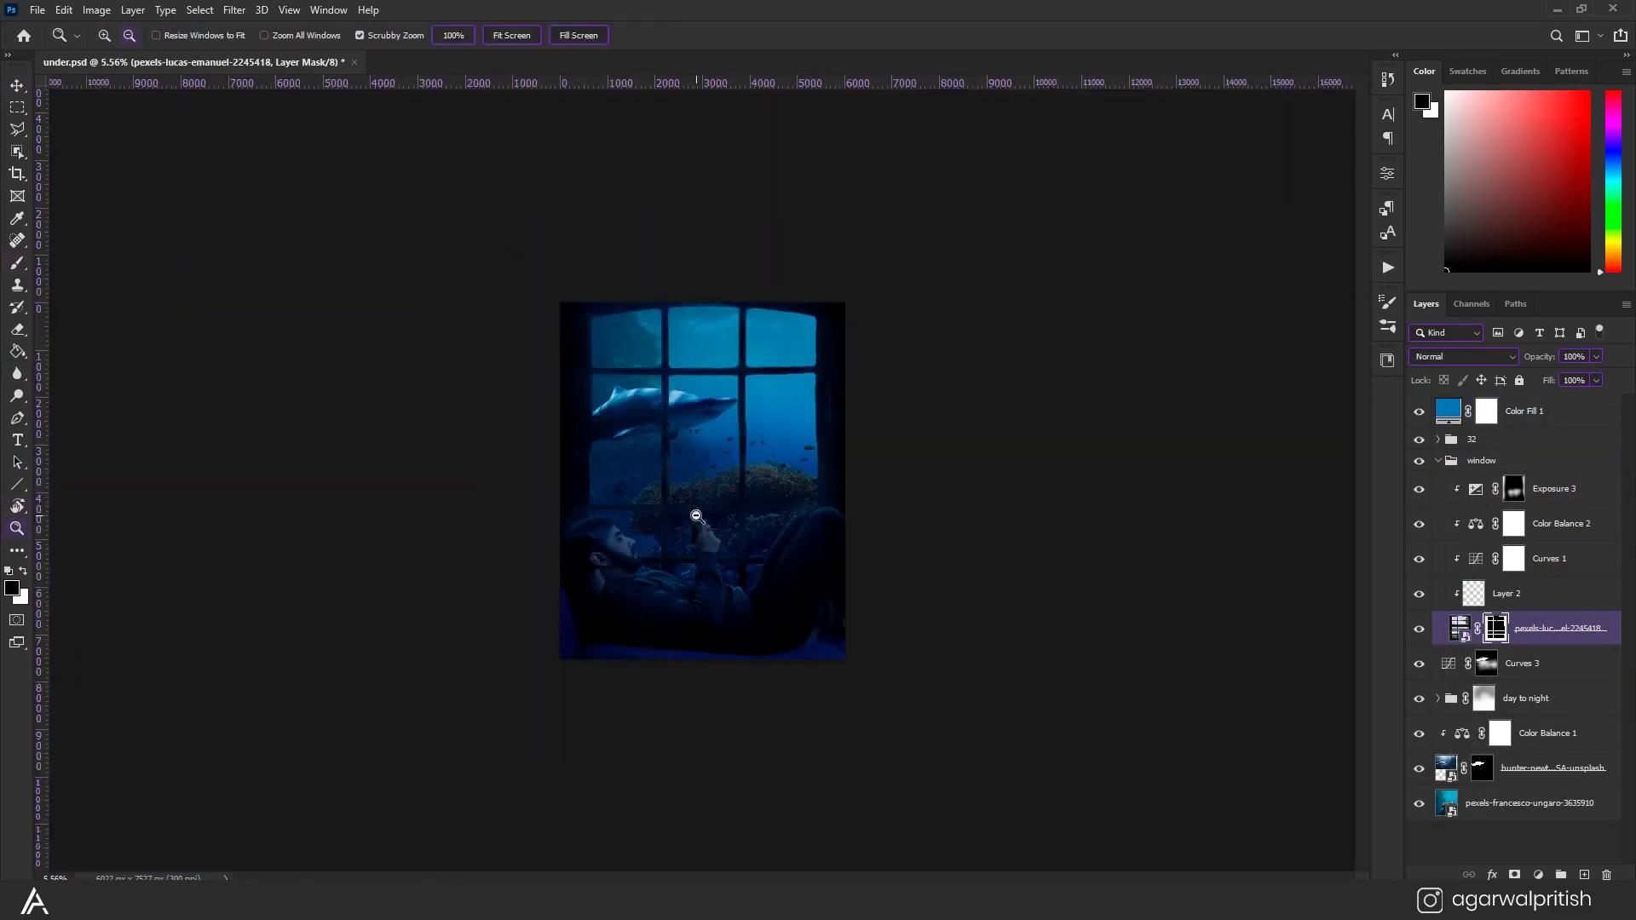
{"action": "key", "text": "v"}
{"action": "key", "text": "b"}
{"action": "scroll", "coordinate": [694, 397], "scroll_direction": "up", "scroll_amount": 5}
{"action": "scroll", "coordinate": [767, 339], "scroll_direction": "up", "scroll_amount": 2}
{"action": "left_click", "coordinate": [1481, 768]}
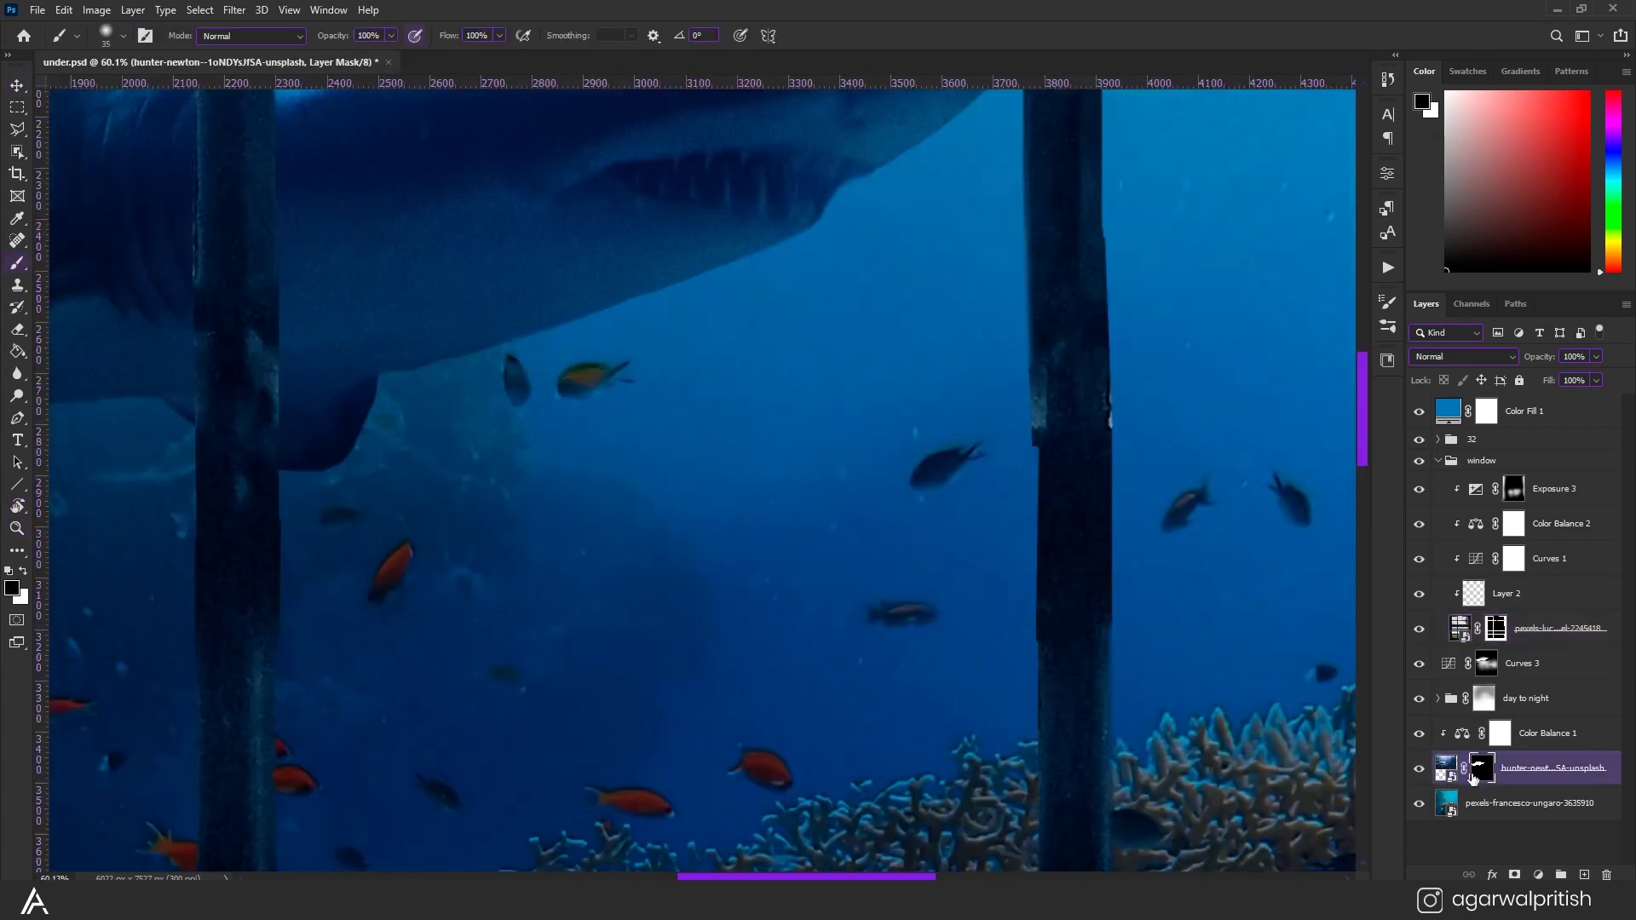
{"action": "scroll", "coordinate": [701, 383], "scroll_direction": "down", "scroll_amount": 7}
Outline the shark's teeth, including the rear teeth, into a polygonal selection.
{"action": "left_click", "coordinate": [1464, 735]}
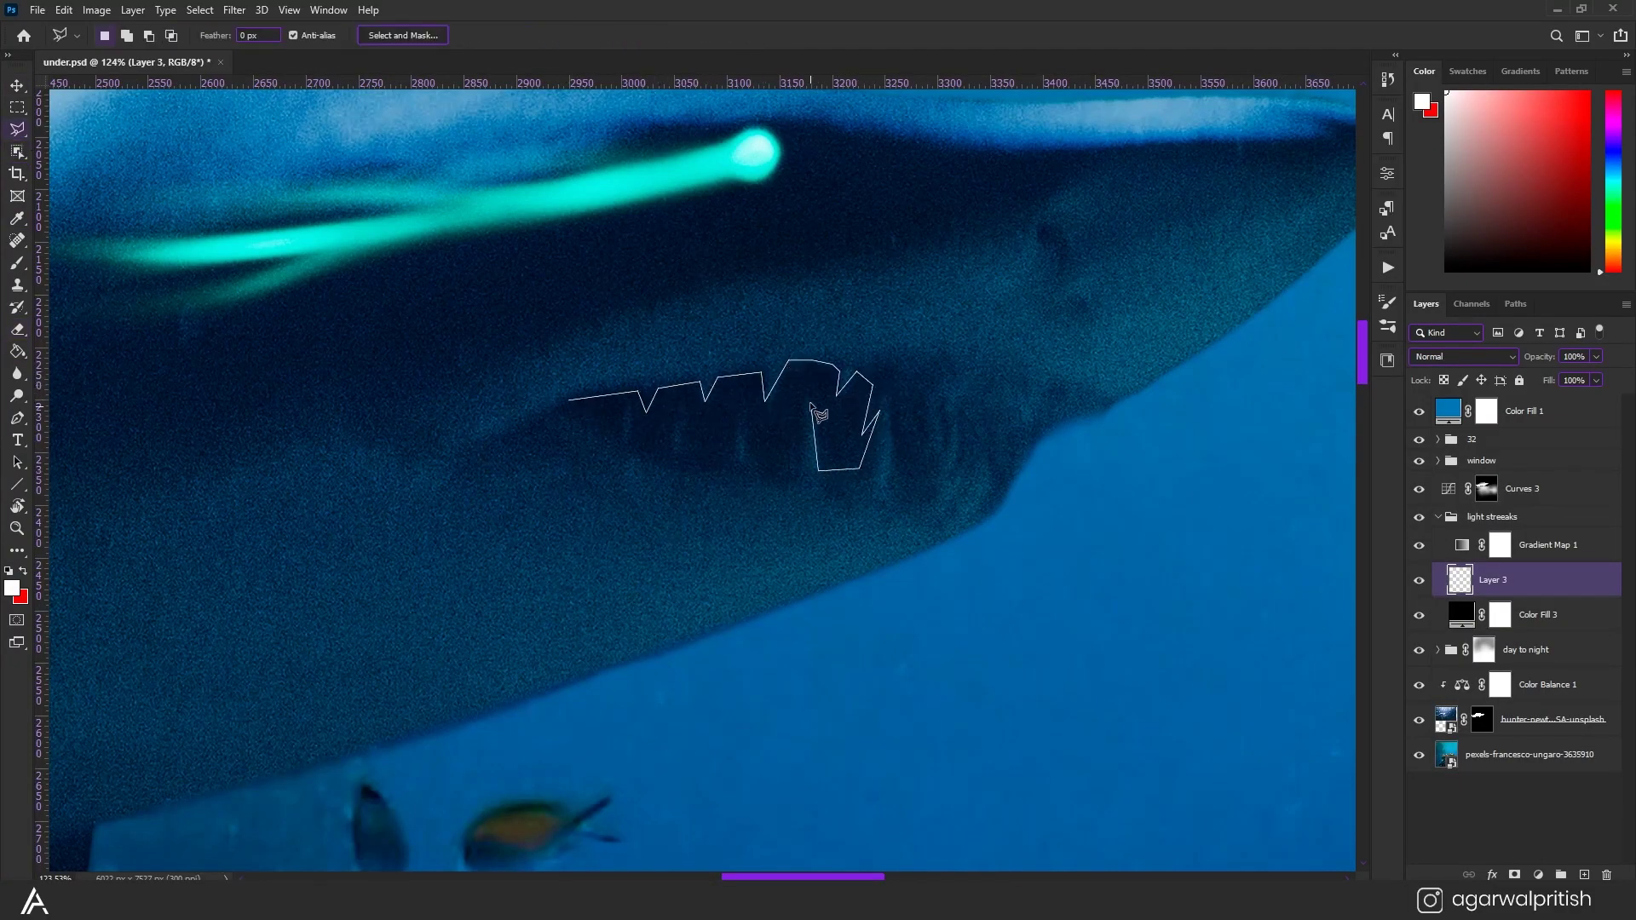
{"action": "scroll", "coordinate": [1076, 465], "scroll_direction": "up", "scroll_amount": 3}
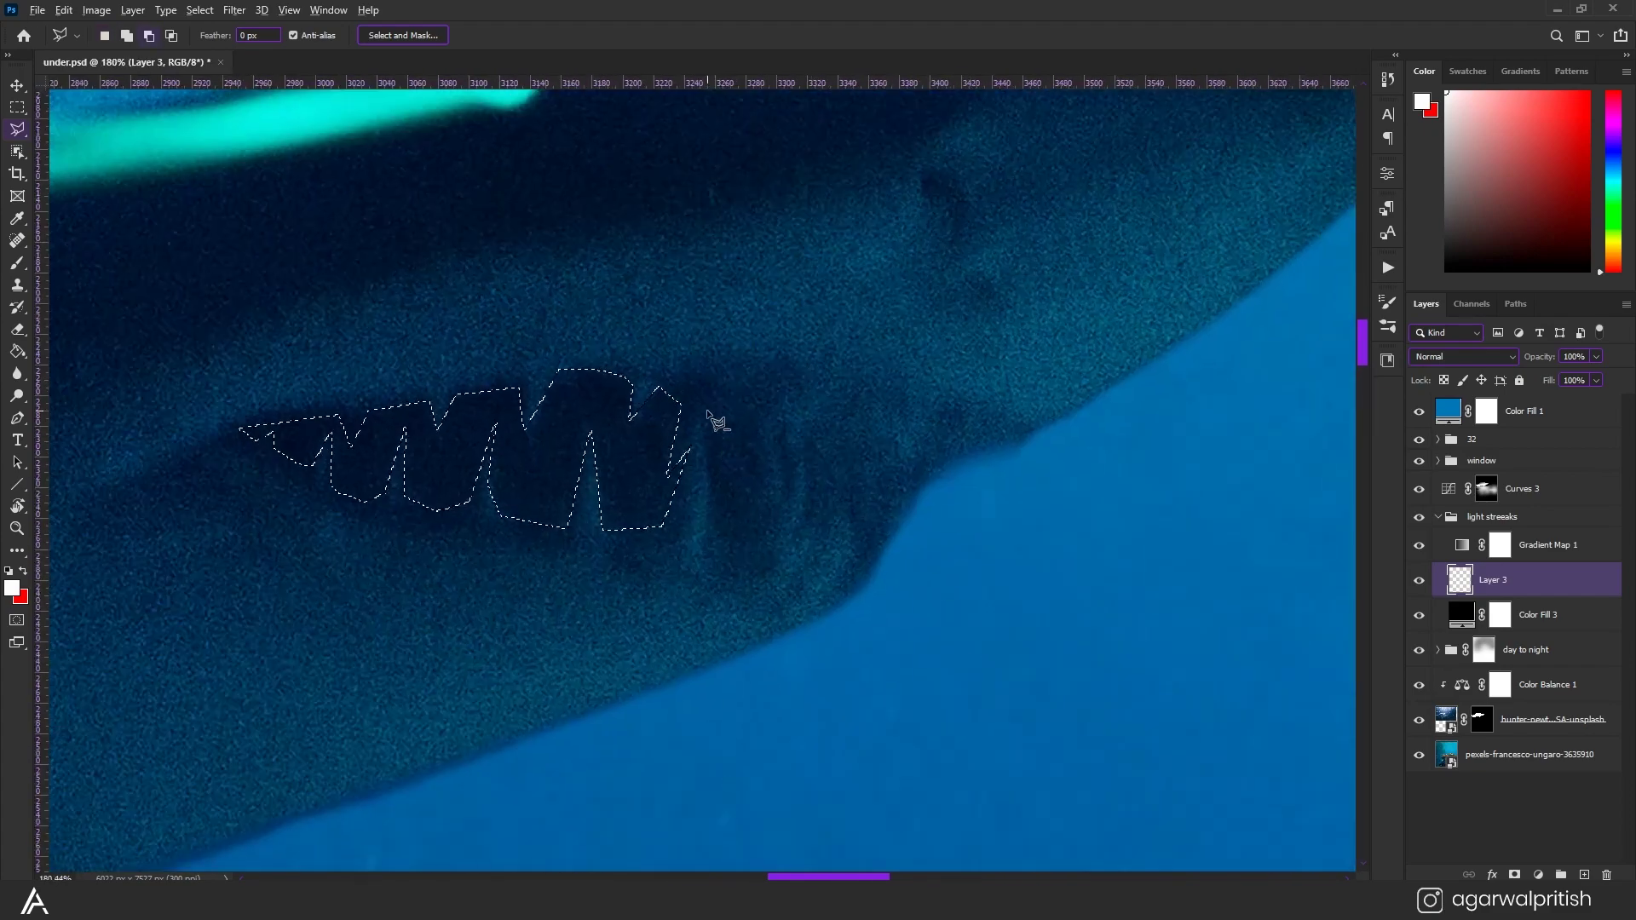
{"action": "left_click", "coordinate": [694, 384]}
{"action": "left_click", "coordinate": [713, 529]}
{"action": "left_click", "coordinate": [749, 392]}
{"action": "left_click", "coordinate": [767, 511]}
{"action": "scroll", "coordinate": [716, 409], "scroll_direction": "down", "scroll_amount": 2}
{"action": "left_click", "coordinate": [712, 453]}
{"action": "left_click", "coordinate": [732, 353]}
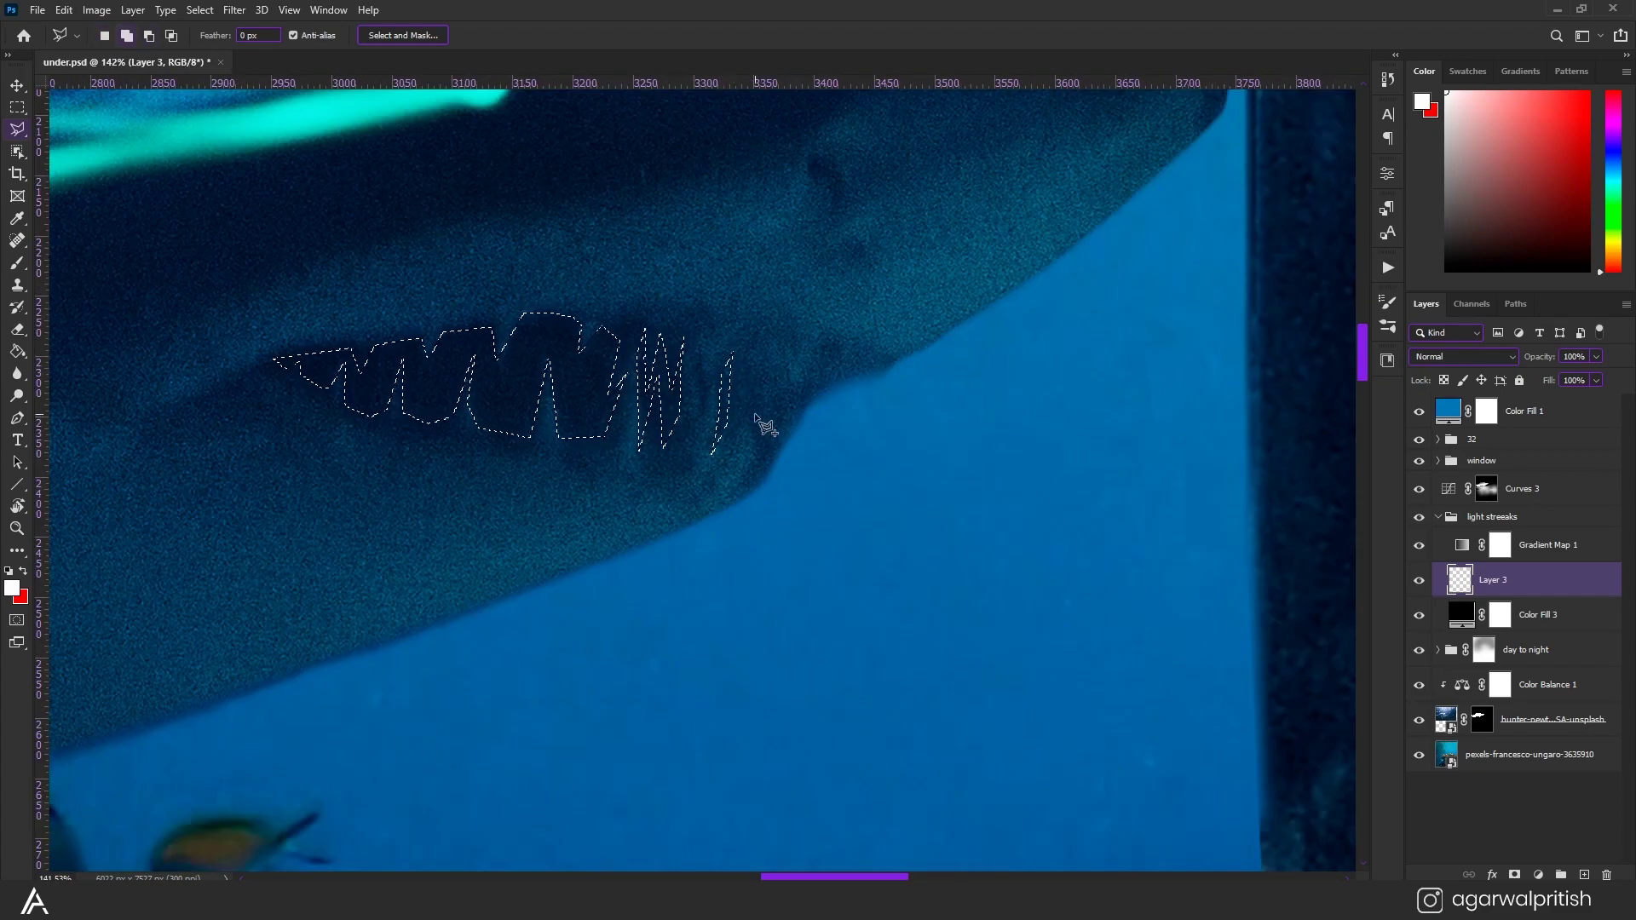
{"action": "double_click", "coordinate": [797, 392]}
{"action": "key", "text": "ctrl+0"}
{"action": "scroll", "coordinate": [696, 407], "scroll_direction": "up", "scroll_amount": 3}
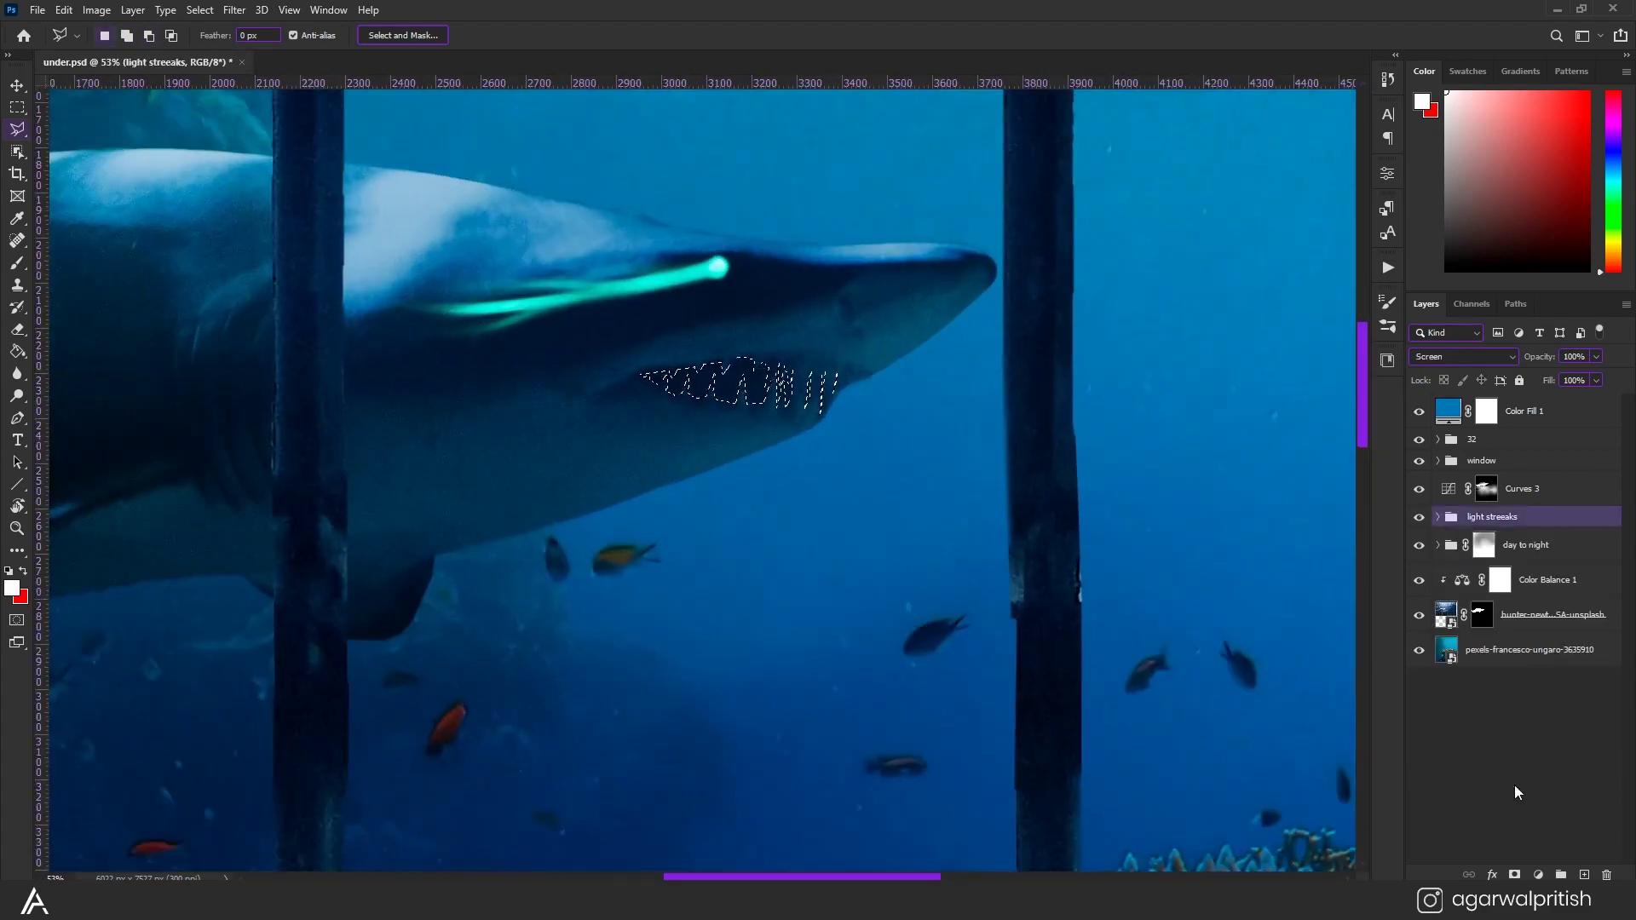
Add a cyan Solid Color fill to the teeth, brush its mask, and invert Color Fill 5's mask.
{"action": "left_click", "coordinate": [1538, 875]}
{"action": "key", "text": "Return"}
{"action": "key", "text": "ctrl+0"}
{"action": "scroll", "coordinate": [891, 484], "scroll_direction": "up", "scroll_amount": 5}
{"action": "key", "text": "b"}
{"action": "key", "text": "d"}
{"action": "key", "text": "x"}
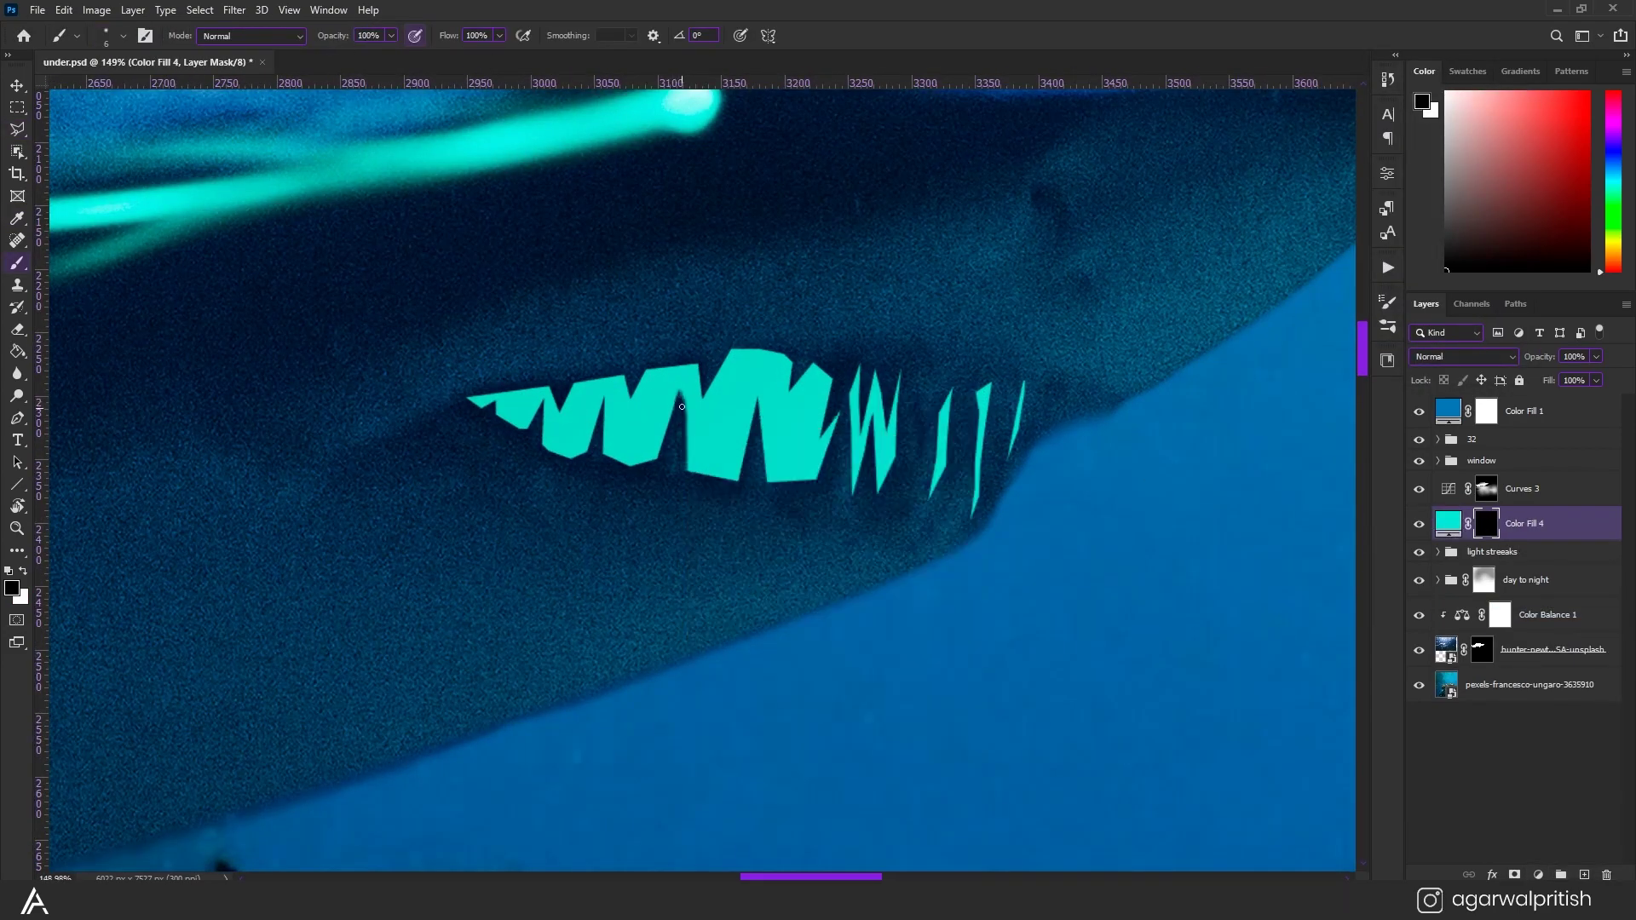
{"action": "left_click_drag", "start_coordinate": [600, 403], "coordinate": [699, 413]}
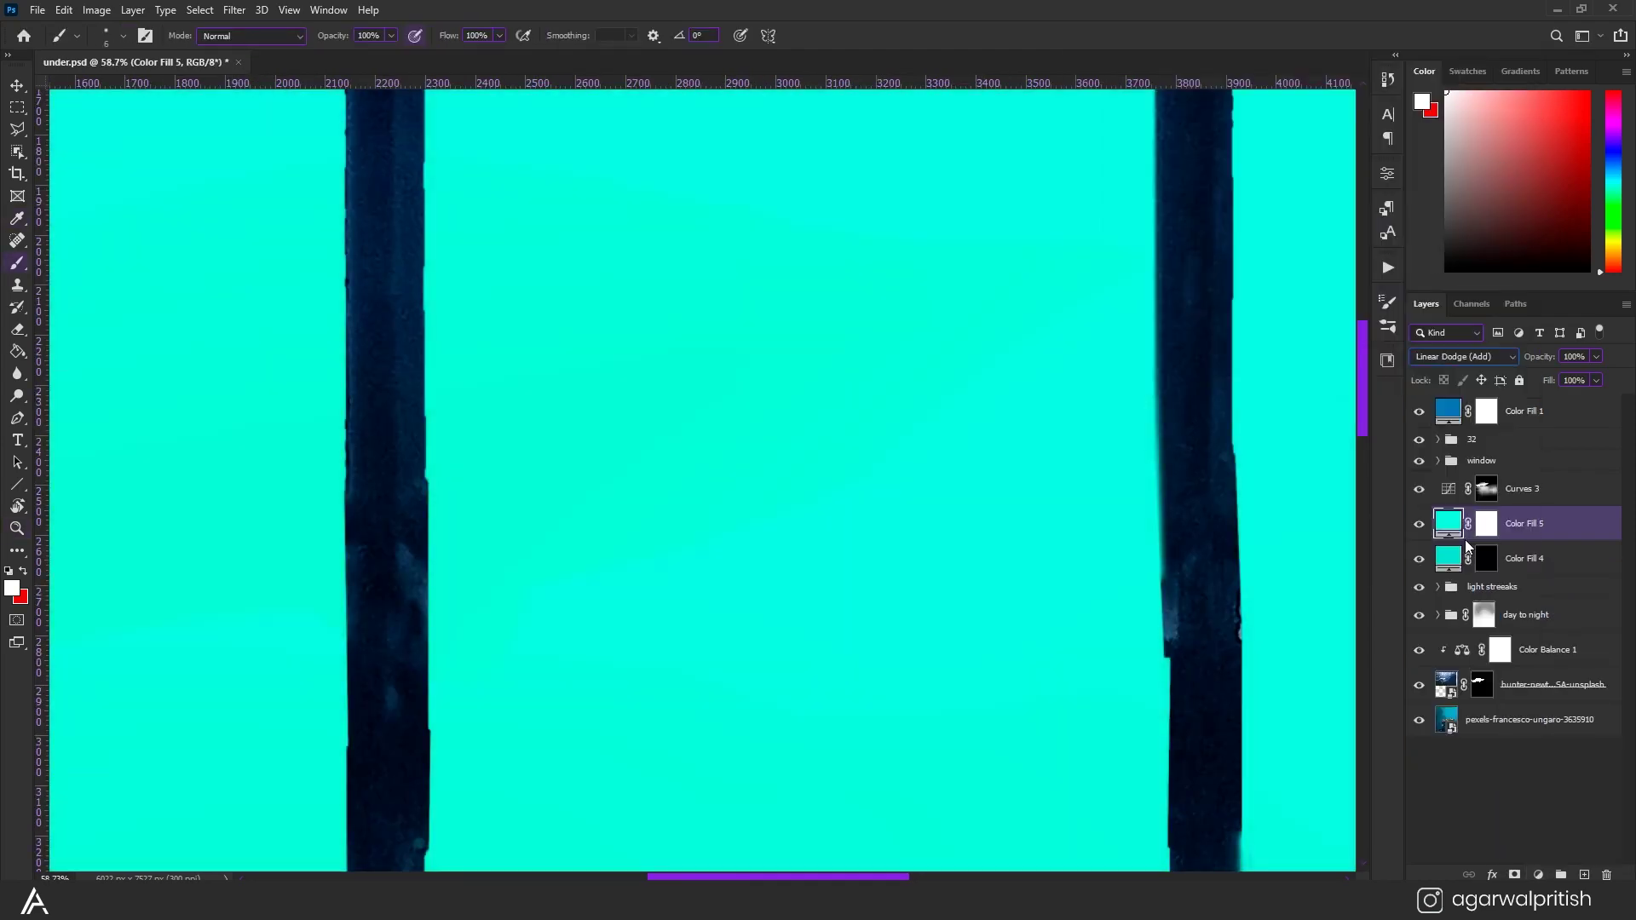
{"action": "left_click", "coordinate": [1486, 523]}
{"action": "key", "text": "ctrl+i"}
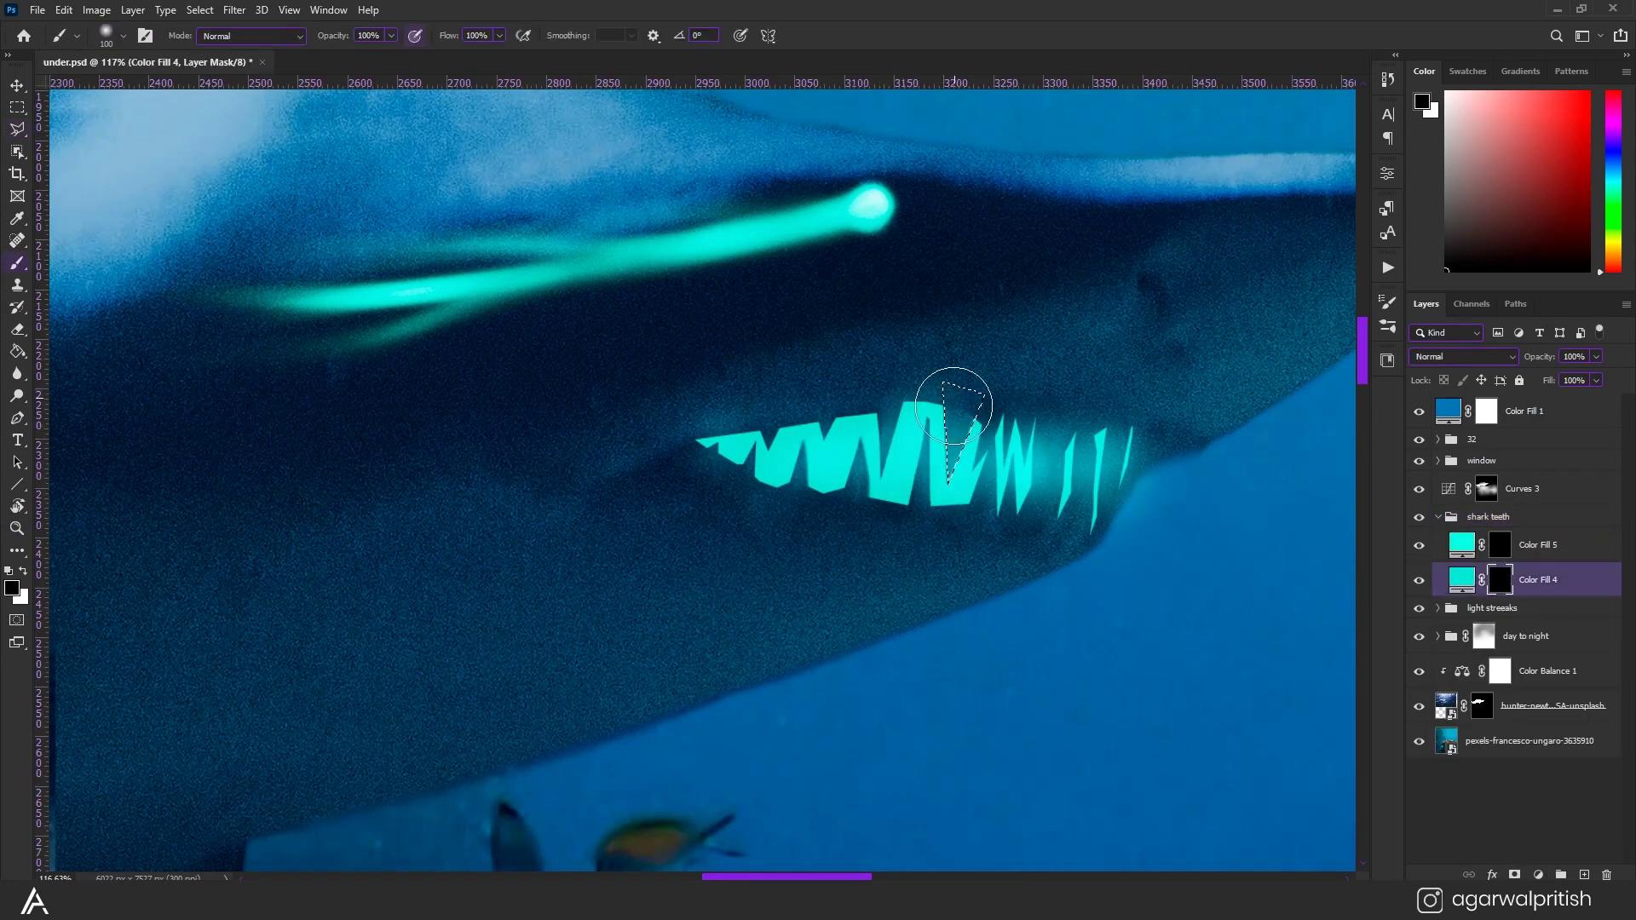
Start a new polygonal outline around another part of the teeth.
{"action": "scroll", "coordinate": [954, 413], "scroll_direction": "down", "scroll_amount": 3}
{"action": "left_click", "coordinate": [923, 483]}
{"action": "left_click", "coordinate": [933, 516]}
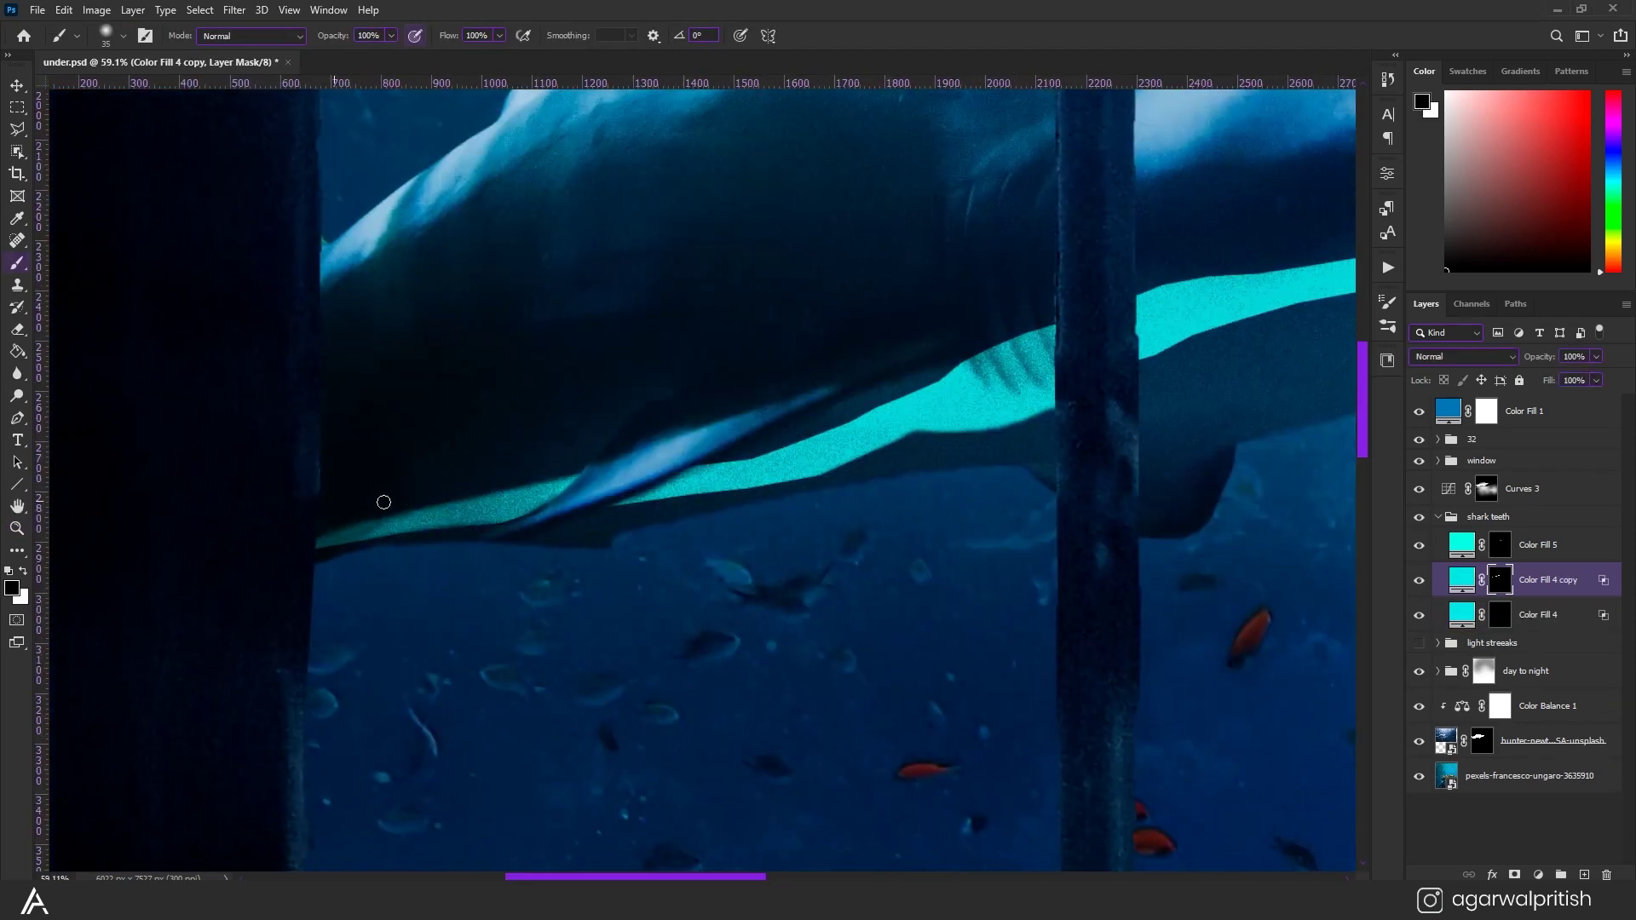
Lasso along the cyan belly stripe's edge and set white as the brush colour.
{"action": "left_click", "coordinate": [17, 128]}
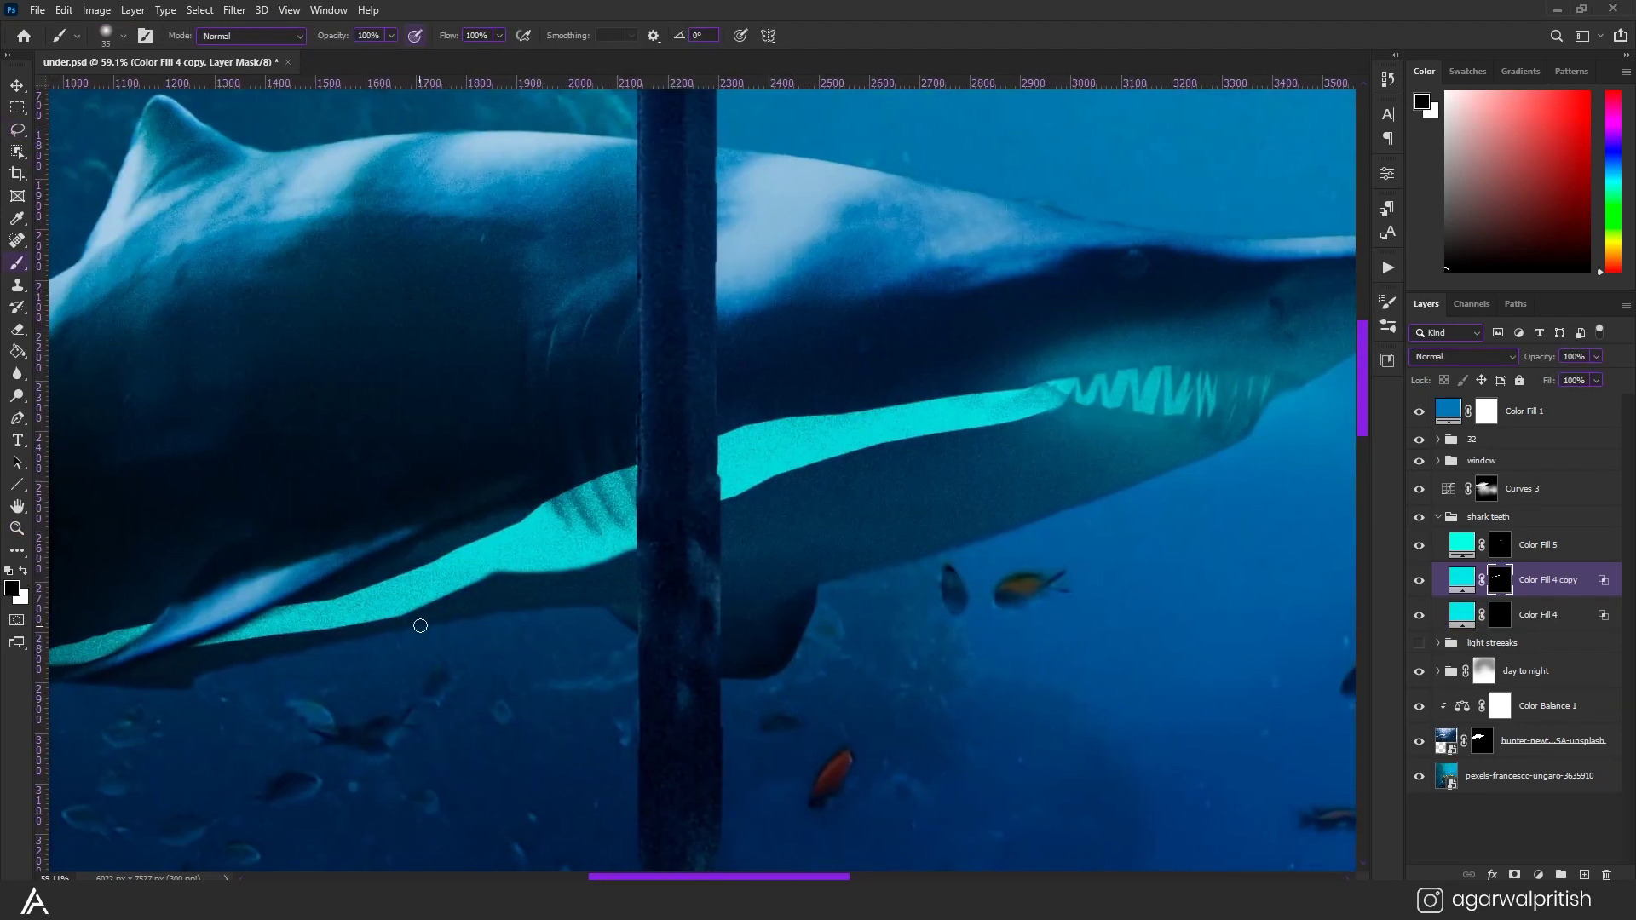
{"action": "left_click_drag", "start_coordinate": [189, 648], "coordinate": [467, 594]}
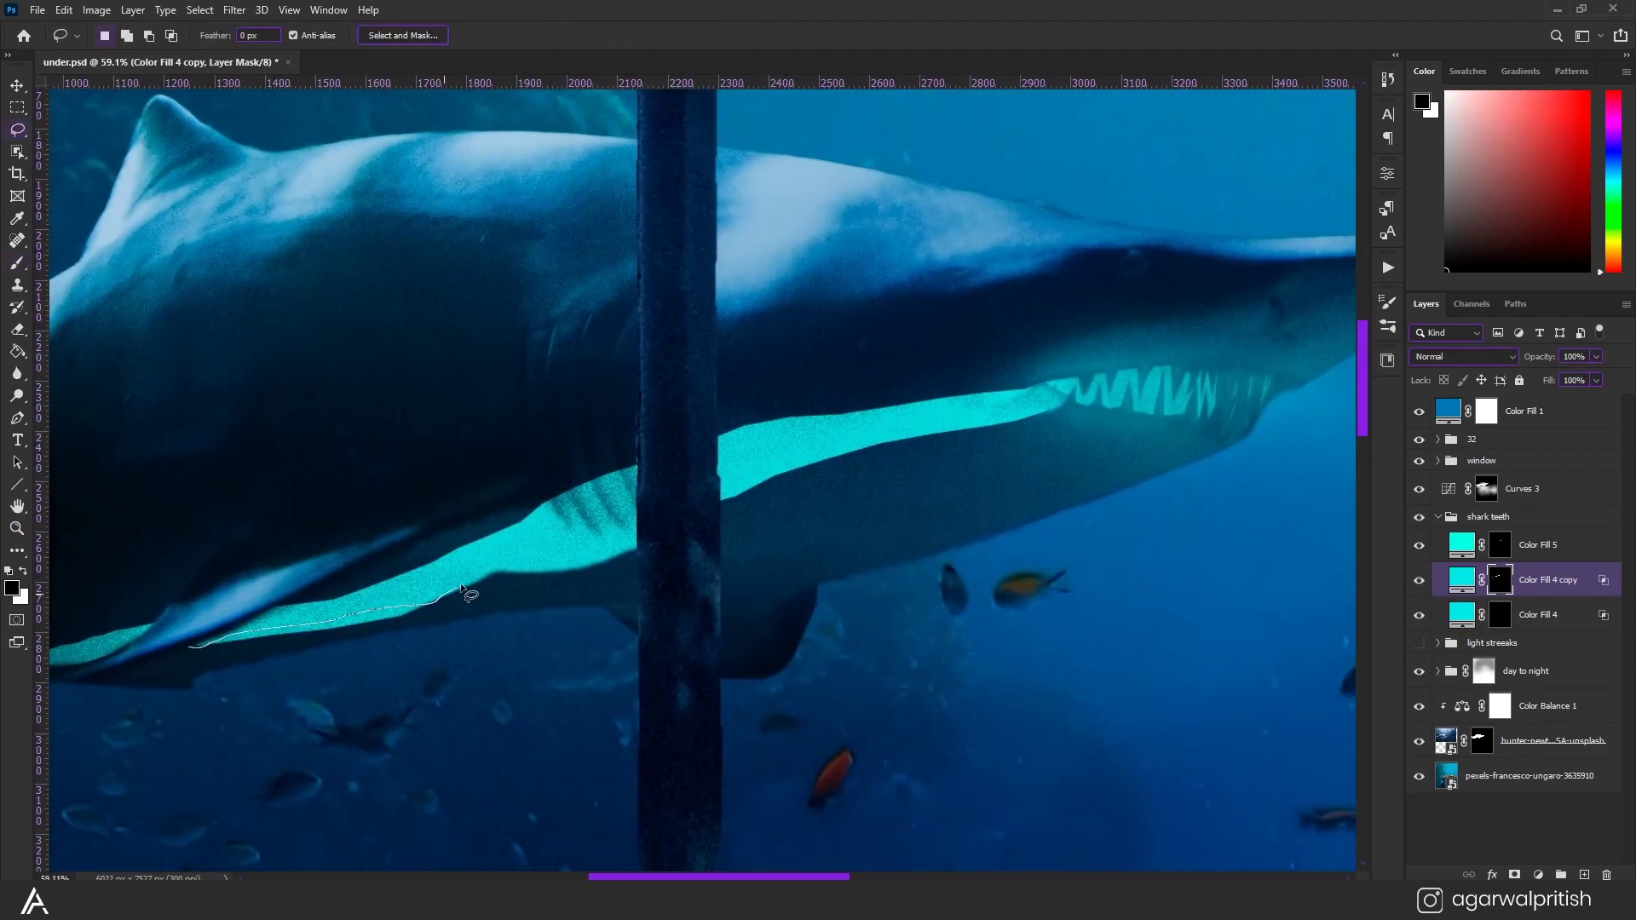
{"action": "key", "text": "b"}
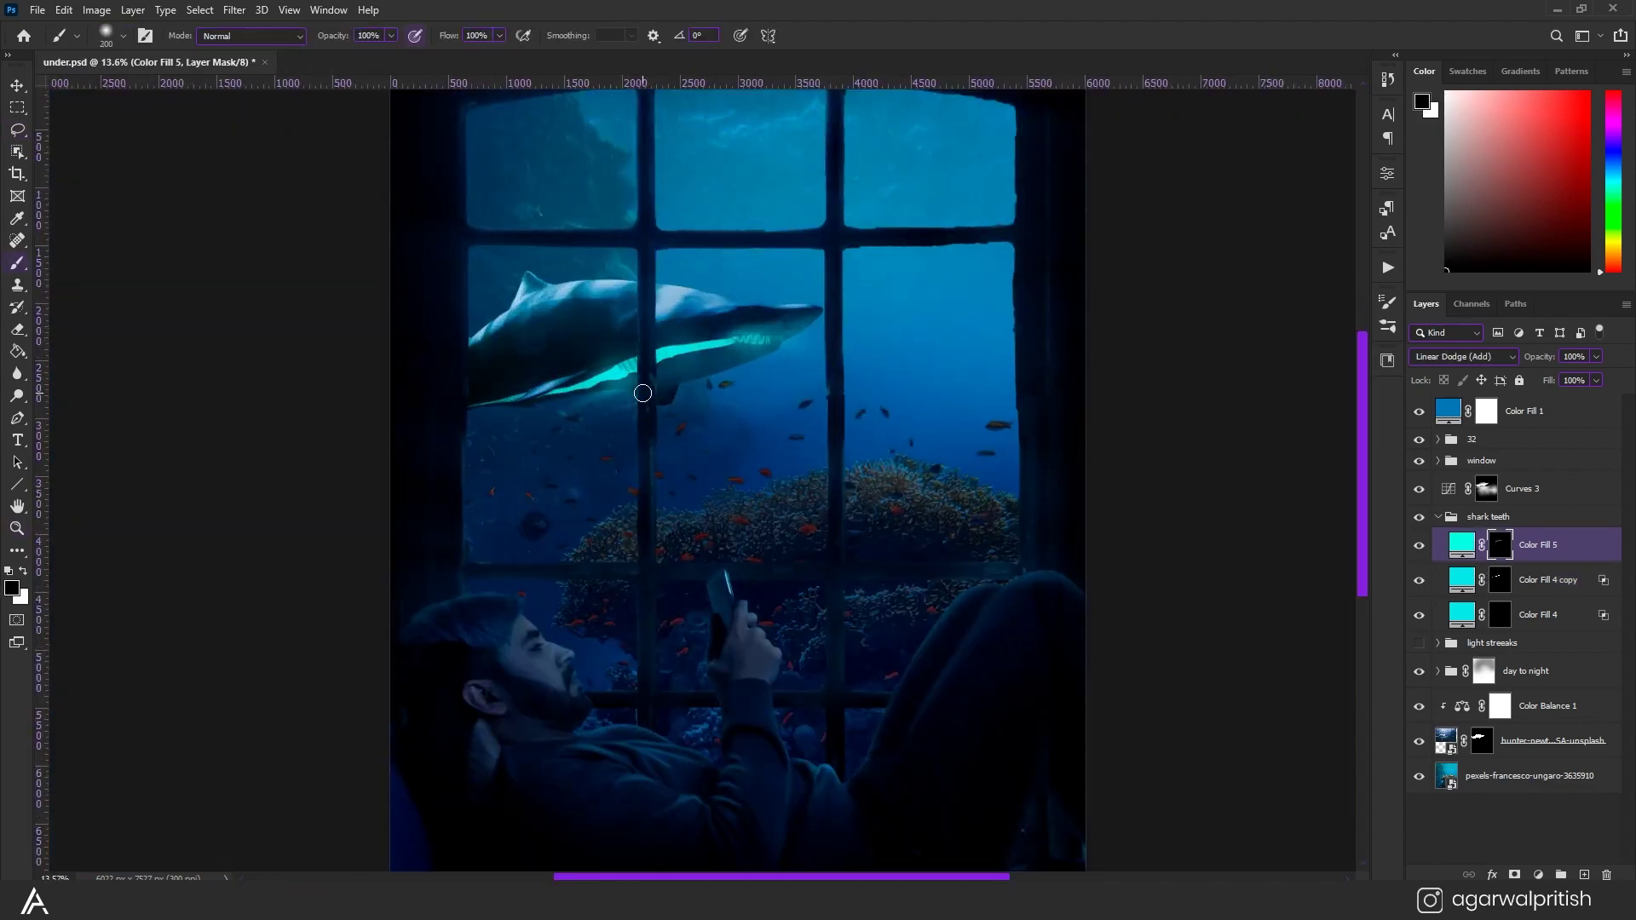
{"action": "key", "text": "x"}
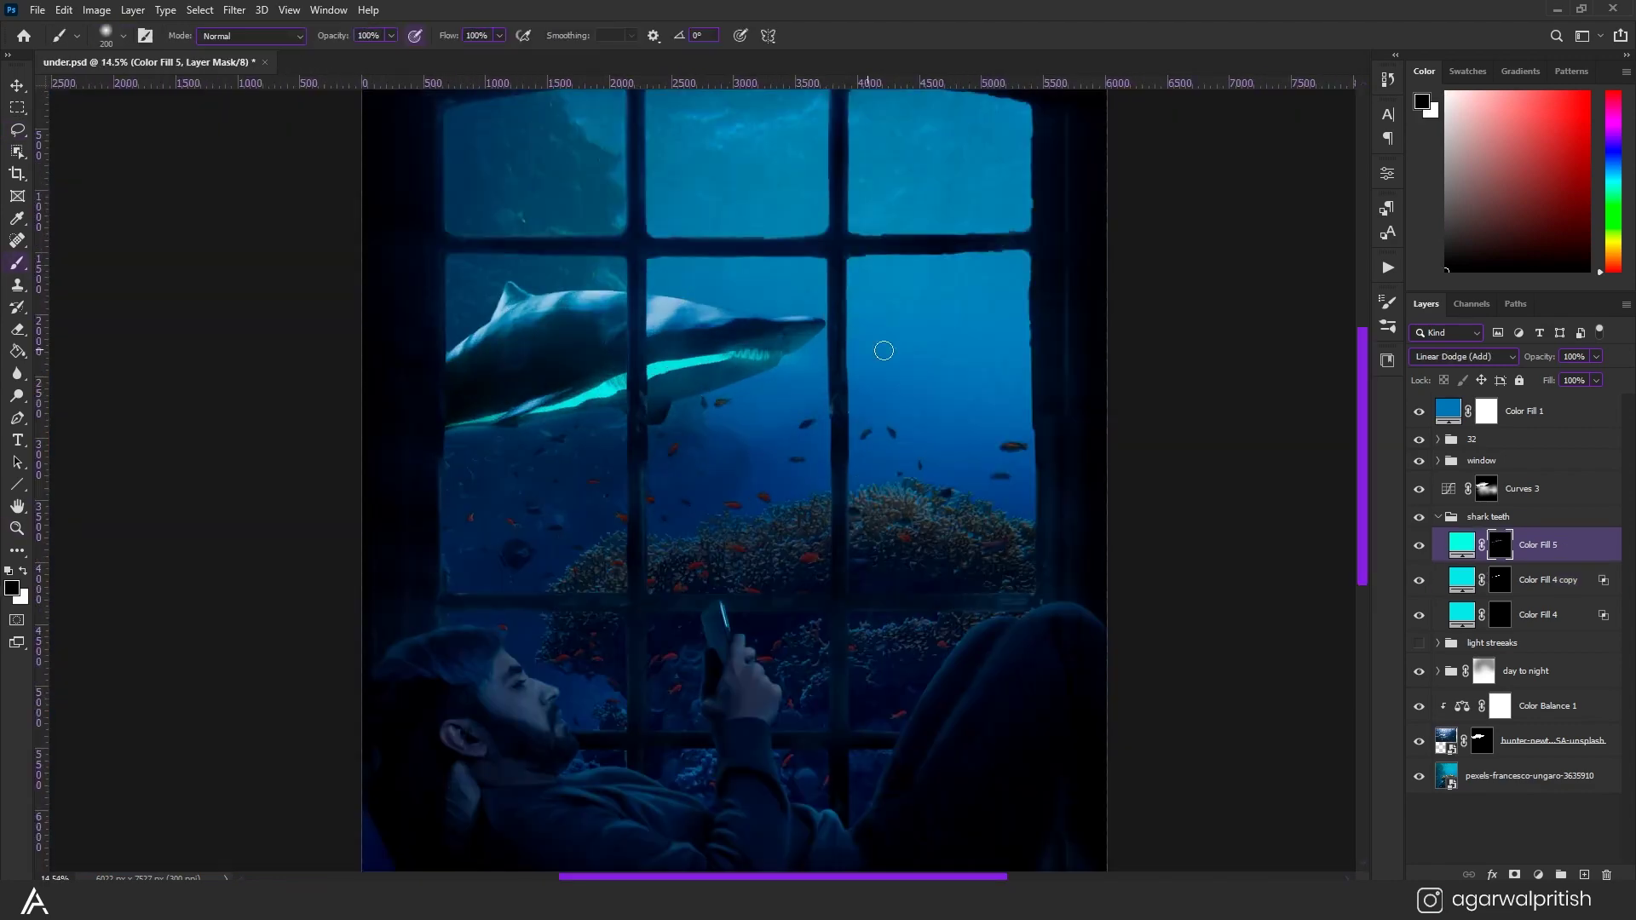
{"action": "scroll", "coordinate": [831, 324], "scroll_direction": "up", "scroll_amount": 2}
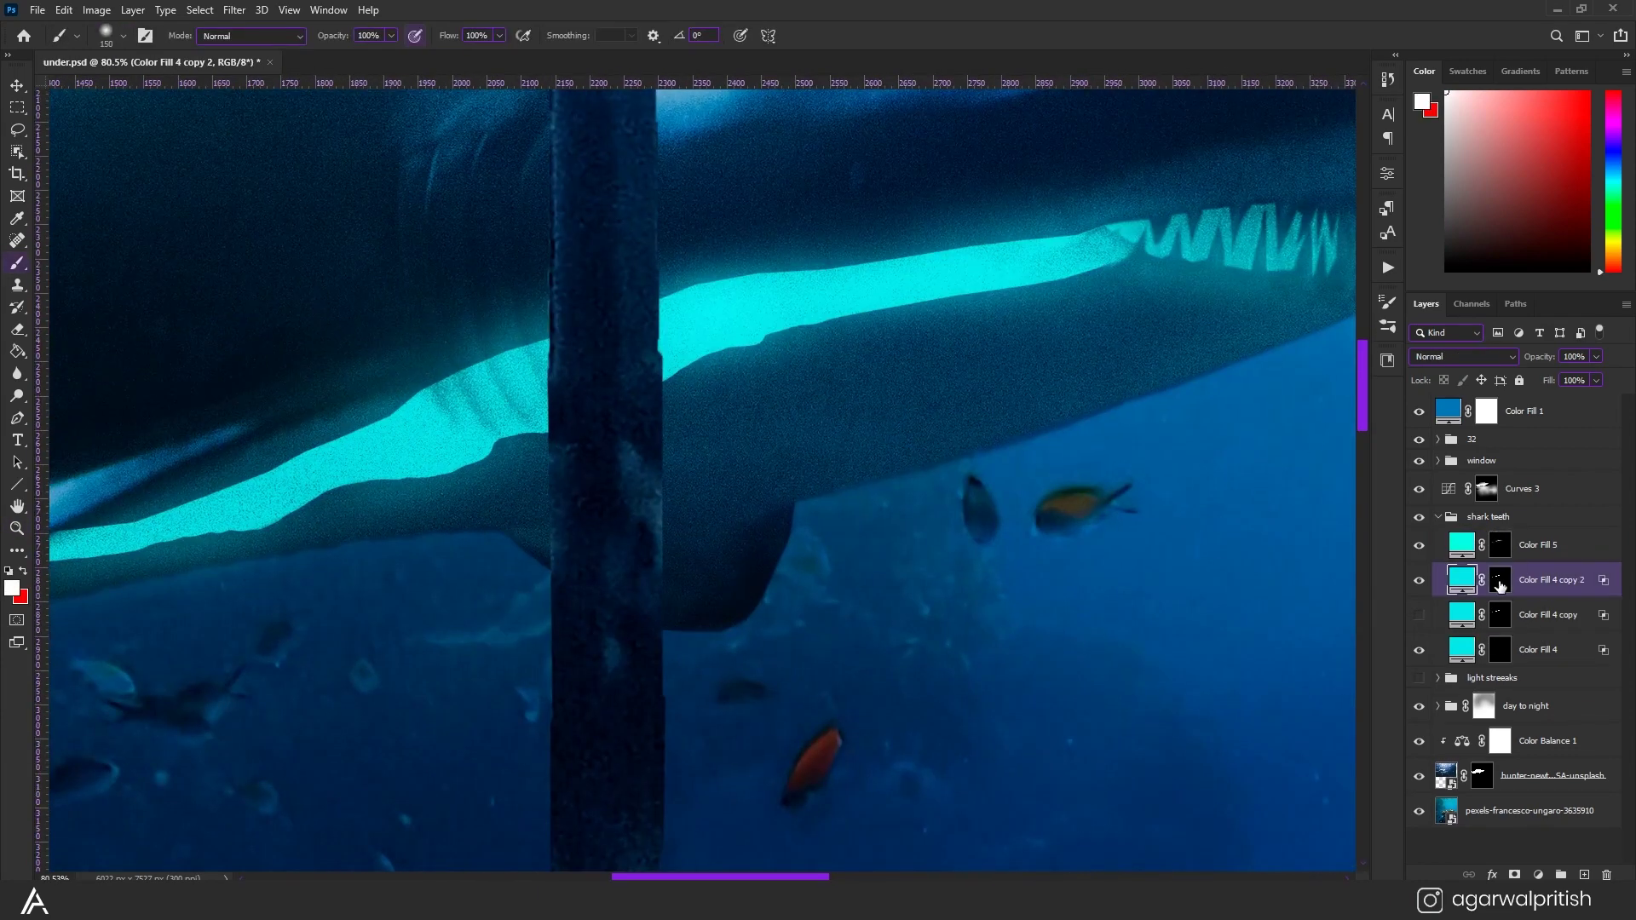
On the Color Fill 4 copy 2 mask, choose a Blizzard brush tilted to -69°.
{"action": "left_click", "coordinate": [1500, 586]}
{"action": "left_click", "coordinate": [124, 35]}
{"action": "scroll", "coordinate": [137, 289], "scroll_direction": "down", "scroll_amount": 5}
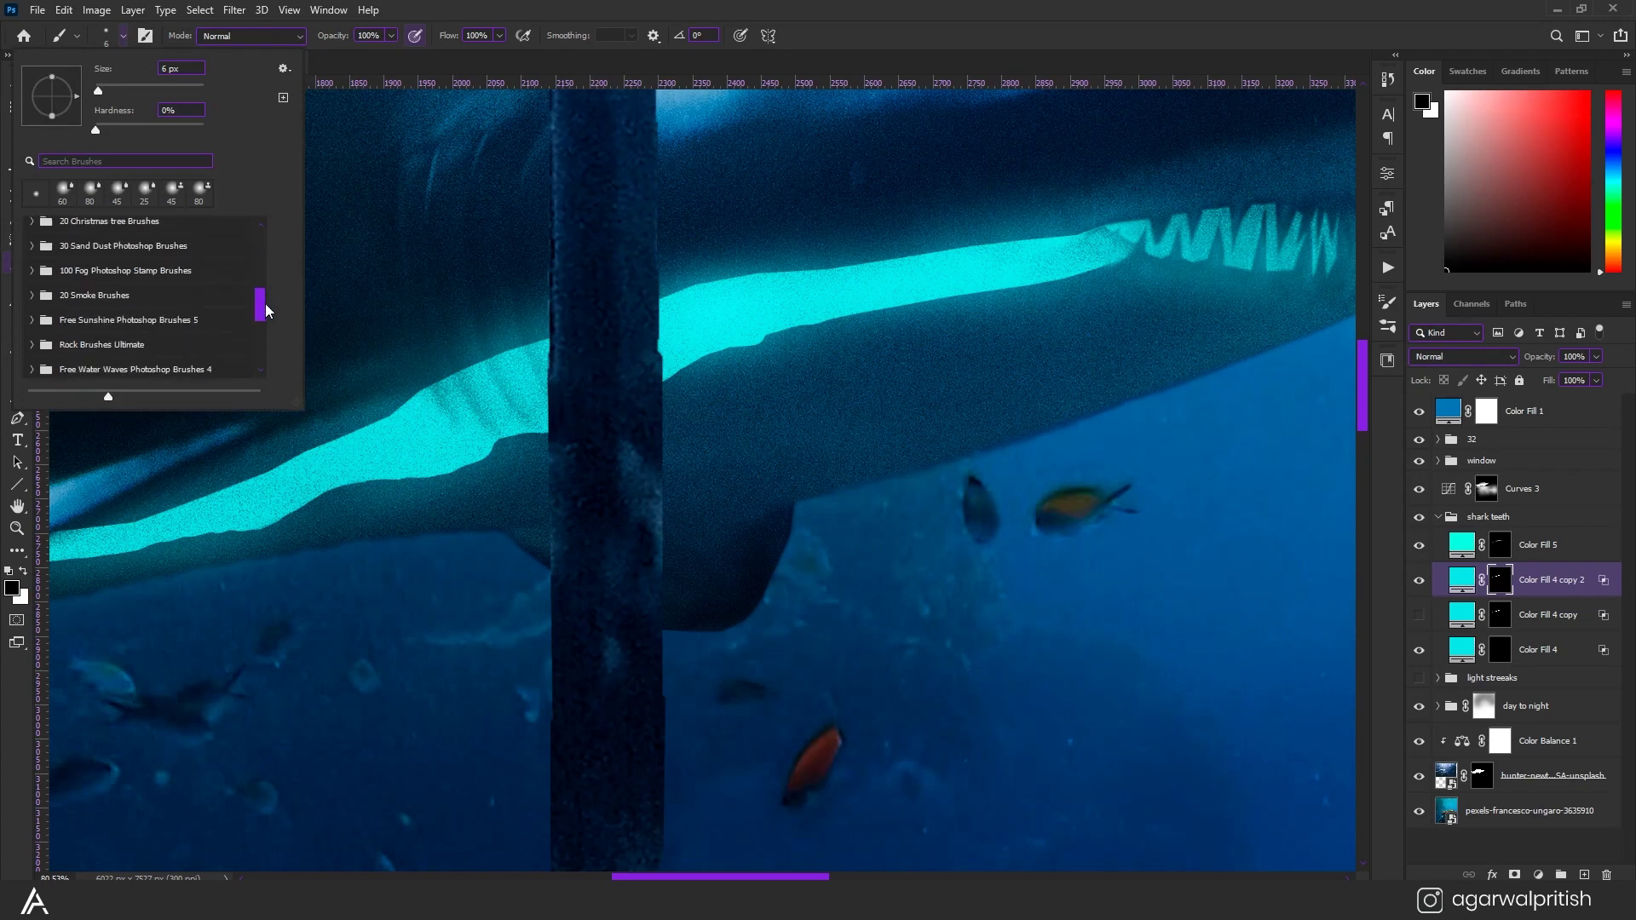
{"action": "left_click", "coordinate": [101, 252]}
{"action": "left_click_drag", "start_coordinate": [69, 125], "coordinate": [64, 119]}
{"action": "key", "text": "Return"}
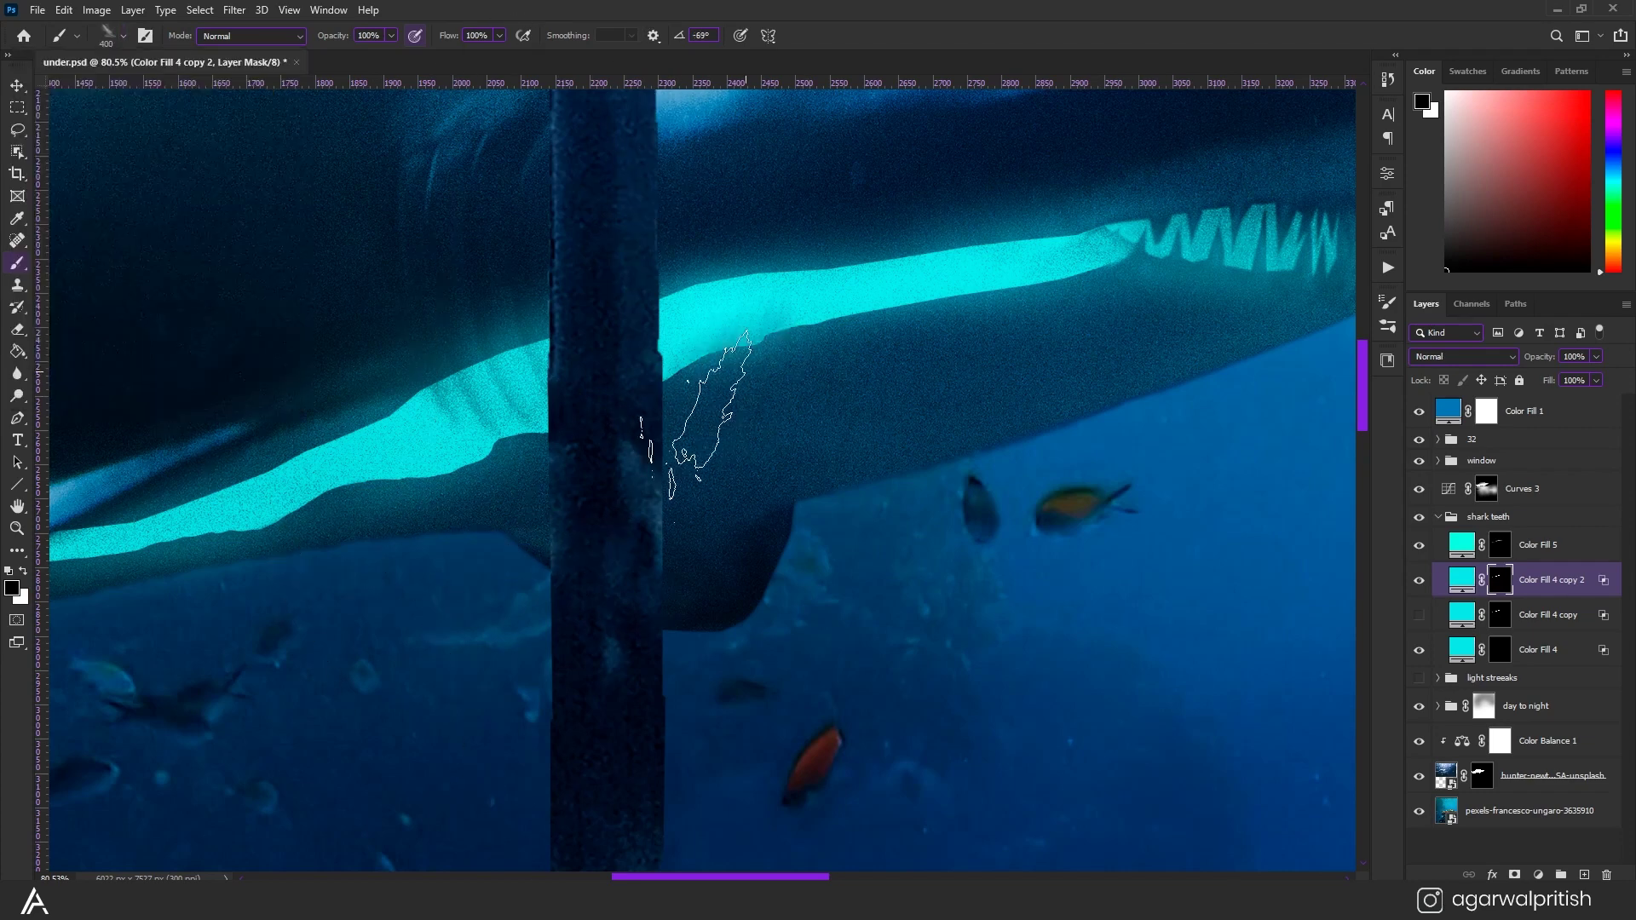
{"action": "scroll", "coordinate": [973, 328], "scroll_direction": "down", "scroll_amount": 1}
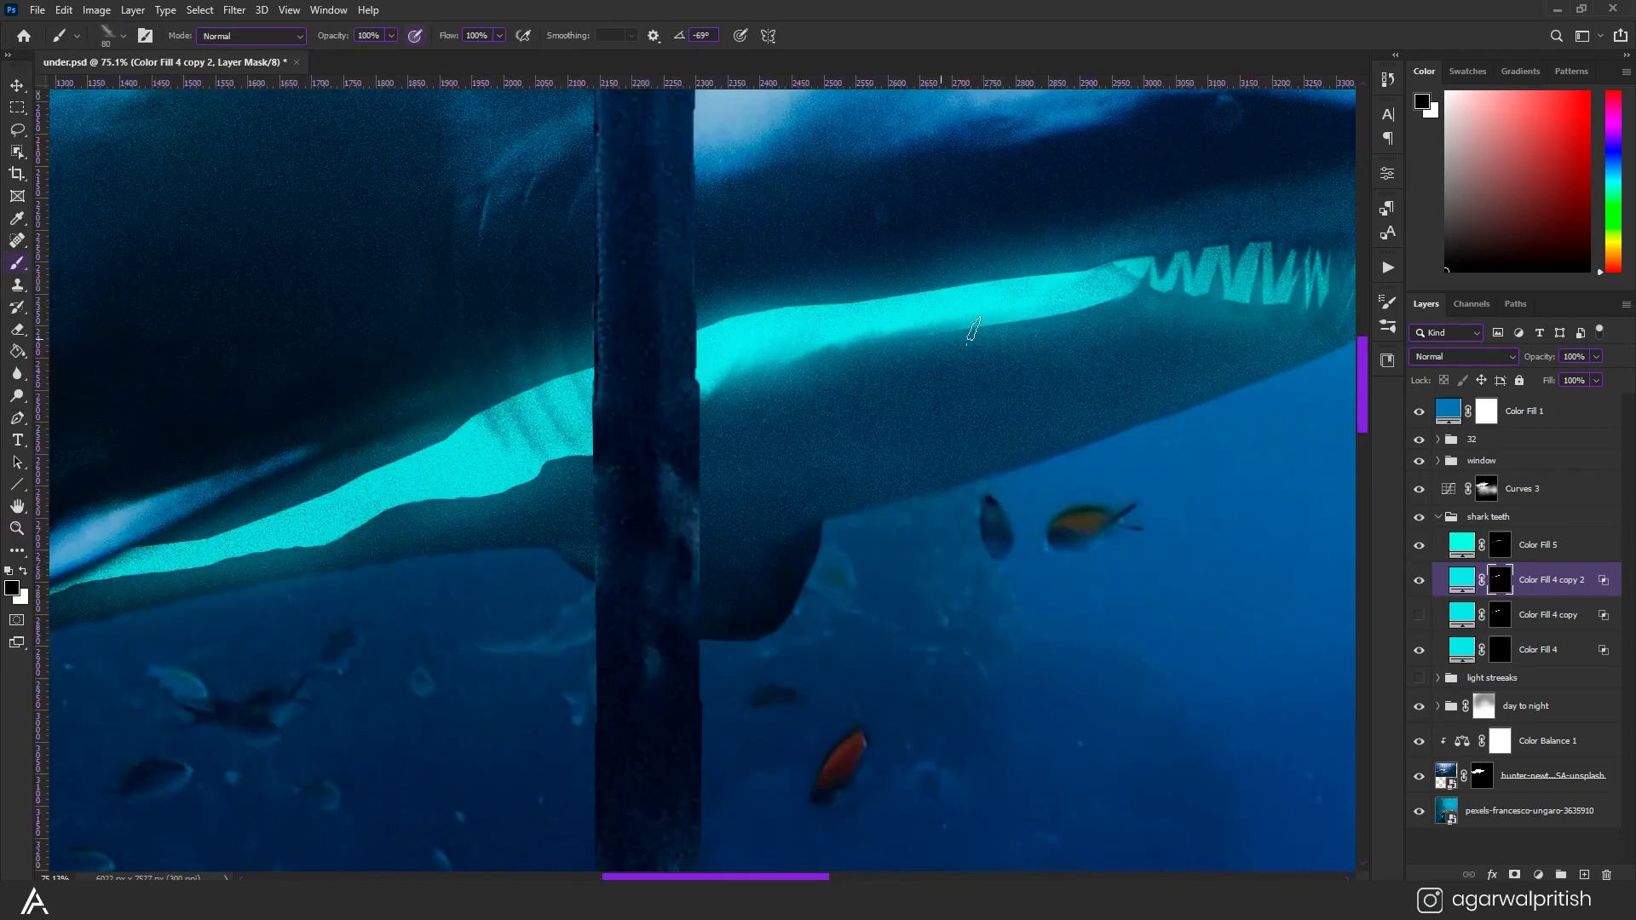
{"action": "scroll", "coordinate": [1044, 315], "scroll_direction": "down", "scroll_amount": 2}
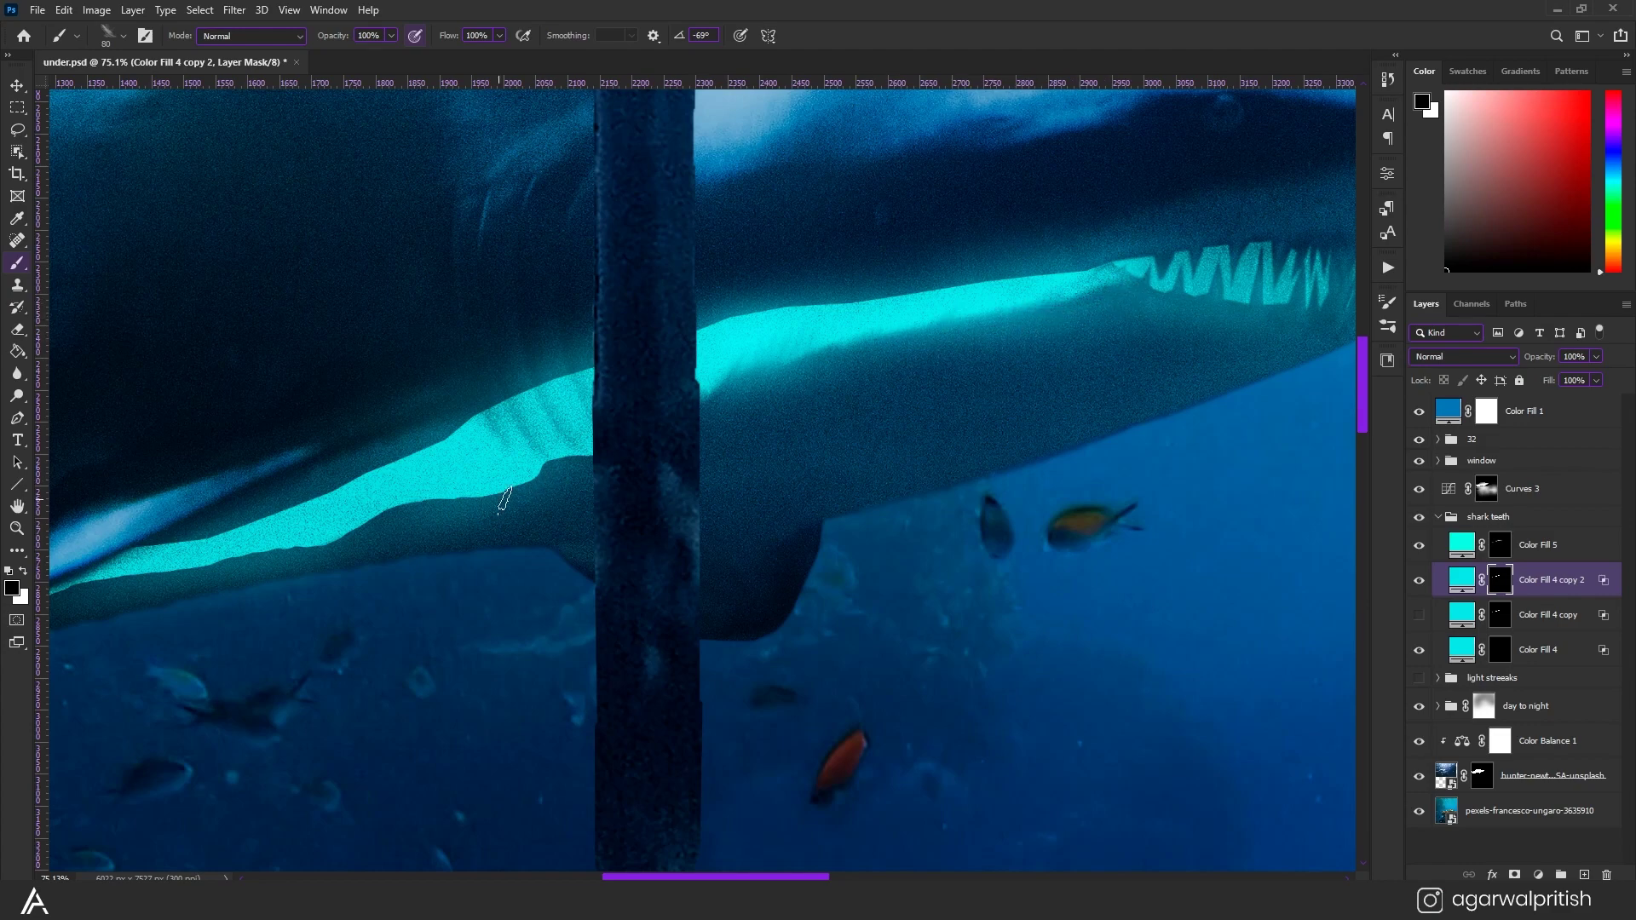
{"action": "scroll", "coordinate": [274, 585], "scroll_direction": "down", "scroll_amount": 3}
{"action": "scroll", "coordinate": [541, 386], "scroll_direction": "down", "scroll_amount": 8}
{"action": "scroll", "coordinate": [541, 386], "scroll_direction": "up", "scroll_amount": 5}
Mask away parts of the belly glow edge with a large textured brush, then select the layer below.
{"action": "left_click", "coordinate": [107, 35]}
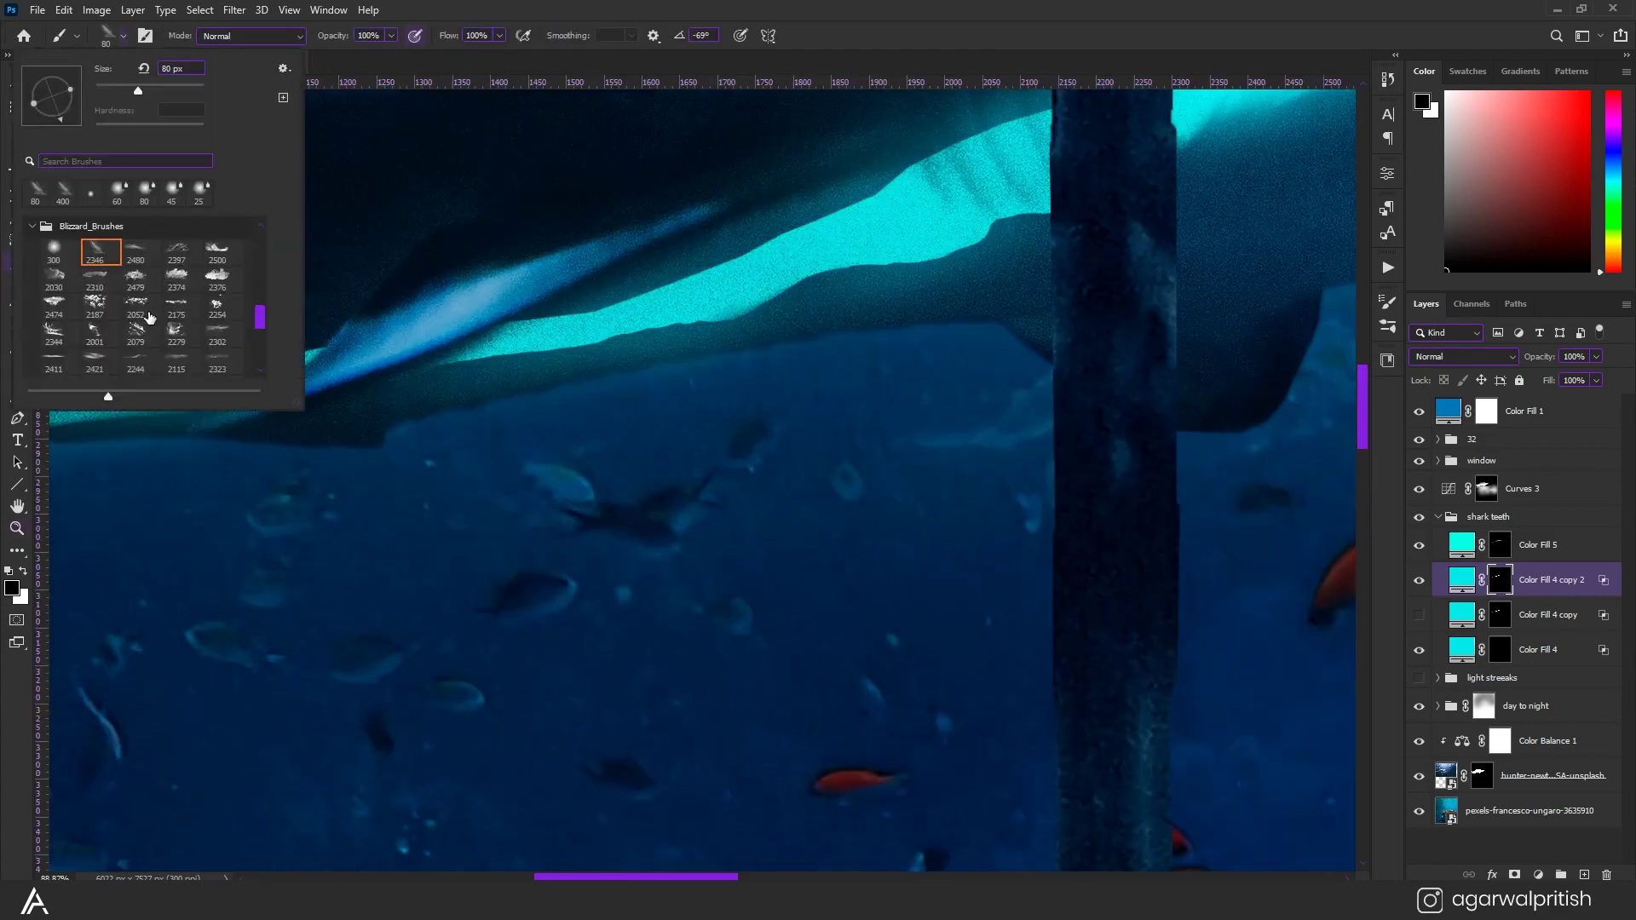
{"action": "scroll", "coordinate": [136, 298], "scroll_direction": "down", "scroll_amount": 3}
{"action": "left_click", "coordinate": [141, 341]}
{"action": "left_click", "coordinate": [165, 26]}
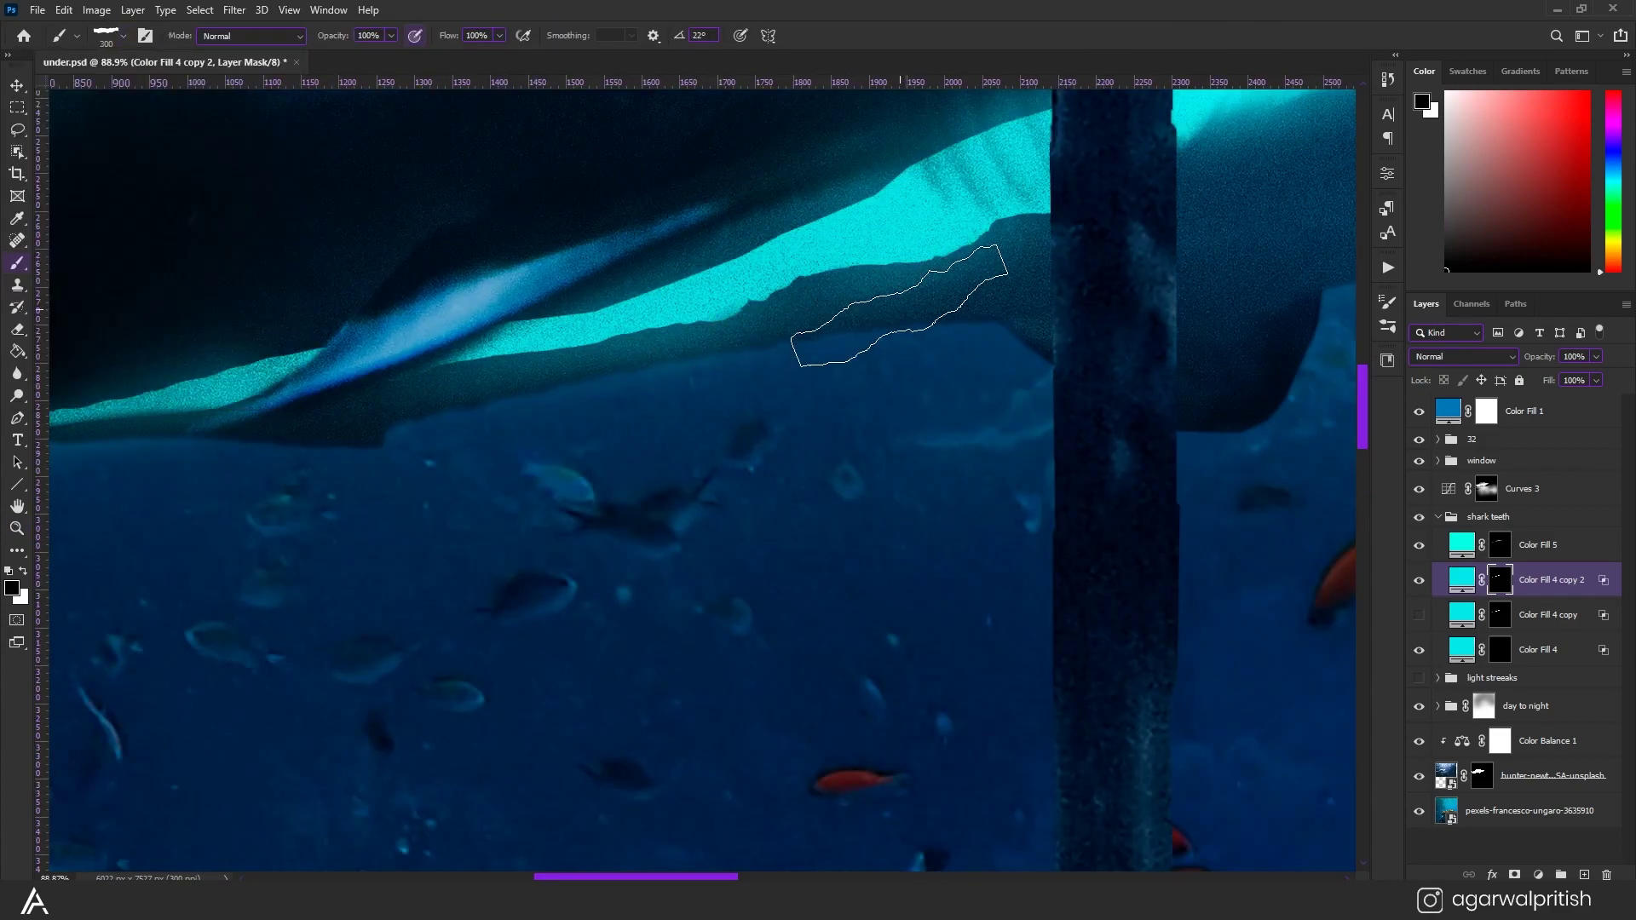
{"action": "scroll", "coordinate": [878, 281], "scroll_direction": "down", "scroll_amount": 5}
{"action": "key", "text": "v"}
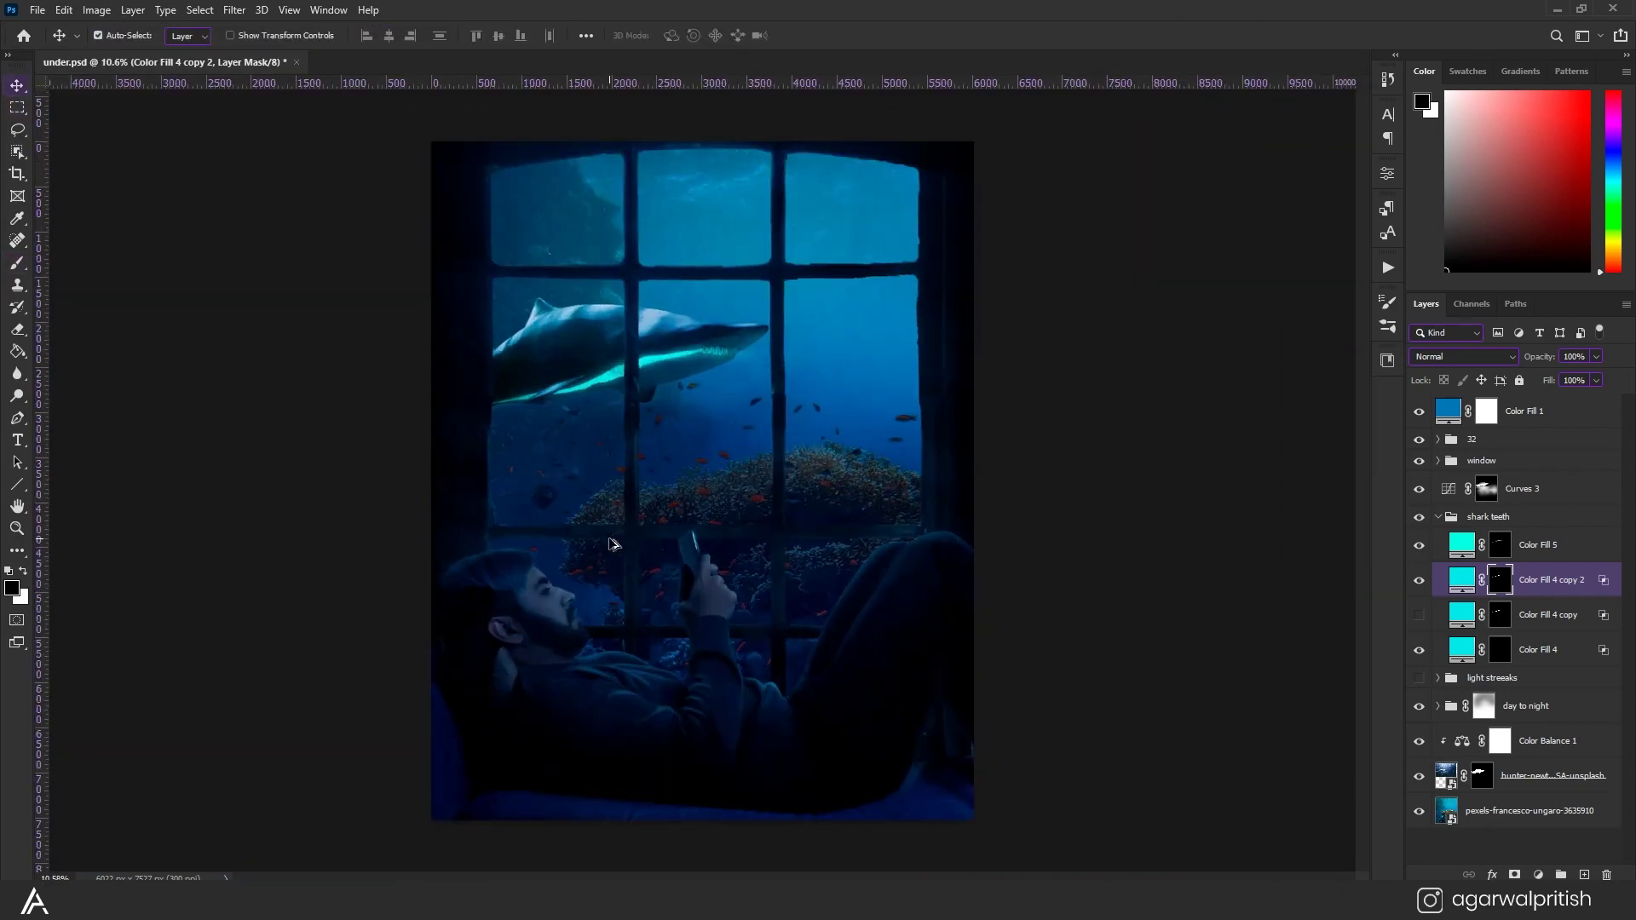
{"action": "scroll", "coordinate": [612, 544], "scroll_direction": "up", "scroll_amount": 1}
{"action": "scroll", "coordinate": [631, 511], "scroll_direction": "up", "scroll_amount": 1}
{"action": "key", "text": "alt+bracketleft"}
Group the shark teeth and light streaks groups into shark elements.
{"action": "scroll", "coordinate": [745, 341], "scroll_direction": "up", "scroll_amount": 5}
{"action": "key", "text": "alt+bracketleft"}
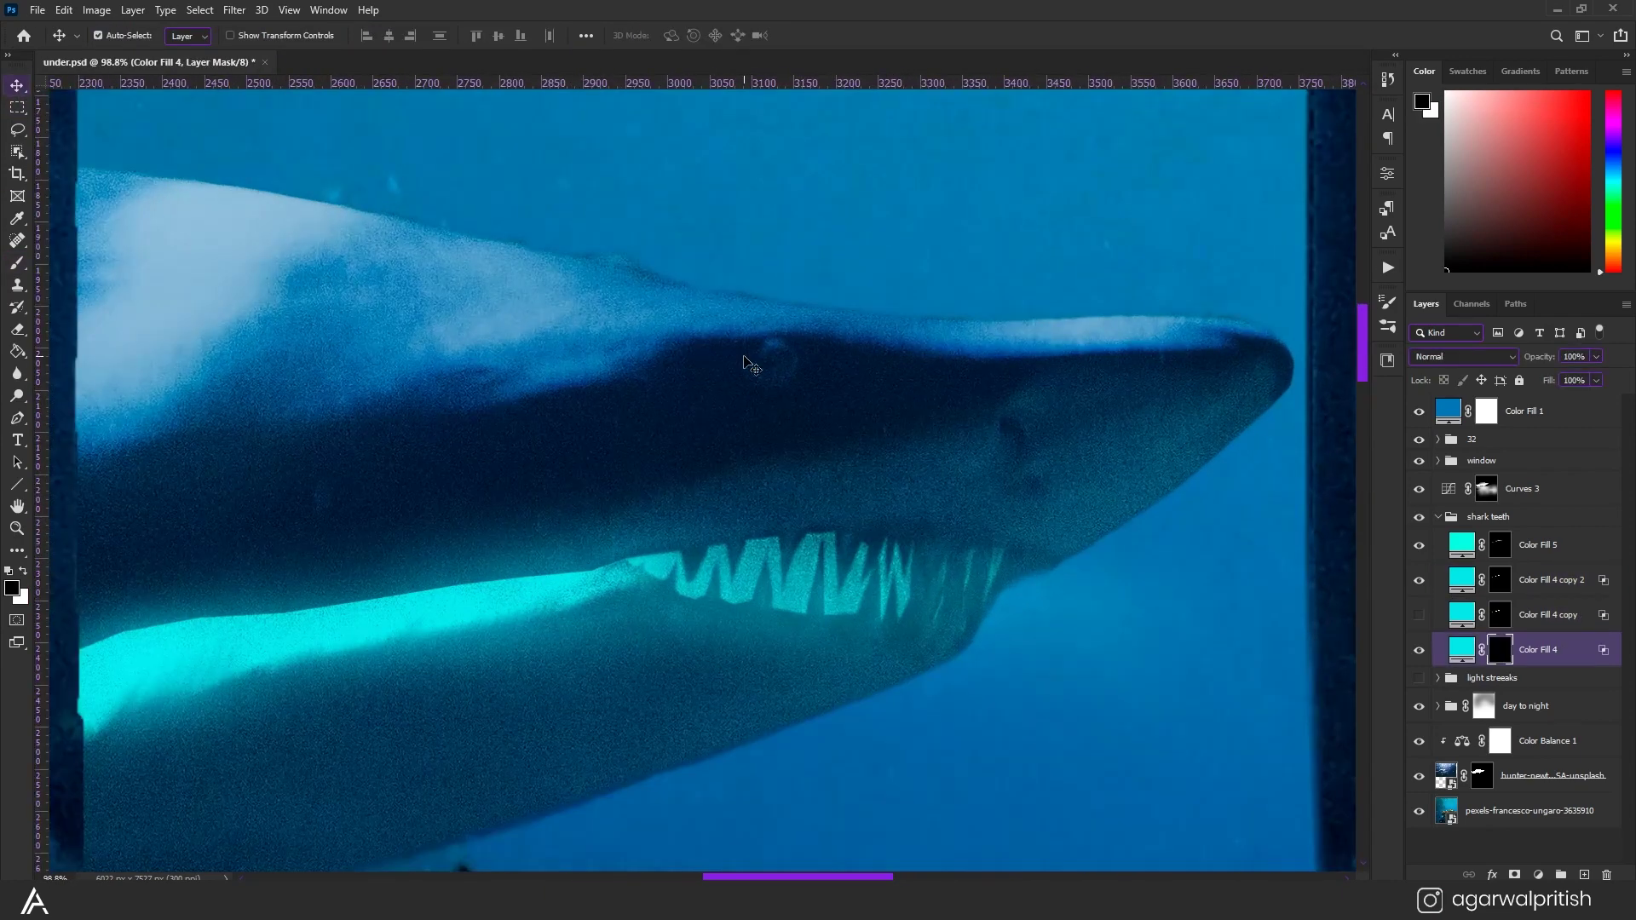
{"action": "left_click", "coordinate": [1479, 537]}
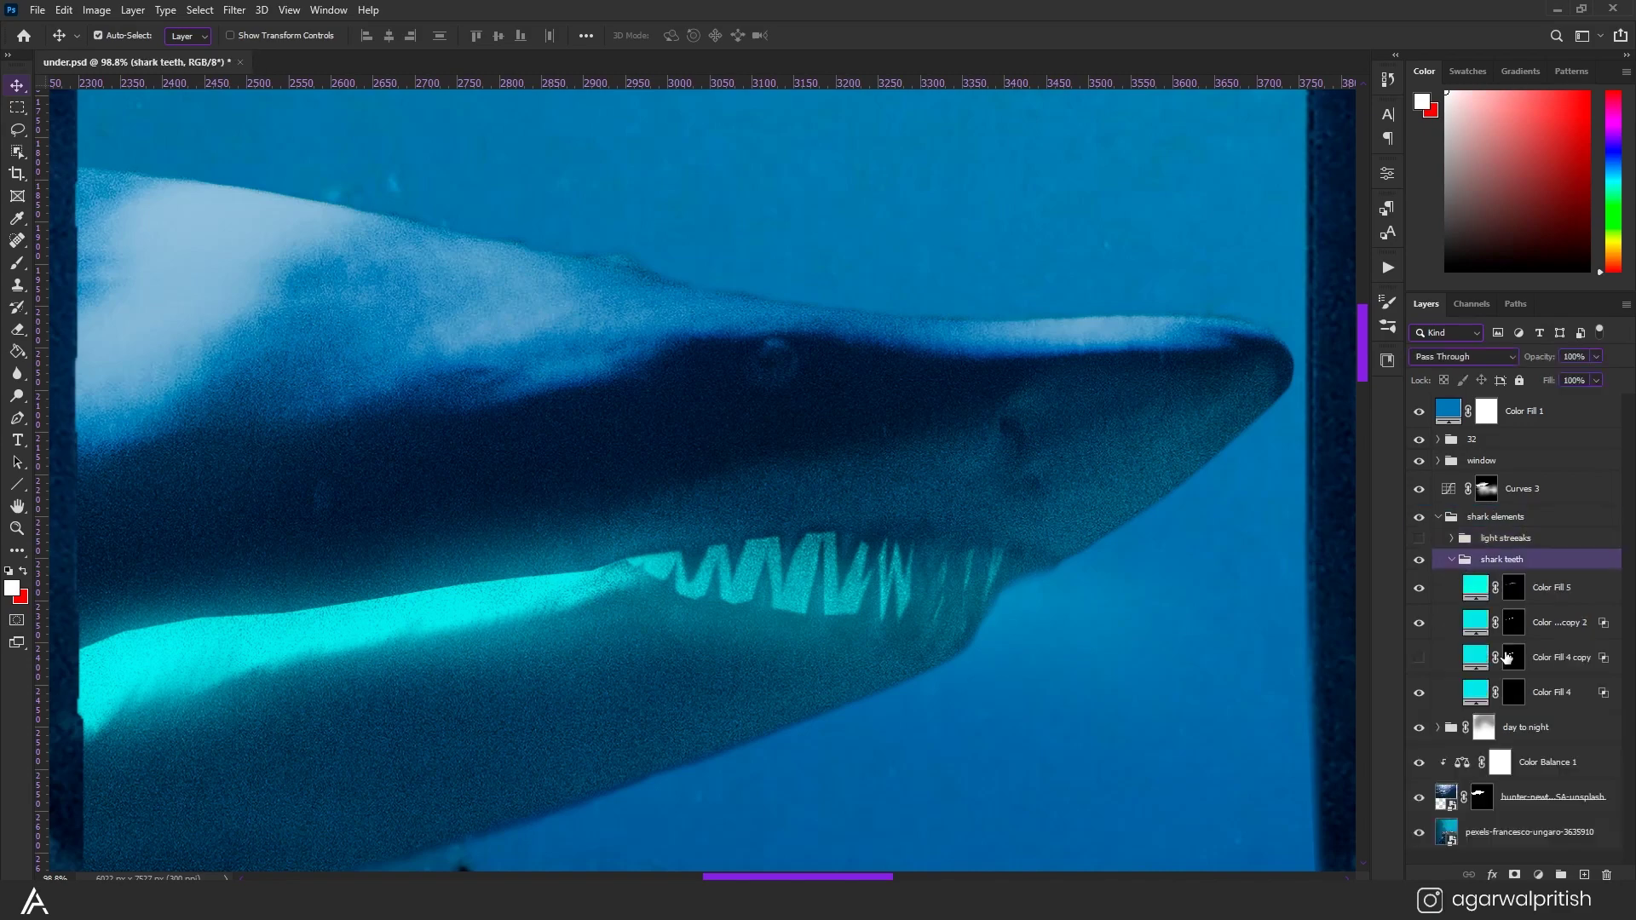
{"action": "key", "text": "b"}
{"action": "left_click", "coordinate": [1538, 875]}
Add a brightening Levels adjustment with a black mask and pick a soft round brush for the eye glint.
{"action": "left_click", "coordinate": [1483, 520]}
{"action": "left_click_drag", "start_coordinate": [1242, 352], "coordinate": [1193, 352]}
{"action": "key", "text": "ctrl+i"}
{"action": "left_click", "coordinate": [123, 35]}
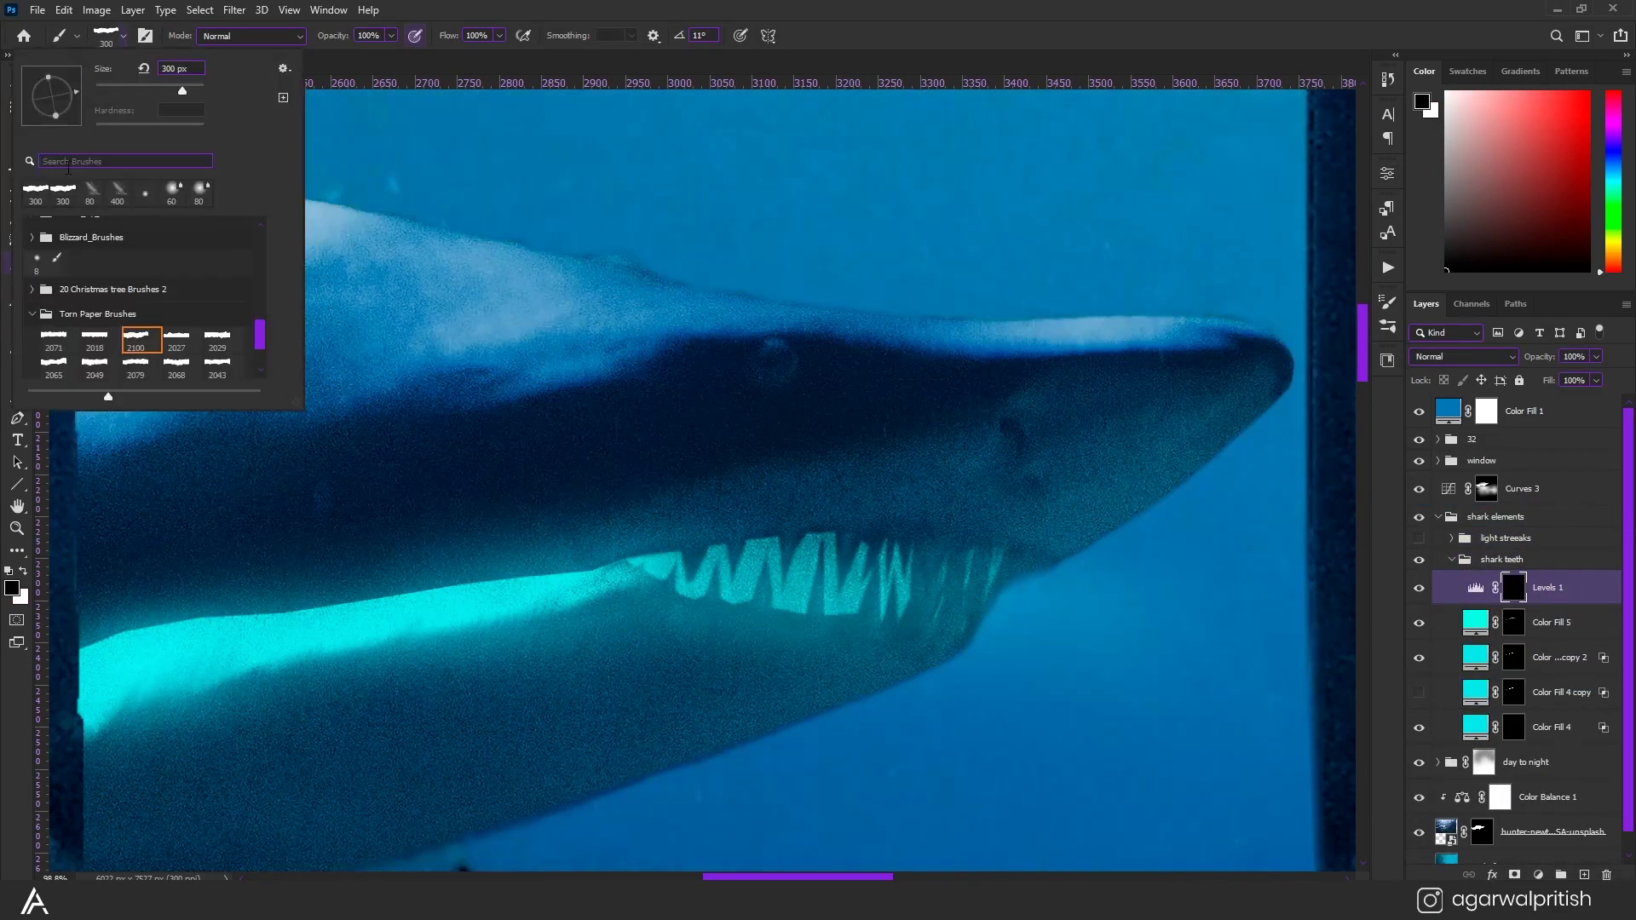
{"action": "left_click", "coordinate": [171, 354]}
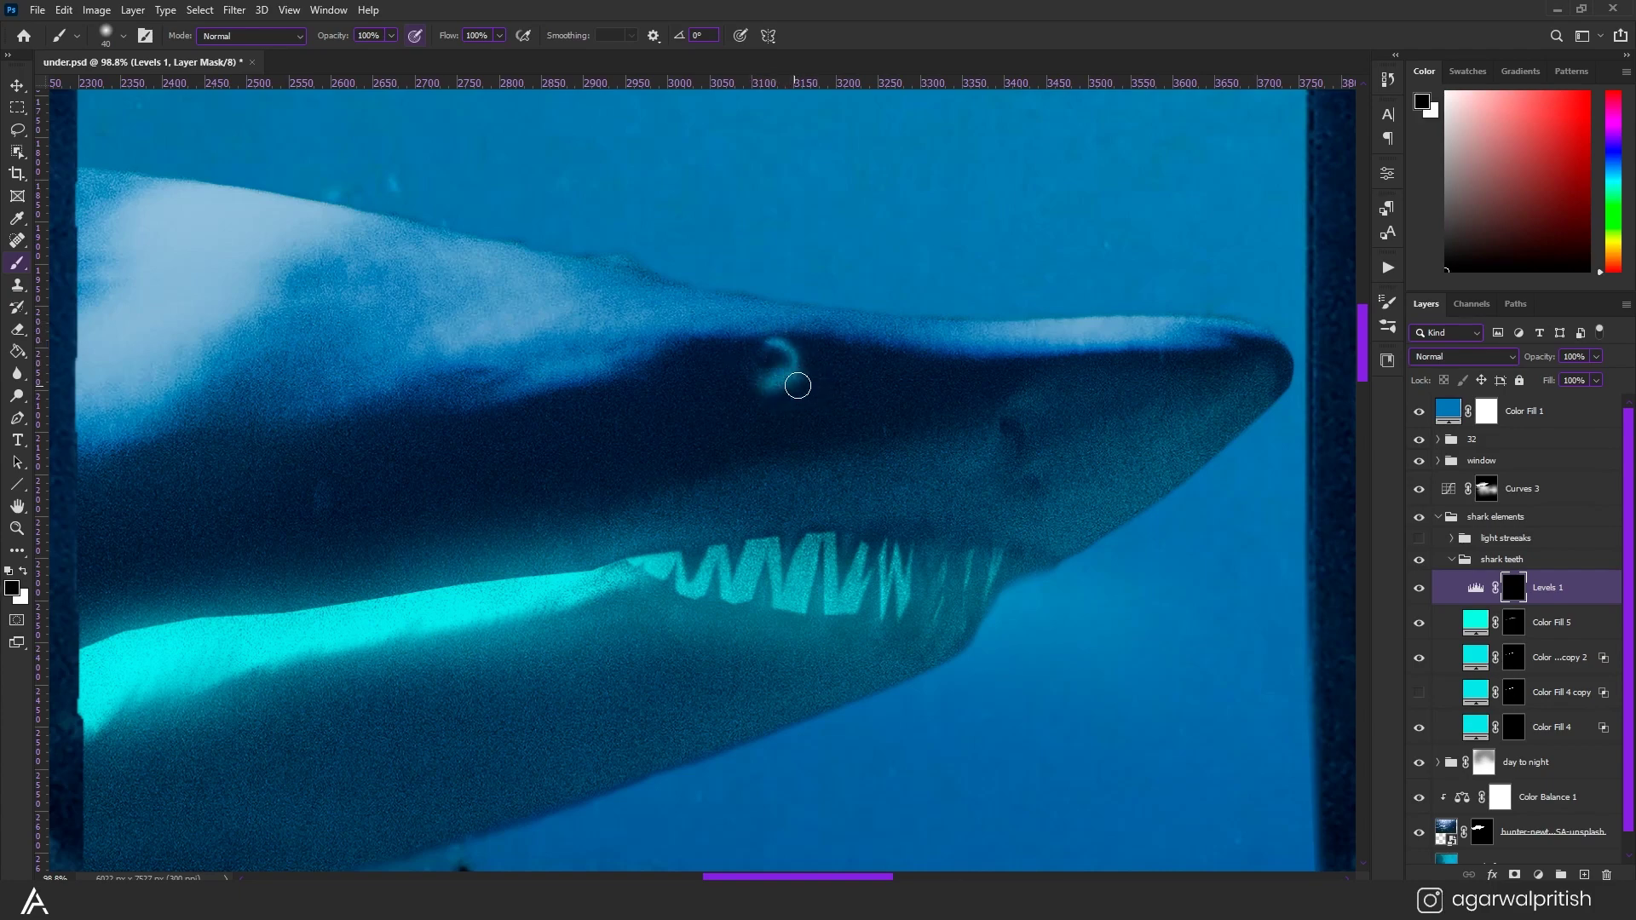
{"action": "key", "text": "z"}
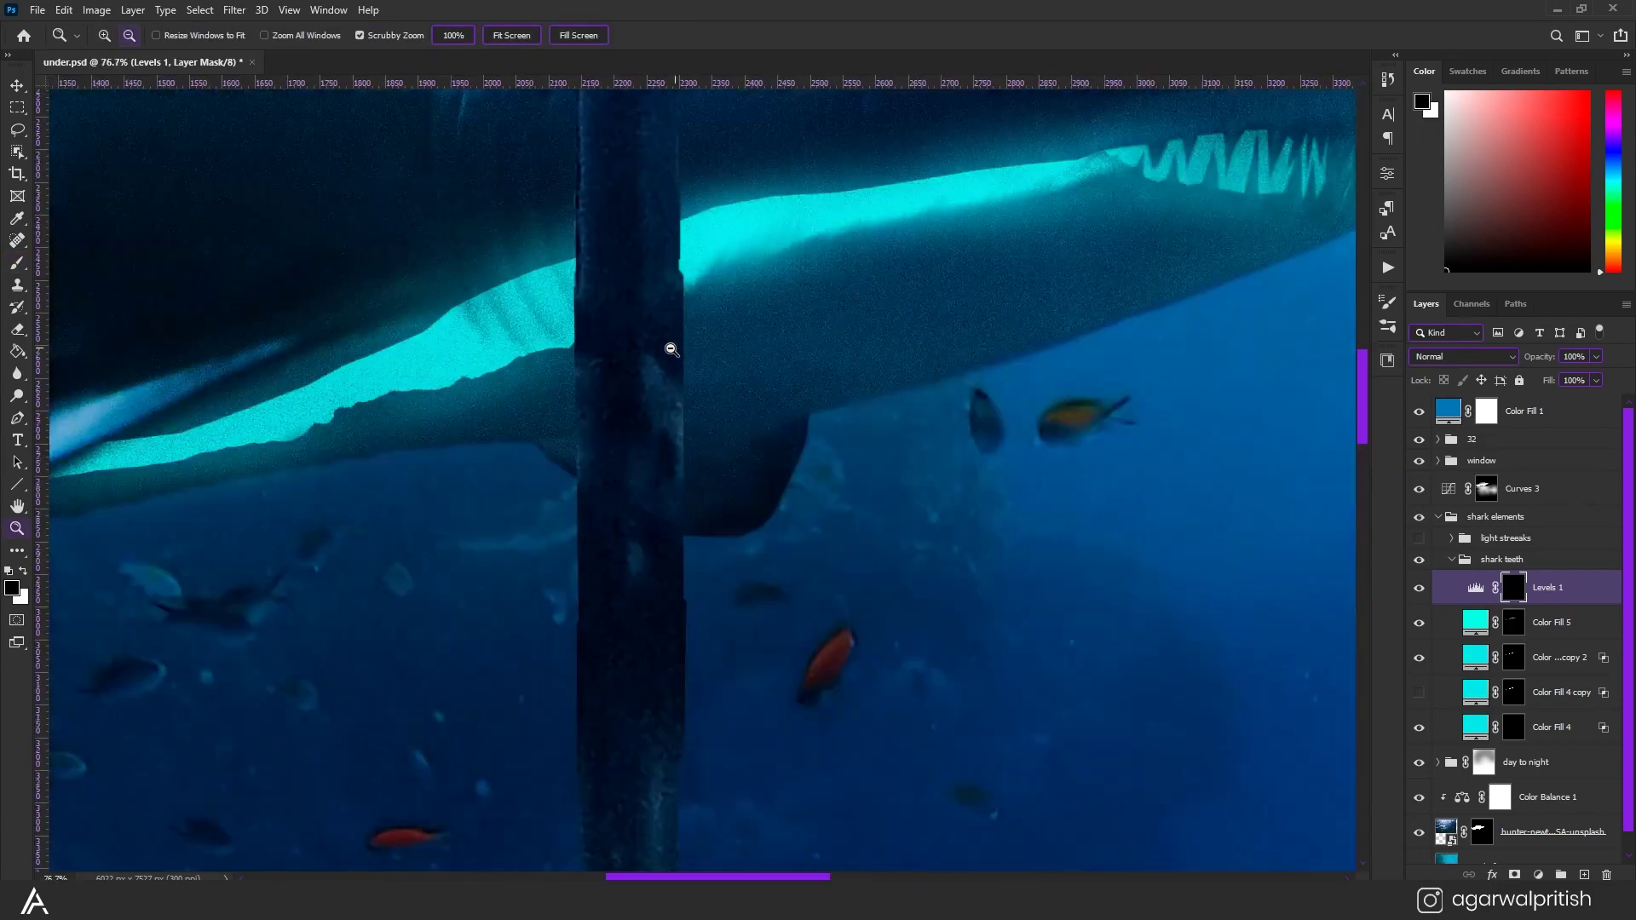
{"action": "left_click", "coordinate": [767, 410], "text": "alt"}
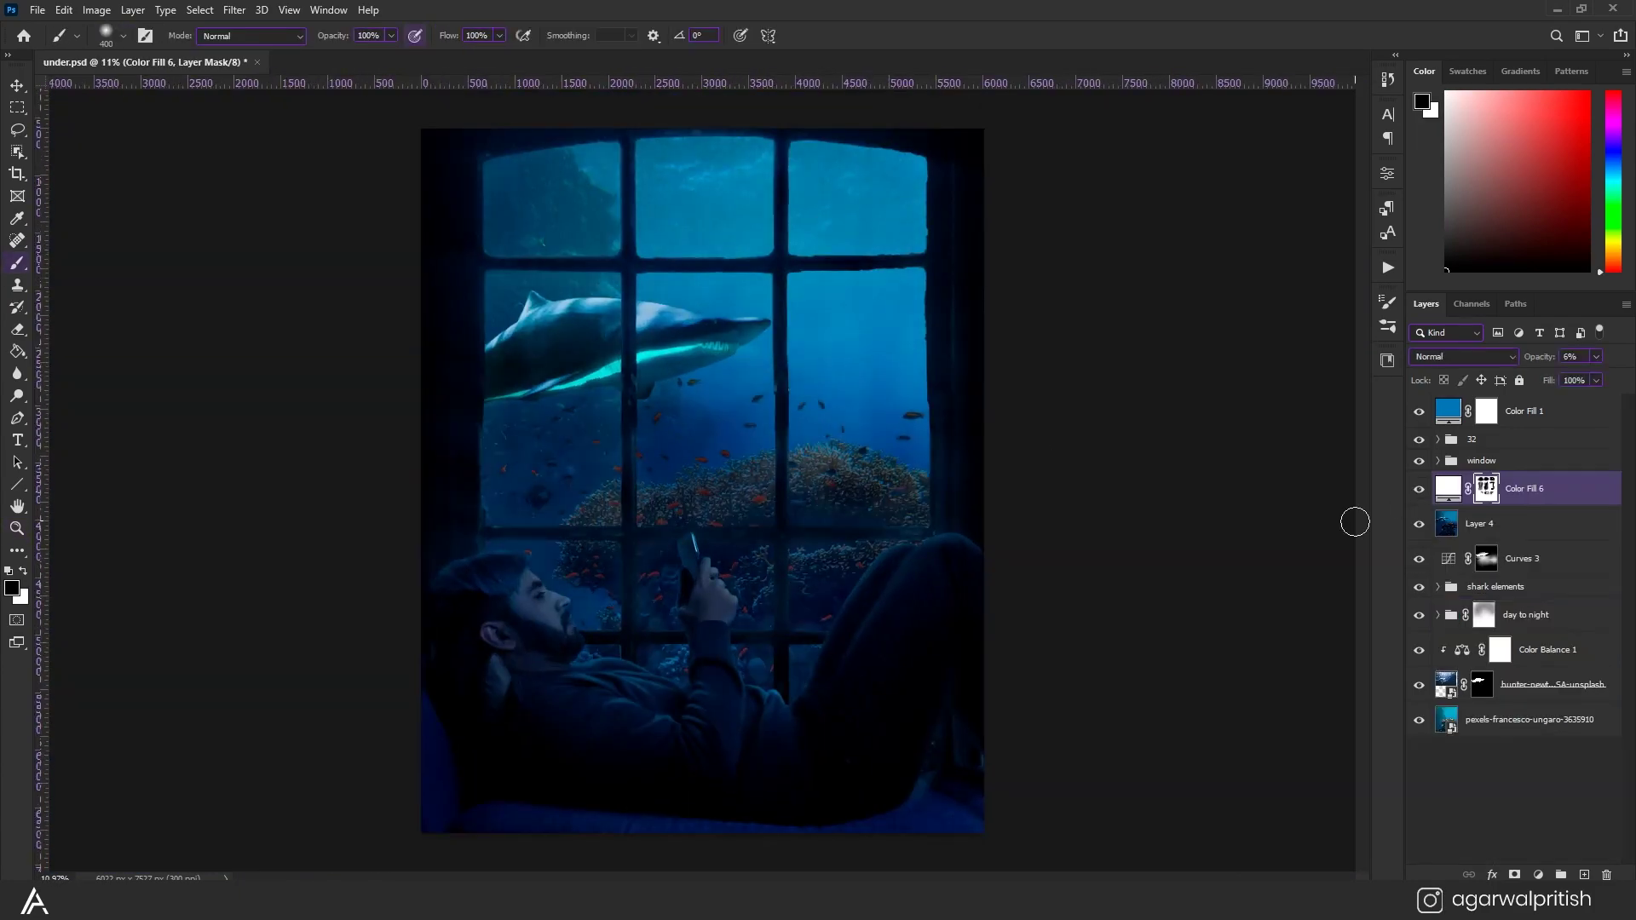
{"action": "key", "text": "v"}
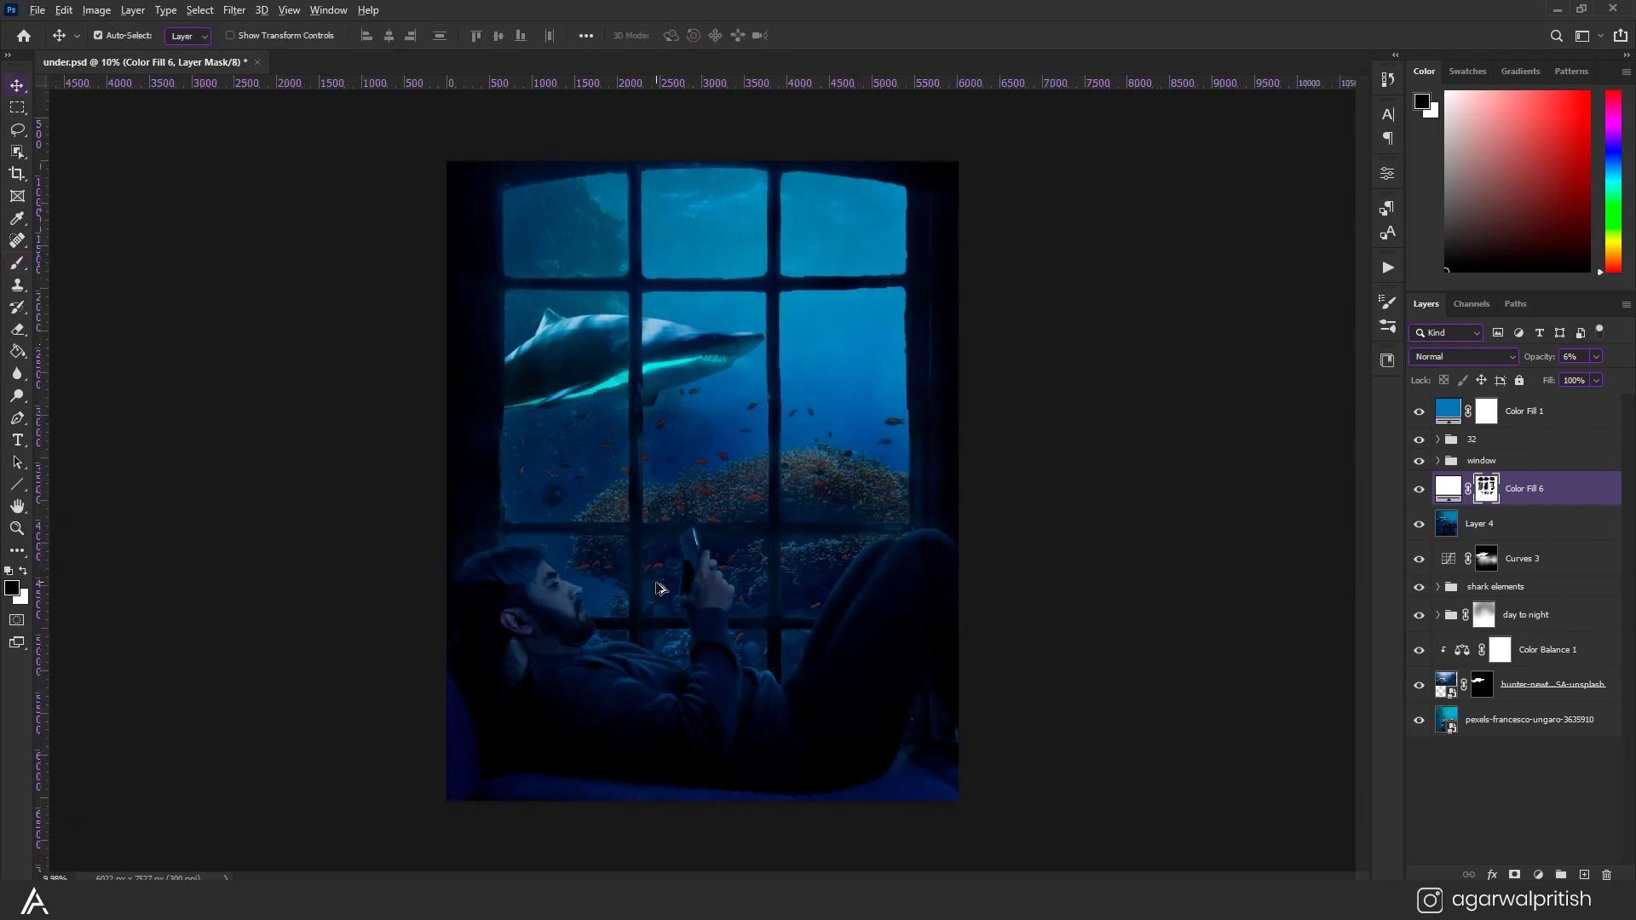
{"action": "scroll", "coordinate": [765, 650], "scroll_direction": "up", "scroll_amount": 2}
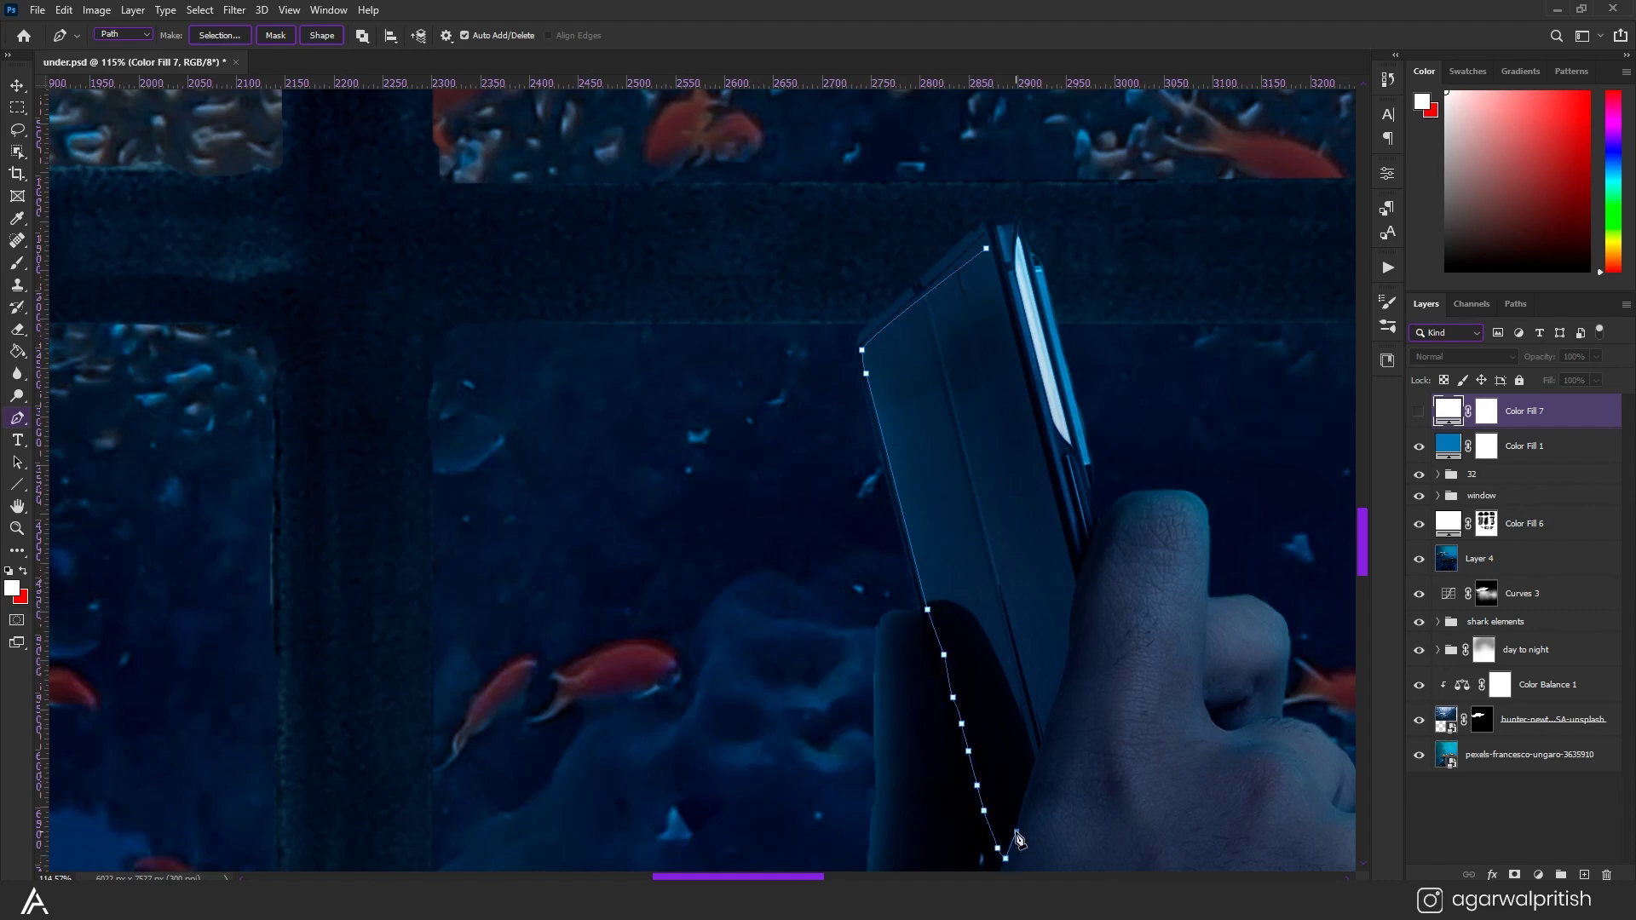
Fill the traced phone screen outline with a white Solid Color layer.
{"action": "left_click", "coordinate": [979, 242]}
{"action": "key", "text": "ctrl+0"}
{"action": "left_click", "coordinate": [1418, 411]}
{"action": "key", "text": "ctrl+Return"}
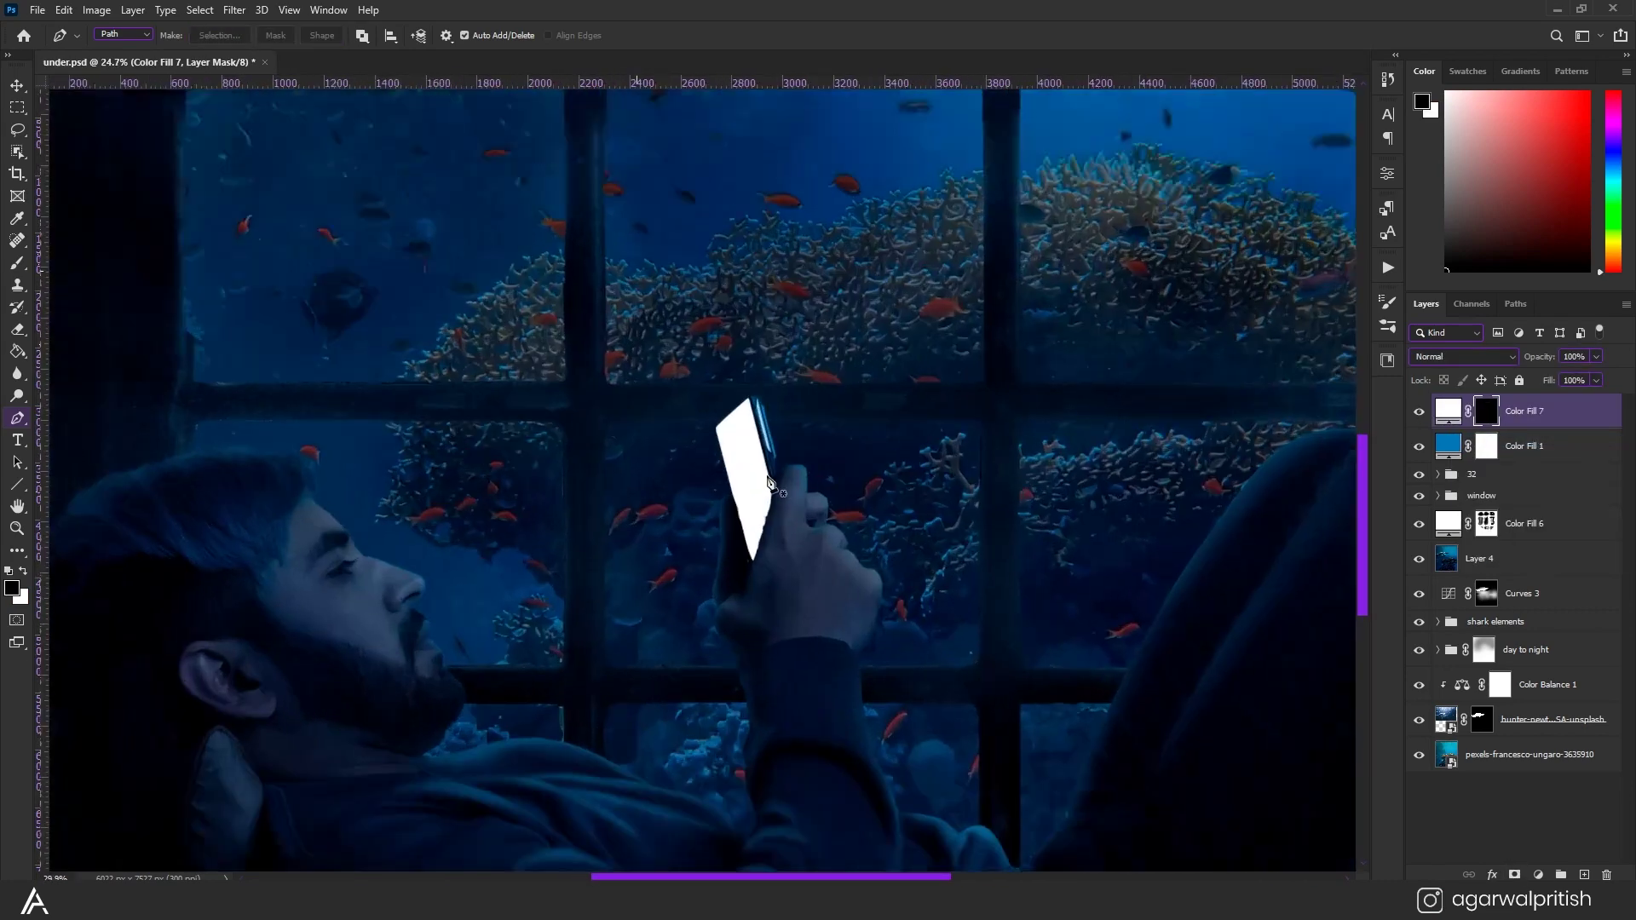
{"action": "scroll", "coordinate": [769, 484], "scroll_direction": "up", "scroll_amount": 4}
Stamp a white light-ray shape using the large brush from the Smoke Brushes set.
{"action": "key", "text": "b"}
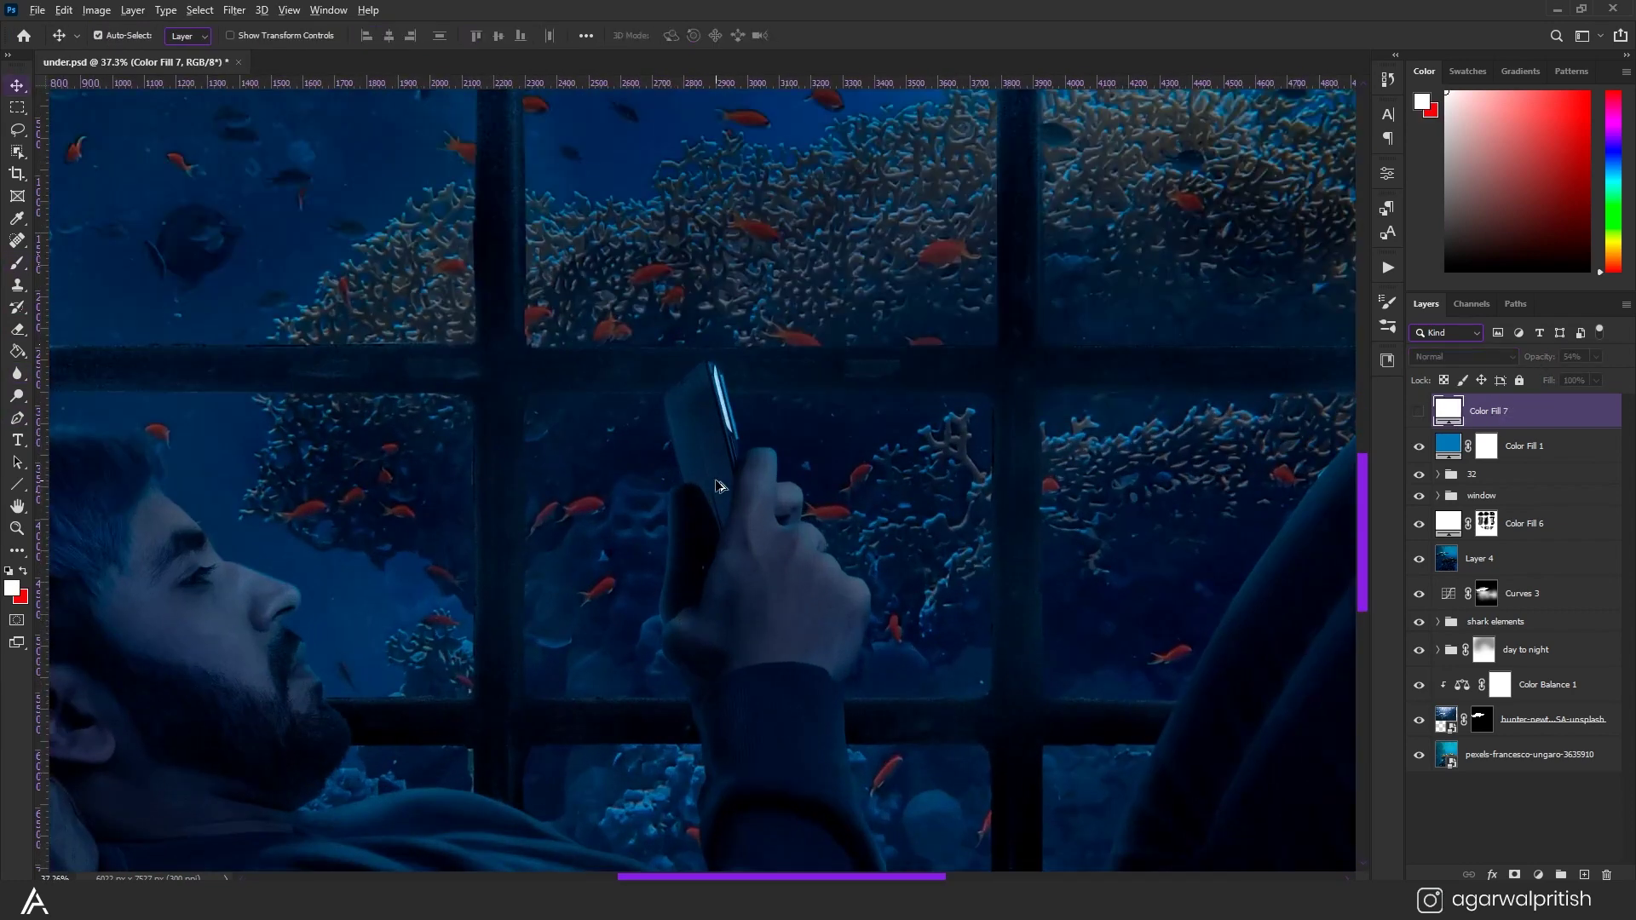
{"action": "scroll", "coordinate": [715, 486], "scroll_direction": "down", "scroll_amount": 4}
{"action": "scroll", "coordinate": [674, 626], "scroll_direction": "down", "scroll_amount": 2}
{"action": "scroll", "coordinate": [678, 575], "scroll_direction": "up", "scroll_amount": 2}
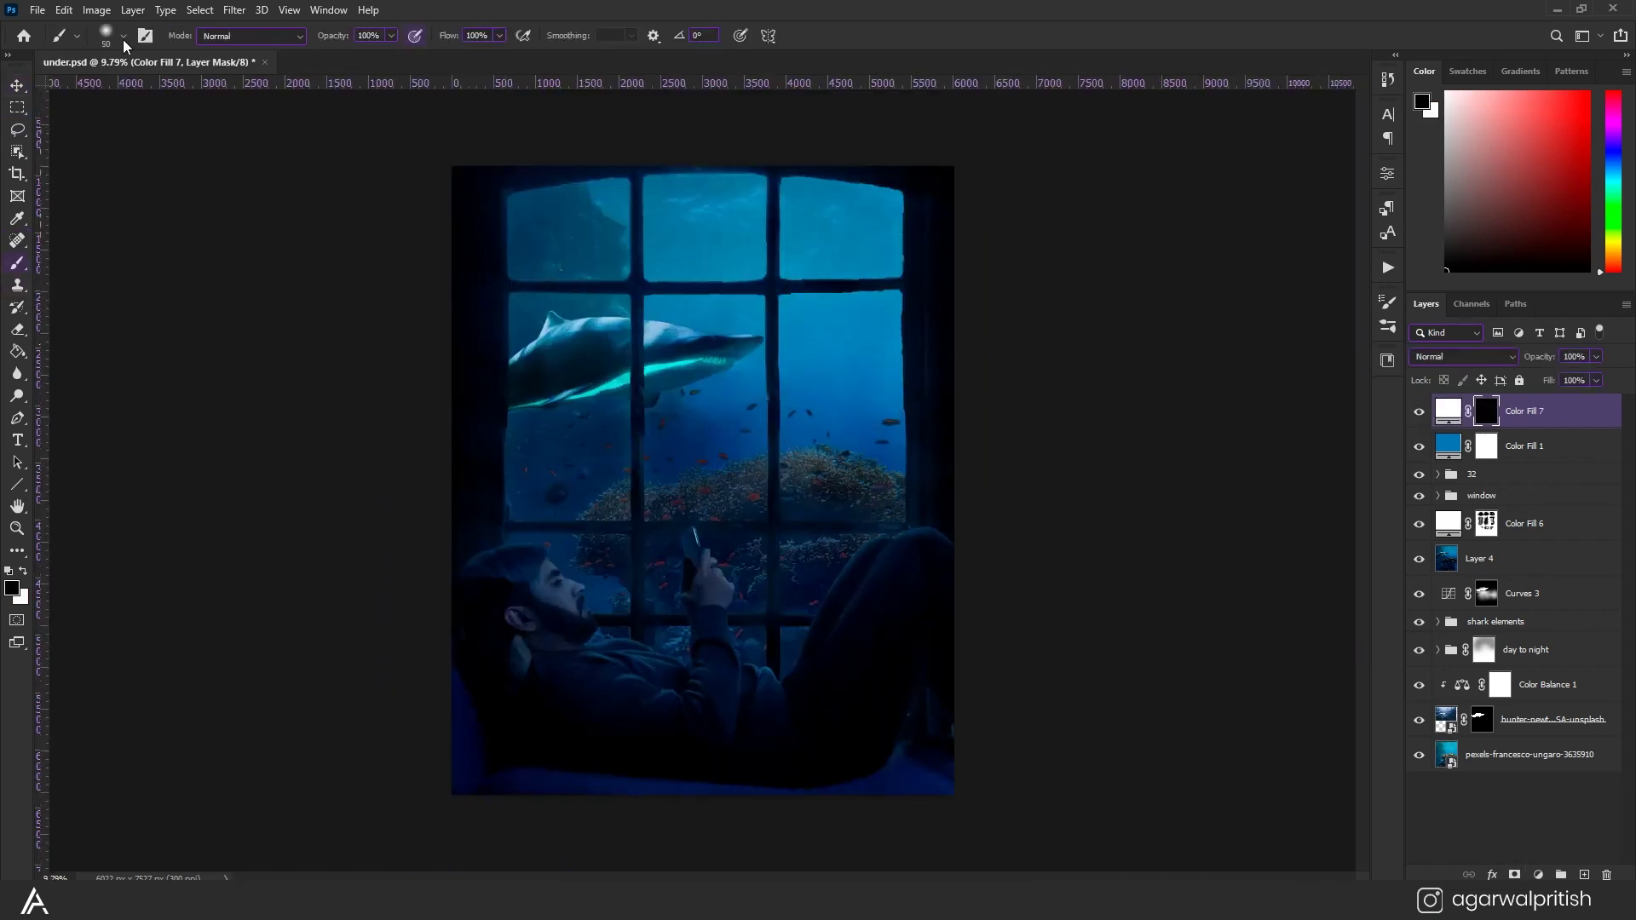
{"action": "left_click", "coordinate": [73, 339]}
{"action": "left_click", "coordinate": [122, 39]}
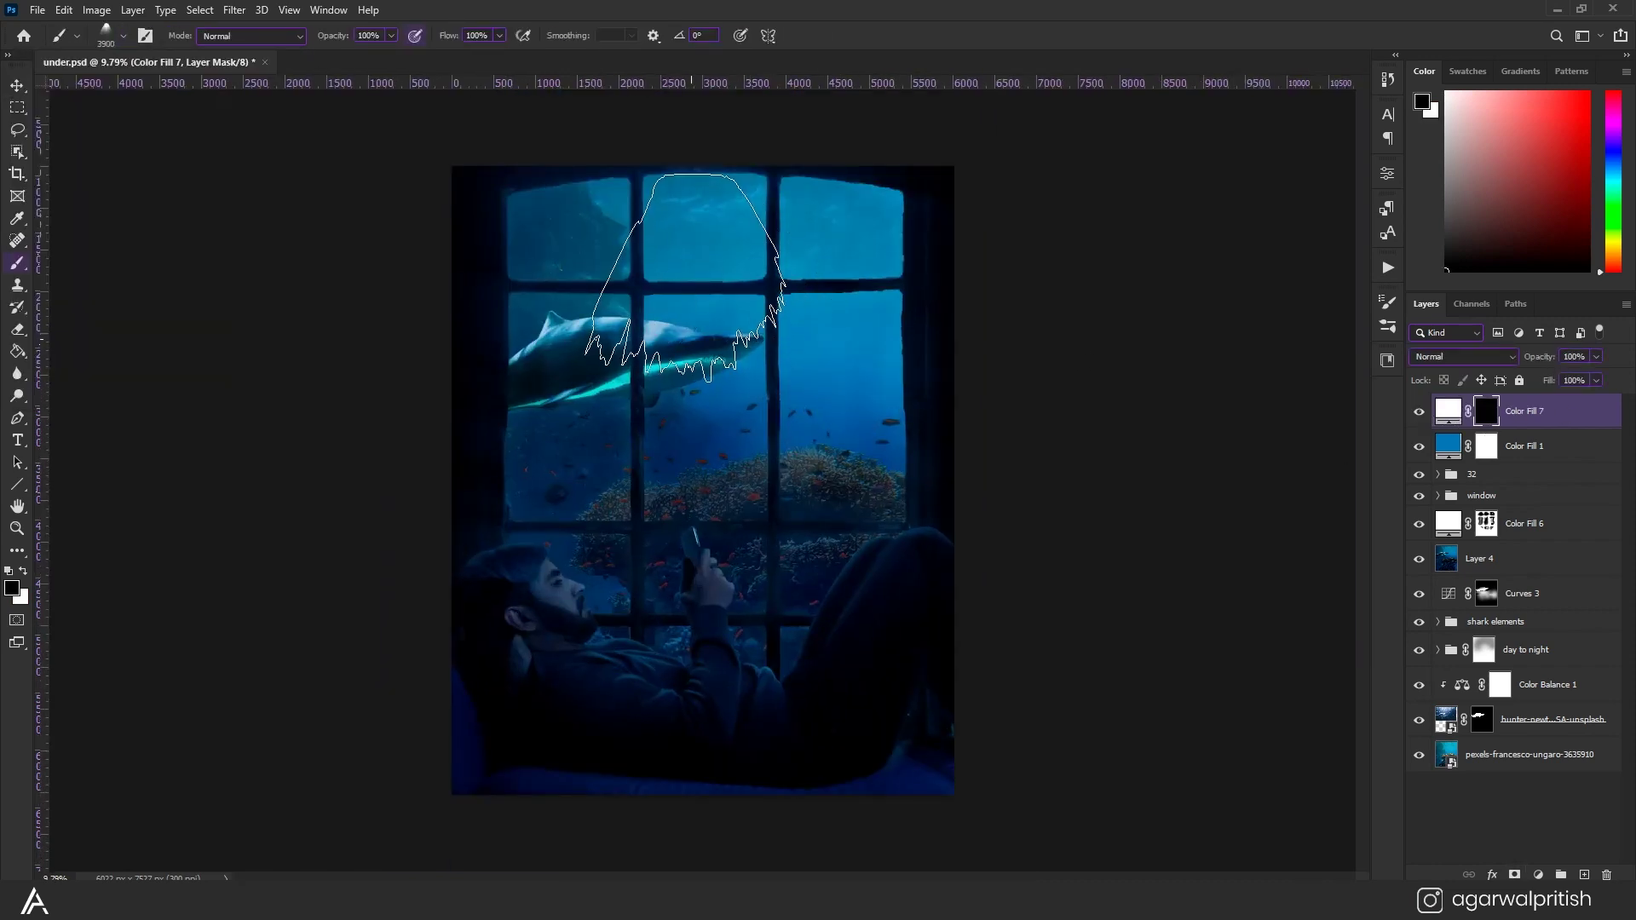
{"action": "scroll", "coordinate": [690, 273], "scroll_direction": "down", "scroll_amount": 2}
{"action": "key", "text": "x"}
{"action": "left_click", "coordinate": [673, 324]}
Transform the light rays: move, widen and rotate them across the upper window panes.
{"action": "key", "text": "ctrl+t"}
{"action": "left_click_drag", "start_coordinate": [678, 409], "coordinate": [726, 412]}
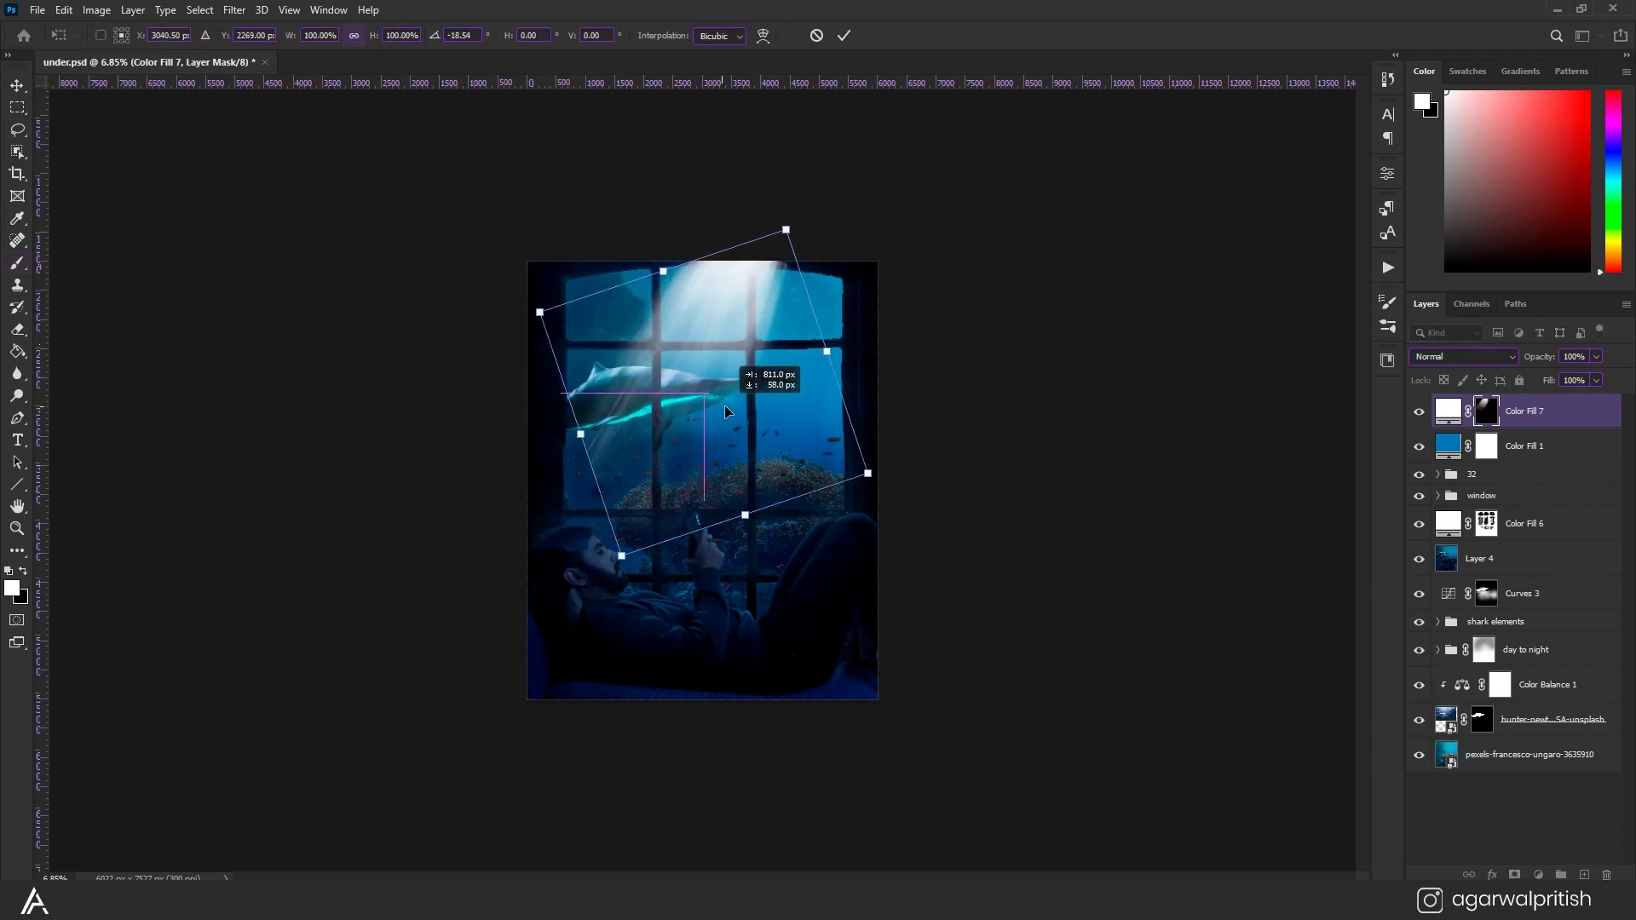
{"action": "left_click_drag", "start_coordinate": [867, 473], "coordinate": [891, 511]}
{"action": "left_click_drag", "start_coordinate": [928, 332], "coordinate": [938, 321]}
{"action": "left_click_drag", "start_coordinate": [755, 317], "coordinate": [741, 336]}
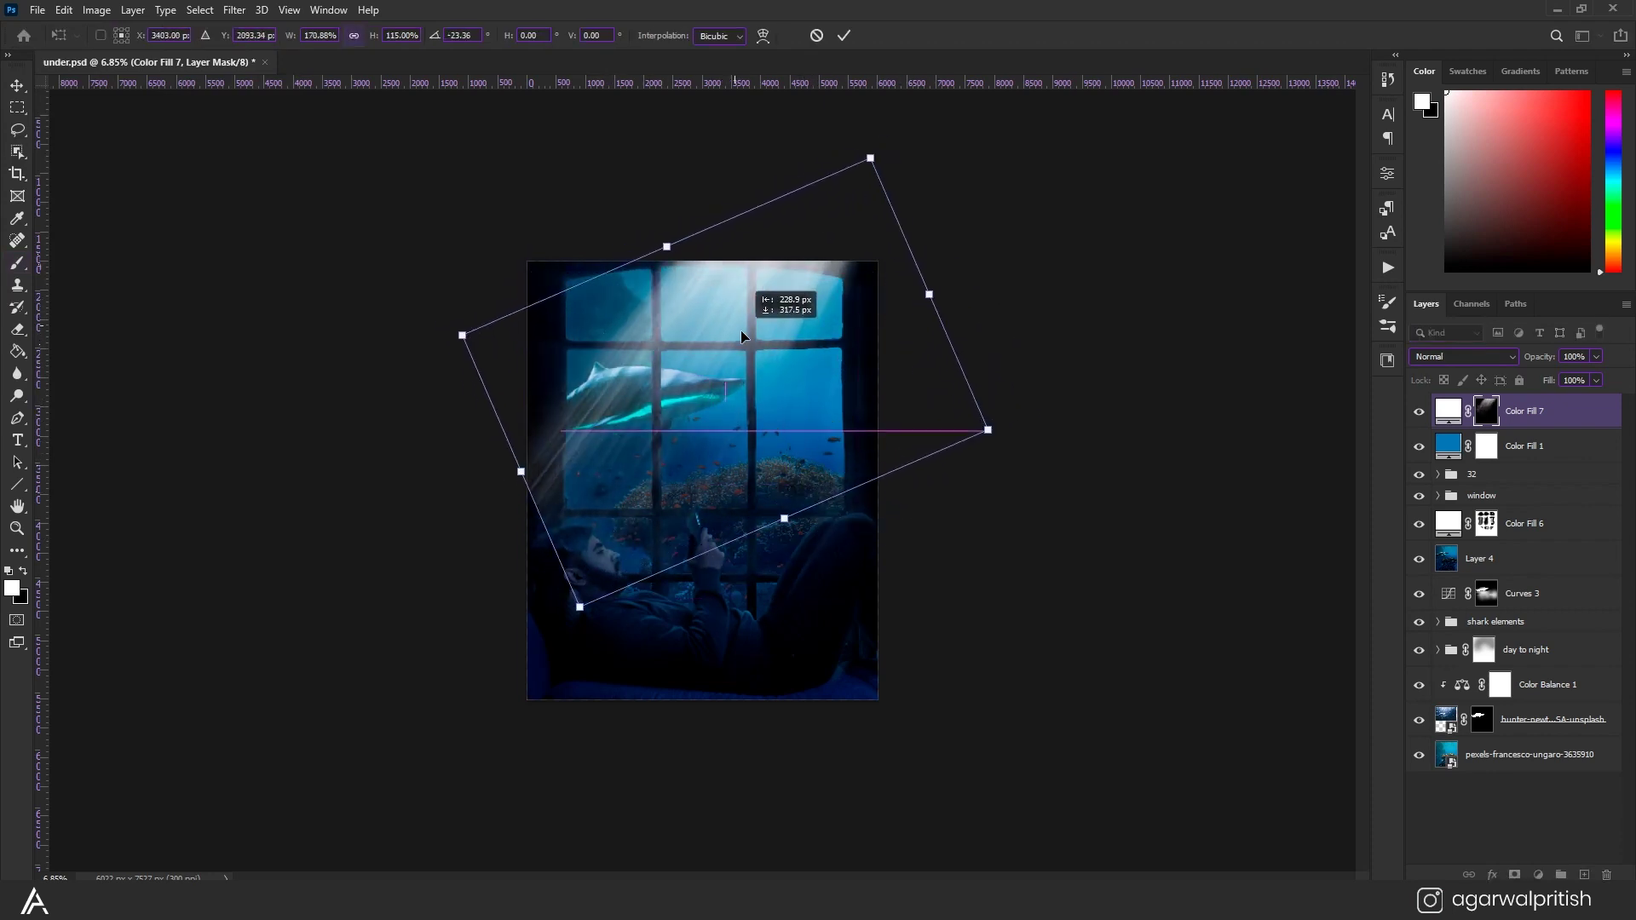
{"action": "key", "text": "Return"}
Load the window panes as a selection, then delete the Color Fill 7 mask.
{"action": "left_click", "coordinate": [1438, 495]}
{"action": "left_click", "coordinate": [1495, 663], "text": "ctrl"}
{"action": "scroll", "coordinate": [704, 482], "scroll_direction": "up", "scroll_amount": 2}
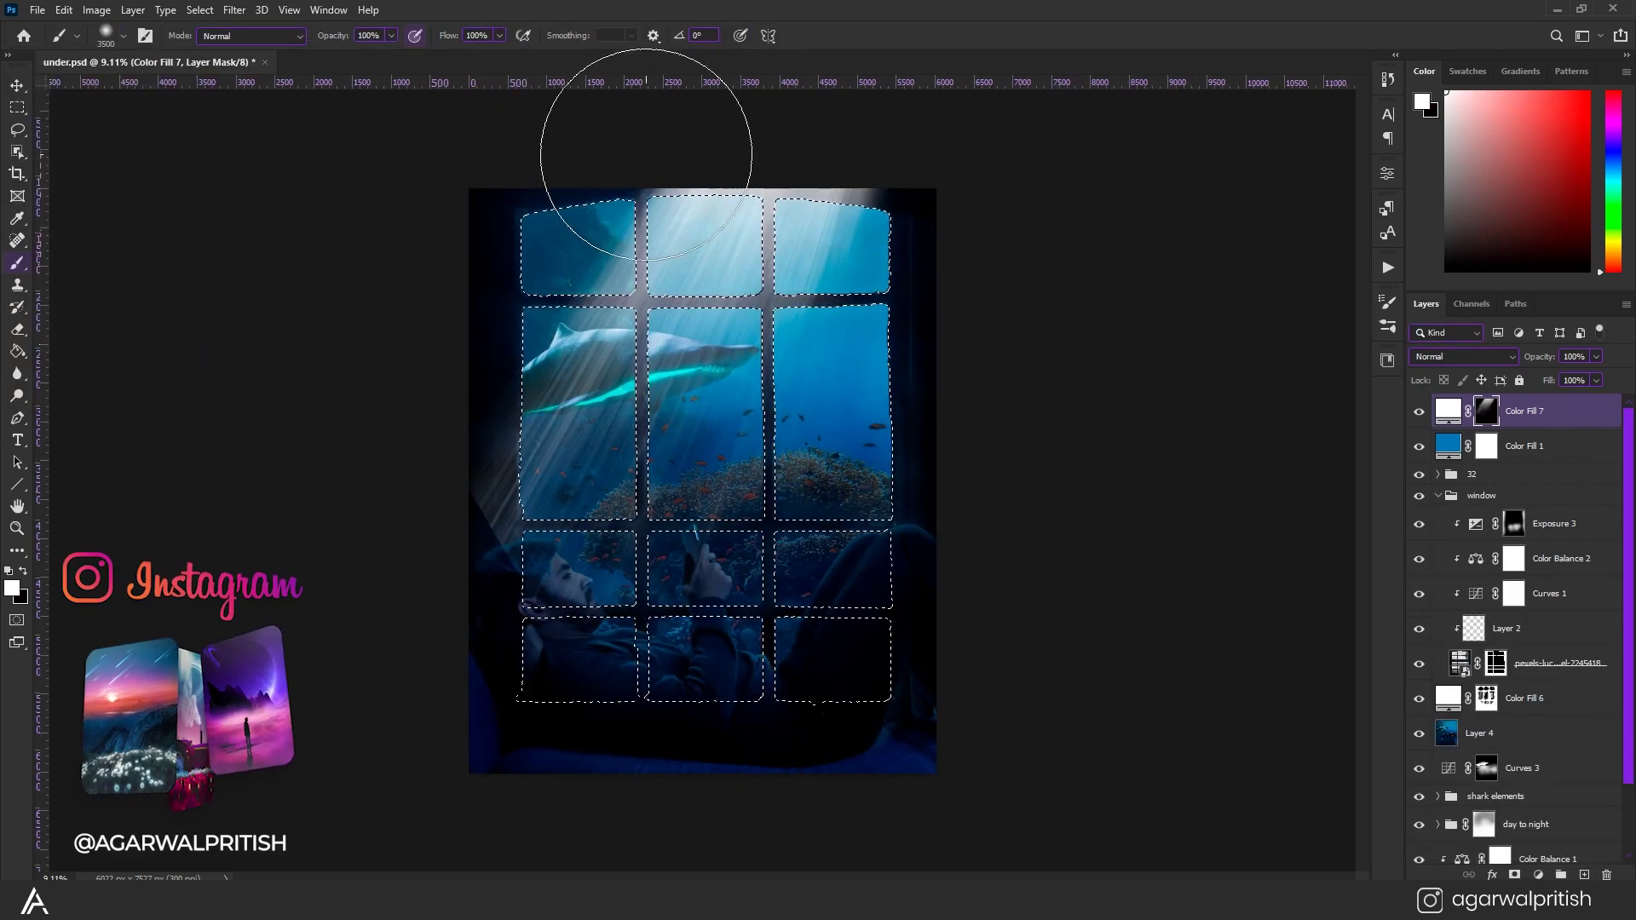
{"action": "key", "text": "bracketleft"}
{"action": "key", "text": "bracketleft"}
{"action": "key", "text": "bracketleft"}
{"action": "key", "text": "x"}
{"action": "key", "text": "ctrl+d"}
{"action": "right_click", "coordinate": [1486, 411]}
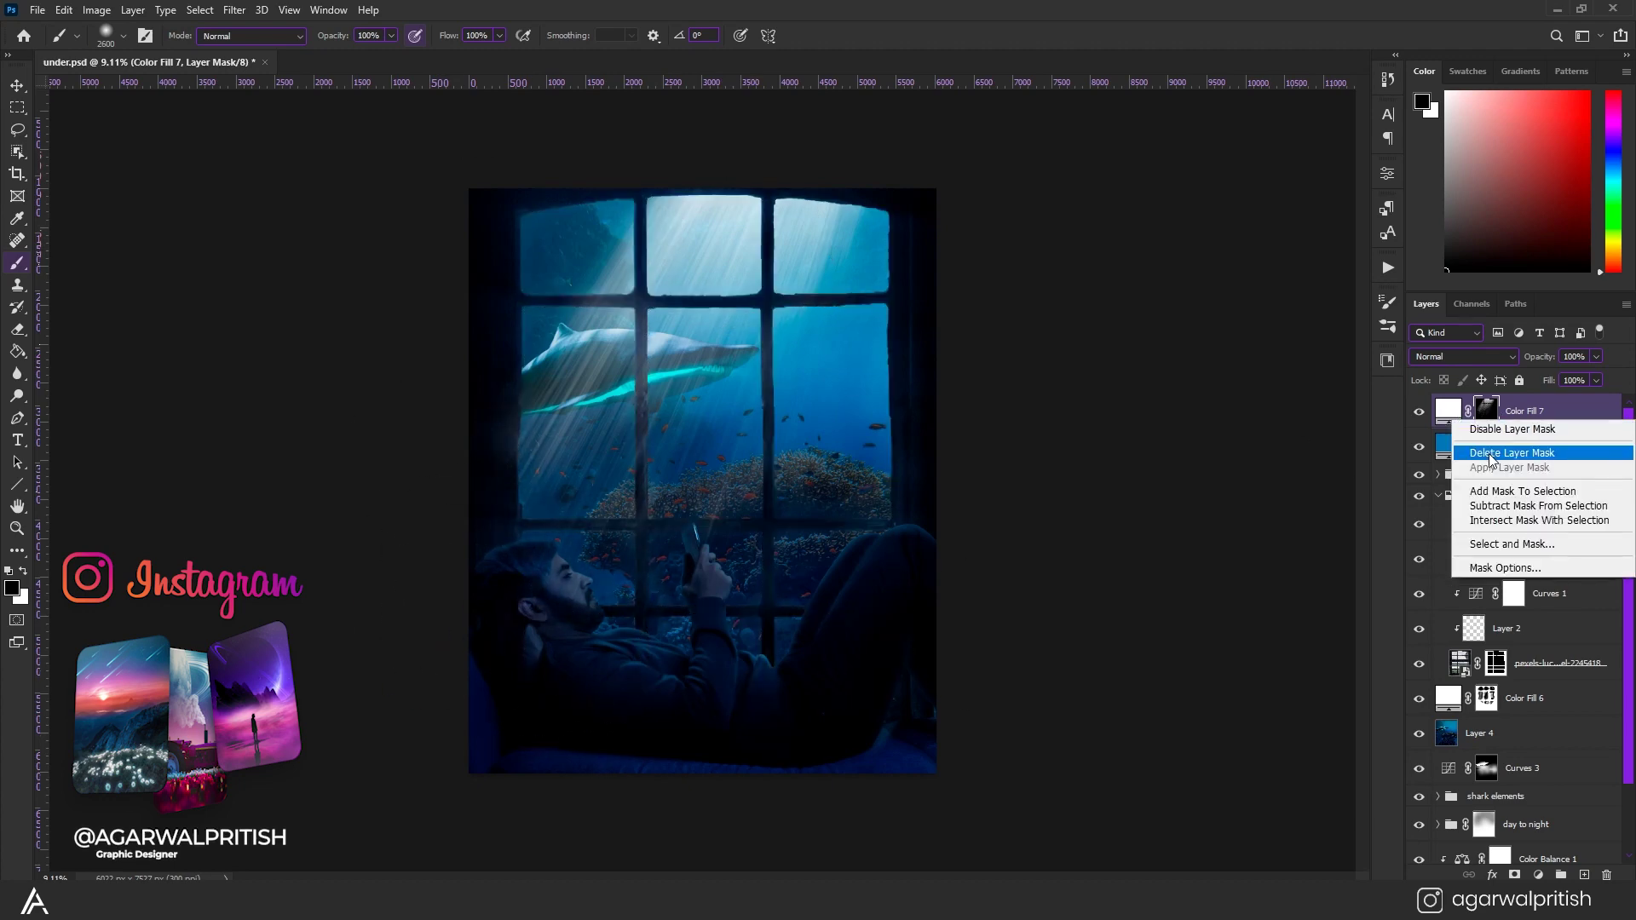
{"action": "left_click", "coordinate": [1491, 459]}
Apply Motion Blur to the light rays and set them to 65% opacity.
{"action": "left_click", "coordinate": [234, 9]}
{"action": "left_click", "coordinate": [1222, 185]}
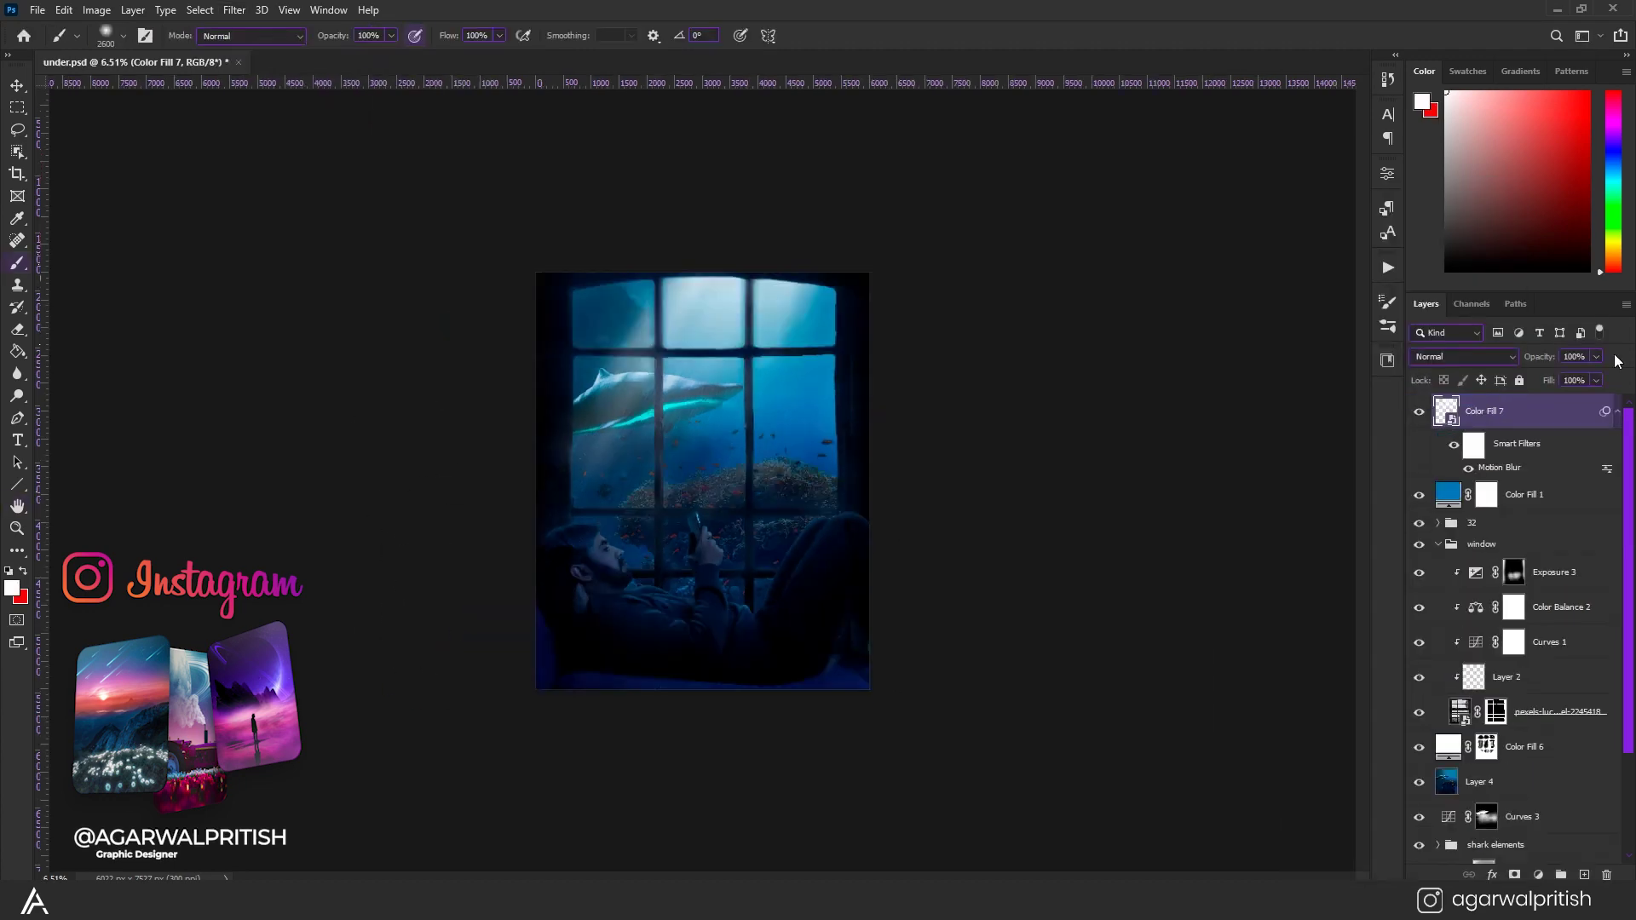
{"action": "left_click", "coordinate": [1574, 357]}
{"action": "type", "text": "65"}
{"action": "key", "text": "Return"}
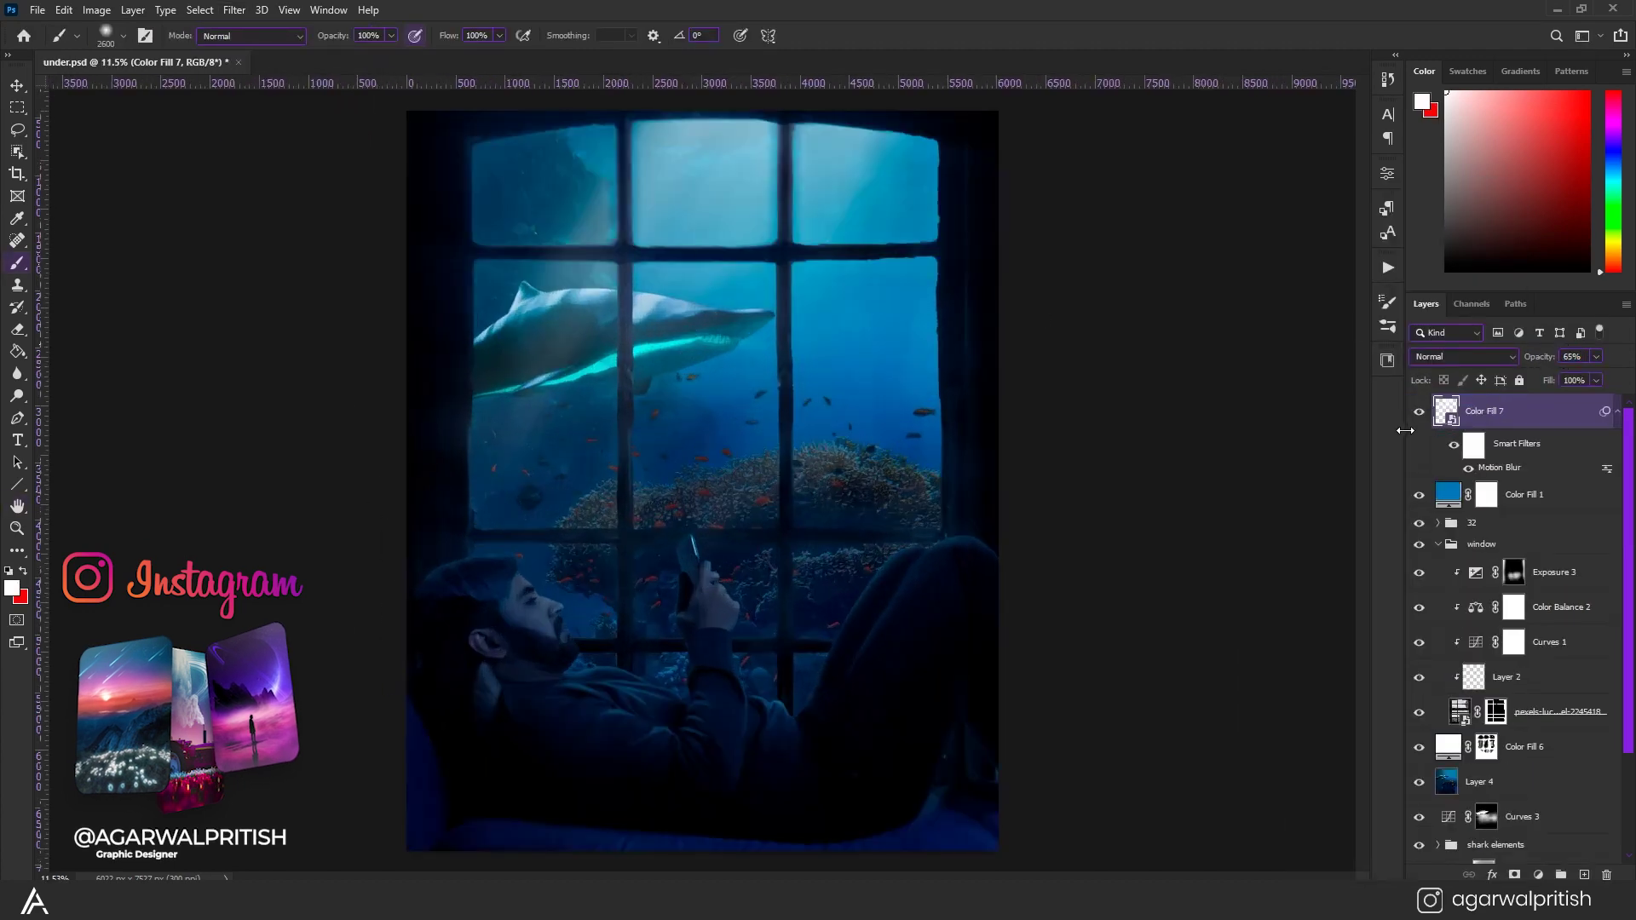
Move Color Fill 7 below the window group and convert it to a smart object.
{"action": "left_click", "coordinate": [1486, 411]}
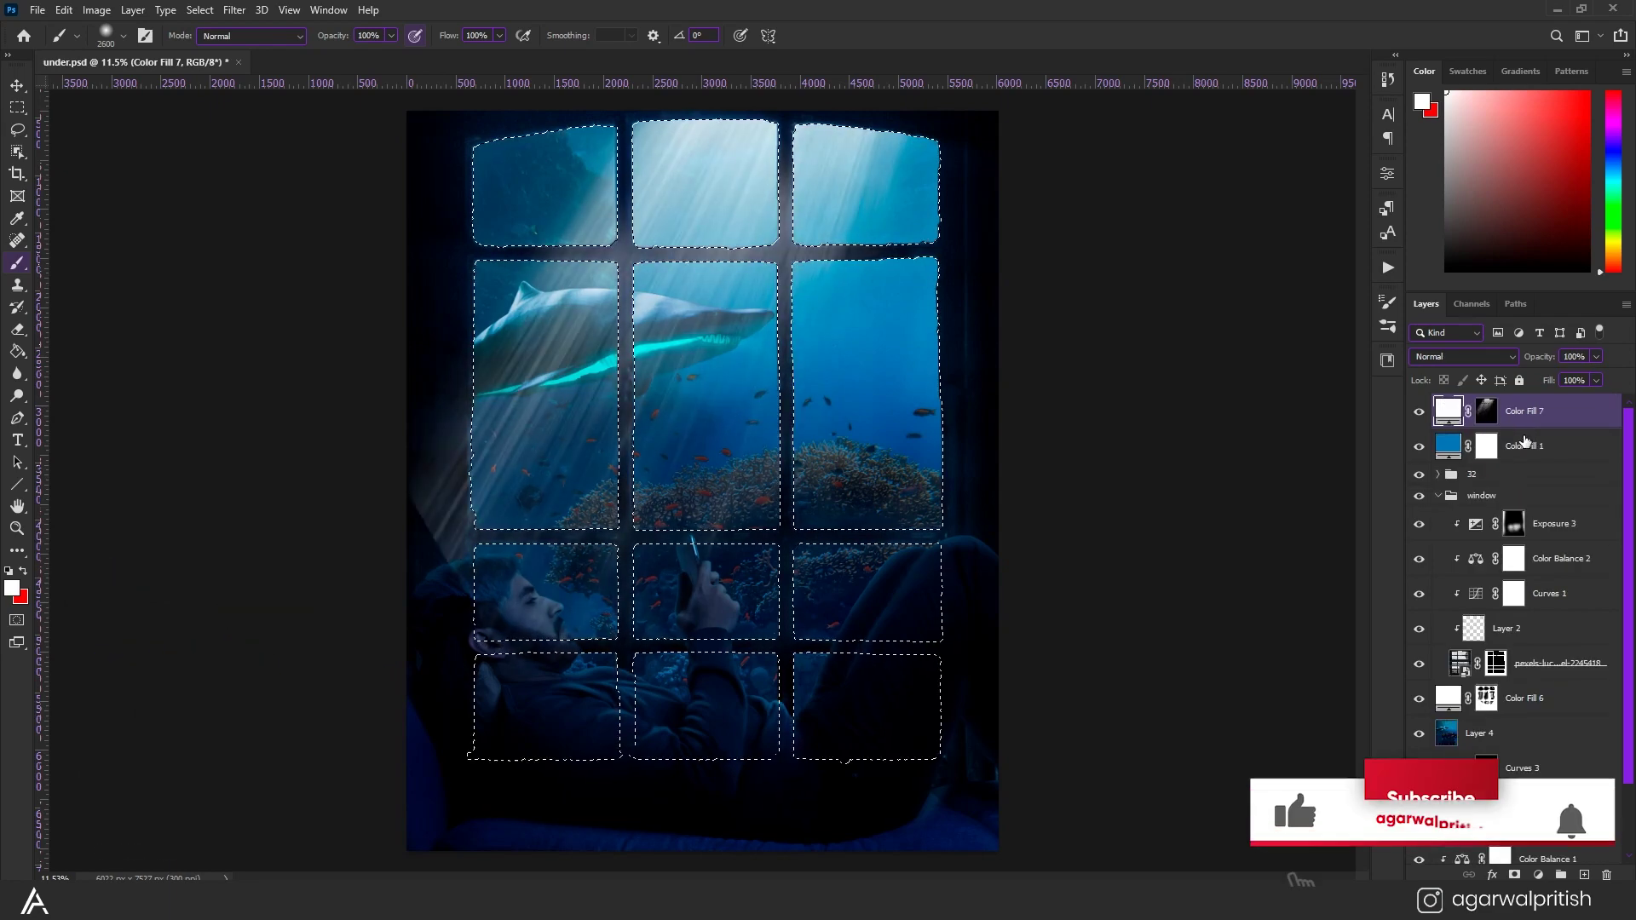
{"action": "key", "text": "d"}
{"action": "left_click", "coordinate": [1438, 495]}
{"action": "left_click_drag", "start_coordinate": [1525, 410], "coordinate": [1525, 478]}
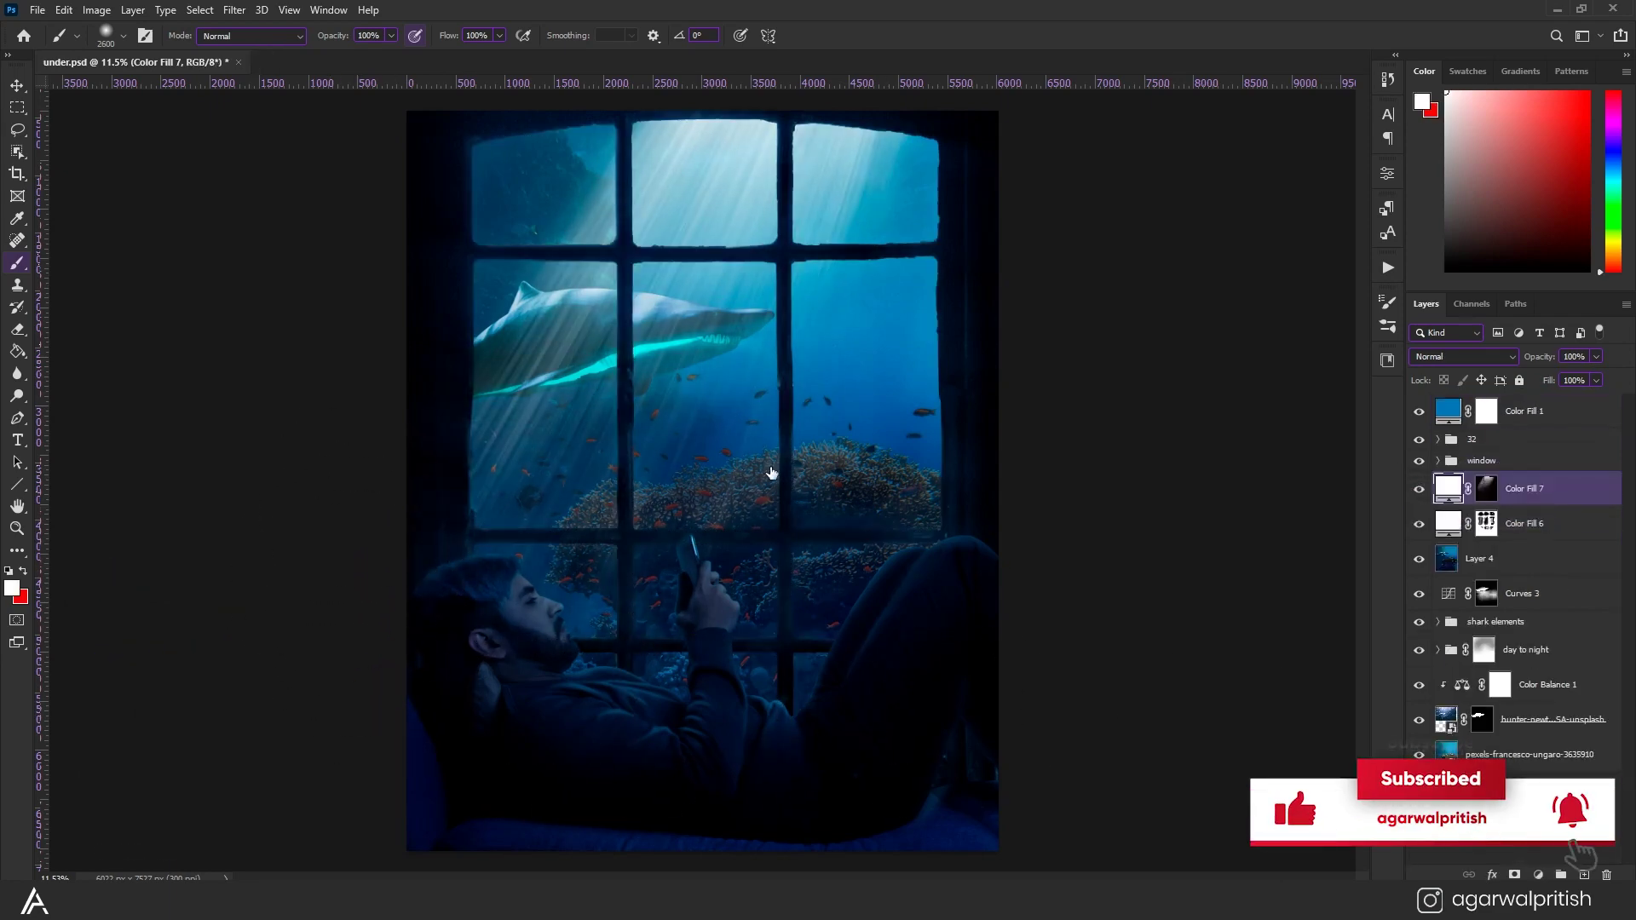
{"action": "right_click", "coordinate": [1517, 486]}
{"action": "left_click", "coordinate": [1329, 375]}
Confirm the motion blur, blend the rays with Linear Dodge (Add), and paint away the left glow.
{"action": "left_click", "coordinate": [234, 9]}
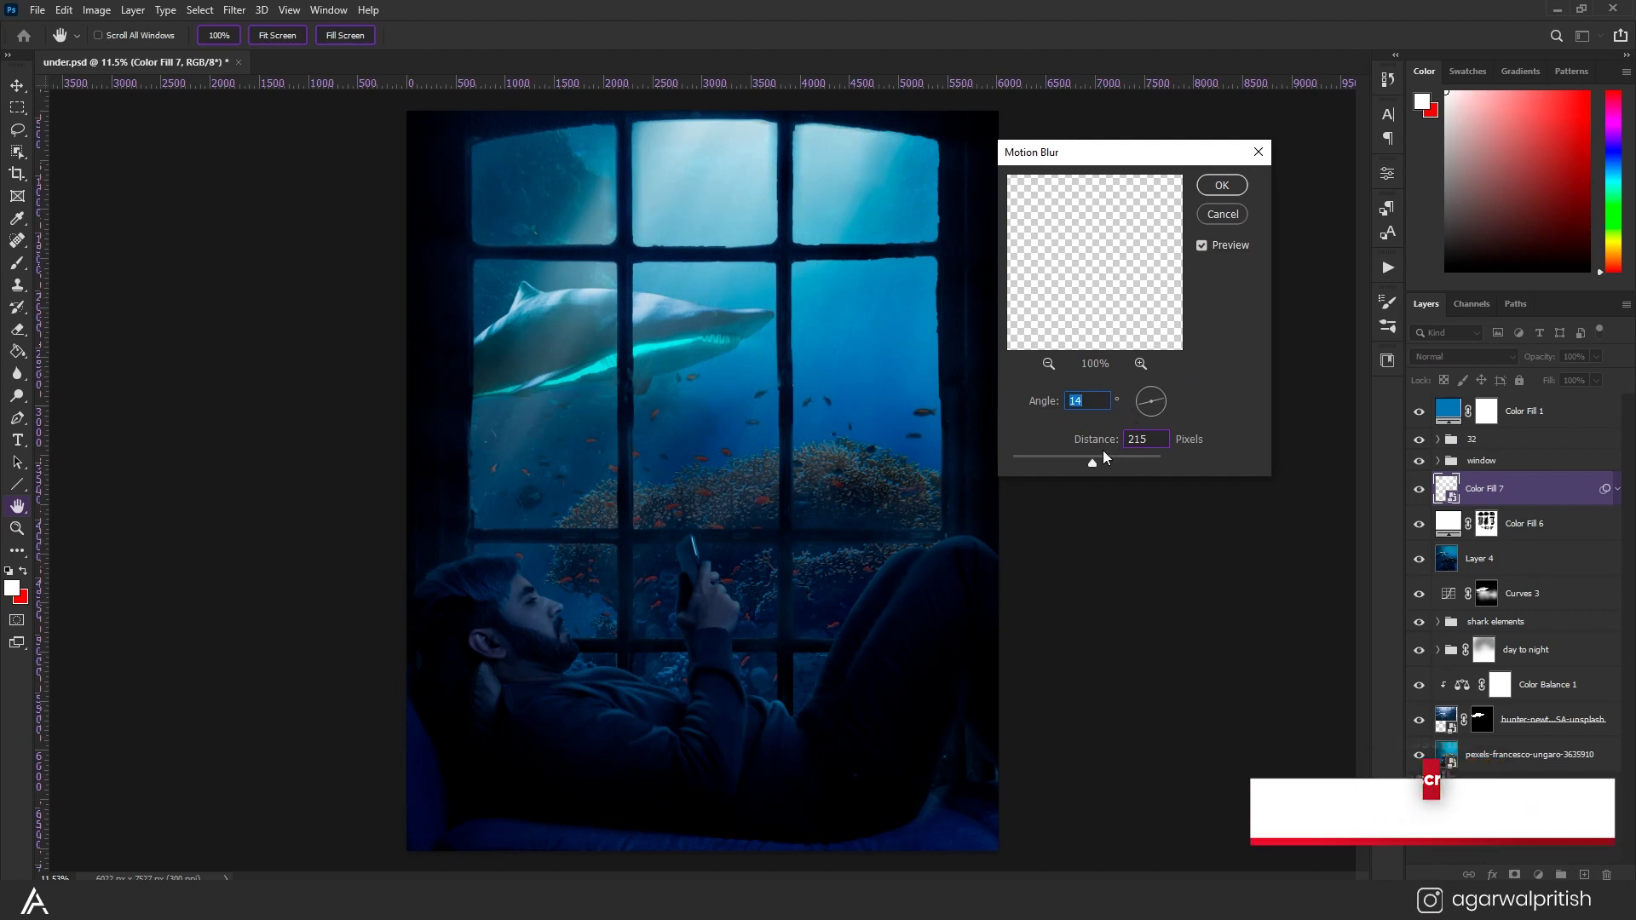
{"action": "key", "text": "Return"}
{"action": "scroll", "coordinate": [1481, 358], "scroll_direction": "down", "scroll_amount": 5}
{"action": "left_click", "coordinate": [1481, 358]}
{"action": "left_click", "coordinate": [1457, 521]}
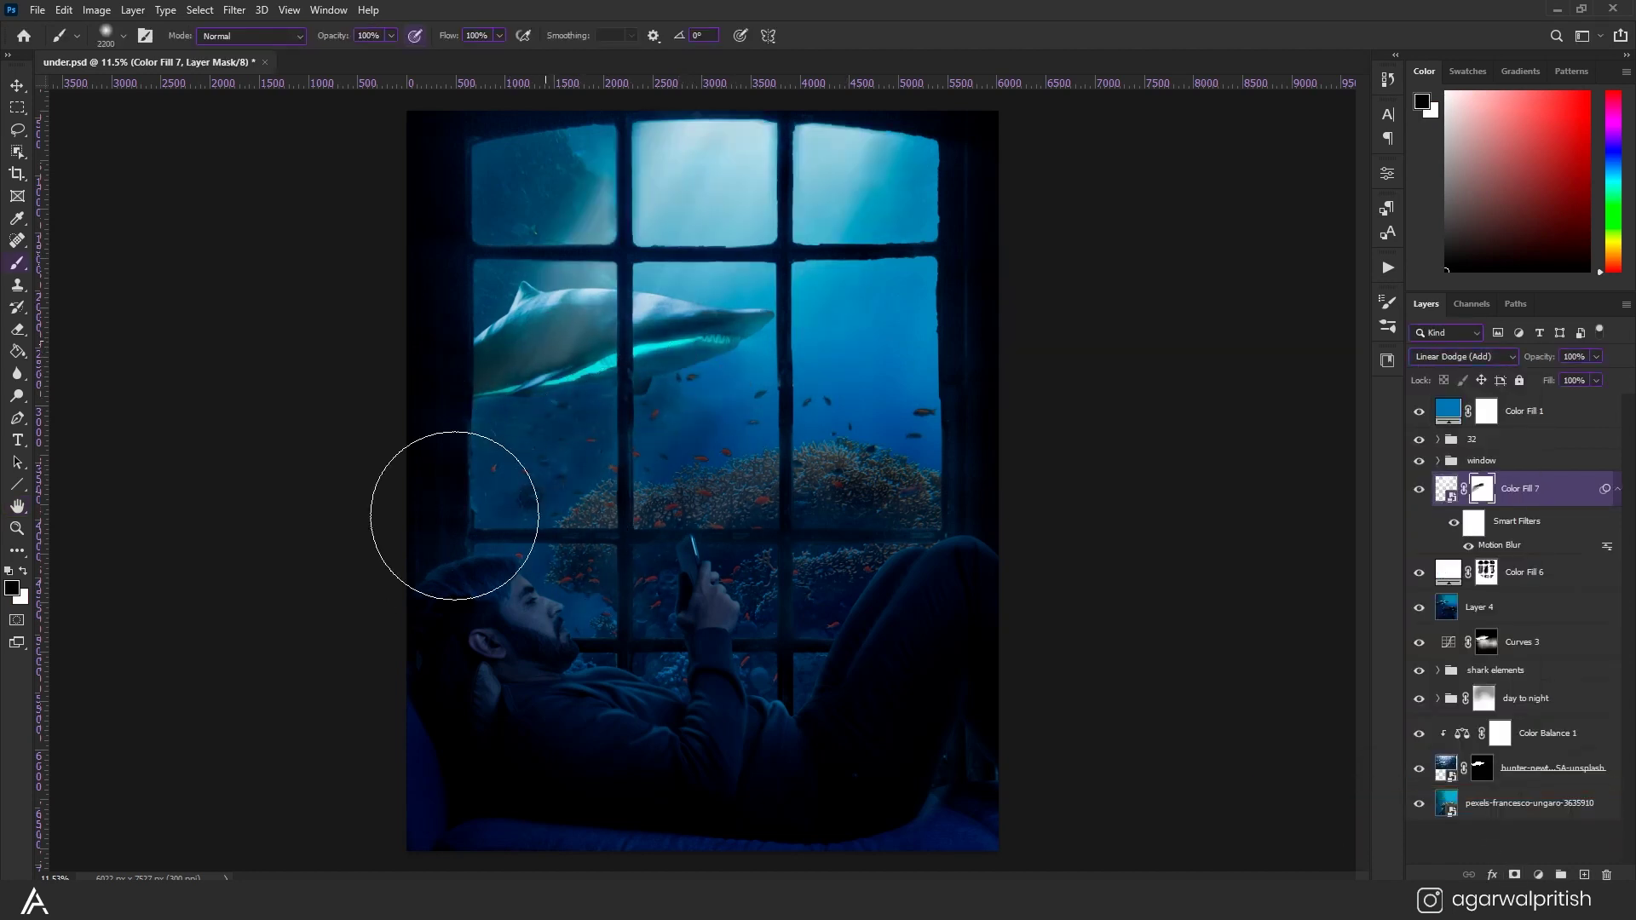
{"action": "left_click_drag", "start_coordinate": [454, 516], "coordinate": [674, 487]}
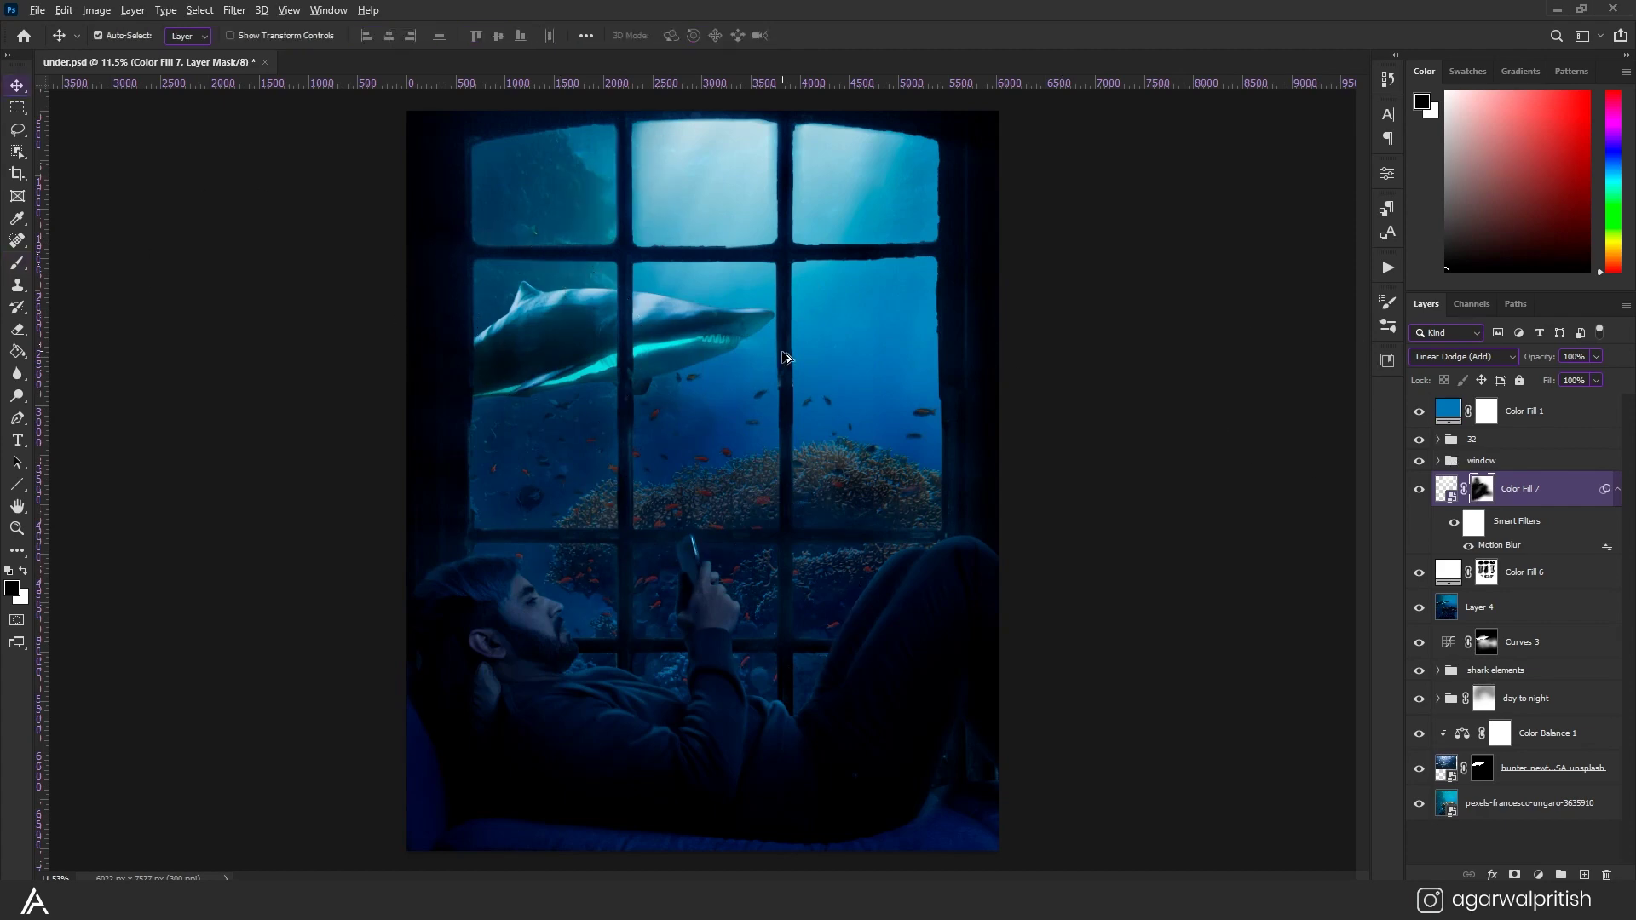
Add a new Solid Color fill layer, Color Fill 8, and hide it.
{"action": "left_click", "coordinate": [1537, 875]}
{"action": "left_click", "coordinate": [1499, 558]}
{"action": "left_click", "coordinate": [1419, 411]}
Apply a Field Blur to the underwater background Layer 4.
{"action": "left_click", "coordinate": [1482, 643]}
{"action": "key", "text": "ctrl+0"}
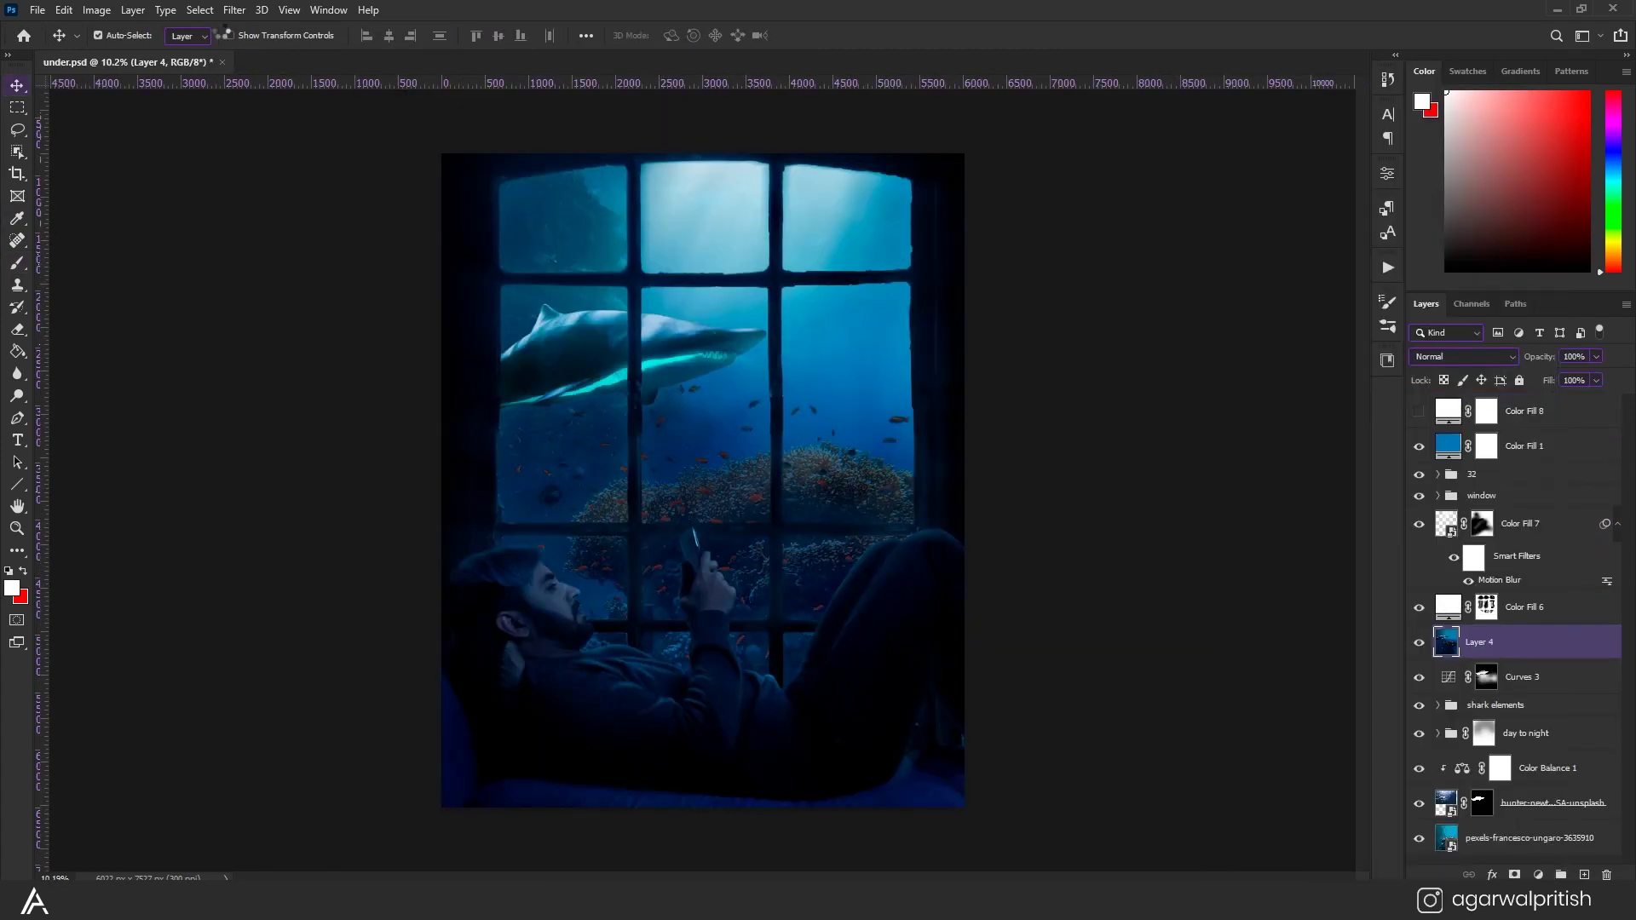
{"action": "left_click", "coordinate": [234, 10]}
{"action": "left_click", "coordinate": [467, 238]}
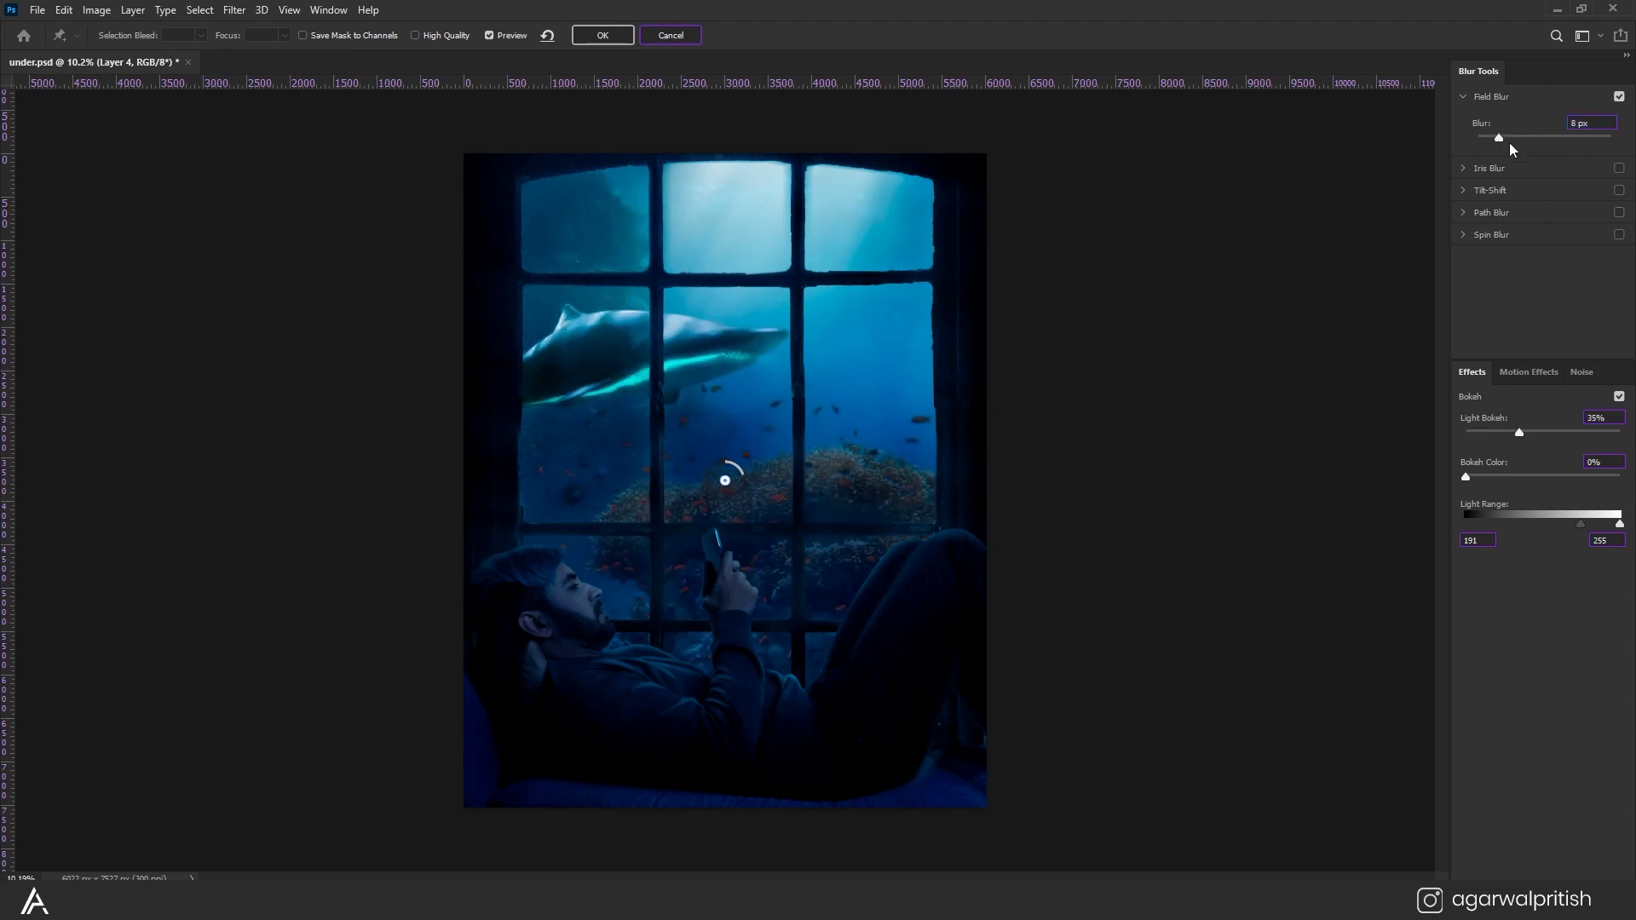
{"action": "left_click", "coordinate": [602, 35]}
Resize the image to 4000 px wide, then set the mask edge to Feather 0, Smooth 28.
{"action": "left_click", "coordinate": [97, 9]}
{"action": "left_click", "coordinate": [120, 132]}
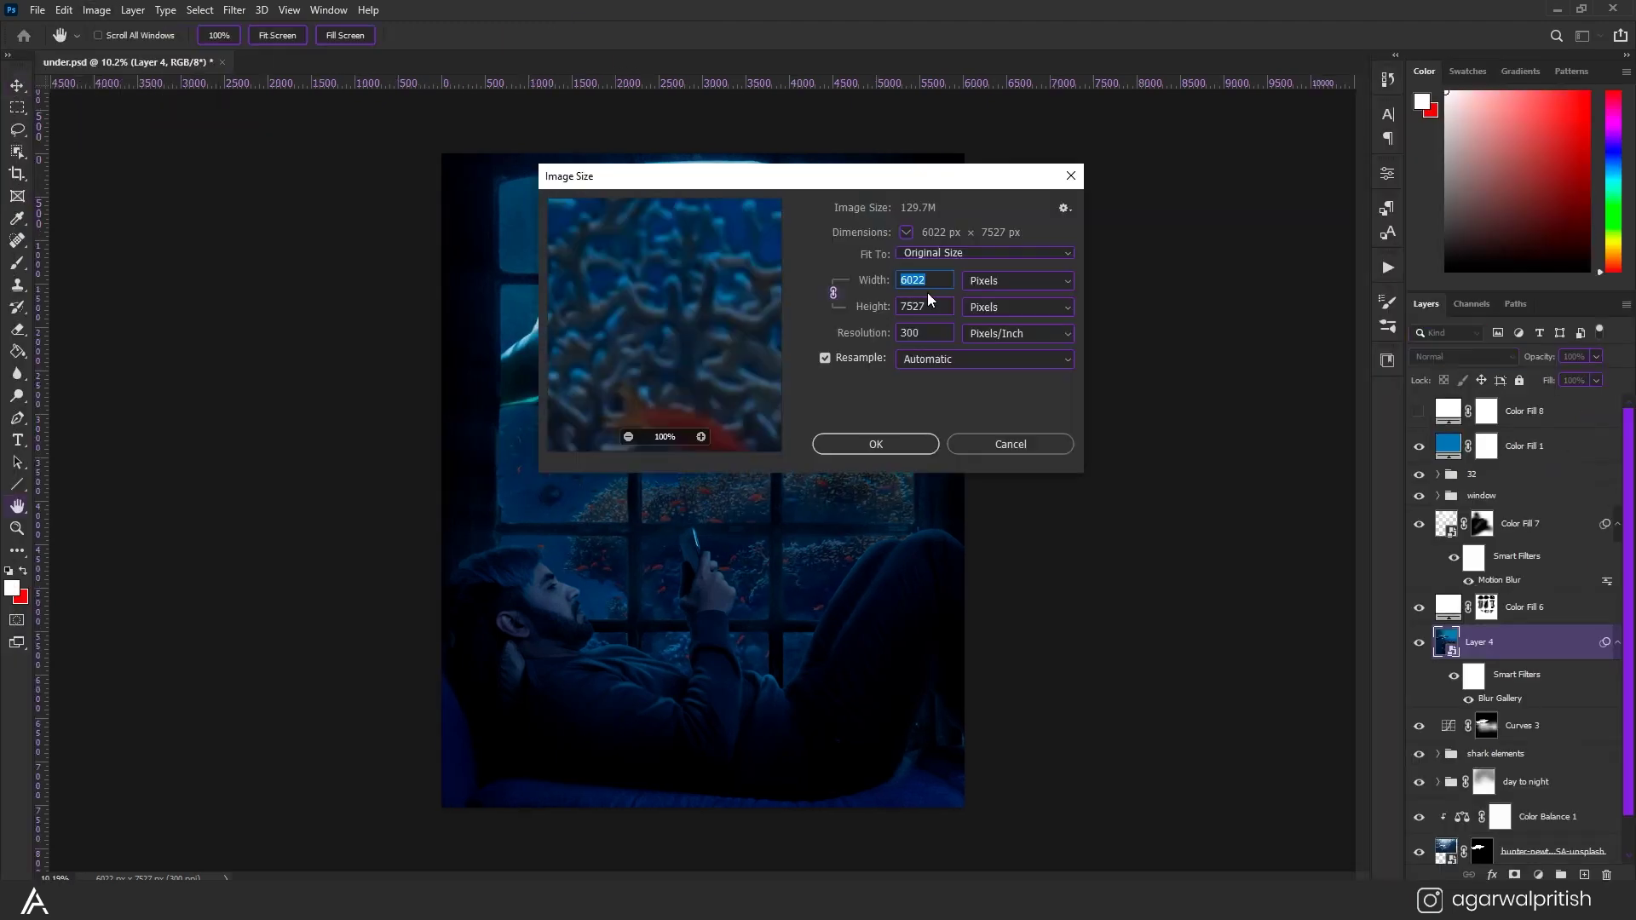
{"action": "type", "text": "4000"}
{"action": "left_click", "coordinate": [875, 444]}
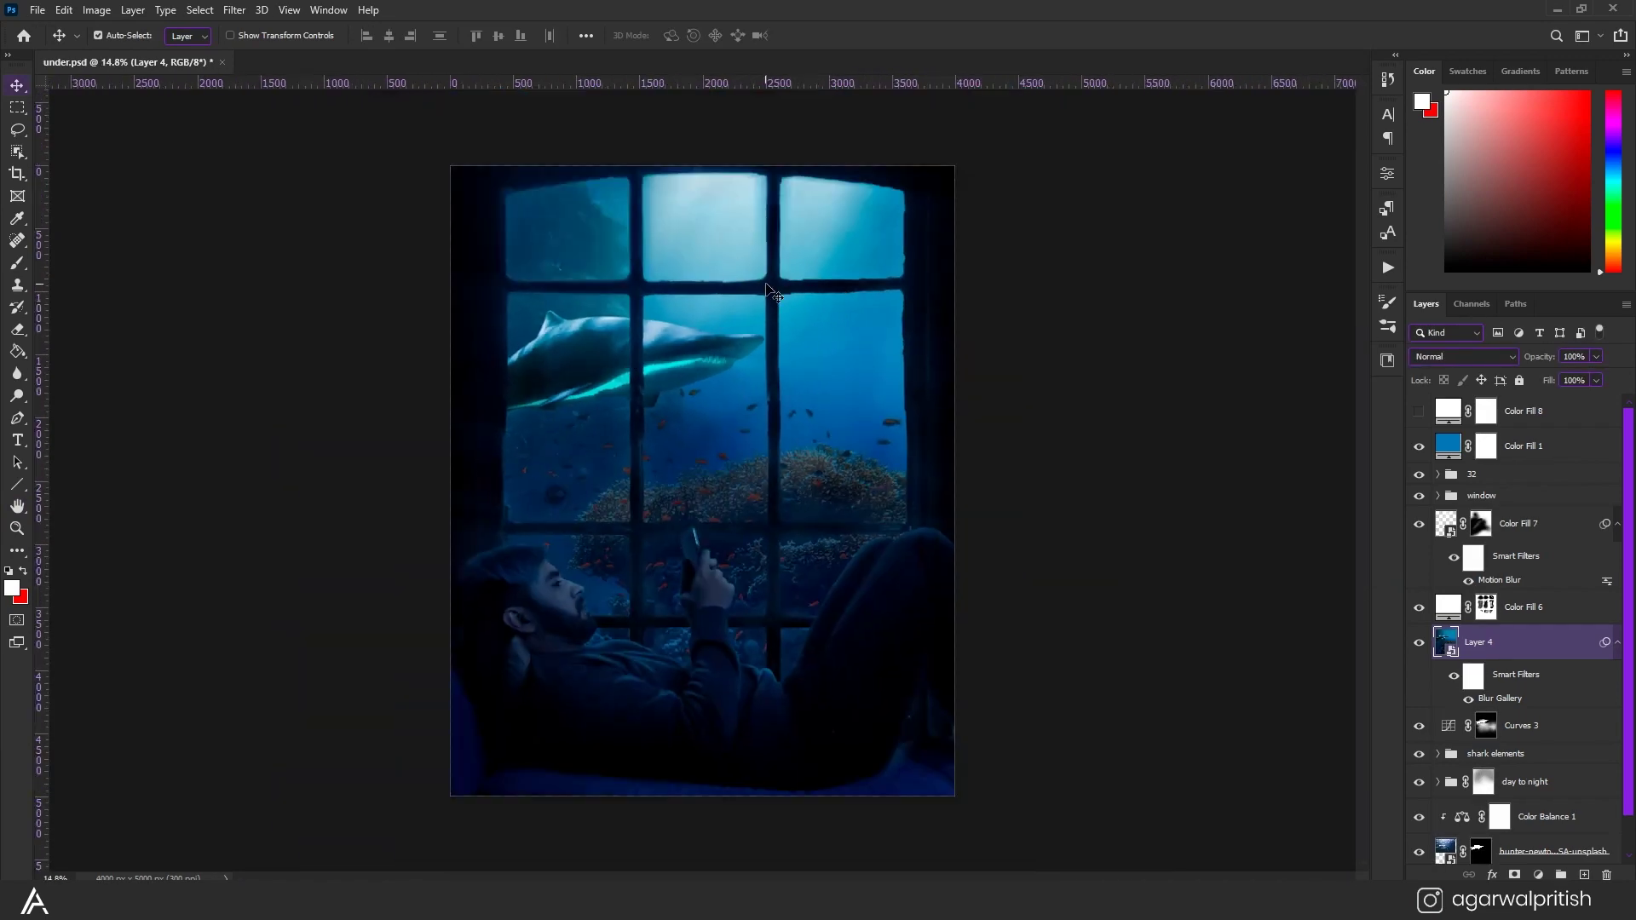
{"action": "mouse_move", "coordinate": [1452, 627]}
{"action": "left_mouse_down"}
{"action": "mouse_move", "coordinate": [1402, 627]}
{"action": "mouse_move", "coordinate": [1457, 580]}
{"action": "left_mouse_up"}
Apply the refined window-photo mask edge and return to the Move tool.
{"action": "left_click", "coordinate": [1533, 861]}
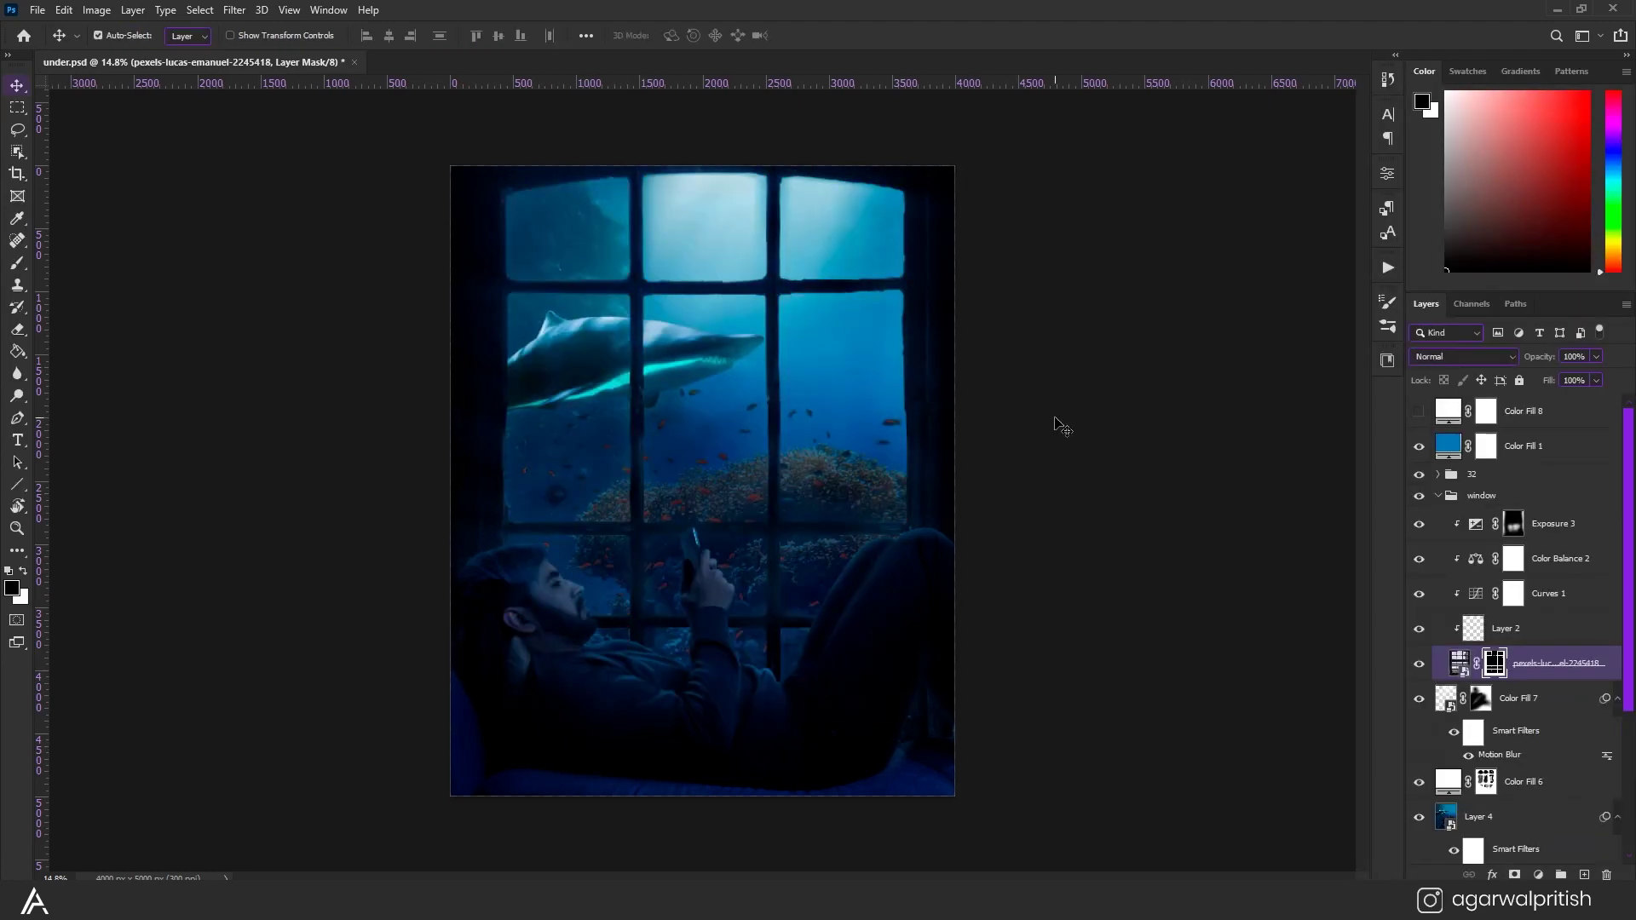
{"action": "scroll", "coordinate": [709, 458], "scroll_direction": "up", "scroll_amount": 2}
{"action": "scroll", "coordinate": [709, 457], "scroll_direction": "up", "scroll_amount": 2}
{"action": "scroll", "coordinate": [703, 489], "scroll_direction": "down", "scroll_amount": 3}
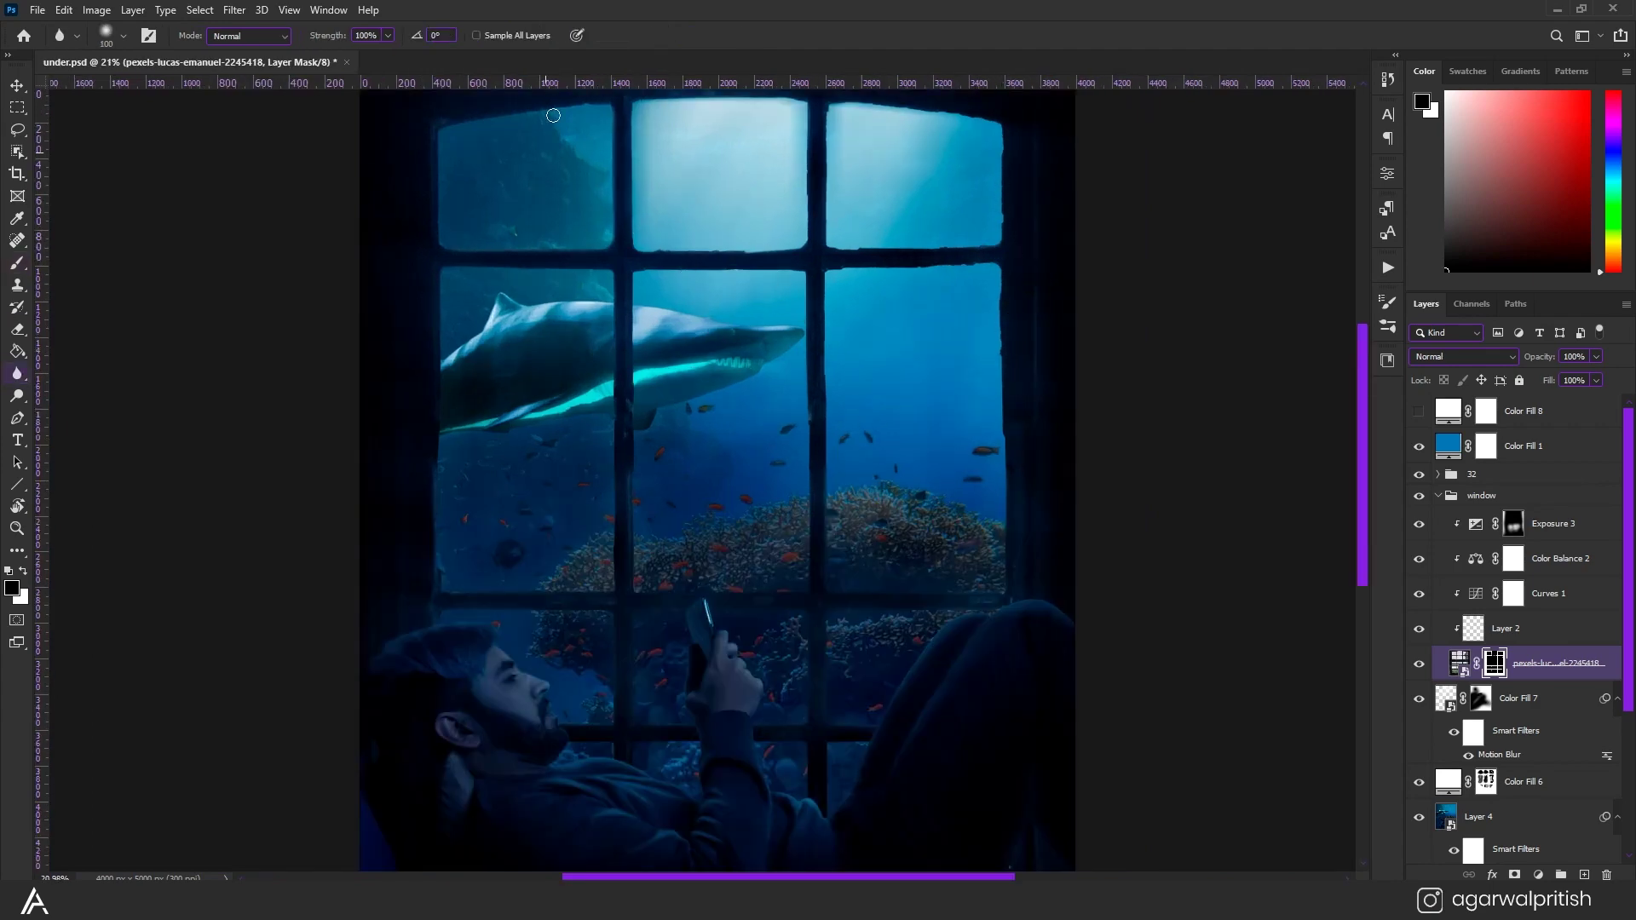
{"action": "scroll", "coordinate": [989, 230], "scroll_direction": "down", "scroll_amount": 3}
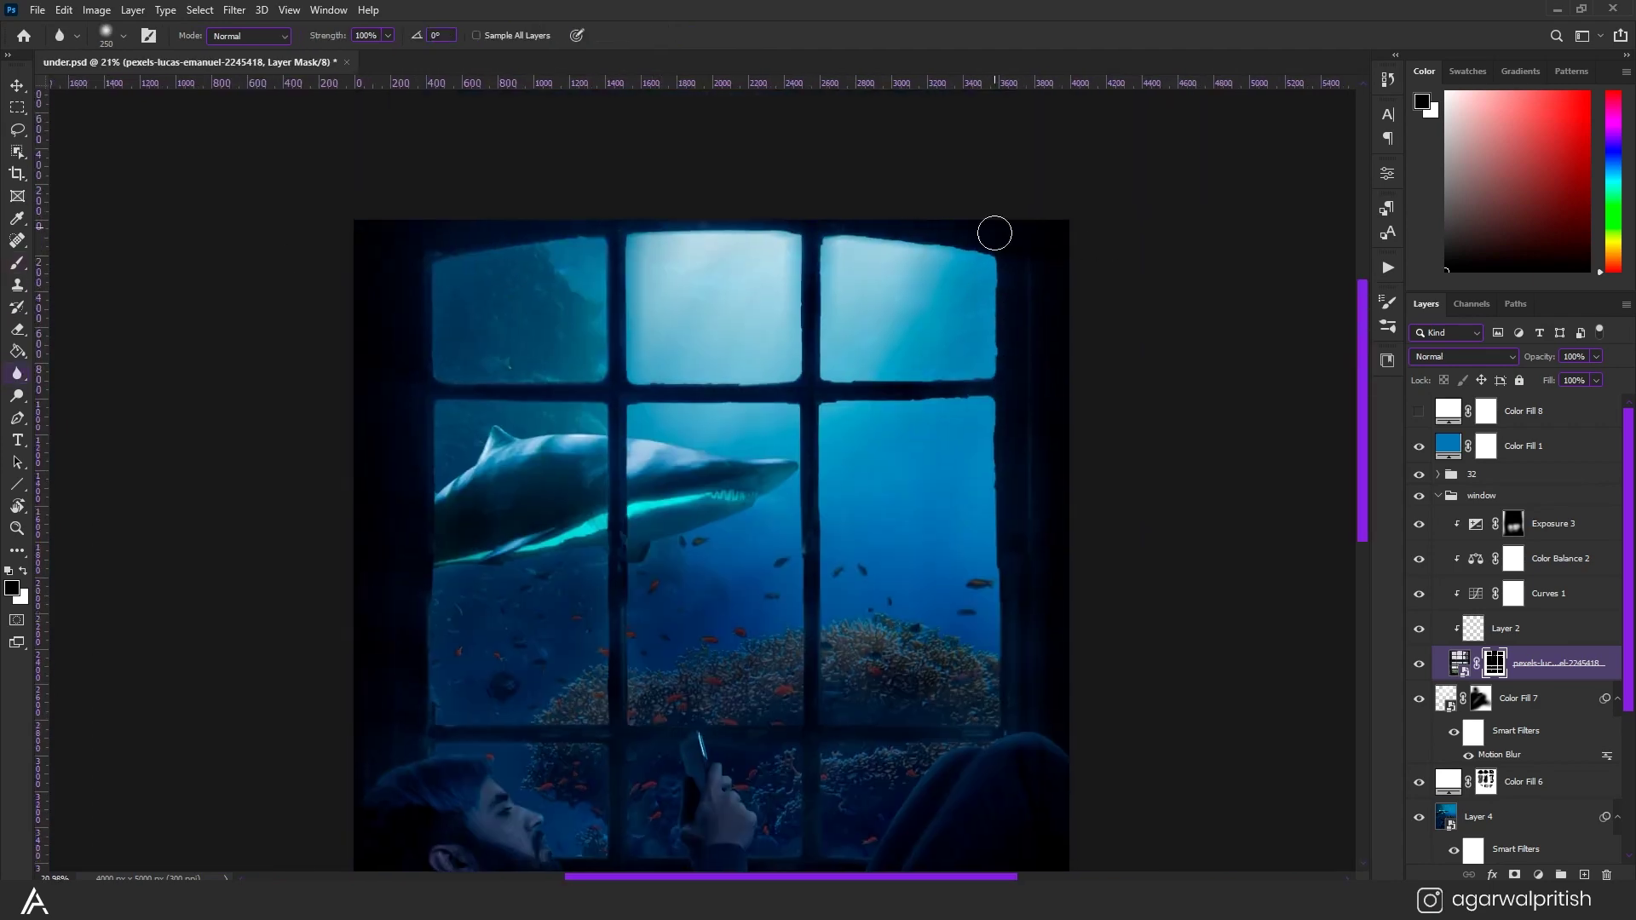
{"action": "scroll", "coordinate": [767, 426], "scroll_direction": "down", "scroll_amount": 3}
{"action": "scroll", "coordinate": [724, 469], "scroll_direction": "up", "scroll_amount": 5}
{"action": "key", "text": "v"}
{"action": "scroll", "coordinate": [743, 573], "scroll_direction": "down", "scroll_amount": 8}
{"action": "scroll", "coordinate": [744, 573], "scroll_direction": "up", "scroll_amount": 3}
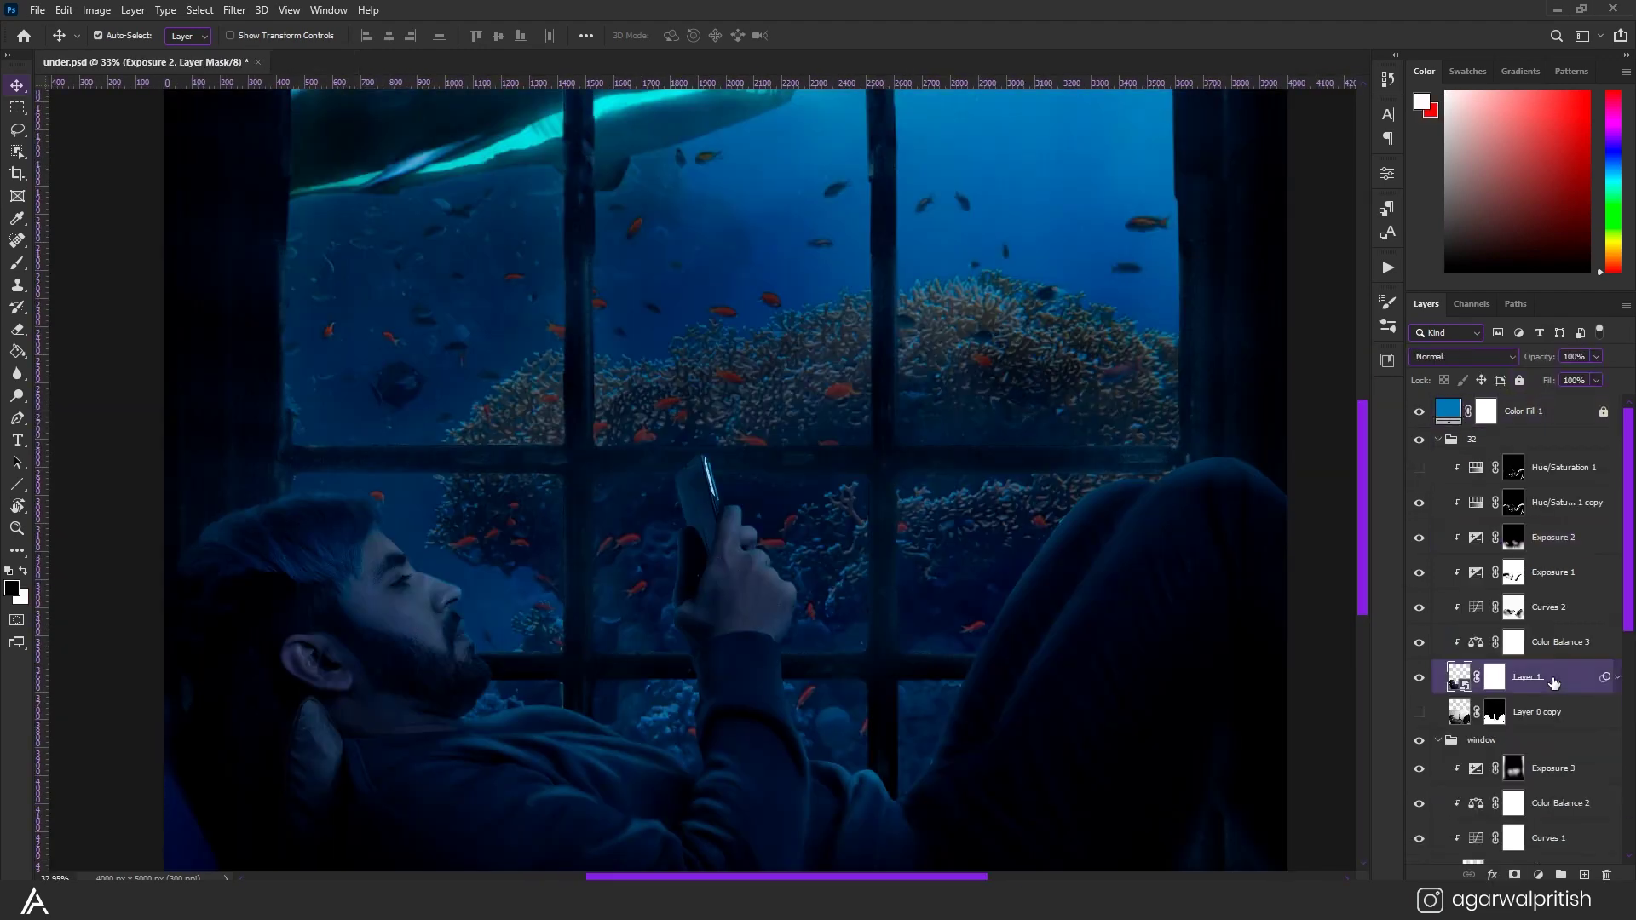
{"action": "scroll", "coordinate": [701, 596], "scroll_direction": "up", "scroll_amount": 2}
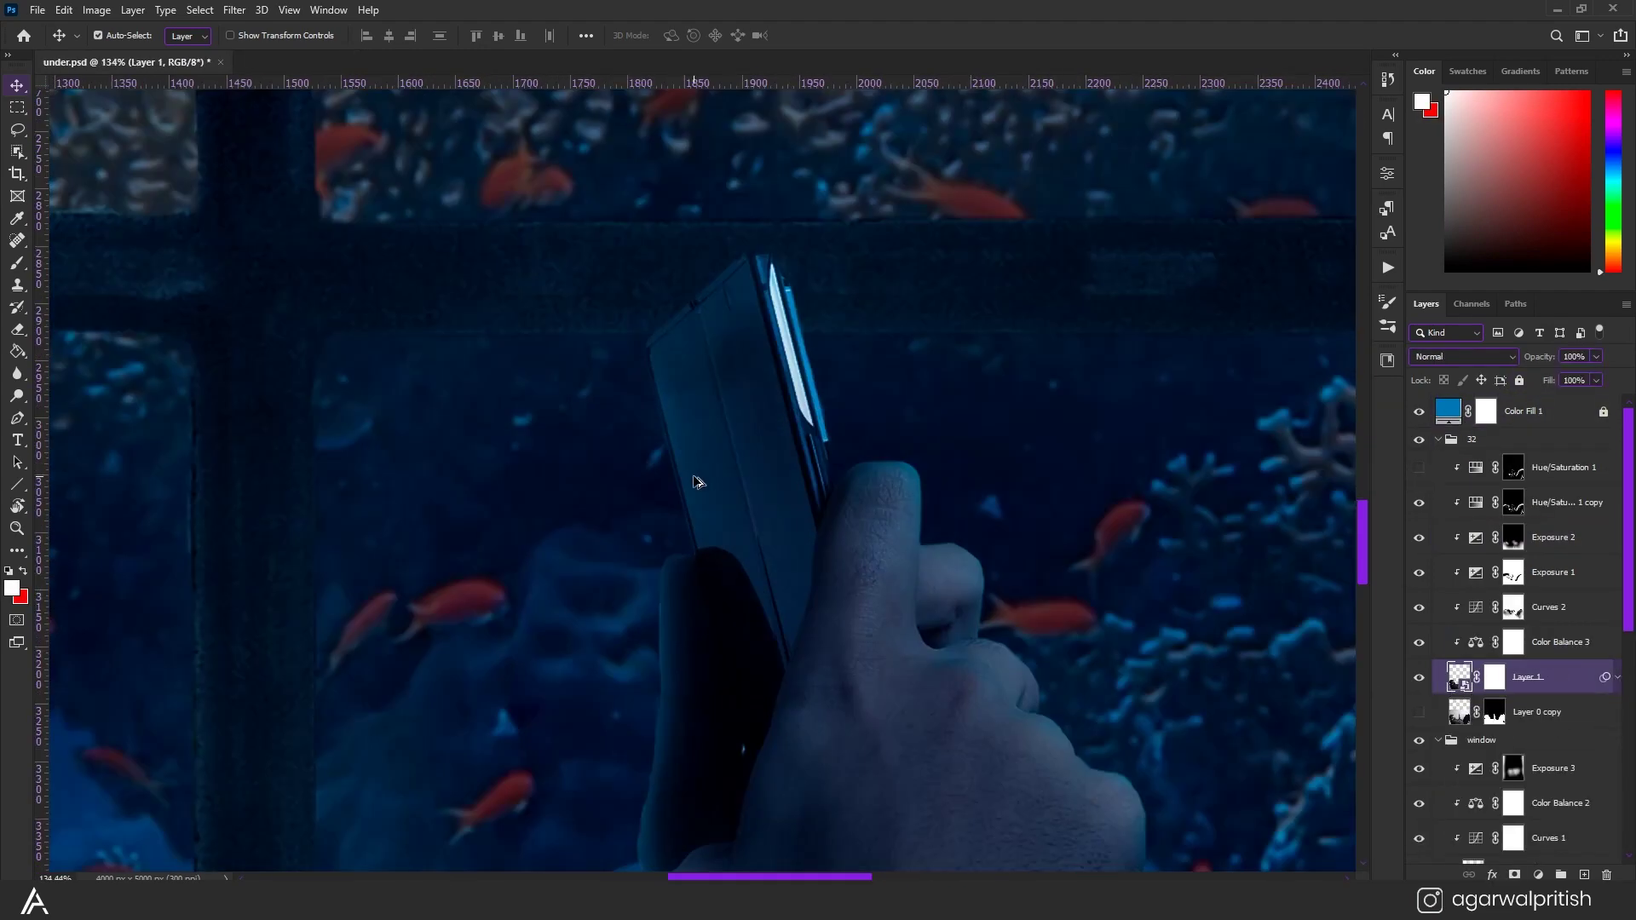
{"action": "scroll", "coordinate": [694, 476], "scroll_direction": "down", "scroll_amount": 5}
{"action": "scroll", "coordinate": [632, 629], "scroll_direction": "up", "scroll_amount": 2}
{"action": "scroll", "coordinate": [844, 545], "scroll_direction": "down", "scroll_amount": 1}
Turn on Hue/Saturation 1 and select its mask with a black-and-white brush.
{"action": "left_click", "coordinate": [1419, 467]}
{"action": "scroll", "coordinate": [669, 546], "scroll_direction": "down", "scroll_amount": 1}
{"action": "key", "text": "b"}
{"action": "key", "text": "d"}
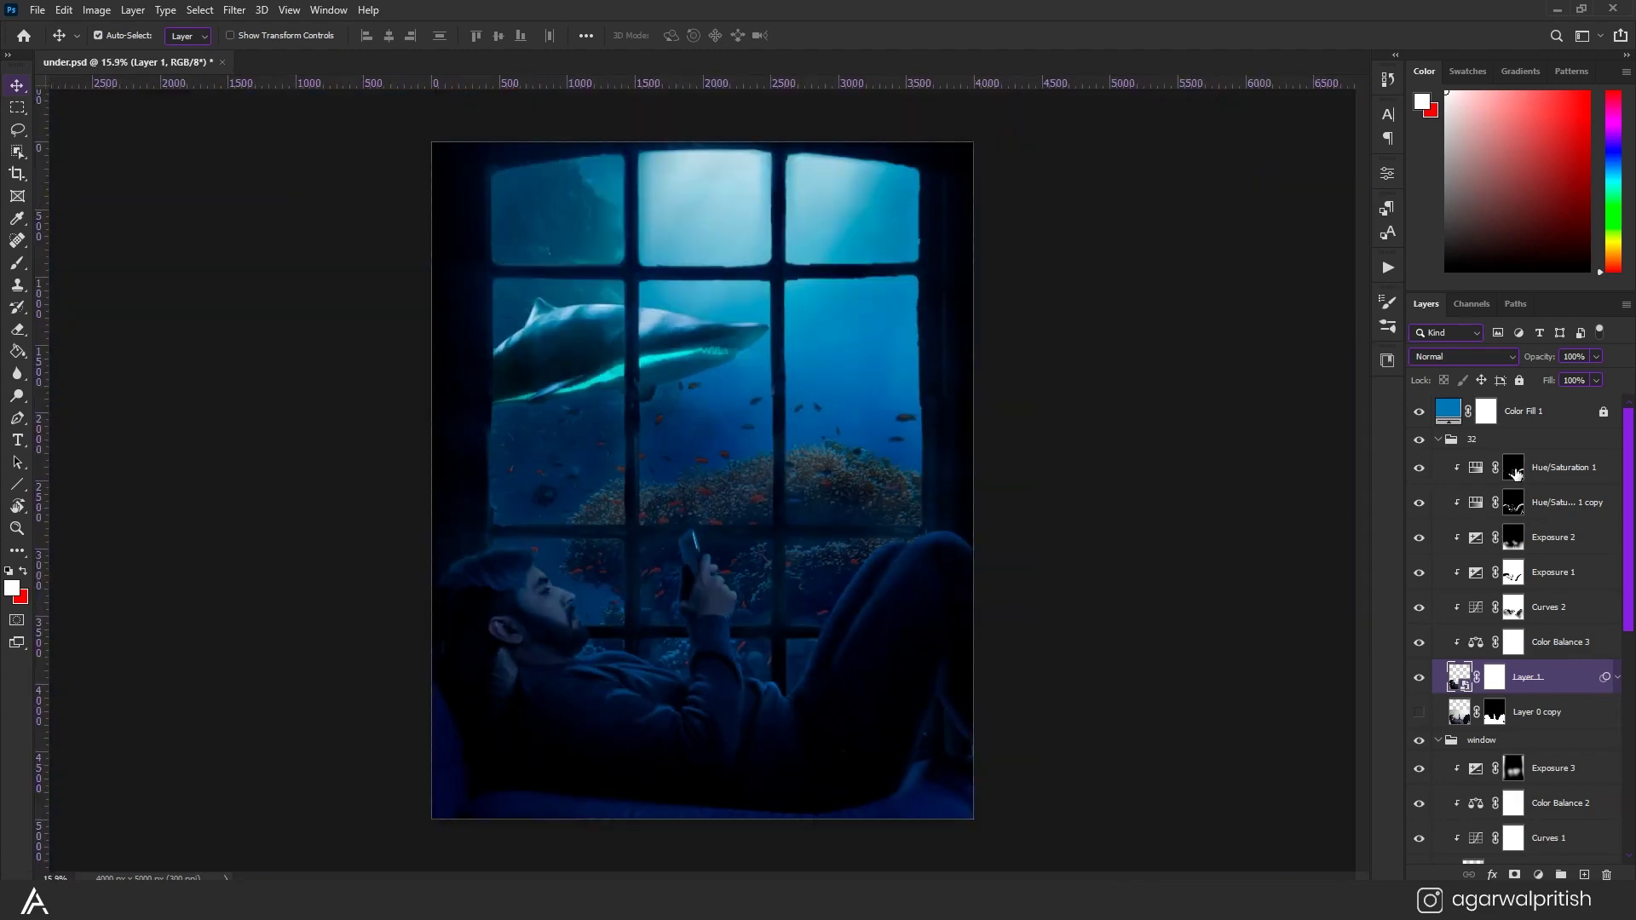
{"action": "left_click", "coordinate": [1513, 467]}
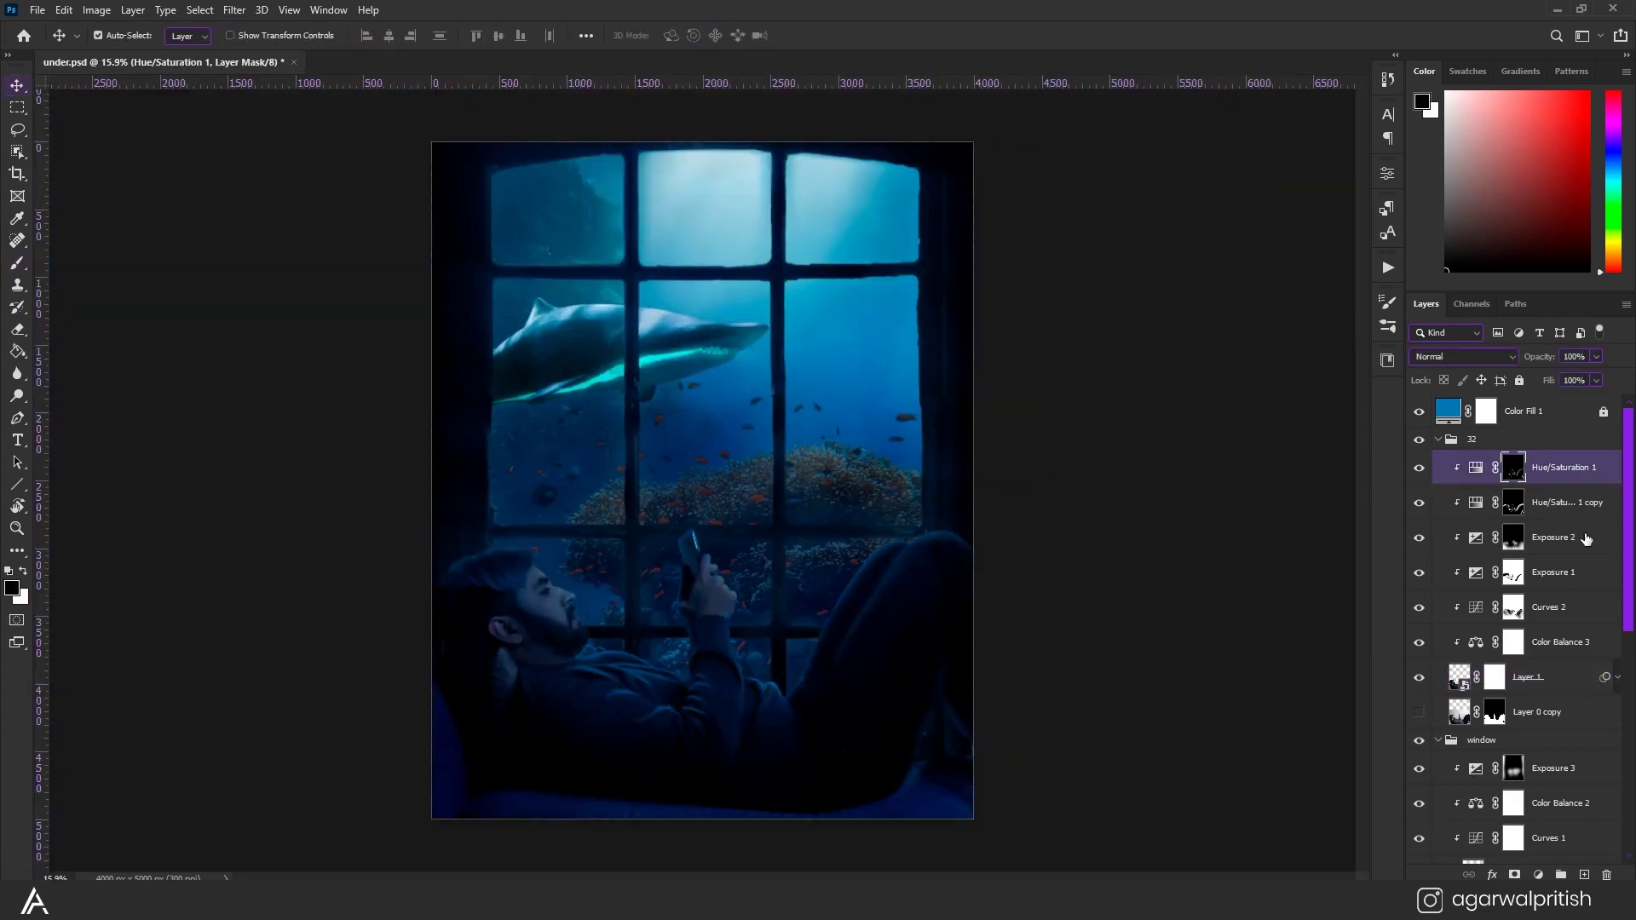
Duplicate the man's layer, scale the copy slightly smaller, and place it below Color Fill 7.
{"action": "key", "text": "ctrl+j"}
{"action": "key", "text": "ctrl+bracketleft"}
{"action": "key", "text": "ctrl+t"}
{"action": "left_click_drag", "start_coordinate": [702, 503], "coordinate": [703, 533]}
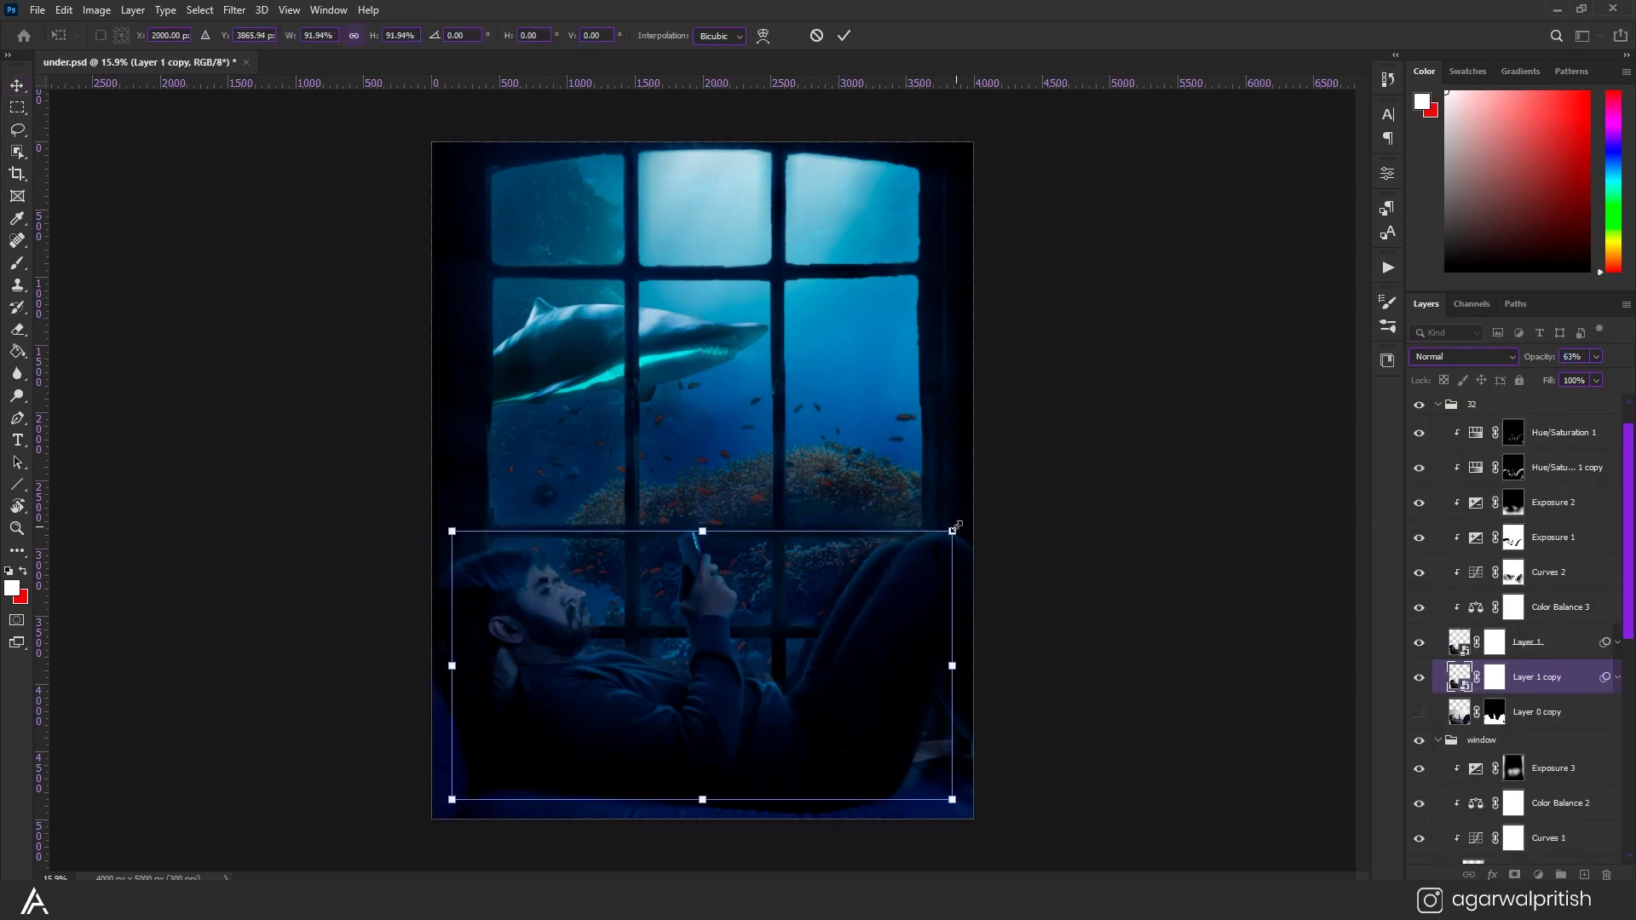
{"action": "key", "text": "Return"}
{"action": "scroll", "coordinate": [767, 511], "scroll_direction": "up", "scroll_amount": 1}
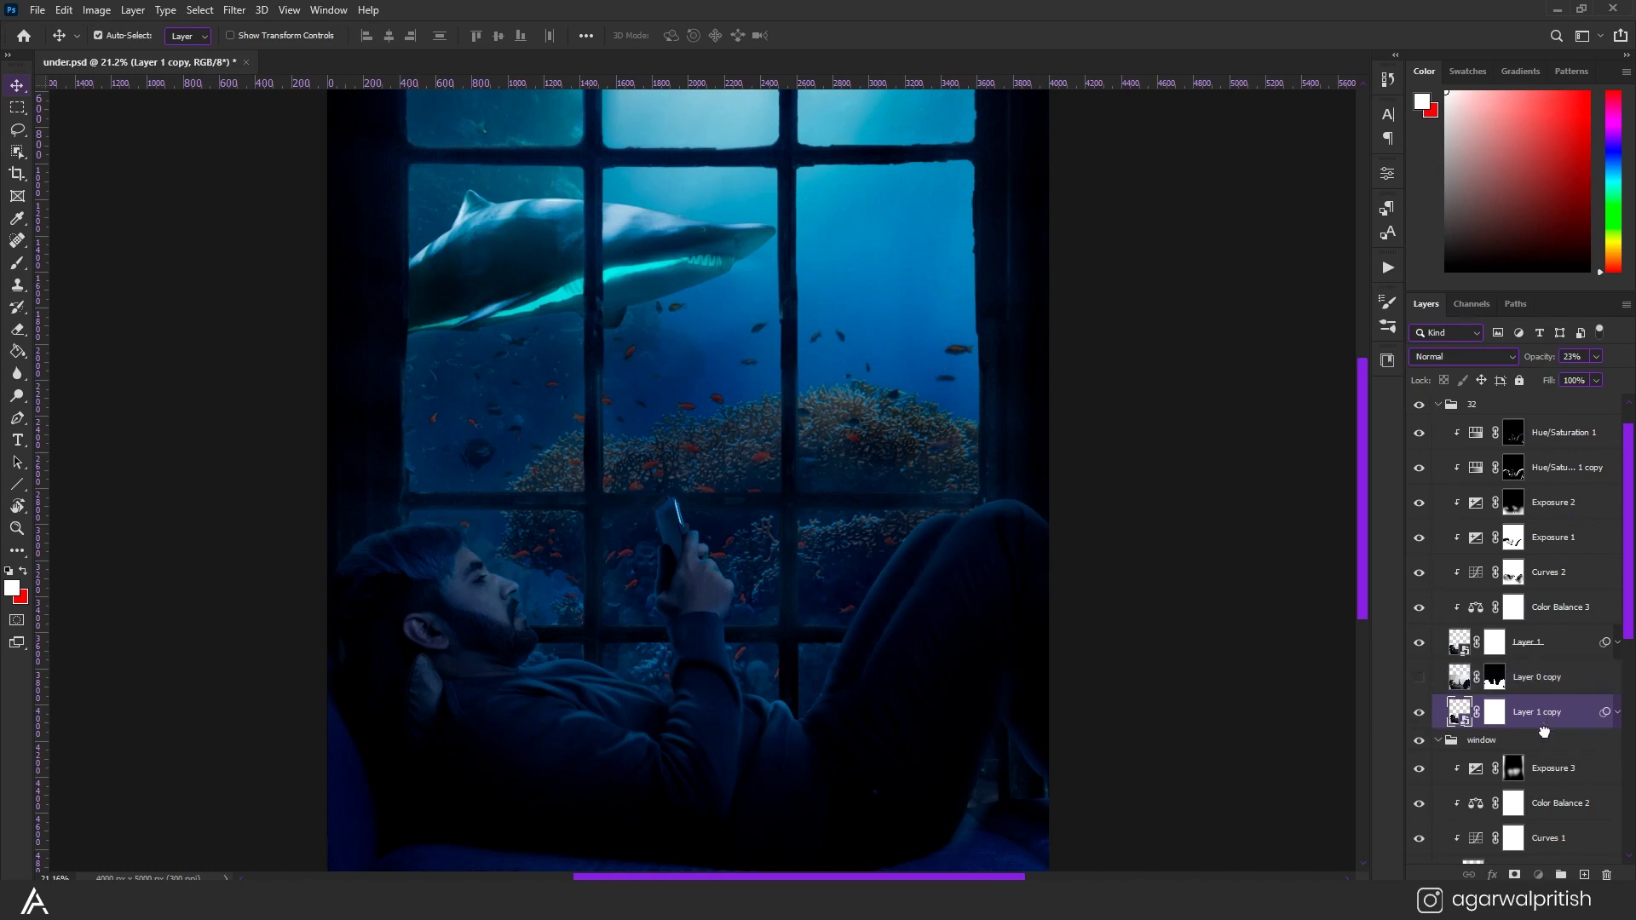
{"action": "left_click_drag", "start_coordinate": [1525, 678], "coordinate": [1531, 470]}
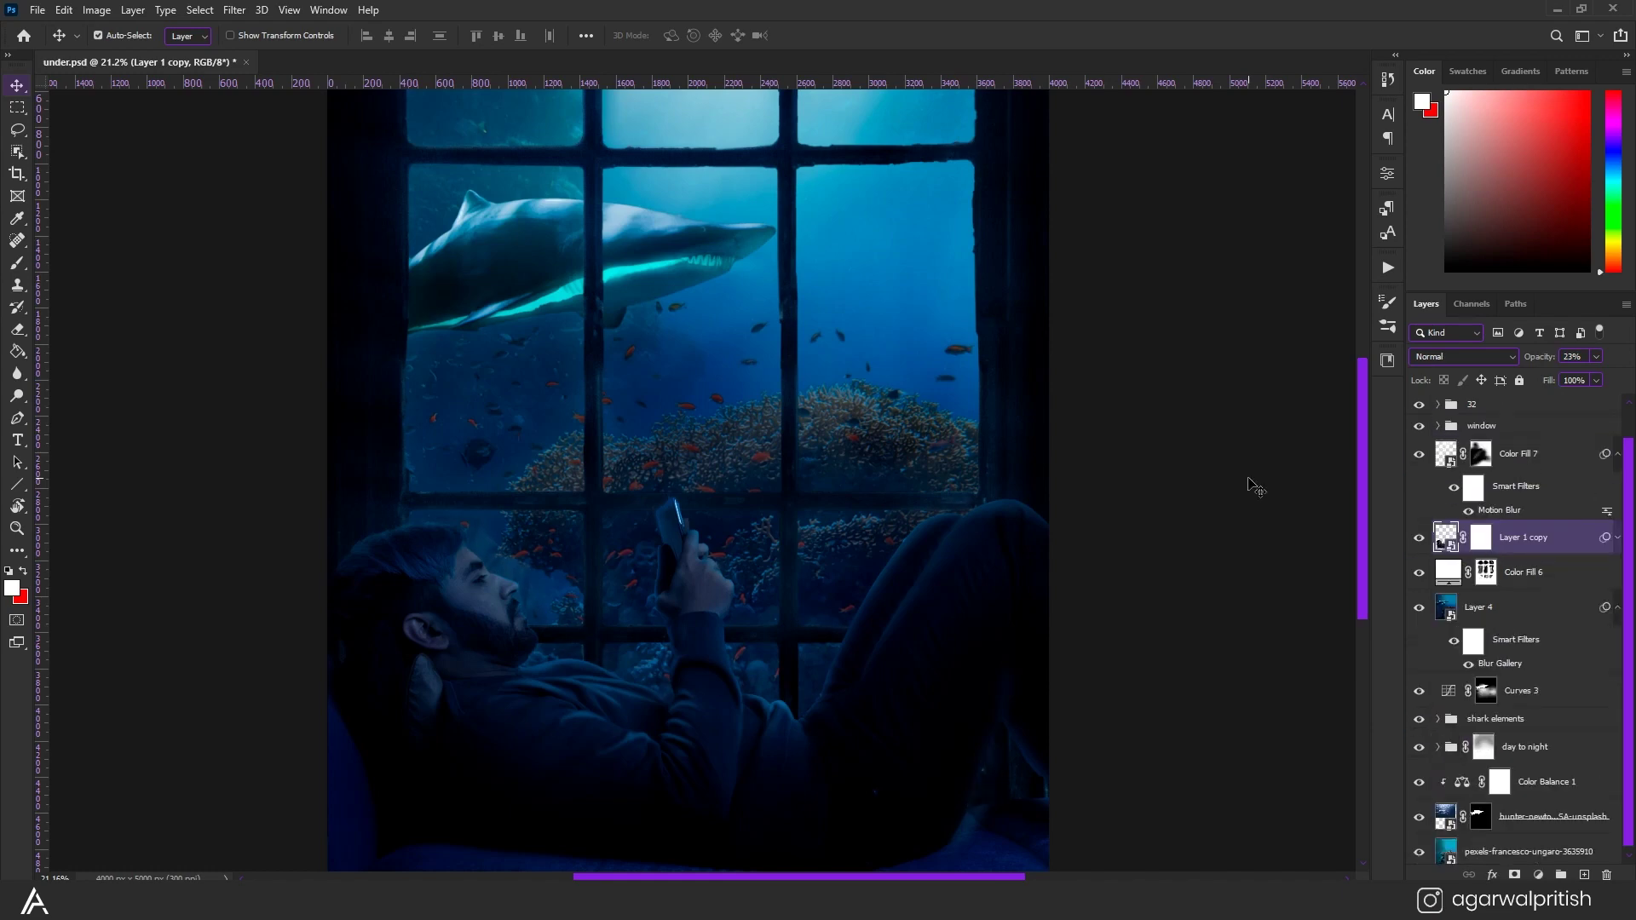
Open Gaussian Blur on Layer 1 copy and ready the brush for its mask.
{"action": "scroll", "coordinate": [716, 615], "scroll_direction": "down", "scroll_amount": 1}
{"action": "scroll", "coordinate": [716, 615], "scroll_direction": "down", "scroll_amount": 1}
{"action": "scroll", "coordinate": [715, 615], "scroll_direction": "down", "scroll_amount": 1}
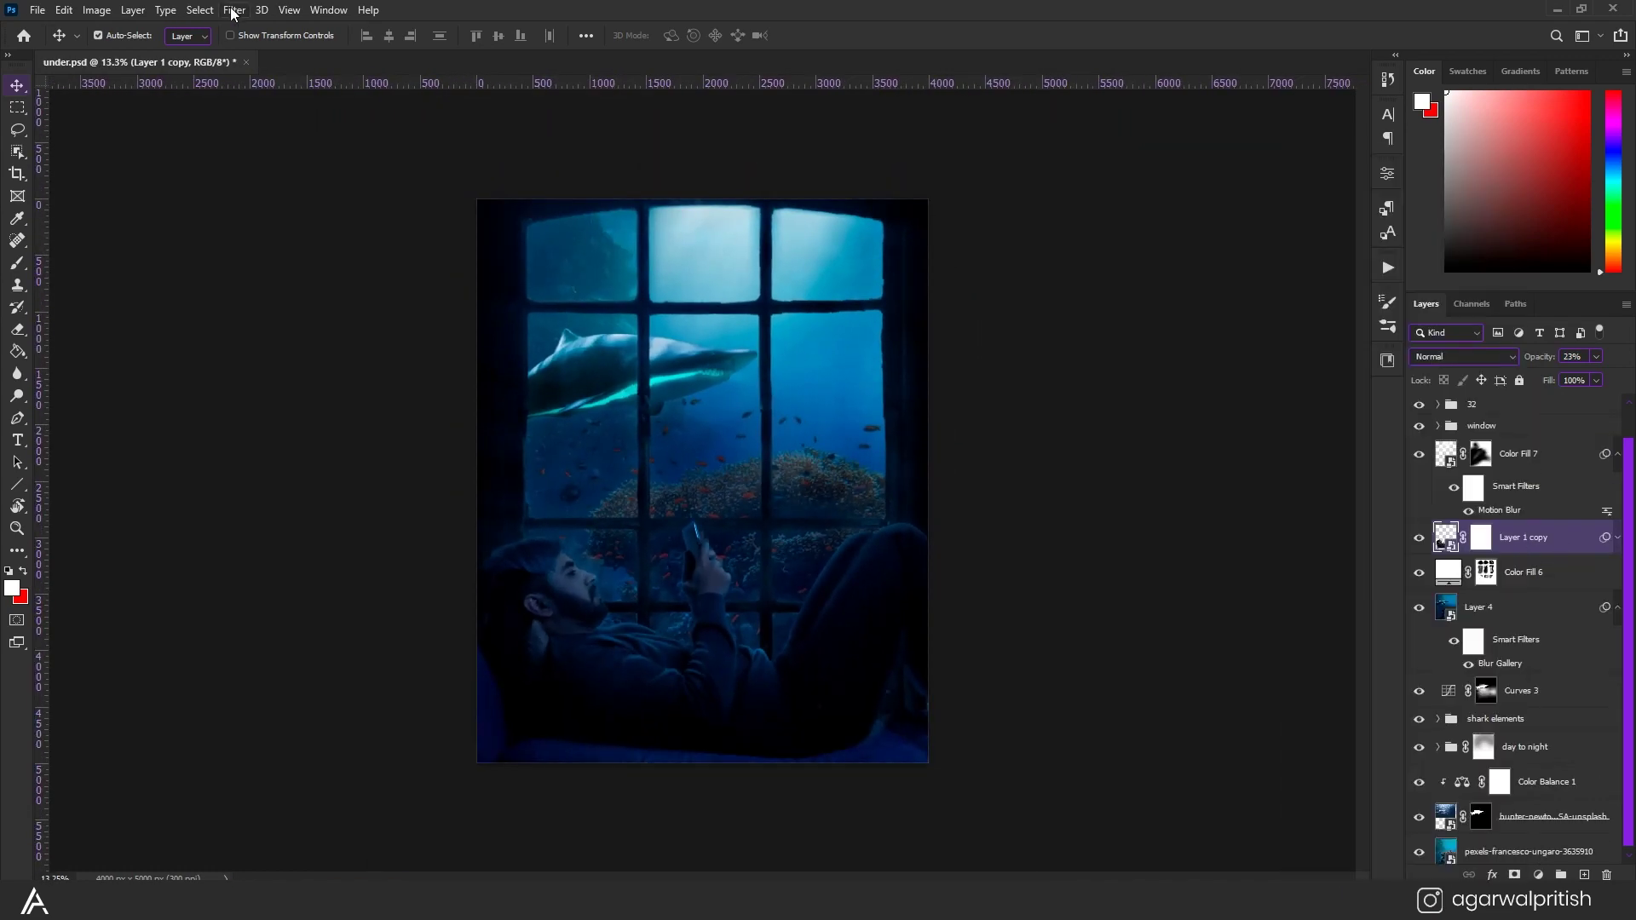
{"action": "left_click", "coordinate": [235, 9]}
{"action": "left_click", "coordinate": [483, 292]}
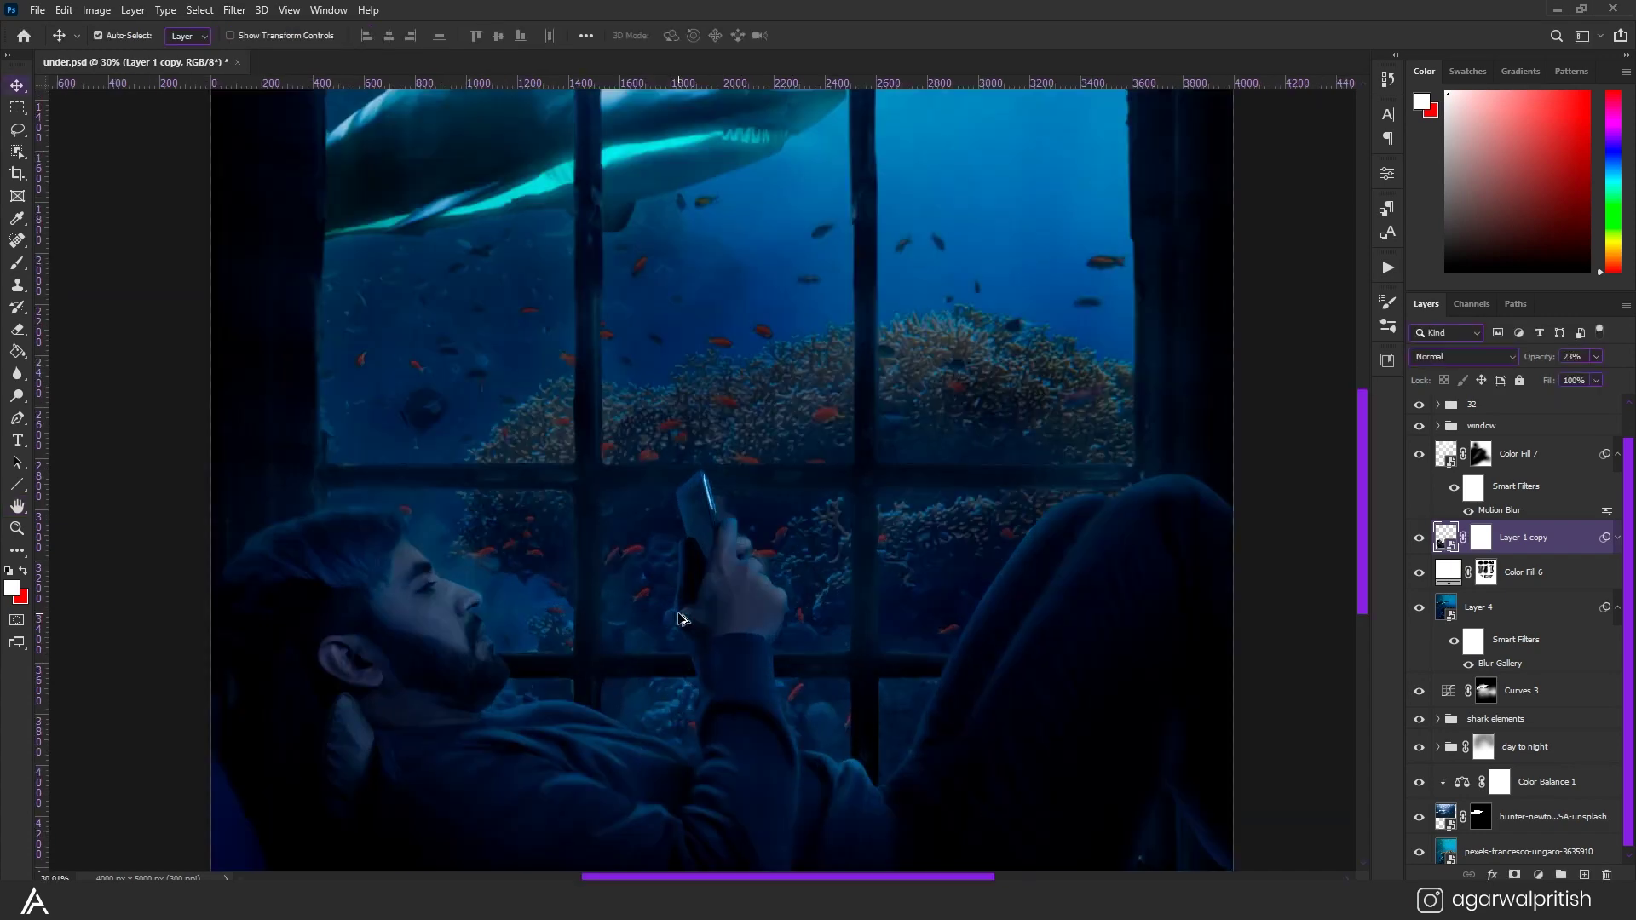
{"action": "key", "text": "b"}
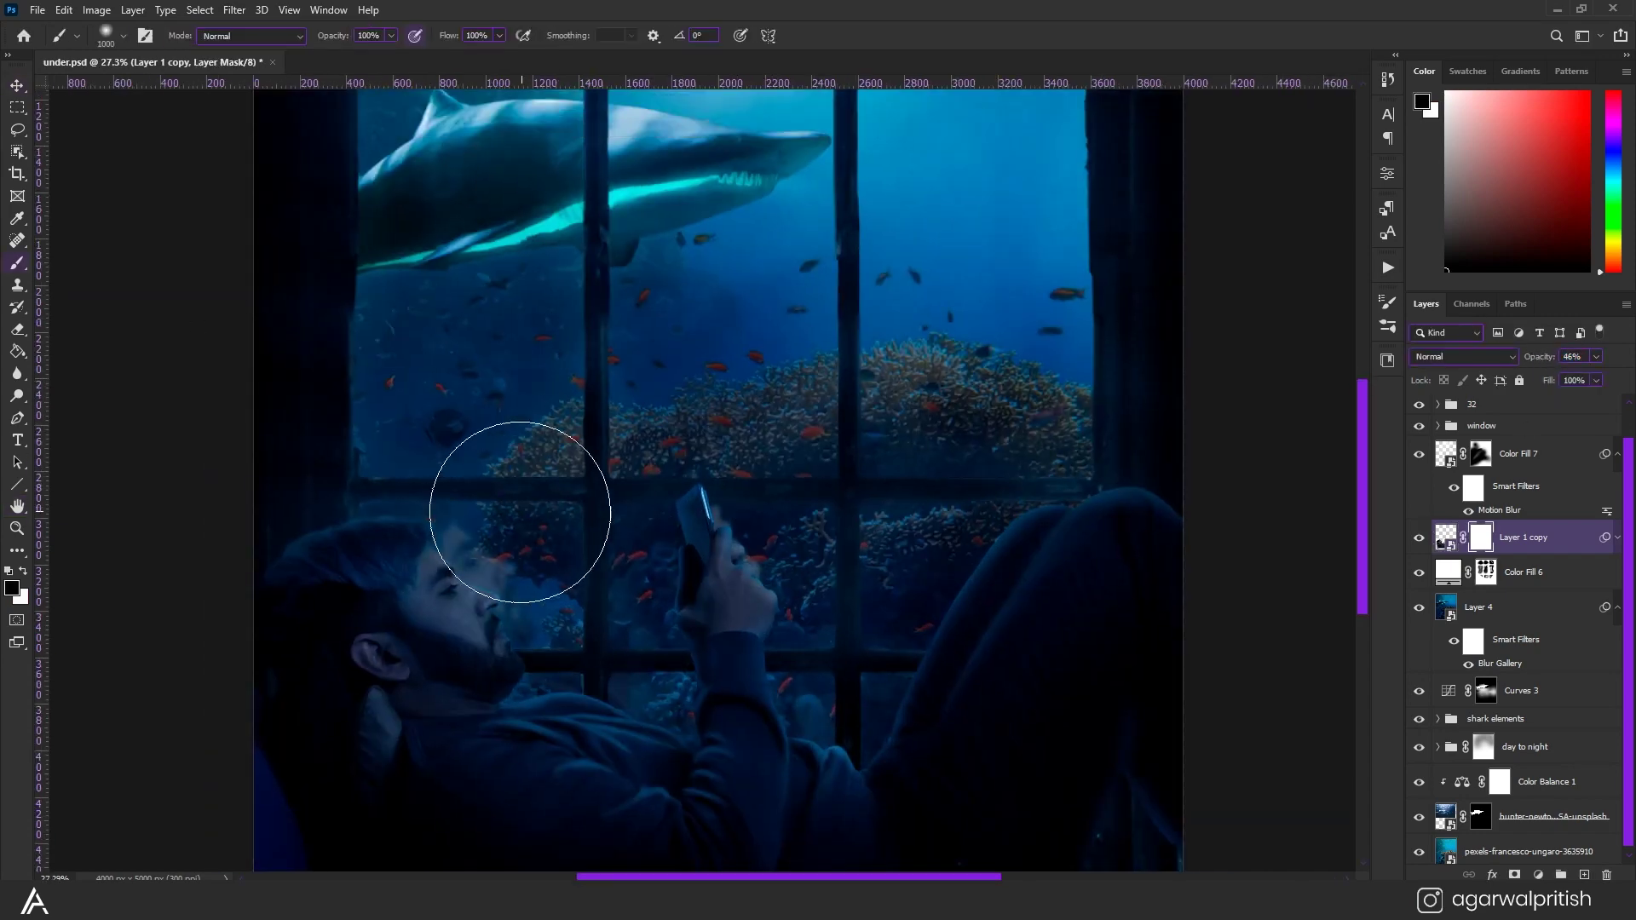
{"action": "scroll", "coordinate": [527, 621], "scroll_direction": "down", "scroll_amount": 3}
{"action": "scroll", "coordinate": [840, 493], "scroll_direction": "up", "scroll_amount": 5}
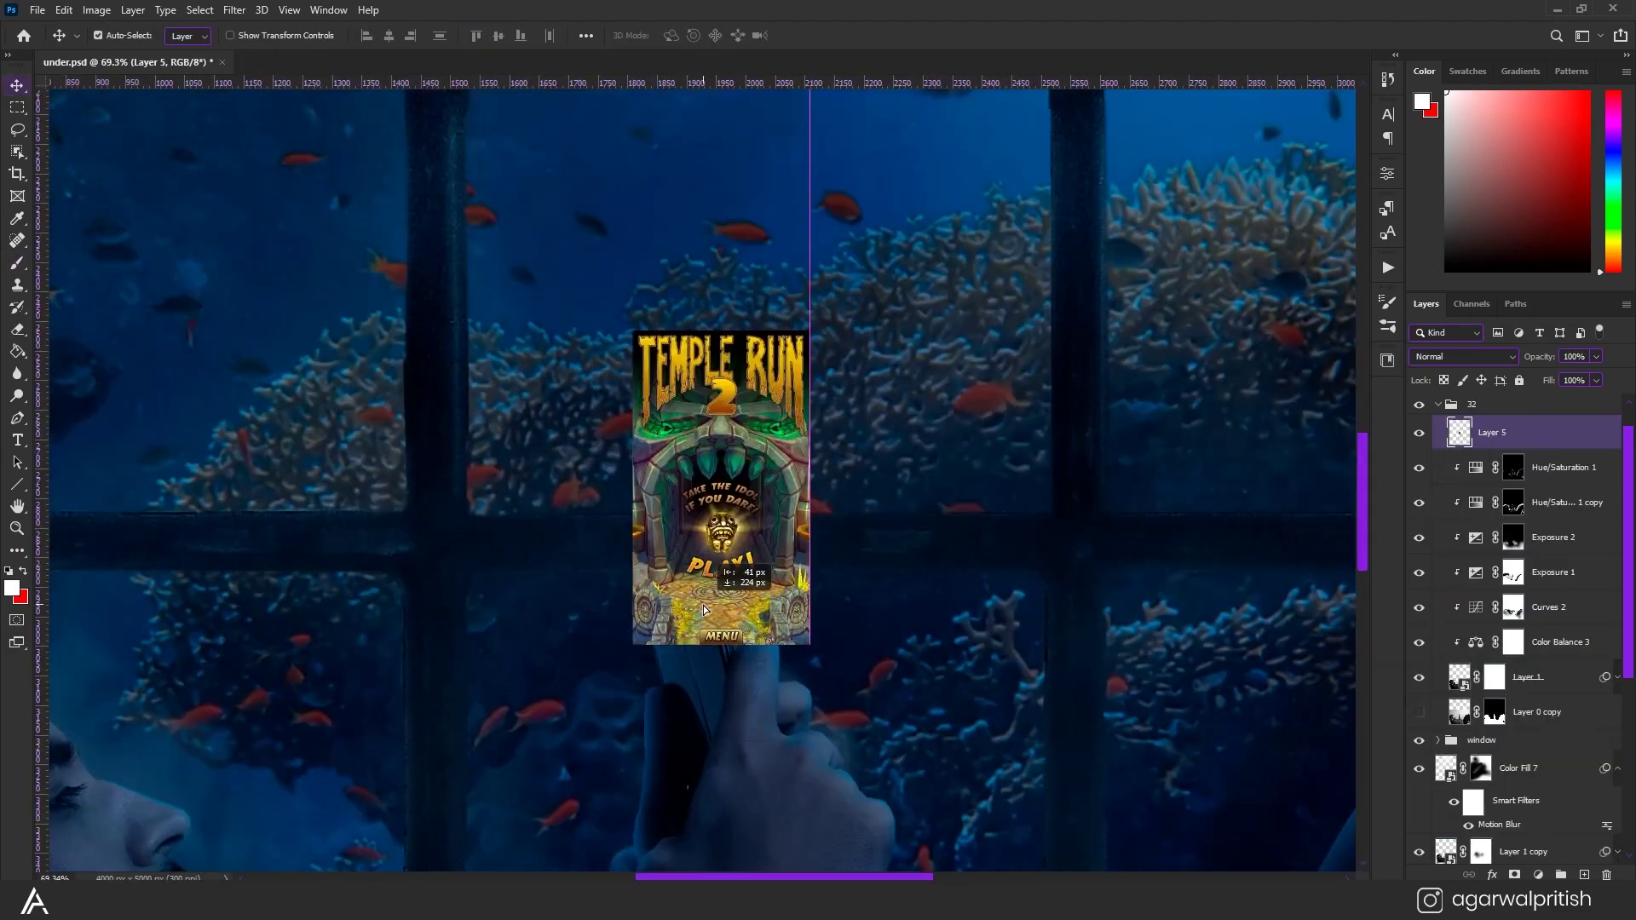
Skew the Temple Run screenshot onto the phone at 71% opacity and add a layer mask.
{"action": "left_click_drag", "start_coordinate": [703, 610], "coordinate": [686, 806]}
{"action": "key", "text": "ctrl+t"}
{"action": "key", "text": "7"}
{"action": "key", "text": "1"}
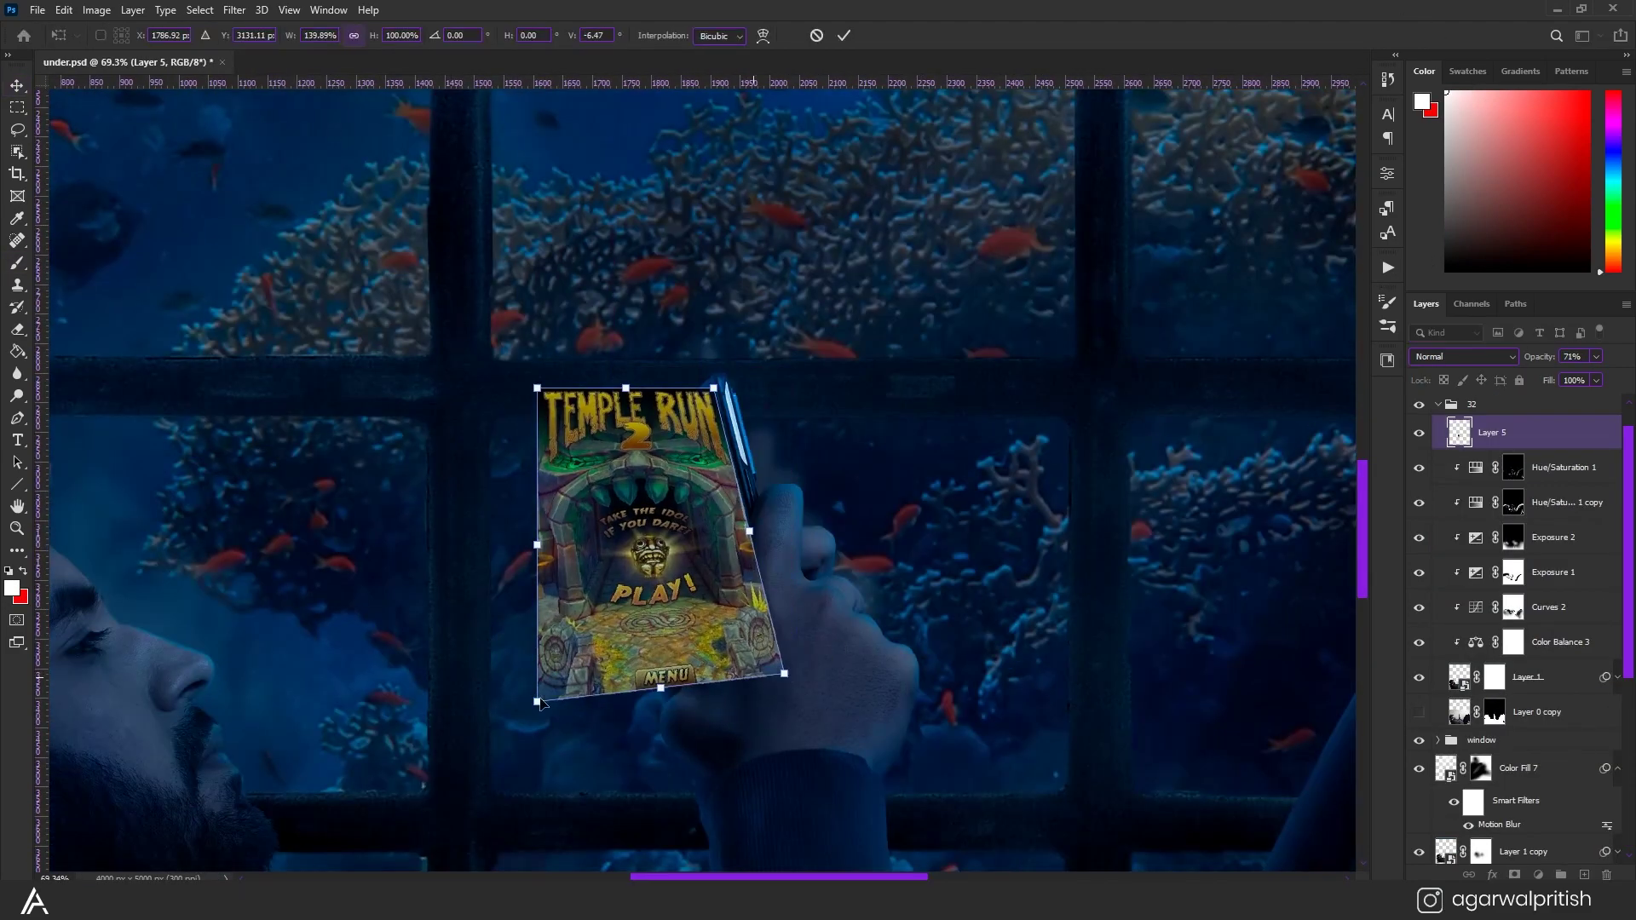
{"action": "mouse_move", "coordinate": [546, 384]}
{"action": "left_mouse_down"}
{"action": "mouse_move", "coordinate": [539, 398]}
{"action": "mouse_move", "coordinate": [664, 426]}
{"action": "left_mouse_up"}
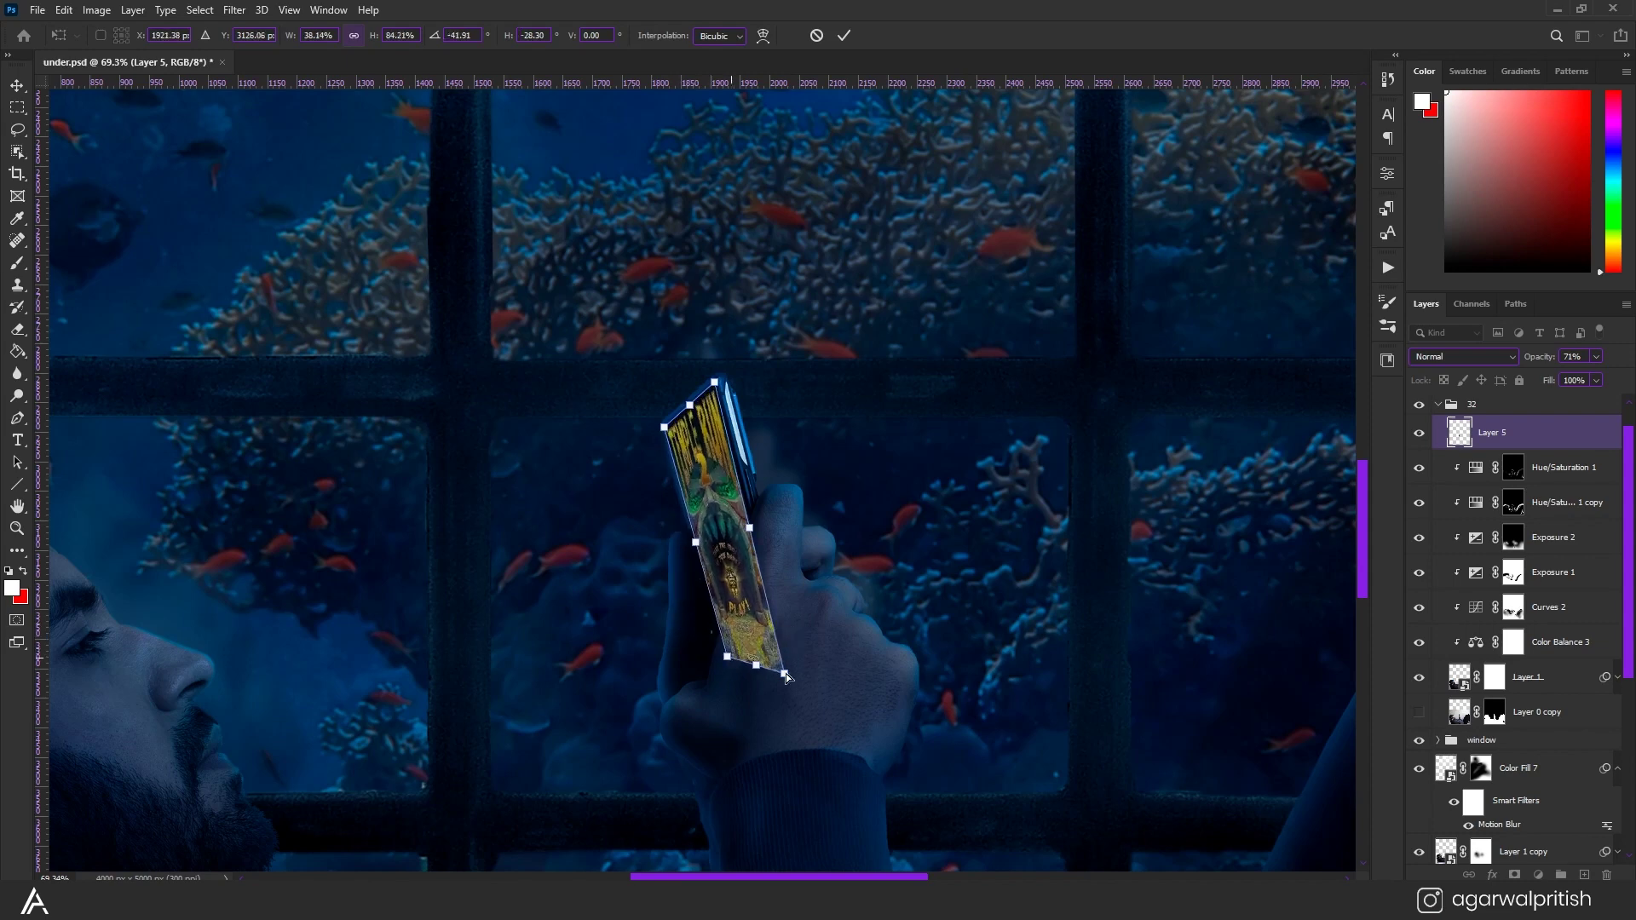
{"action": "left_click_drag", "start_coordinate": [783, 675], "coordinate": [805, 552]}
{"action": "key", "text": "Return"}
{"action": "scroll", "coordinate": [766, 545], "scroll_direction": "up", "scroll_amount": 3}
{"action": "left_click", "coordinate": [1514, 875]}
{"action": "key", "text": "b"}
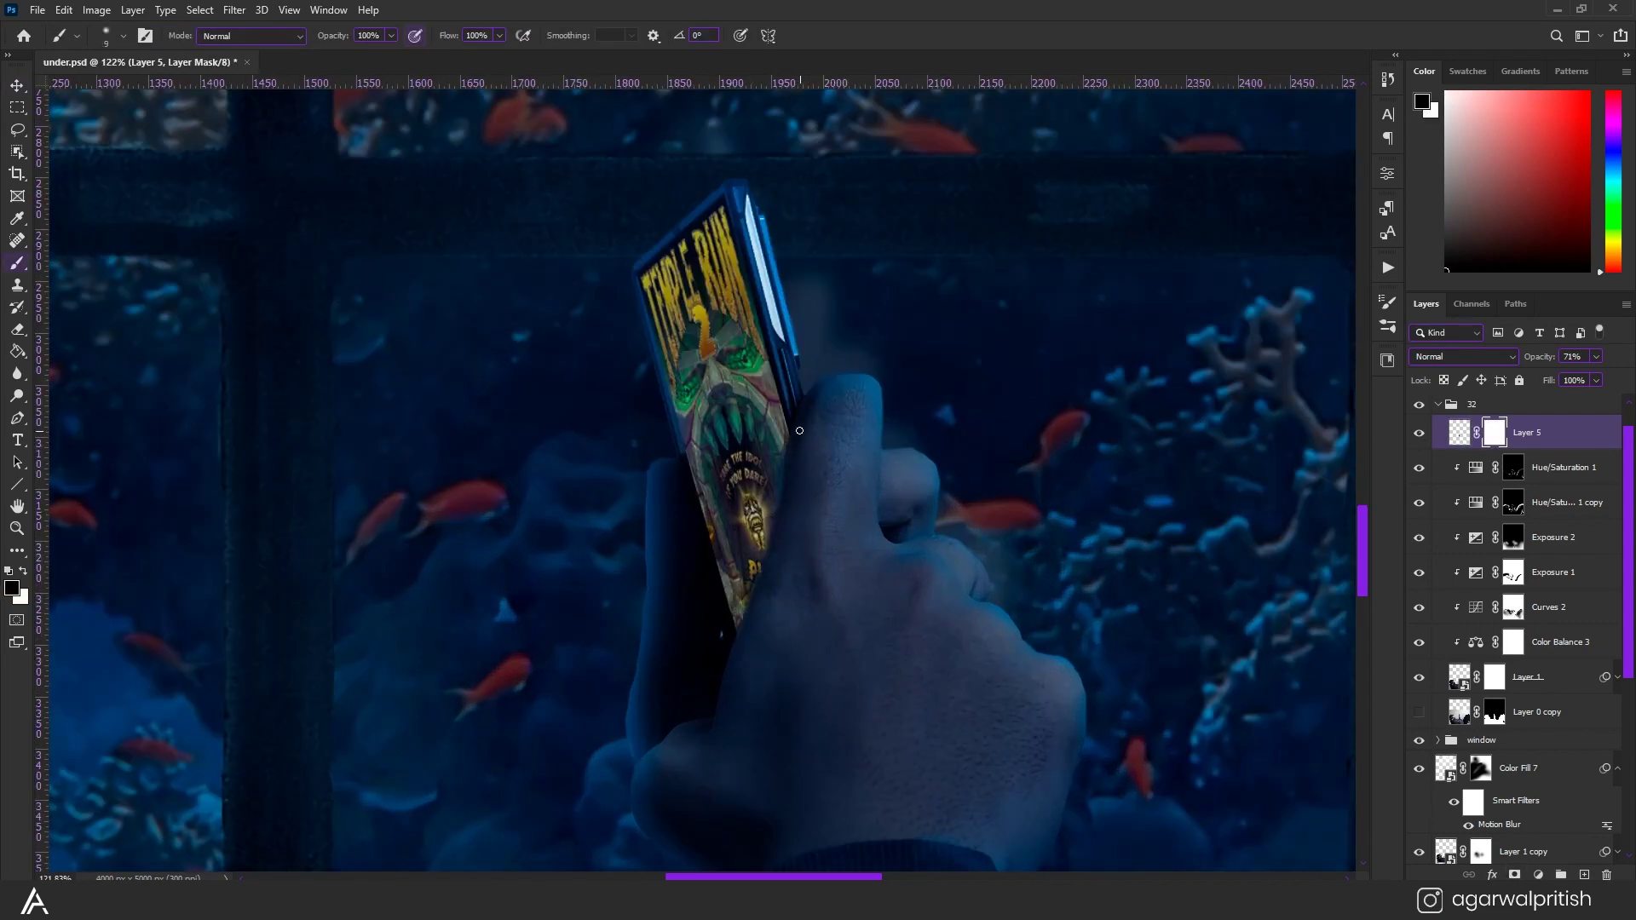
Make a Screen-blended smart-object copy of the screenshot with a 4.4 px Gaussian Blur.
{"action": "key", "text": "ctrl+0"}
{"action": "key", "text": "ctrl+j"}
{"action": "right_click", "coordinate": [1466, 432]}
{"action": "left_click", "coordinate": [1290, 381]}
{"action": "left_click", "coordinate": [235, 9]}
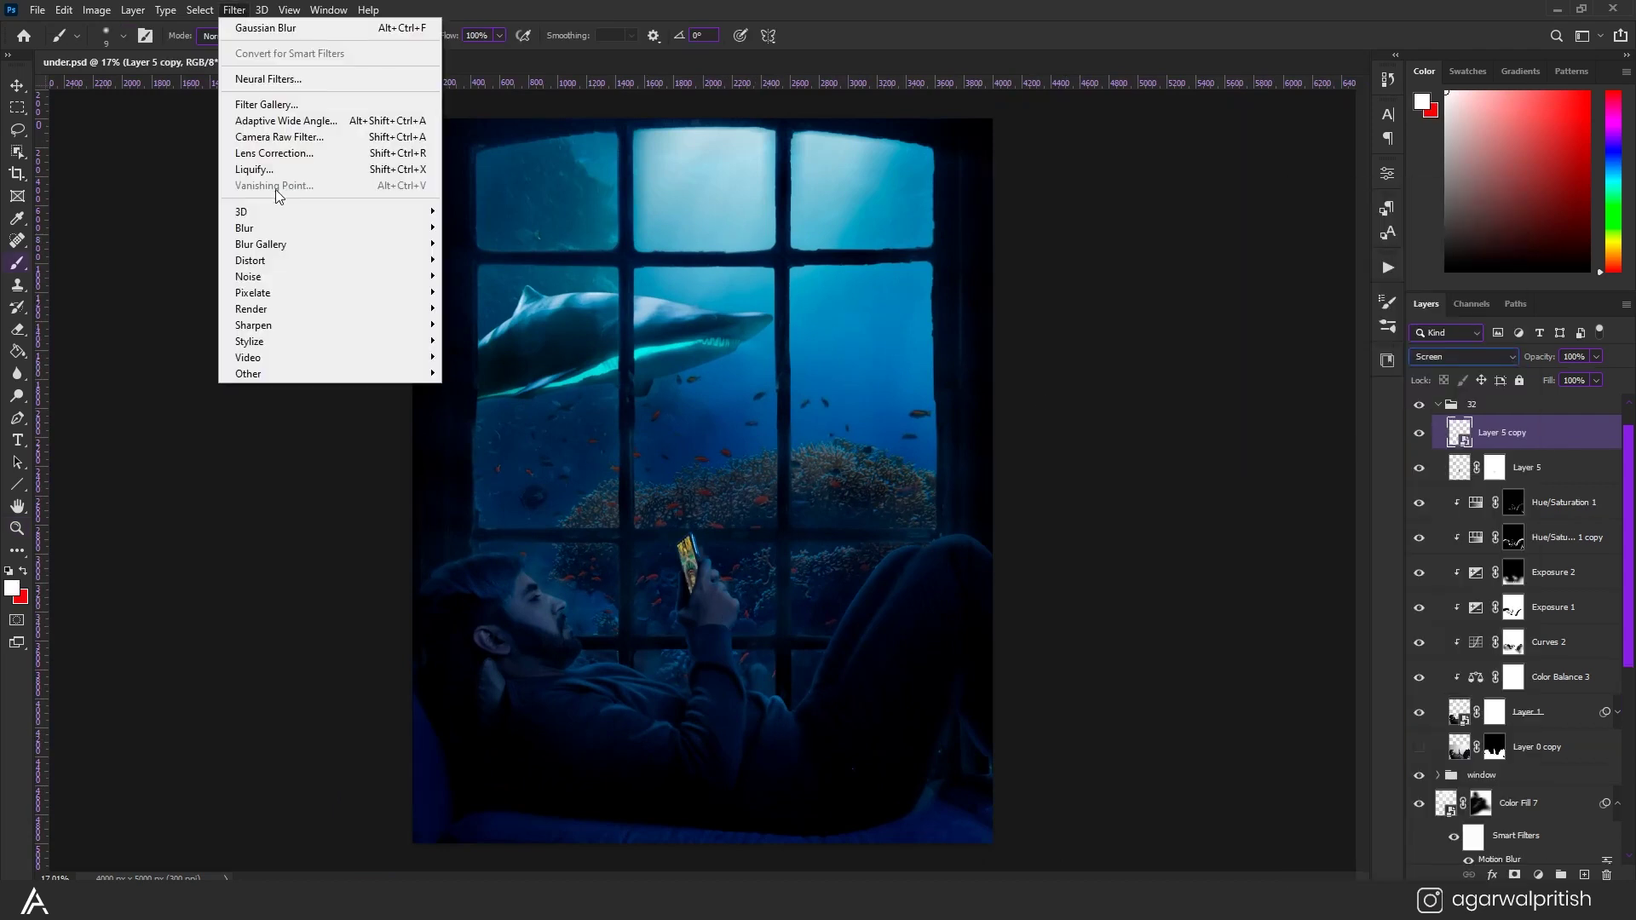
{"action": "left_click", "coordinate": [481, 292]}
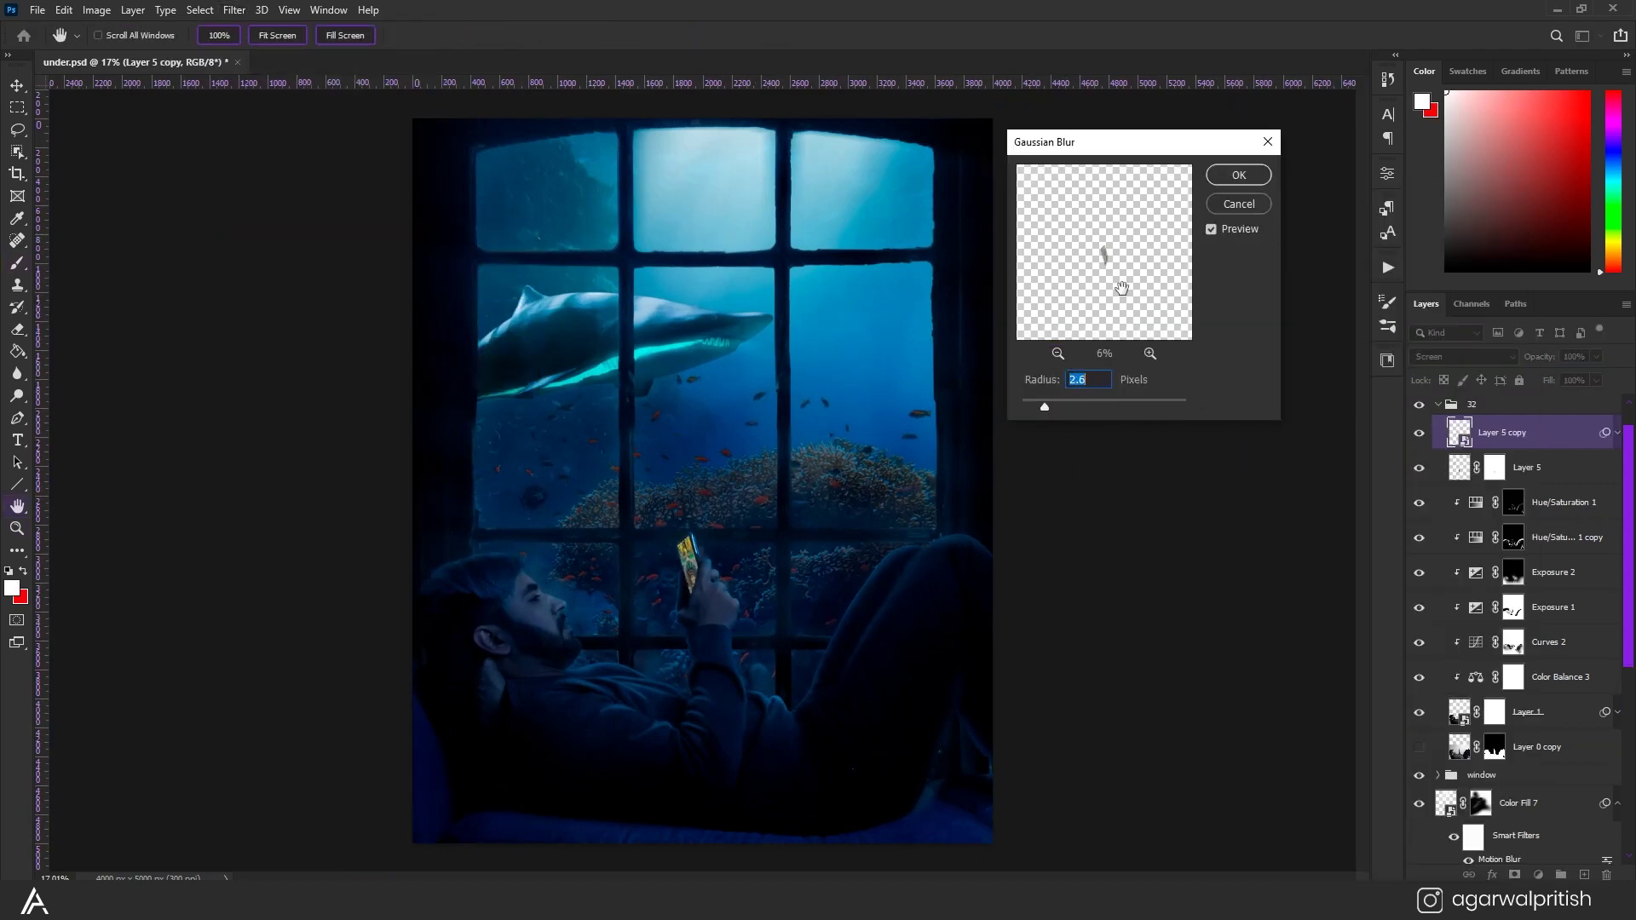
{"action": "left_click_drag", "start_coordinate": [1101, 407], "coordinate": [1061, 407]}
{"action": "key", "text": "Return"}
Add two more blurred glow copies at 20% and 50% opacity.
{"action": "key", "text": "ctrl+j"}
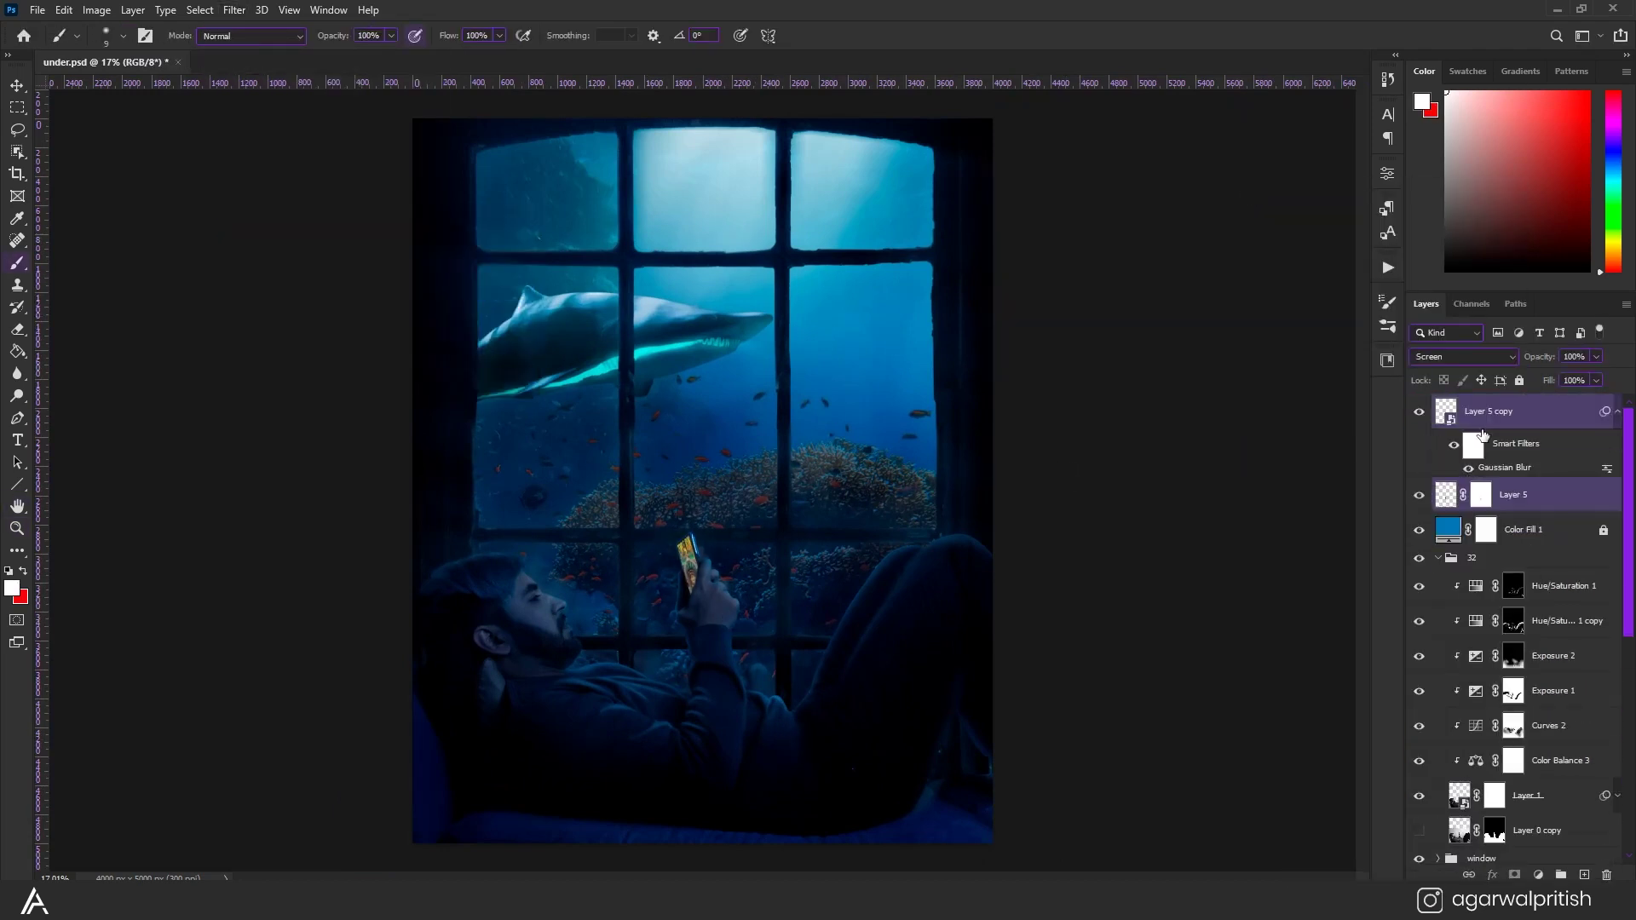
{"action": "type", "text": "2"}
{"action": "key", "text": "ctrl+alt+f"}
{"action": "left_click", "coordinate": [1241, 200]}
{"action": "key", "text": "b"}
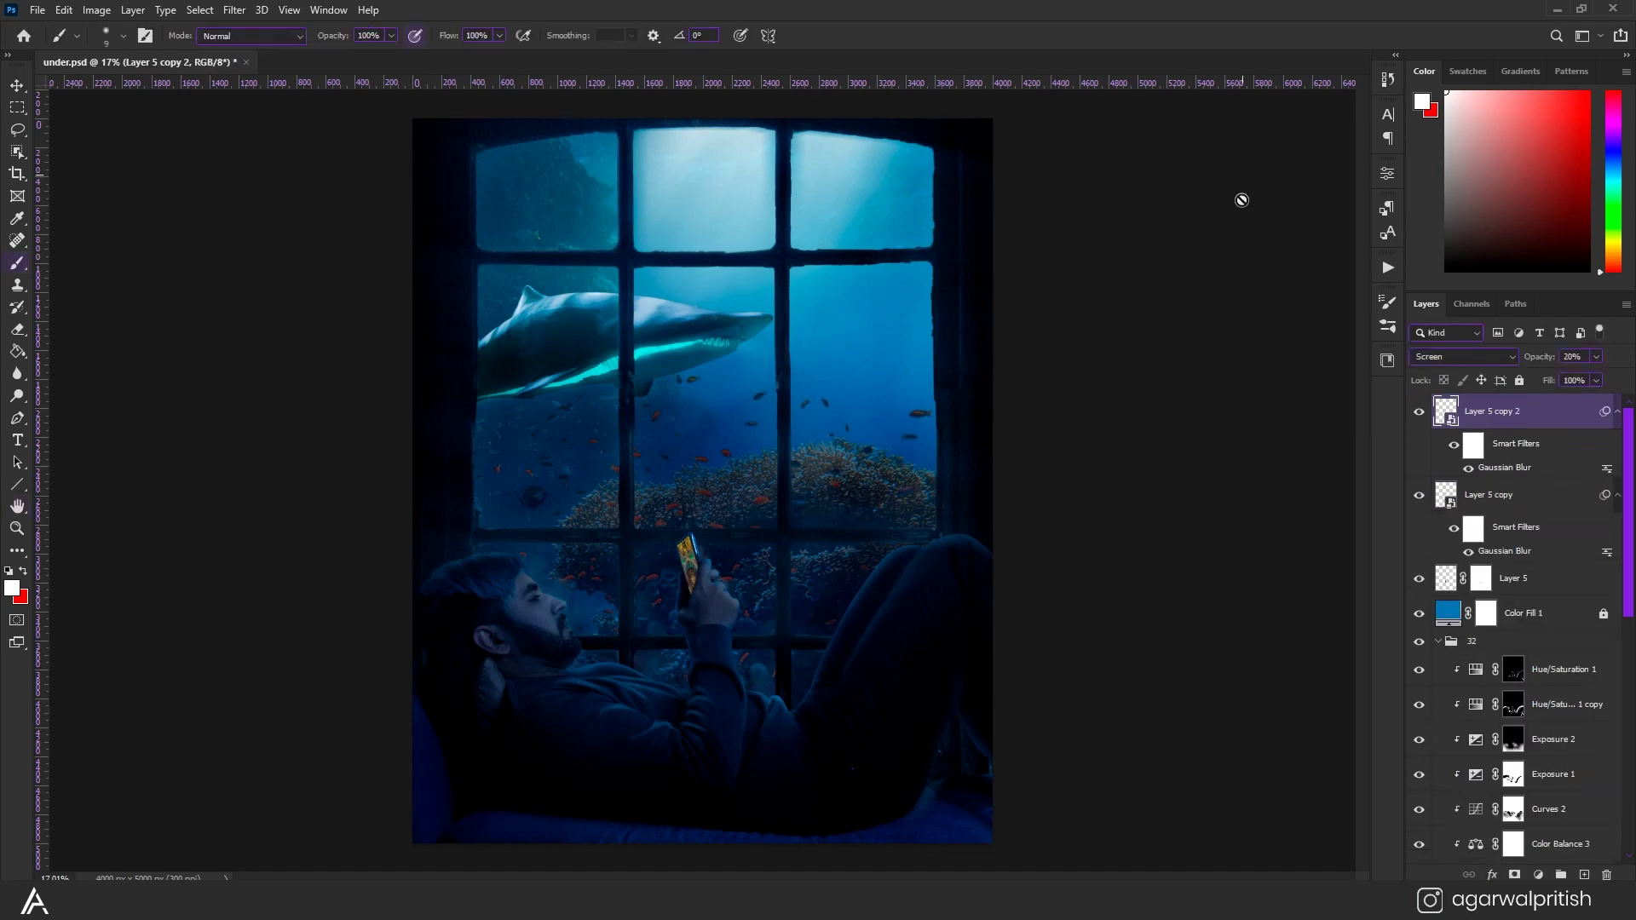
{"action": "key", "text": "ctrl+j"}
{"action": "key", "text": "ctrl+alt+f"}
{"action": "key", "text": "Return"}
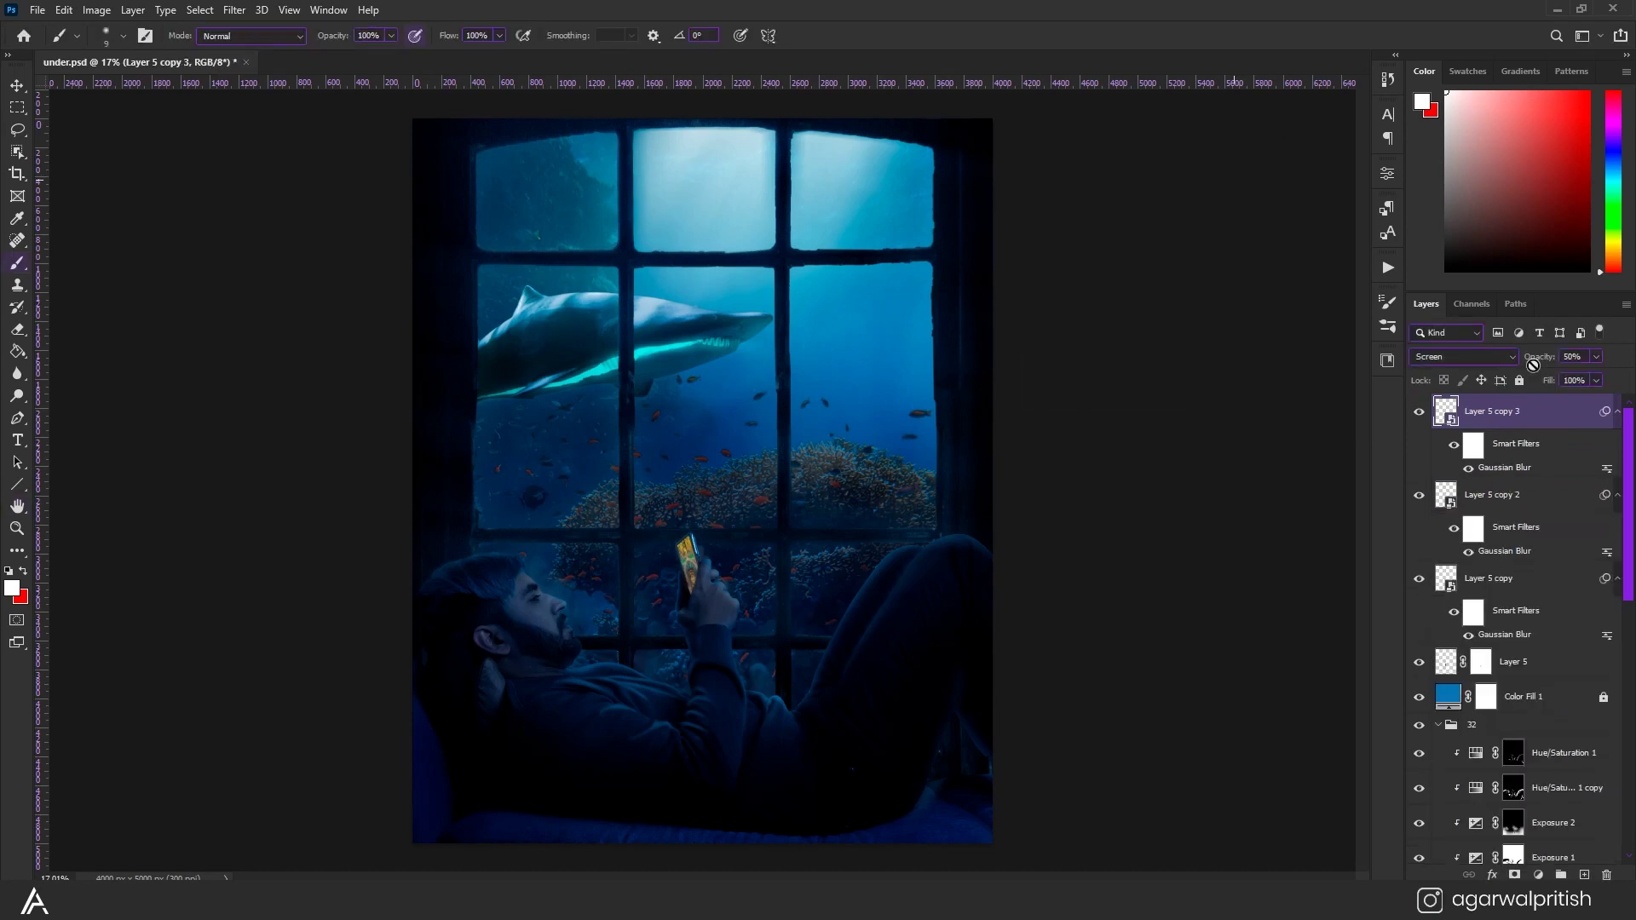
Group all the Layer 5 phone-screen layers into a group named 'game'.
{"action": "scroll", "coordinate": [674, 526], "scroll_direction": "up", "scroll_amount": 5}
{"action": "left_click", "coordinate": [1493, 662], "text": "shift"}
{"action": "key", "text": "ctrl+g"}
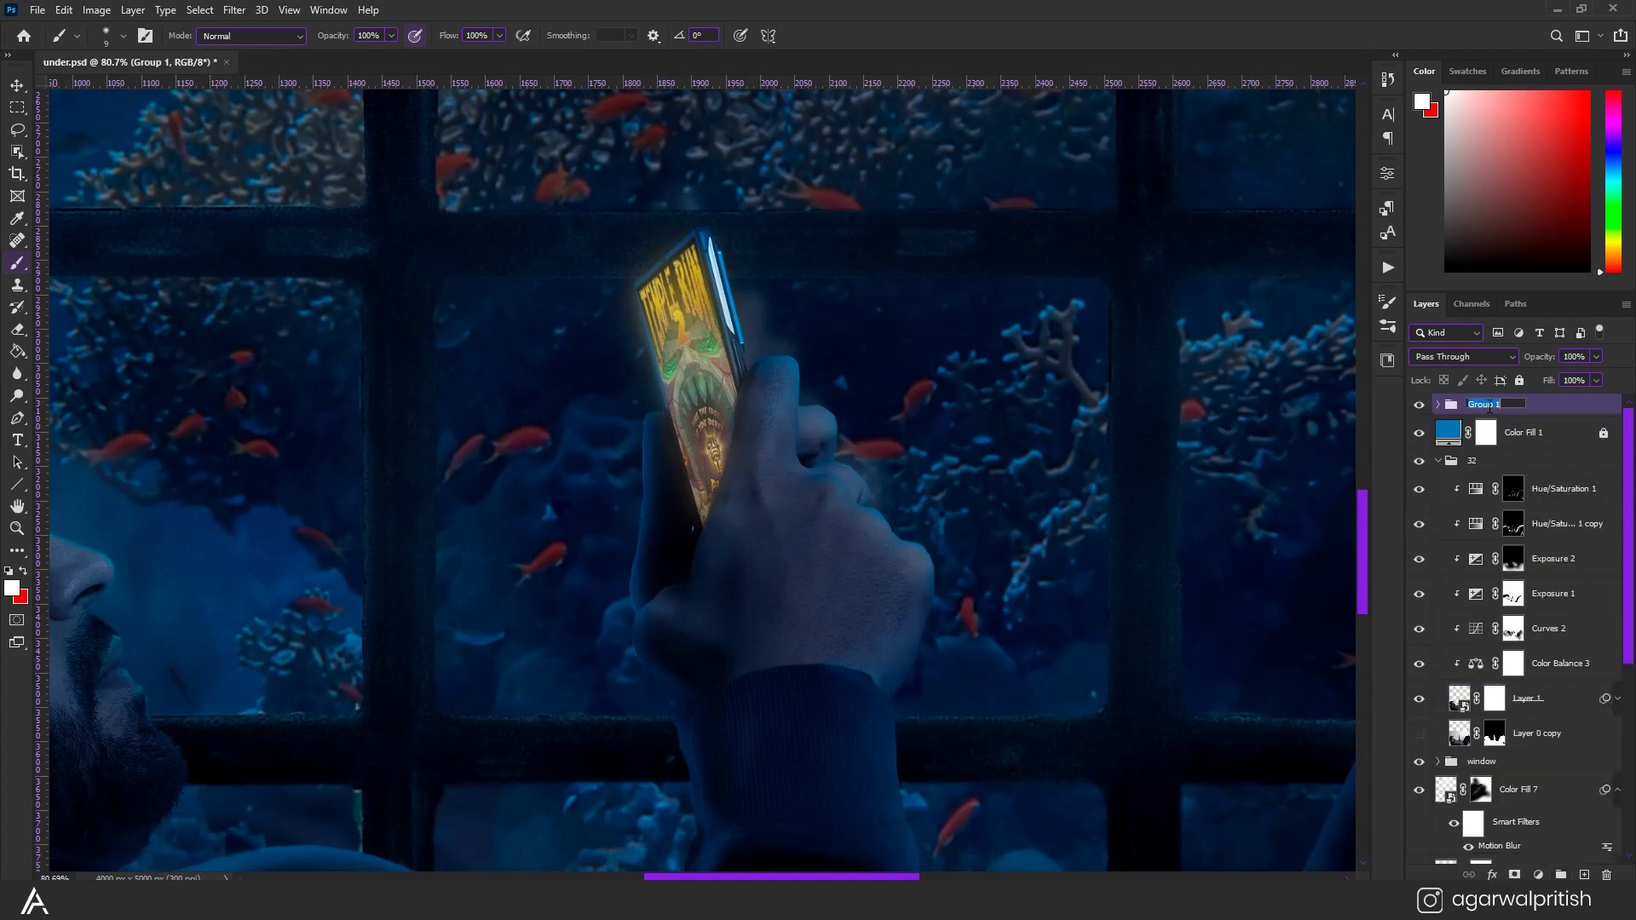
{"action": "double_click", "coordinate": [1477, 404]}
{"action": "type", "text": "game"}
{"action": "key", "text": "Return"}
Select Layer 5's mask with default colours and enlarge the brush to paint it.
{"action": "left_click", "coordinate": [1494, 687]}
{"action": "key", "text": "d"}
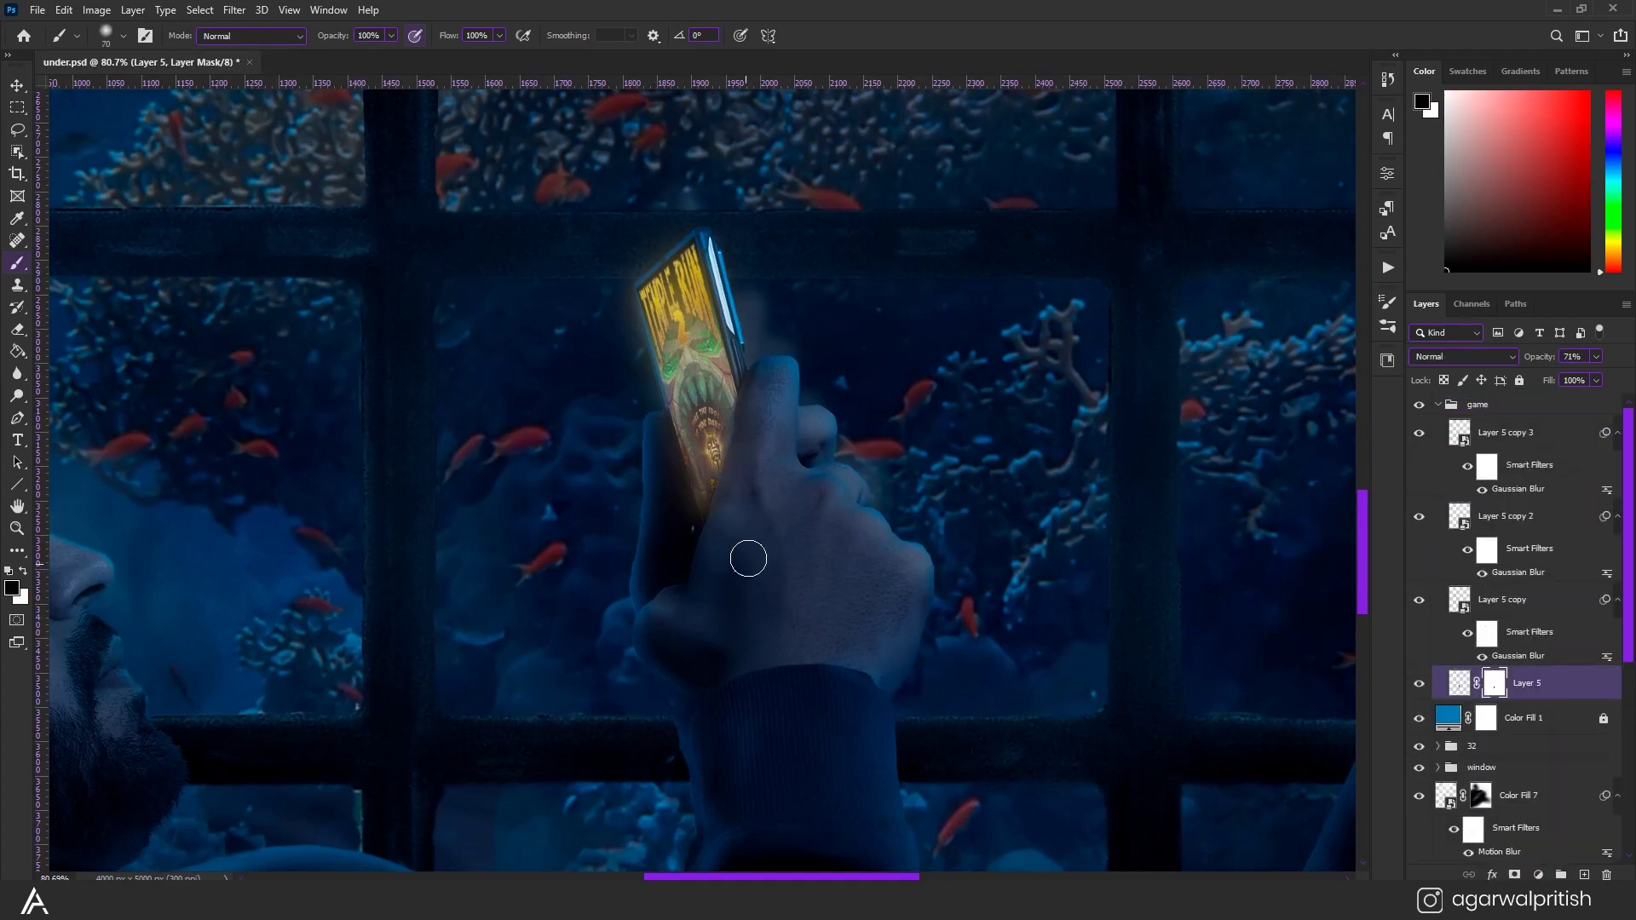
{"action": "scroll", "coordinate": [836, 409], "scroll_direction": "down", "scroll_amount": 5}
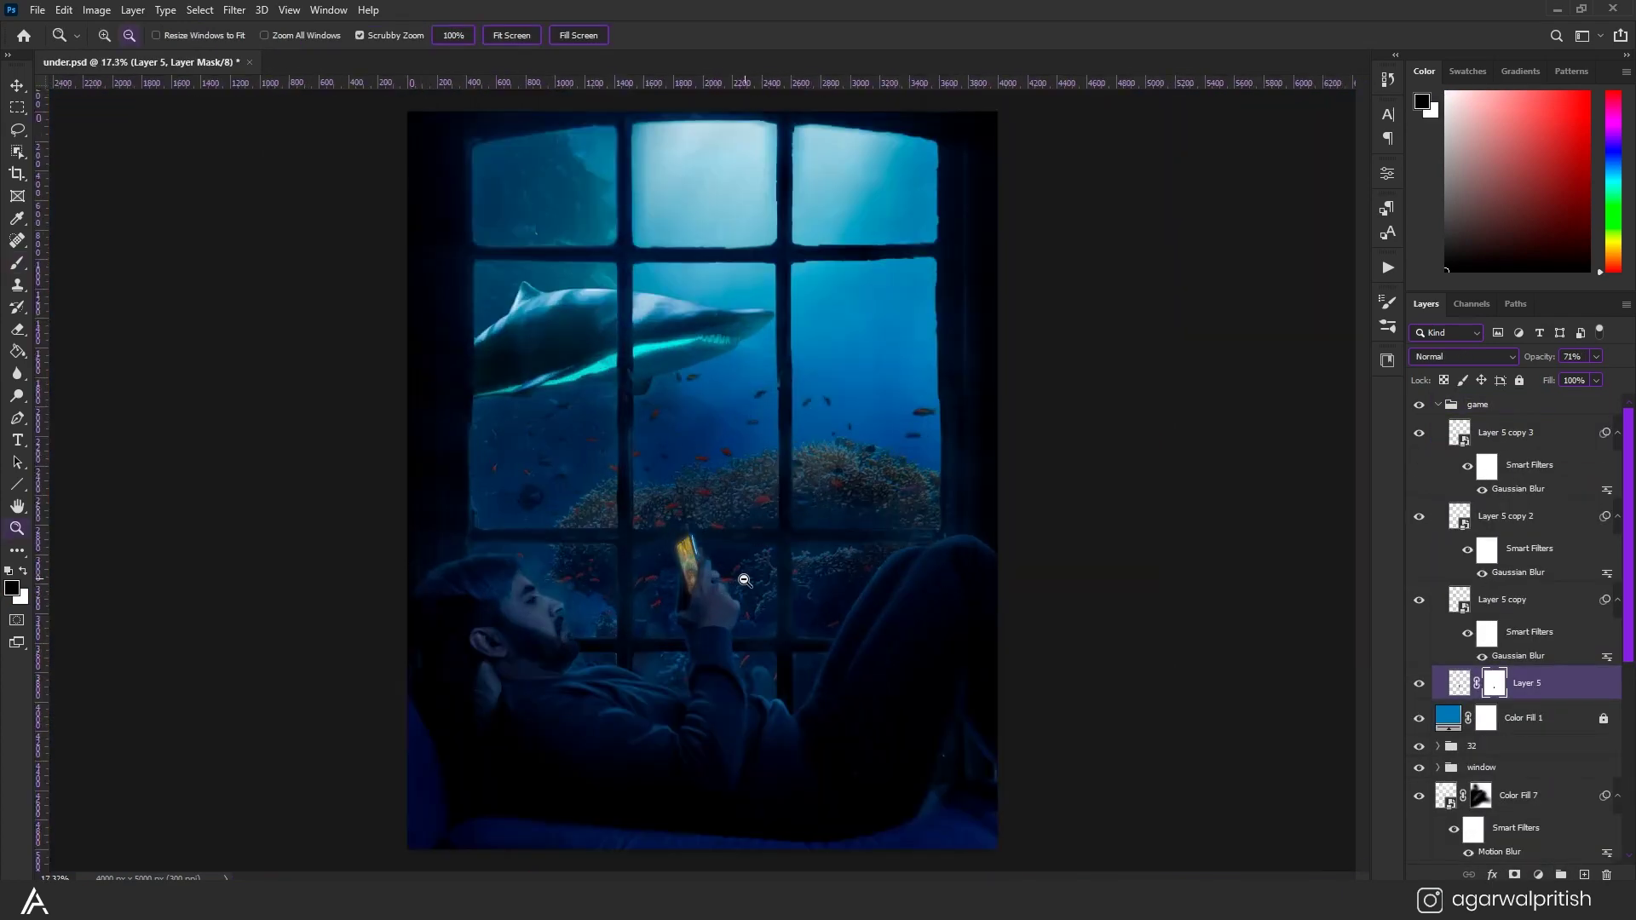
{"action": "scroll", "coordinate": [682, 648], "scroll_direction": "up", "scroll_amount": 2}
{"action": "key", "text": "bracketright"}
{"action": "key", "text": "bracketright"}
{"action": "key", "text": "bracketright"}
{"action": "scroll", "coordinate": [688, 615], "scroll_direction": "down", "scroll_amount": 2}
{"action": "scroll", "coordinate": [724, 477], "scroll_direction": "down", "scroll_amount": 1}
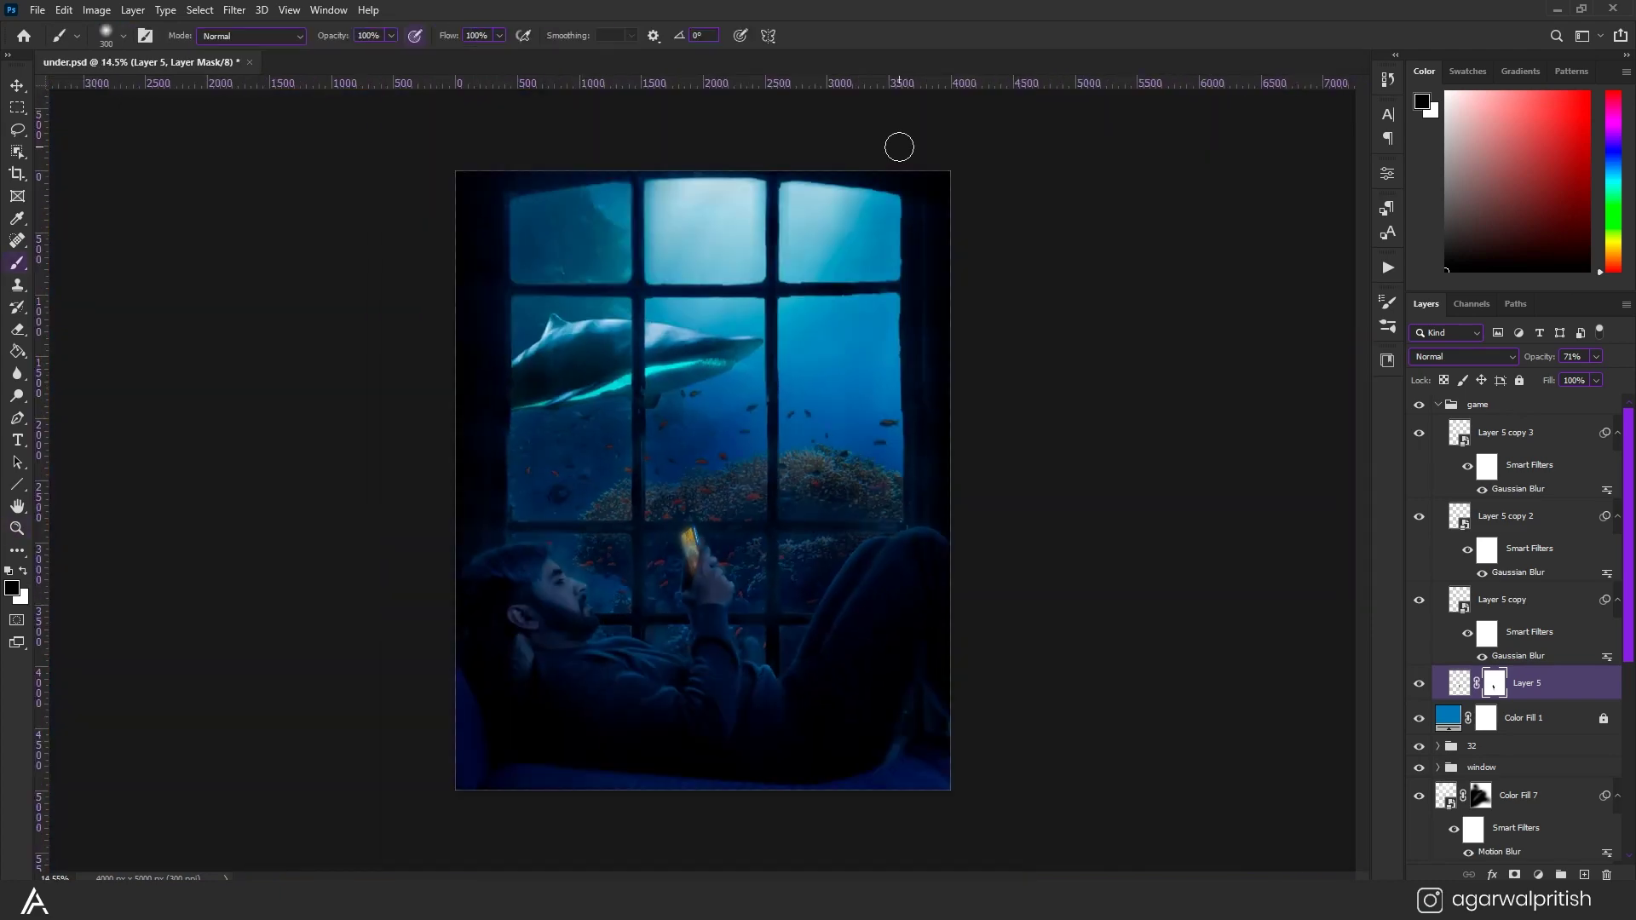
{"action": "scroll", "coordinate": [898, 146], "scroll_direction": "up", "scroll_amount": 2}
Add an Exposure adjustment with an inverted mask and paint extra brightness onto the phone.
{"action": "left_click", "coordinate": [1485, 443]}
{"action": "left_click", "coordinate": [1538, 874]}
{"action": "key", "text": "ctrl+i"}
{"action": "key", "text": "x"}
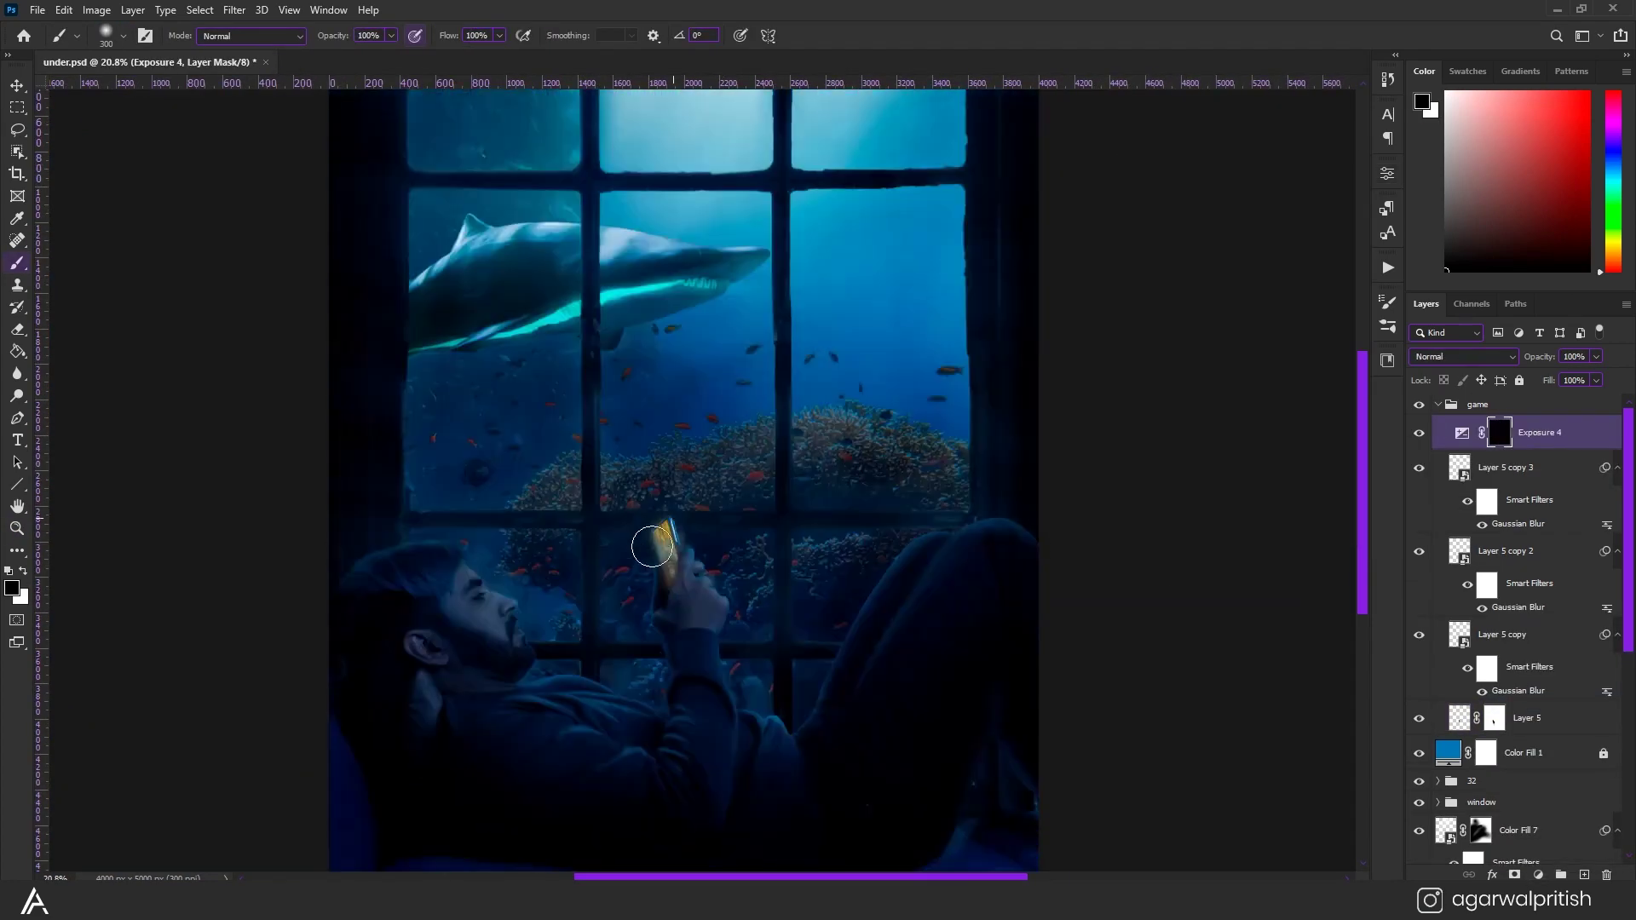
{"action": "scroll", "coordinate": [670, 546], "scroll_direction": "up", "scroll_amount": 3}
{"action": "left_click_drag", "start_coordinate": [673, 554], "coordinate": [669, 529]}
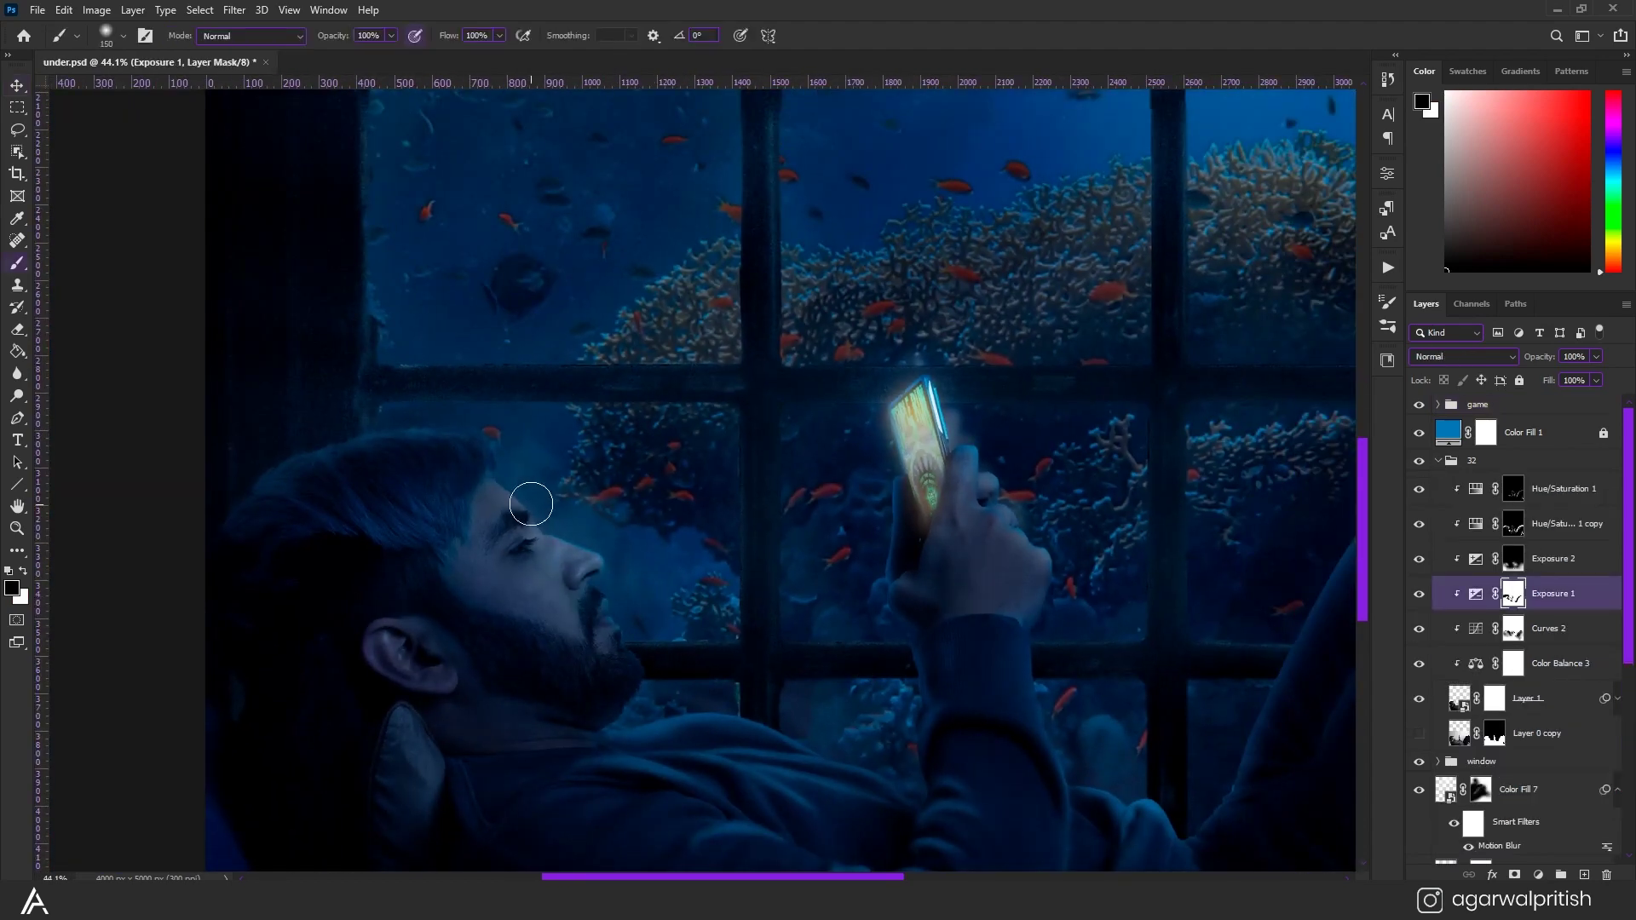
Review the Hue/Saturation 2 settings and start a freehand selection from the phone for the light cone.
{"action": "key", "text": "alt+bracketleft"}
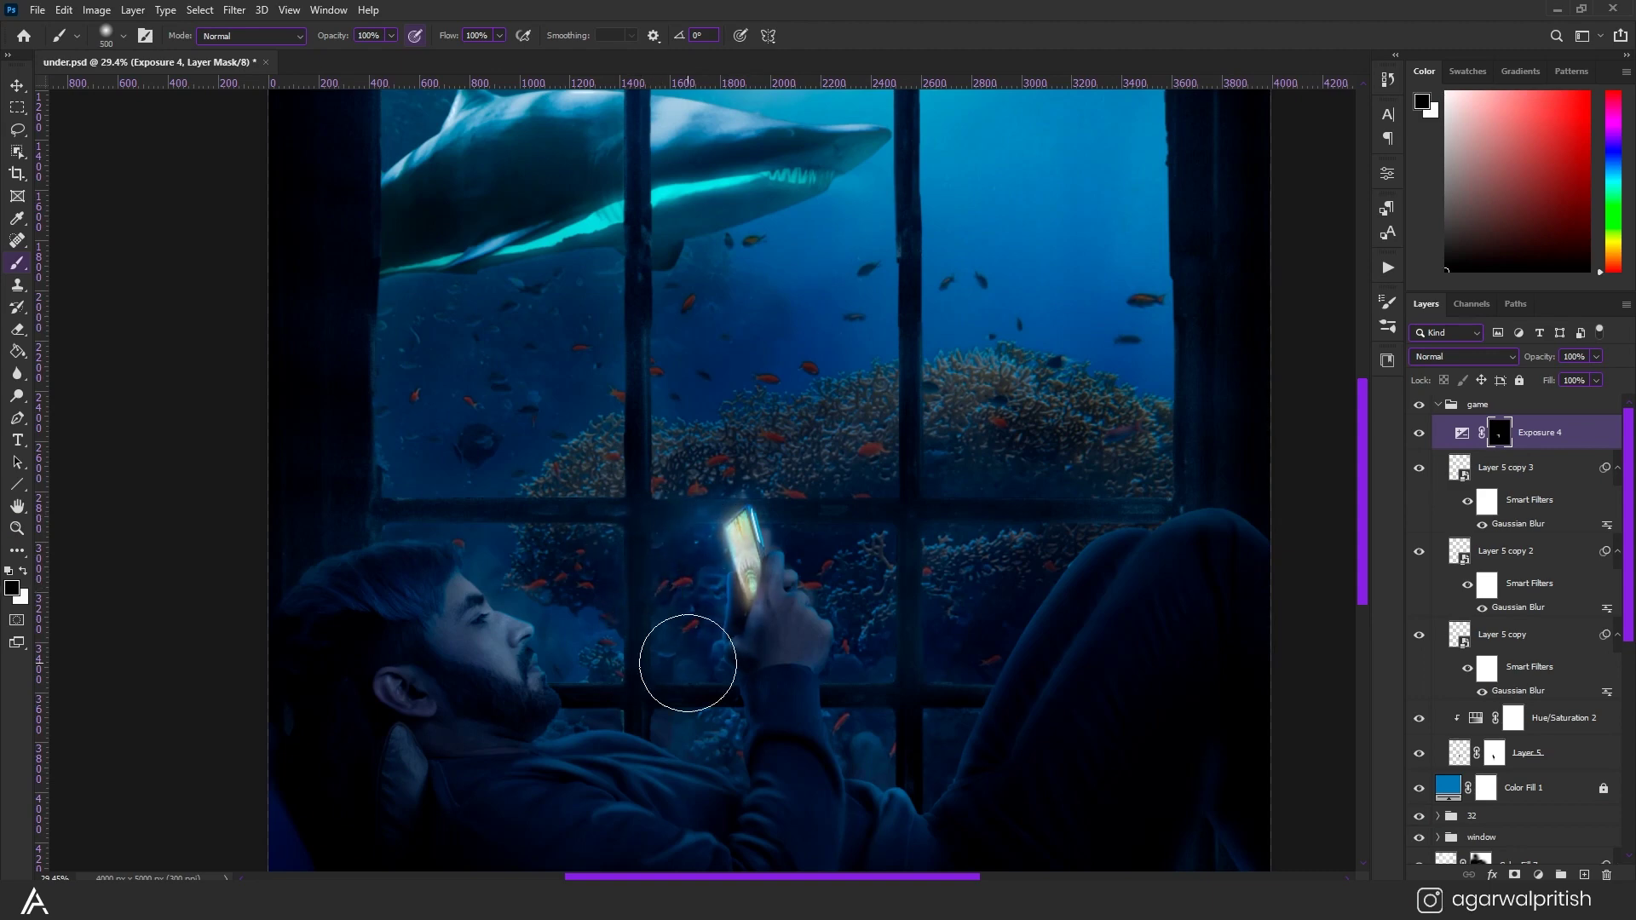
{"action": "scroll", "coordinate": [688, 663], "scroll_direction": "down", "scroll_amount": 3}
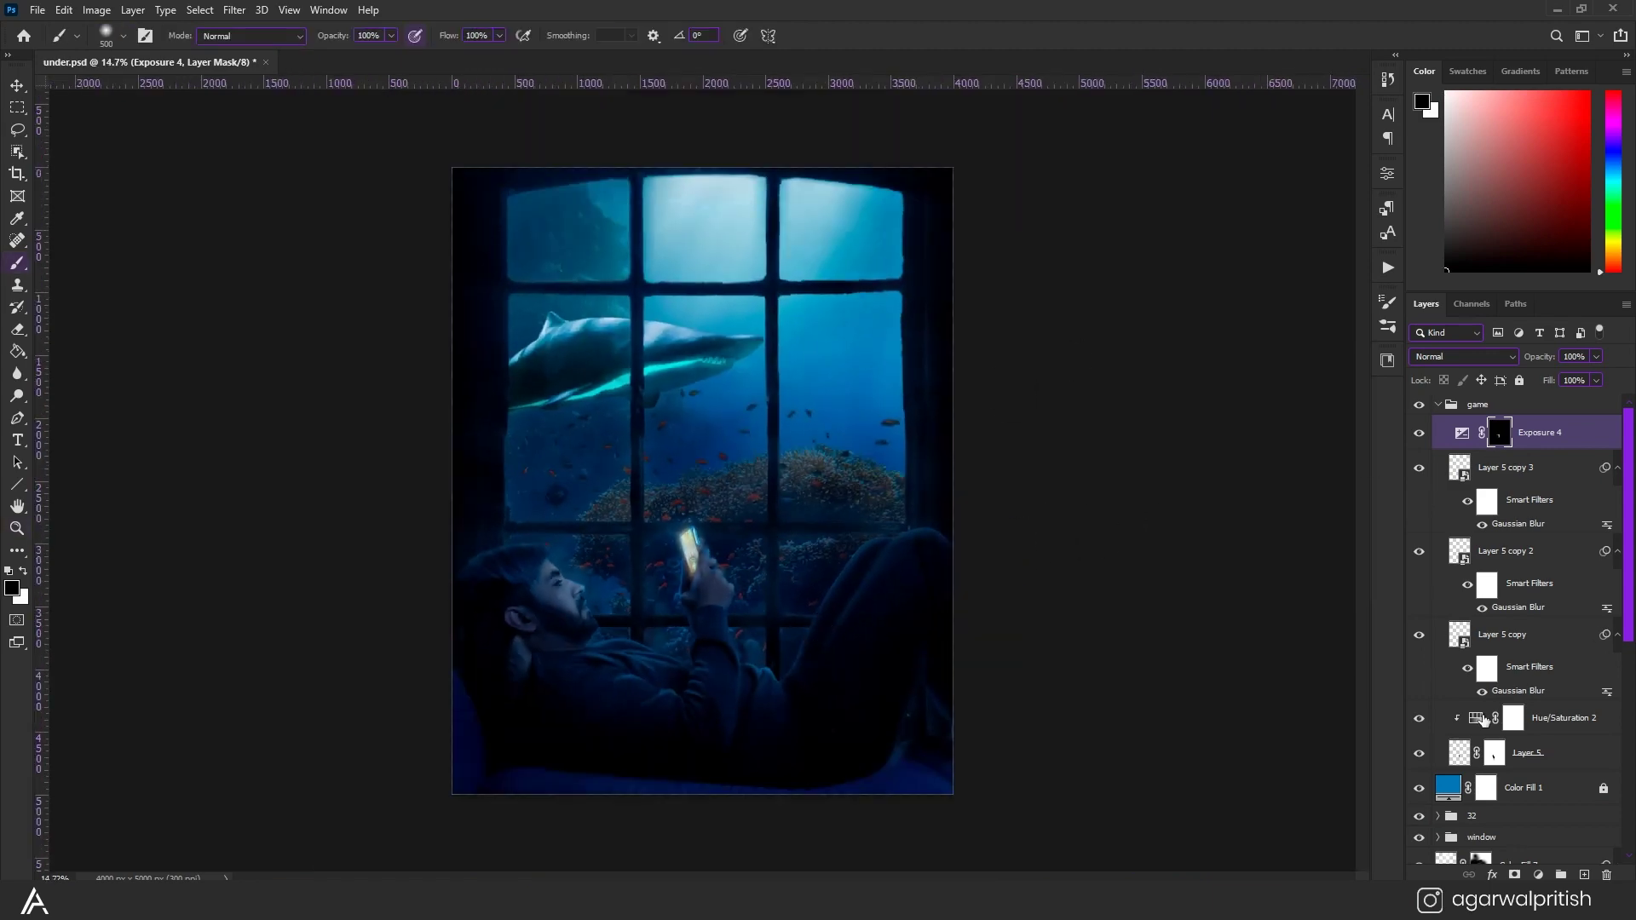
{"action": "double_click", "coordinate": [1484, 720]}
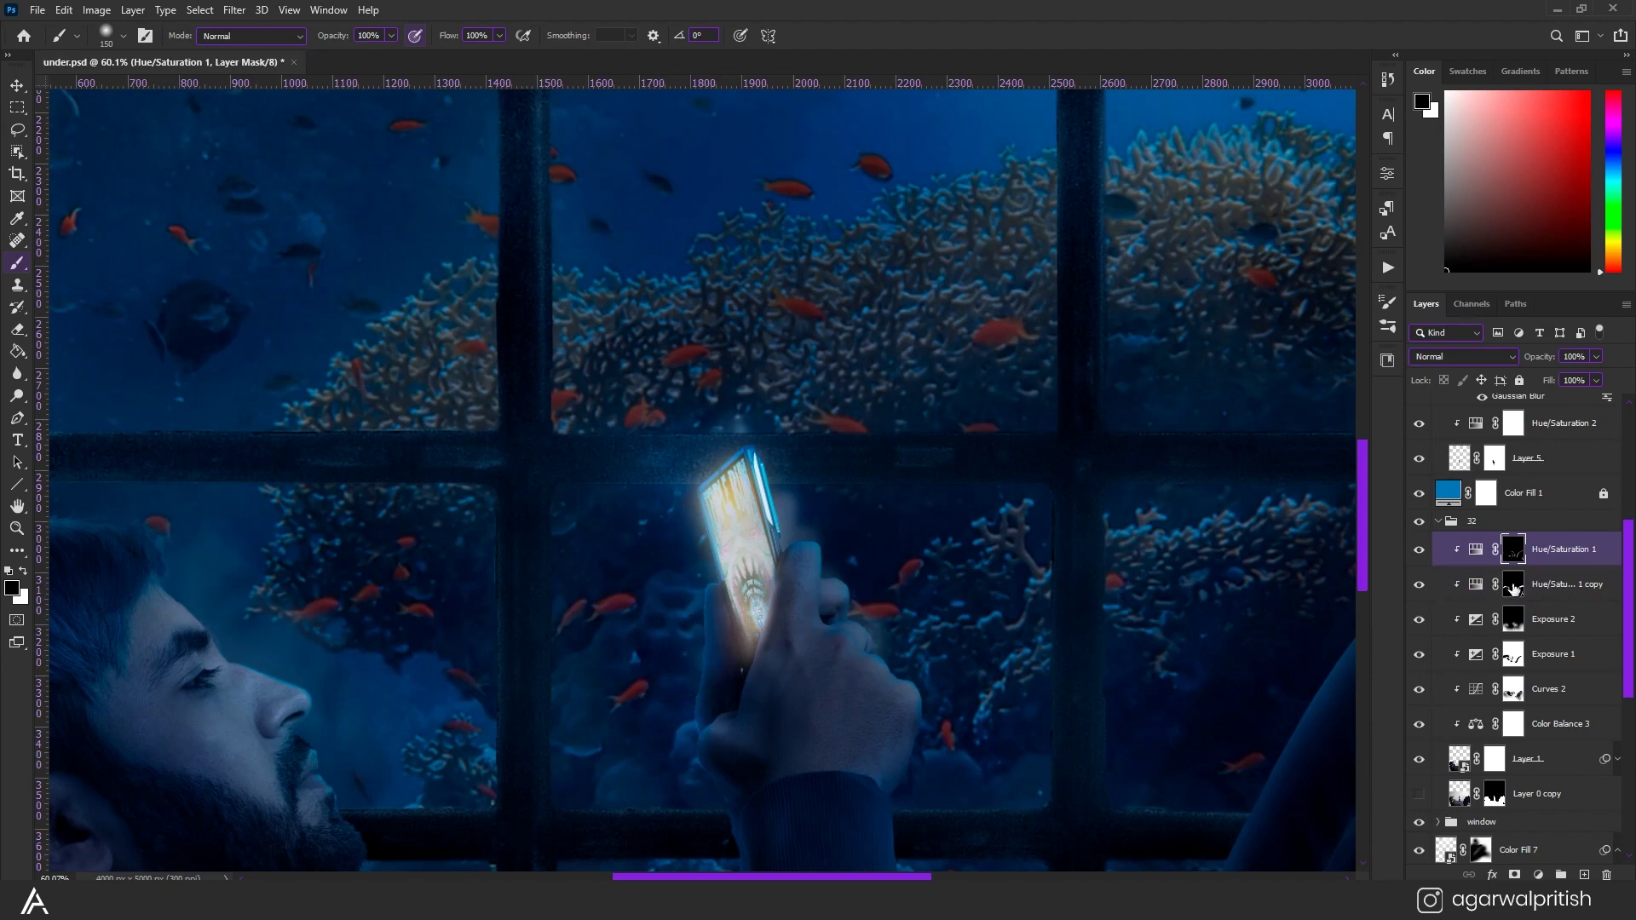
{"action": "left_click", "coordinate": [1513, 588]}
{"action": "scroll", "coordinate": [778, 573], "scroll_direction": "down", "scroll_amount": 5}
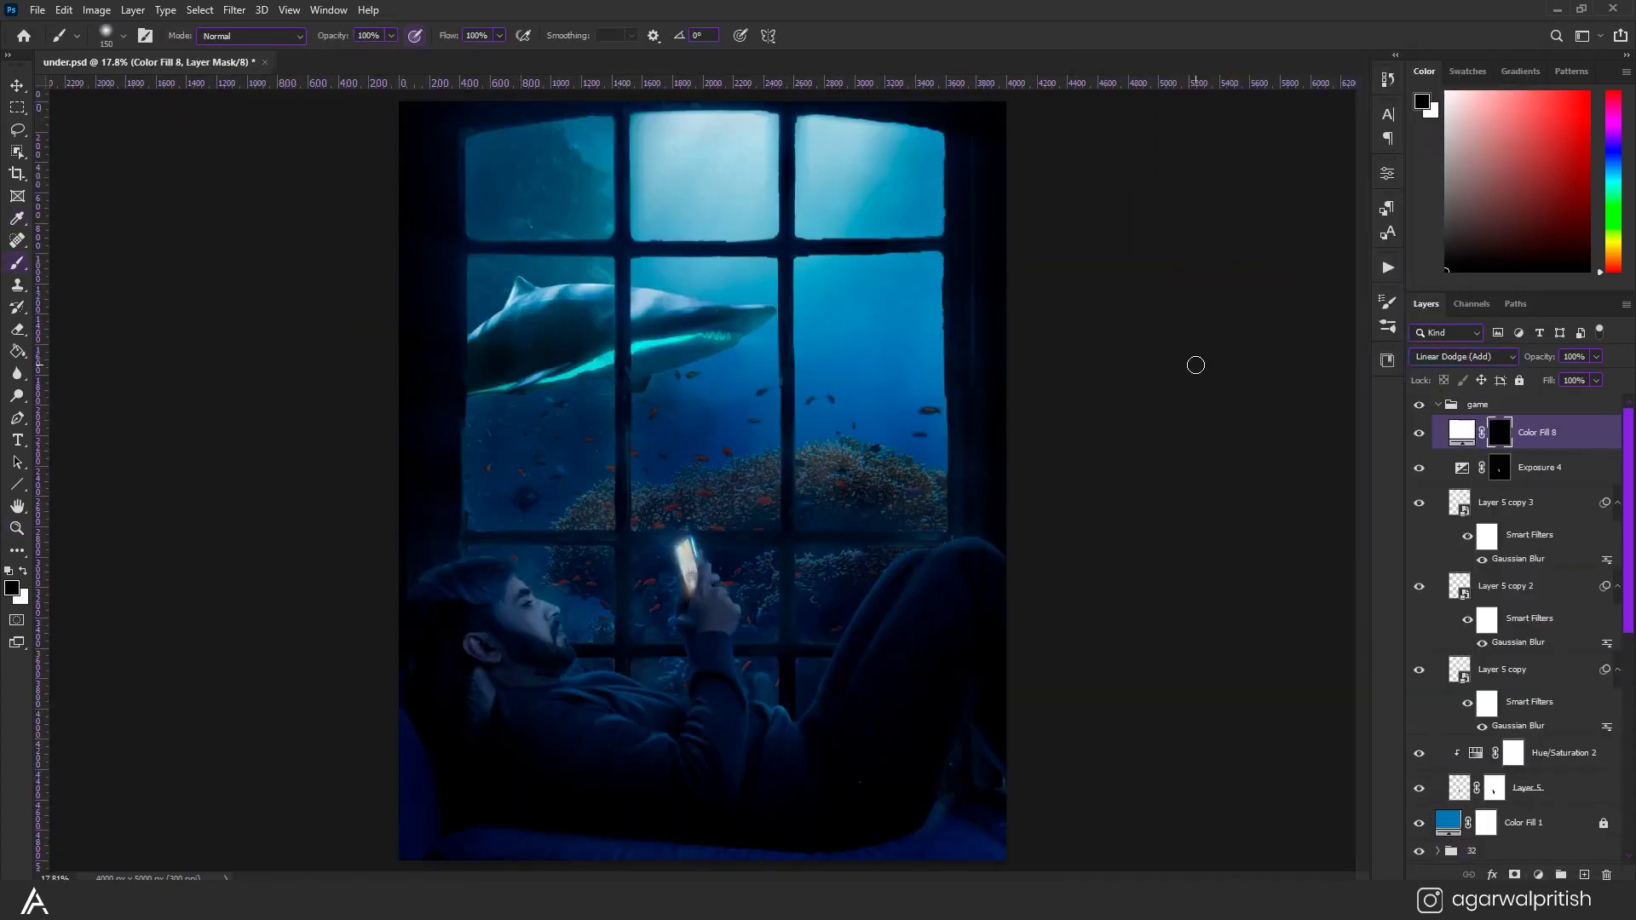
{"action": "left_click_drag", "start_coordinate": [704, 487], "coordinate": [434, 470]}
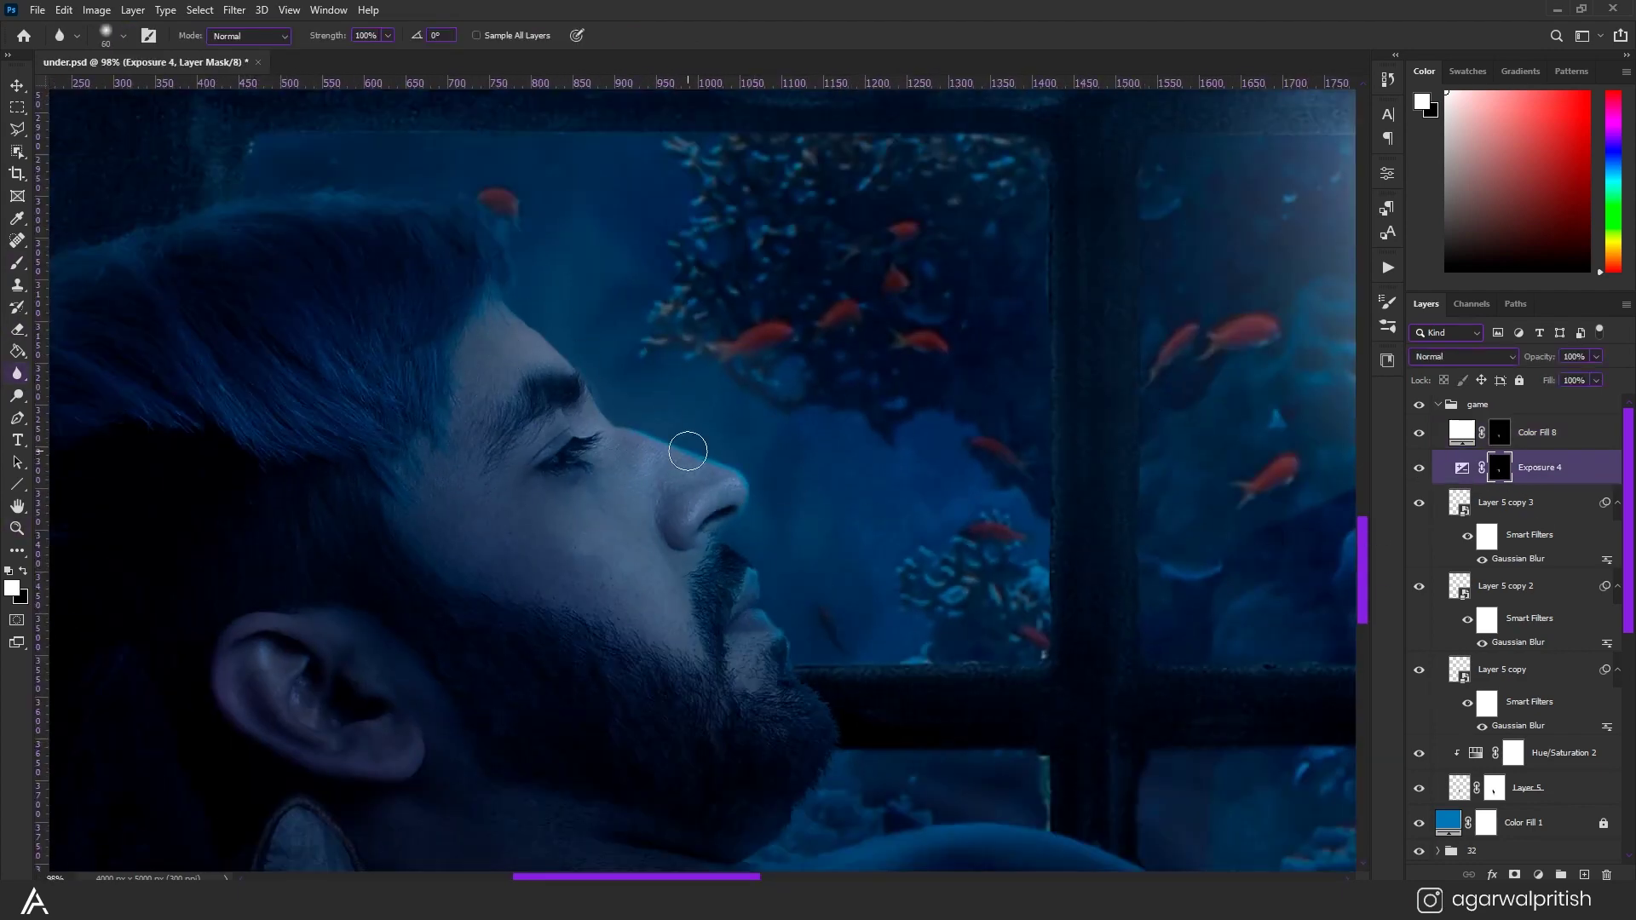
Brighten the man's face on the Exposure mask.
{"action": "key", "text": "bracketright"}
{"action": "key", "text": "bracketright"}
{"action": "key", "text": "bracketright"}
{"action": "mouse_move", "coordinate": [592, 408]}
{"action": "left_mouse_down"}
{"action": "mouse_move", "coordinate": [803, 650]}
{"action": "mouse_move", "coordinate": [595, 501]}
{"action": "left_mouse_up"}
{"action": "key", "text": "x"}
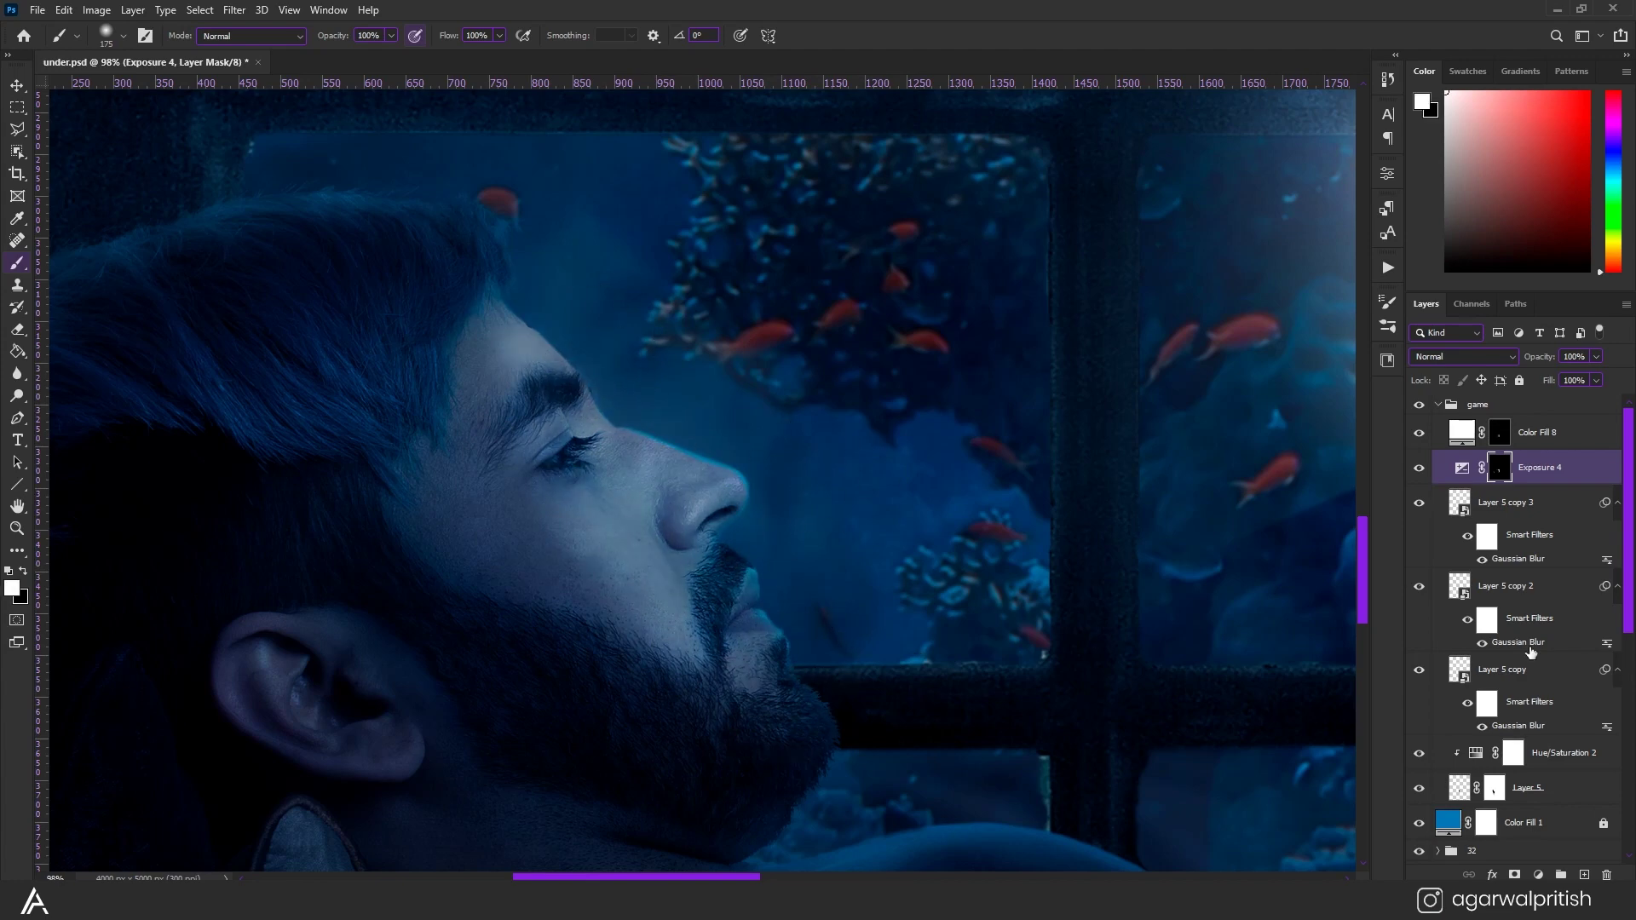
{"action": "scroll", "coordinate": [1516, 596], "scroll_direction": "down", "scroll_amount": 2}
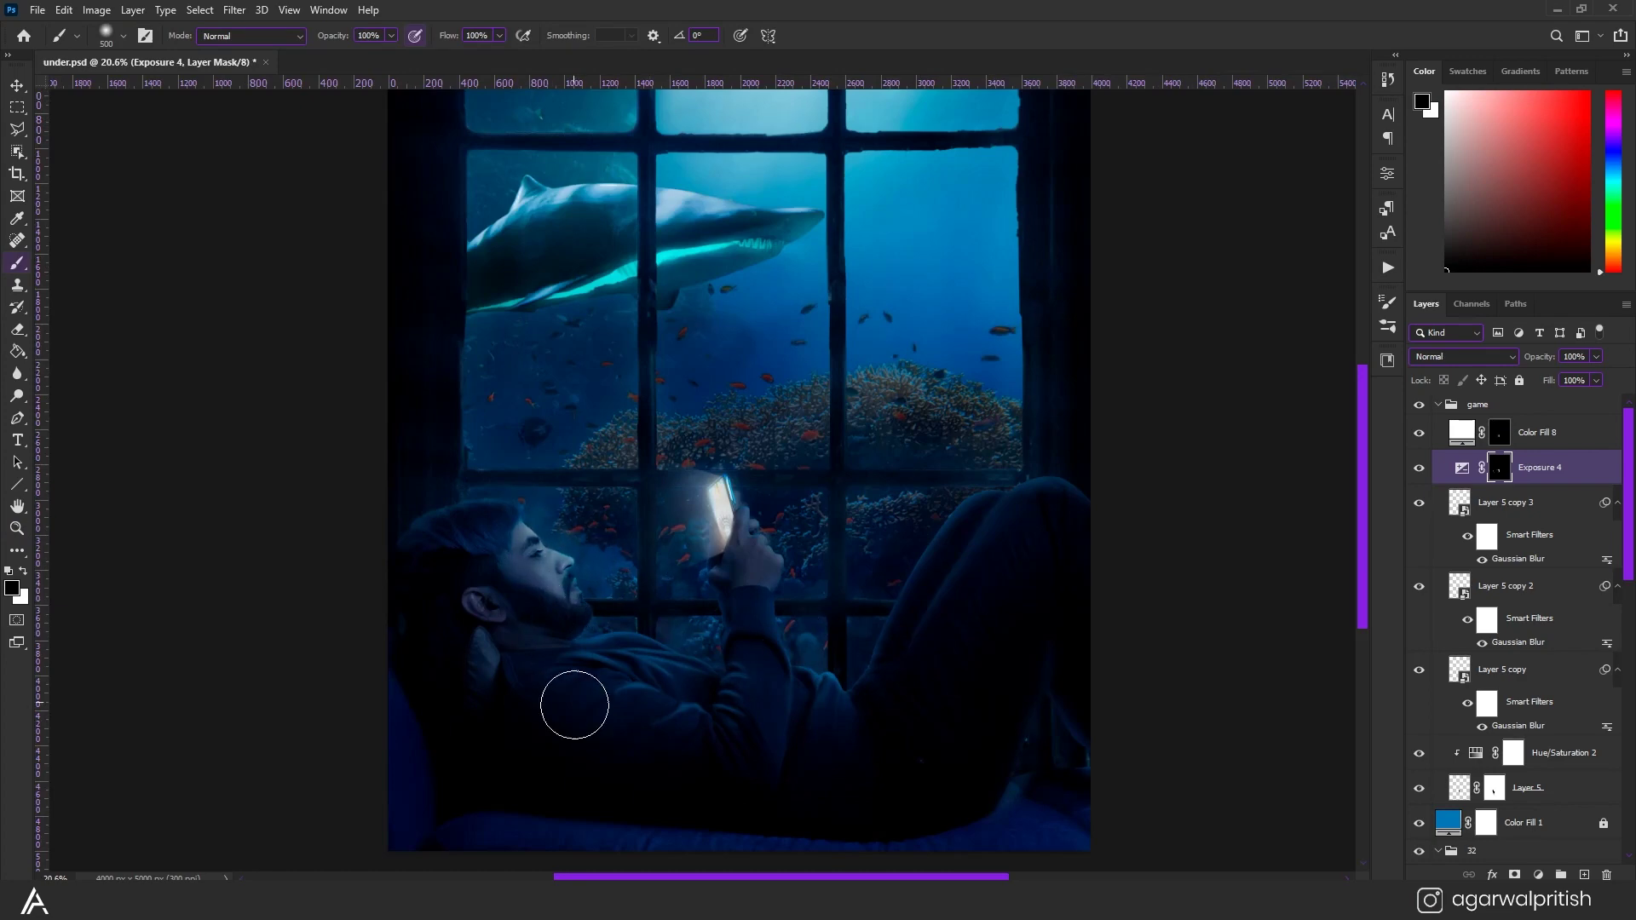
{"action": "scroll", "coordinate": [811, 567], "scroll_direction": "up", "scroll_amount": 2}
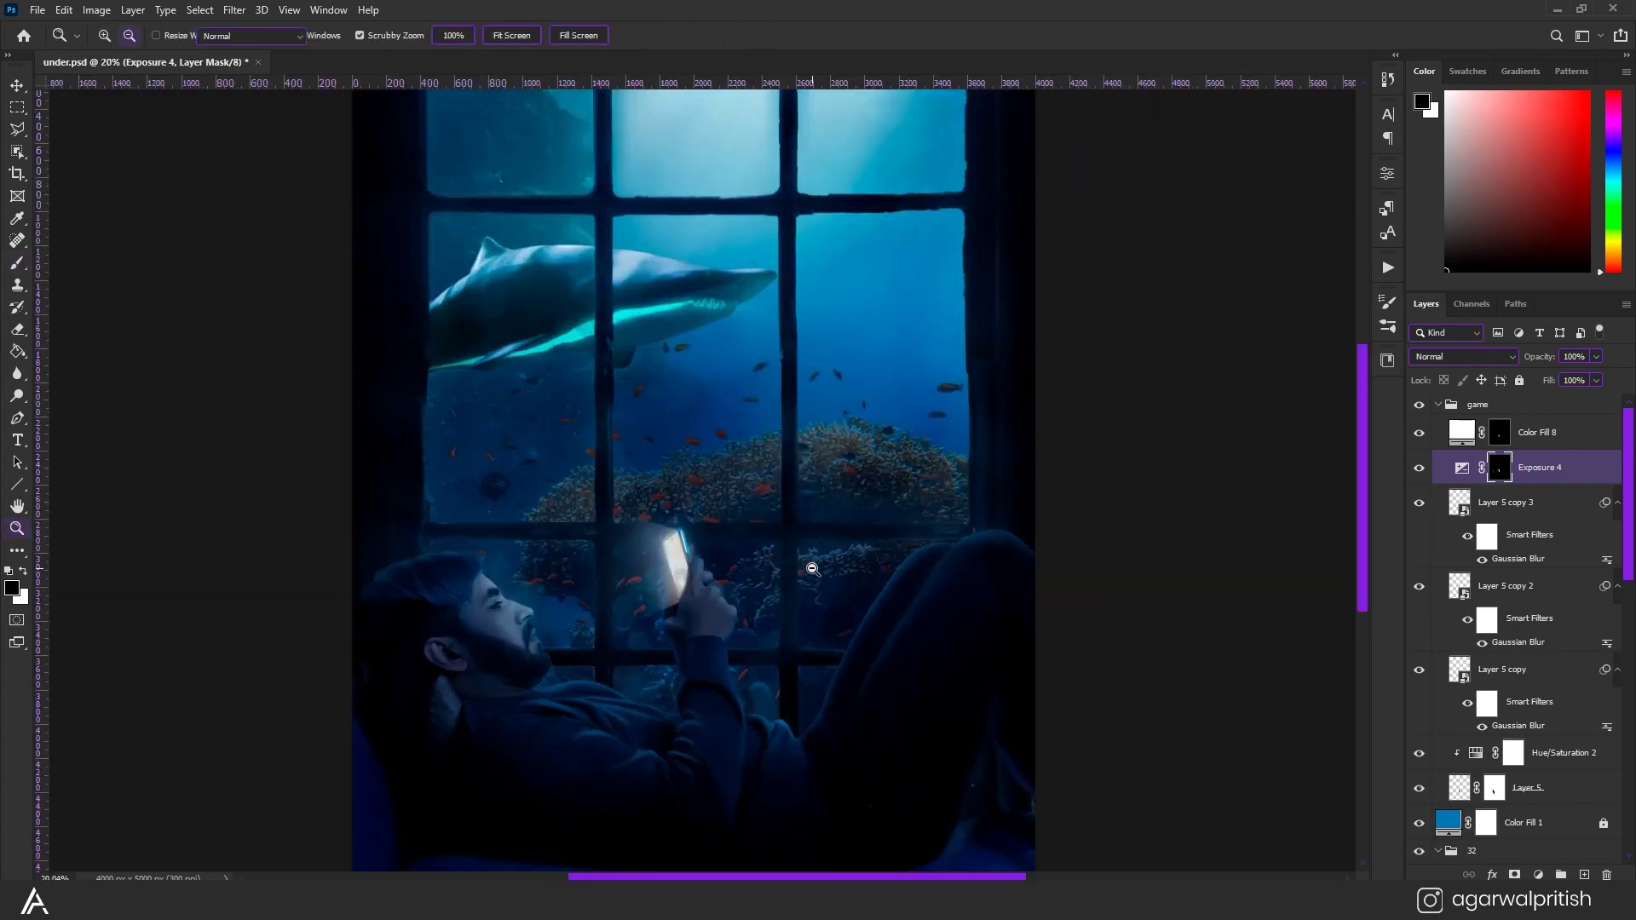
{"action": "scroll", "coordinate": [778, 534], "scroll_direction": "up", "scroll_amount": 2}
{"action": "scroll", "coordinate": [777, 534], "scroll_direction": "up", "scroll_amount": 2}
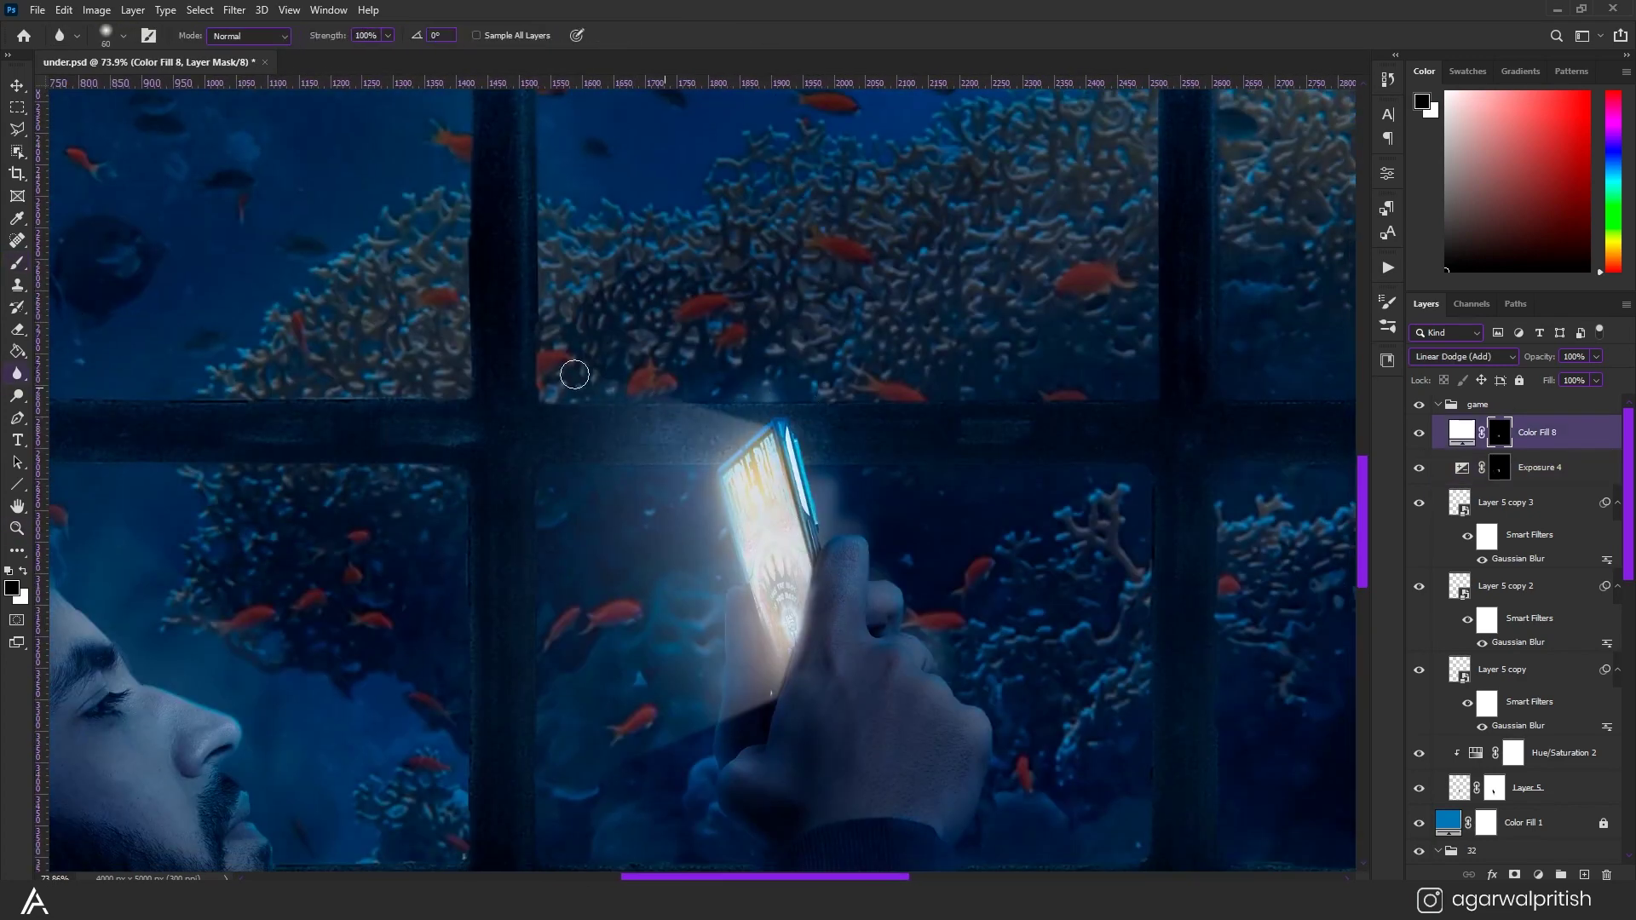
{"action": "scroll", "coordinate": [849, 635], "scroll_direction": "up", "scroll_amount": 2}
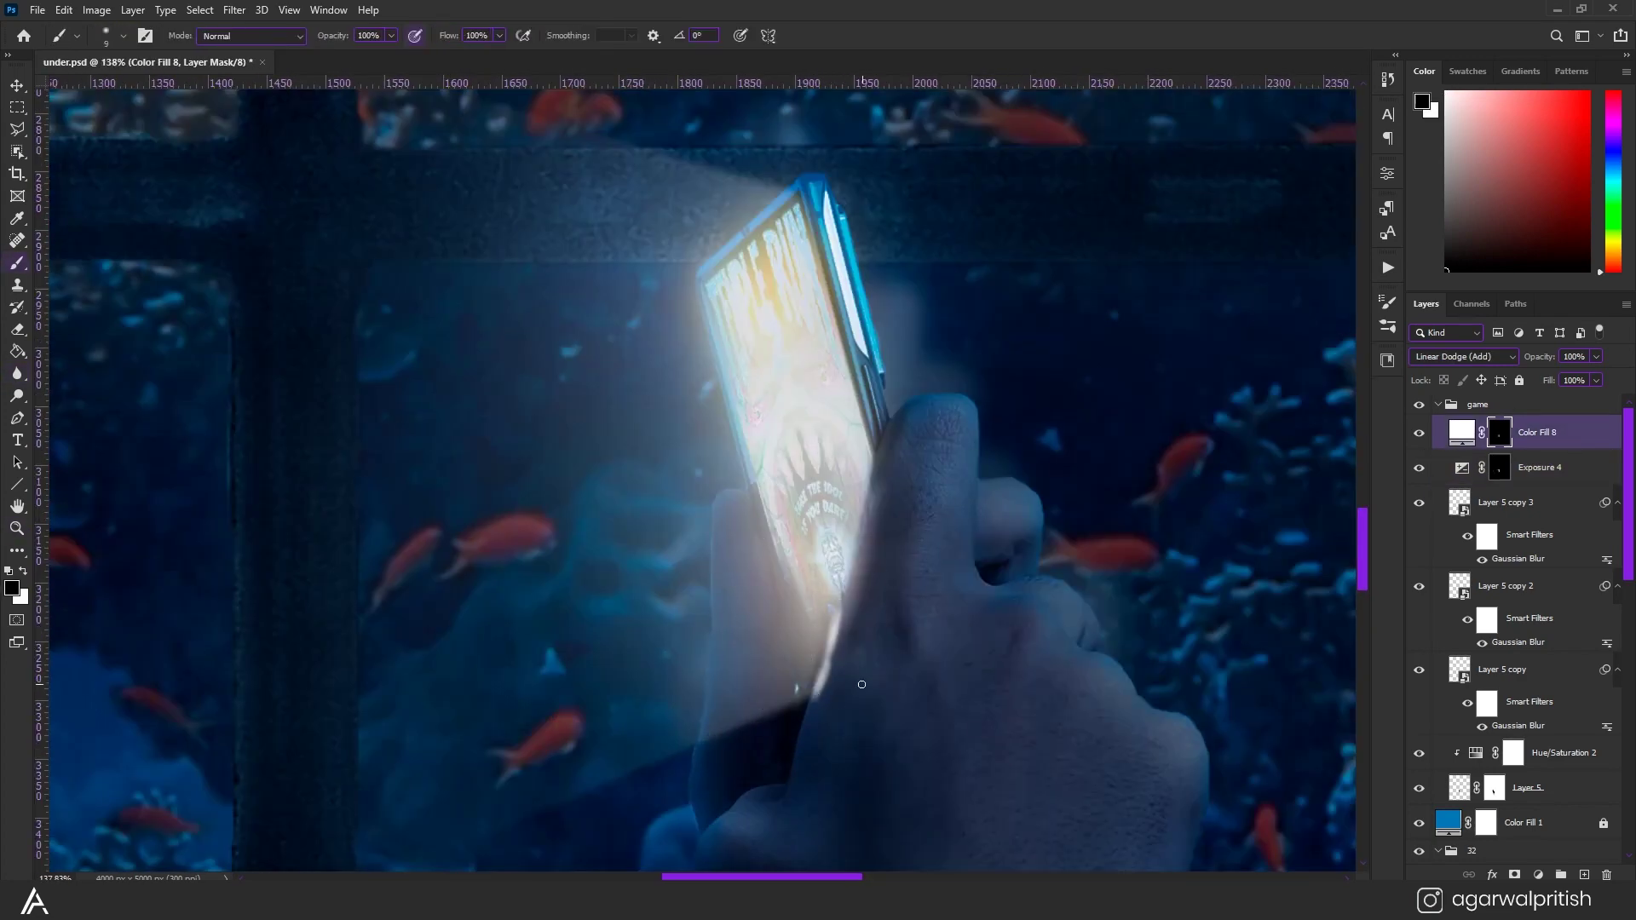
{"action": "scroll", "coordinate": [990, 472], "scroll_direction": "down", "scroll_amount": 6}
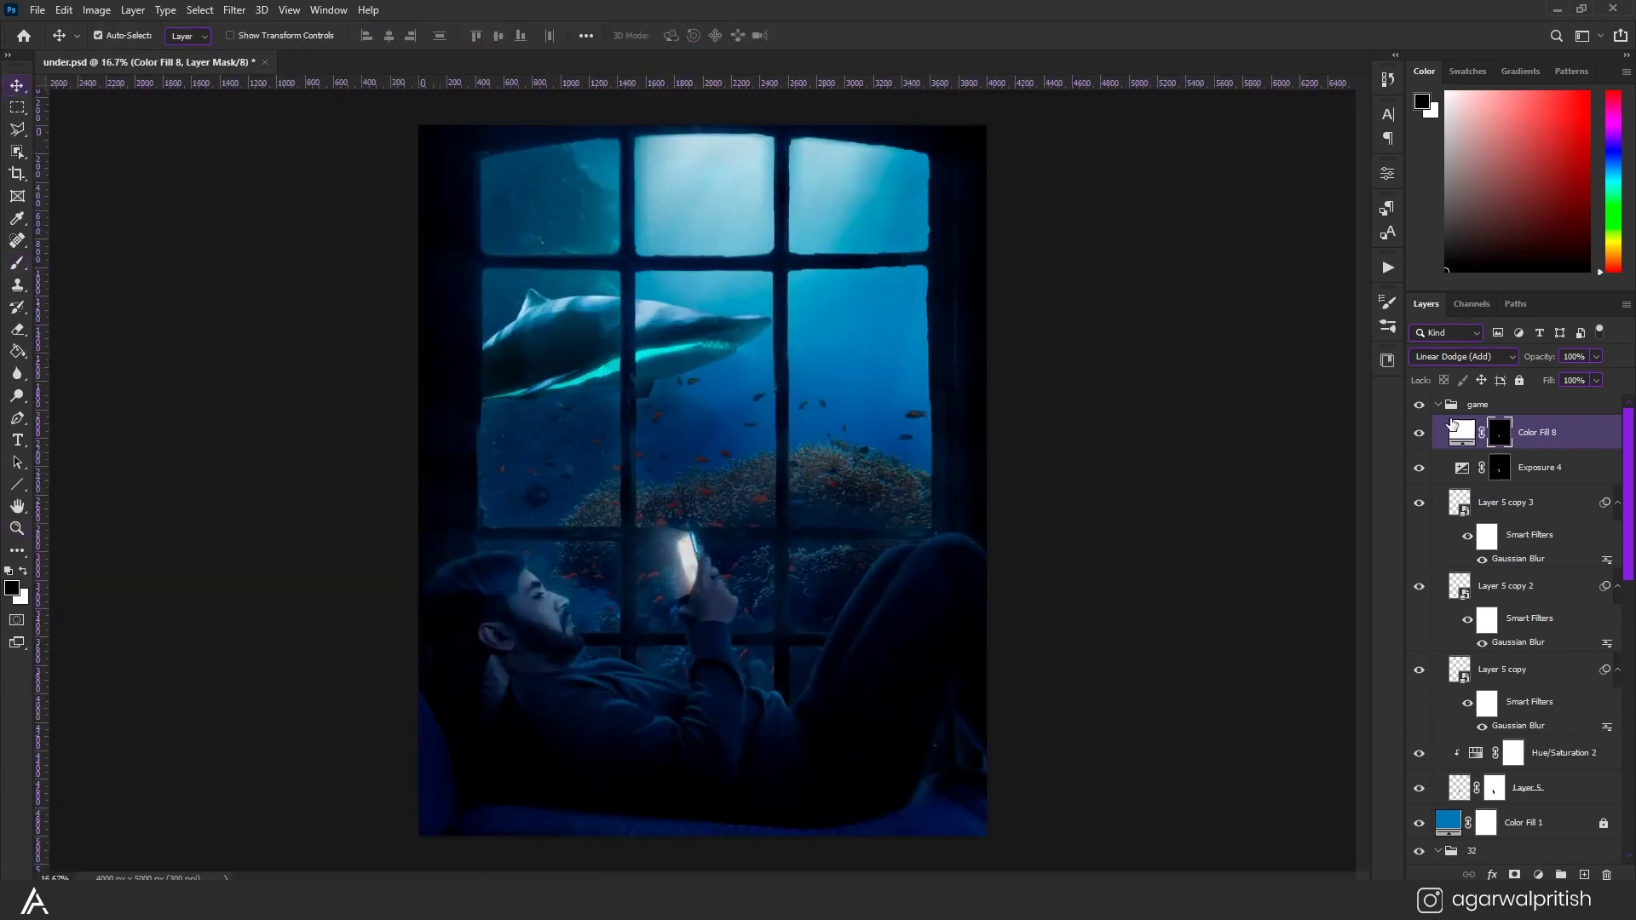
Add a Gradient Map adjustment using the Blue_27 gradient.
{"action": "left_click", "coordinate": [1438, 404]}
{"action": "left_click", "coordinate": [1538, 875]}
{"action": "left_click", "coordinate": [1448, 839]}
{"action": "left_click", "coordinate": [1303, 228]}
{"action": "left_click", "coordinate": [893, 224]}
{"action": "left_click", "coordinate": [1133, 303]}
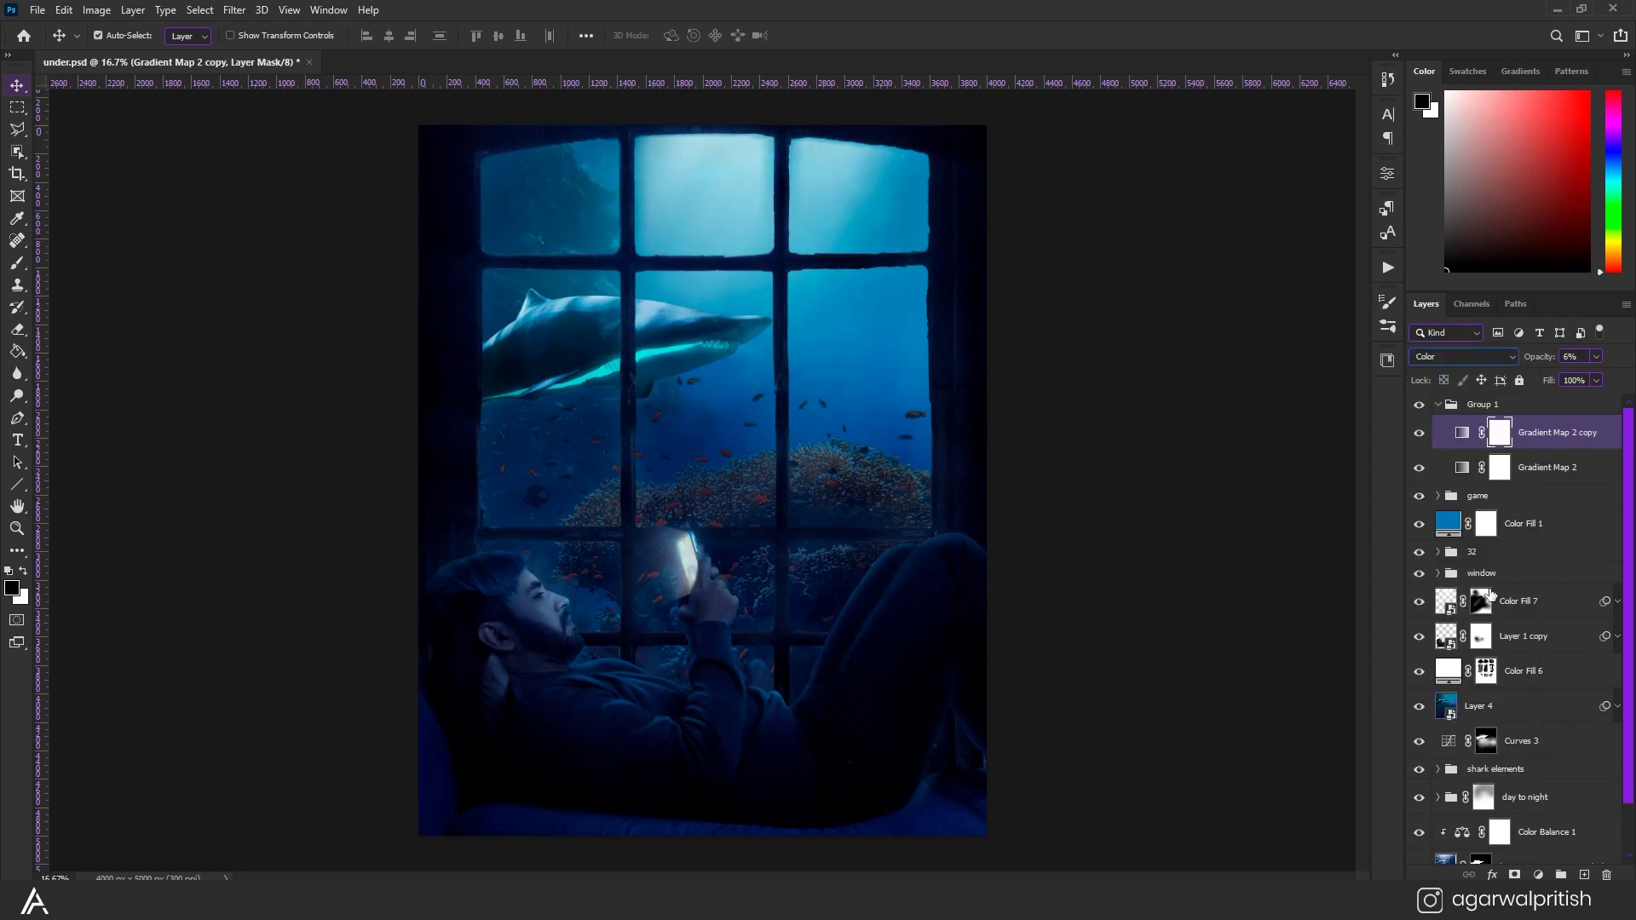
Discard the gradient-map duplicate and add a Color Lookup adjustment, previewing its looks.
{"action": "key", "text": "ctrl+j"}
{"action": "key", "text": "ctrl+z"}
{"action": "key", "text": "ctrl+z"}
{"action": "key", "text": "ctrl+z"}
{"action": "key", "text": "ctrl+z"}
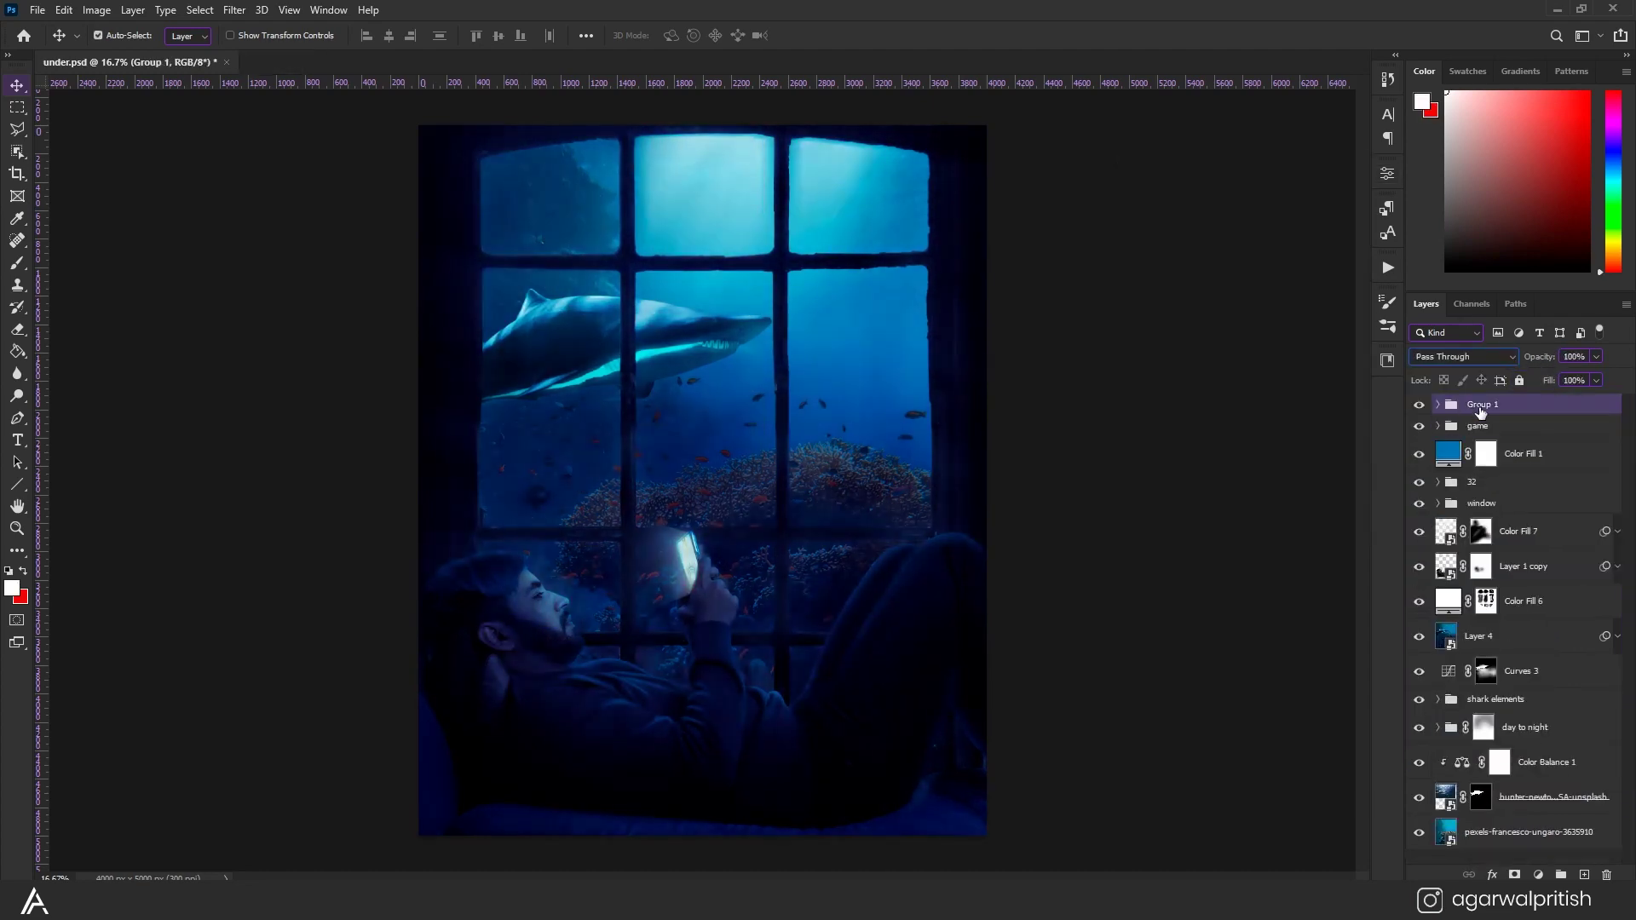
{"action": "left_click", "coordinate": [1538, 875]}
{"action": "left_click", "coordinate": [1543, 781]}
{"action": "key", "text": "Down"}
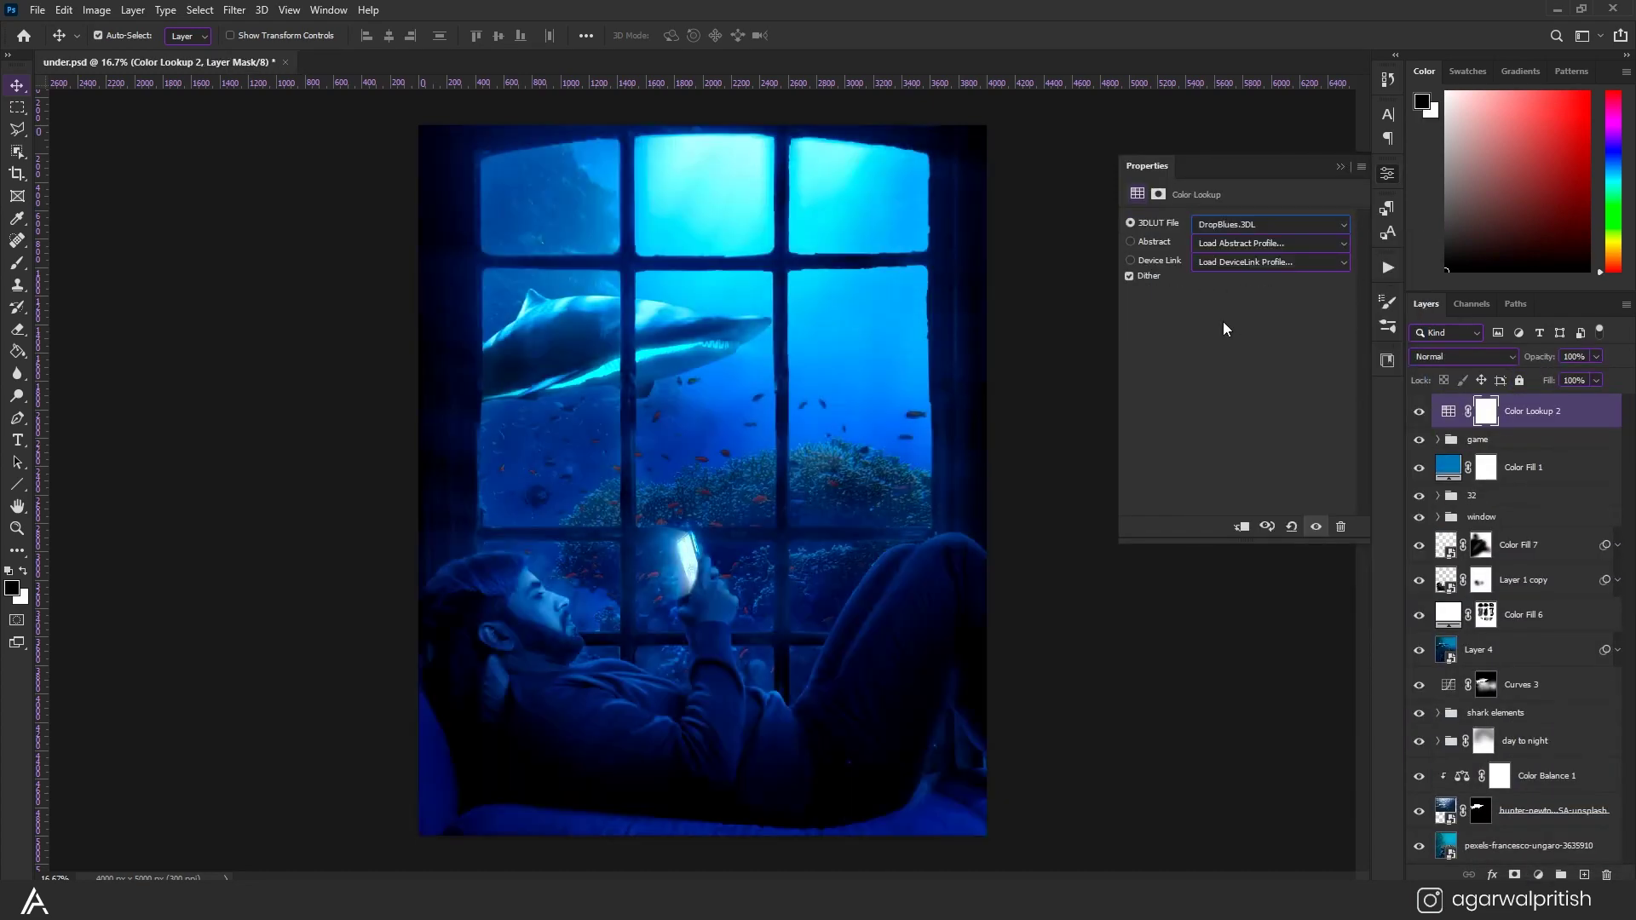
{"action": "key", "text": "Down"}
{"action": "key", "text": "Down"}
{"action": "key", "text": "Down"}
{"action": "key", "text": "Down"}
{"action": "key", "text": "Down"}
{"action": "key", "text": "Down"}
{"action": "key", "text": "Down"}
{"action": "key", "text": "Down"}
{"action": "key", "text": "Down"}
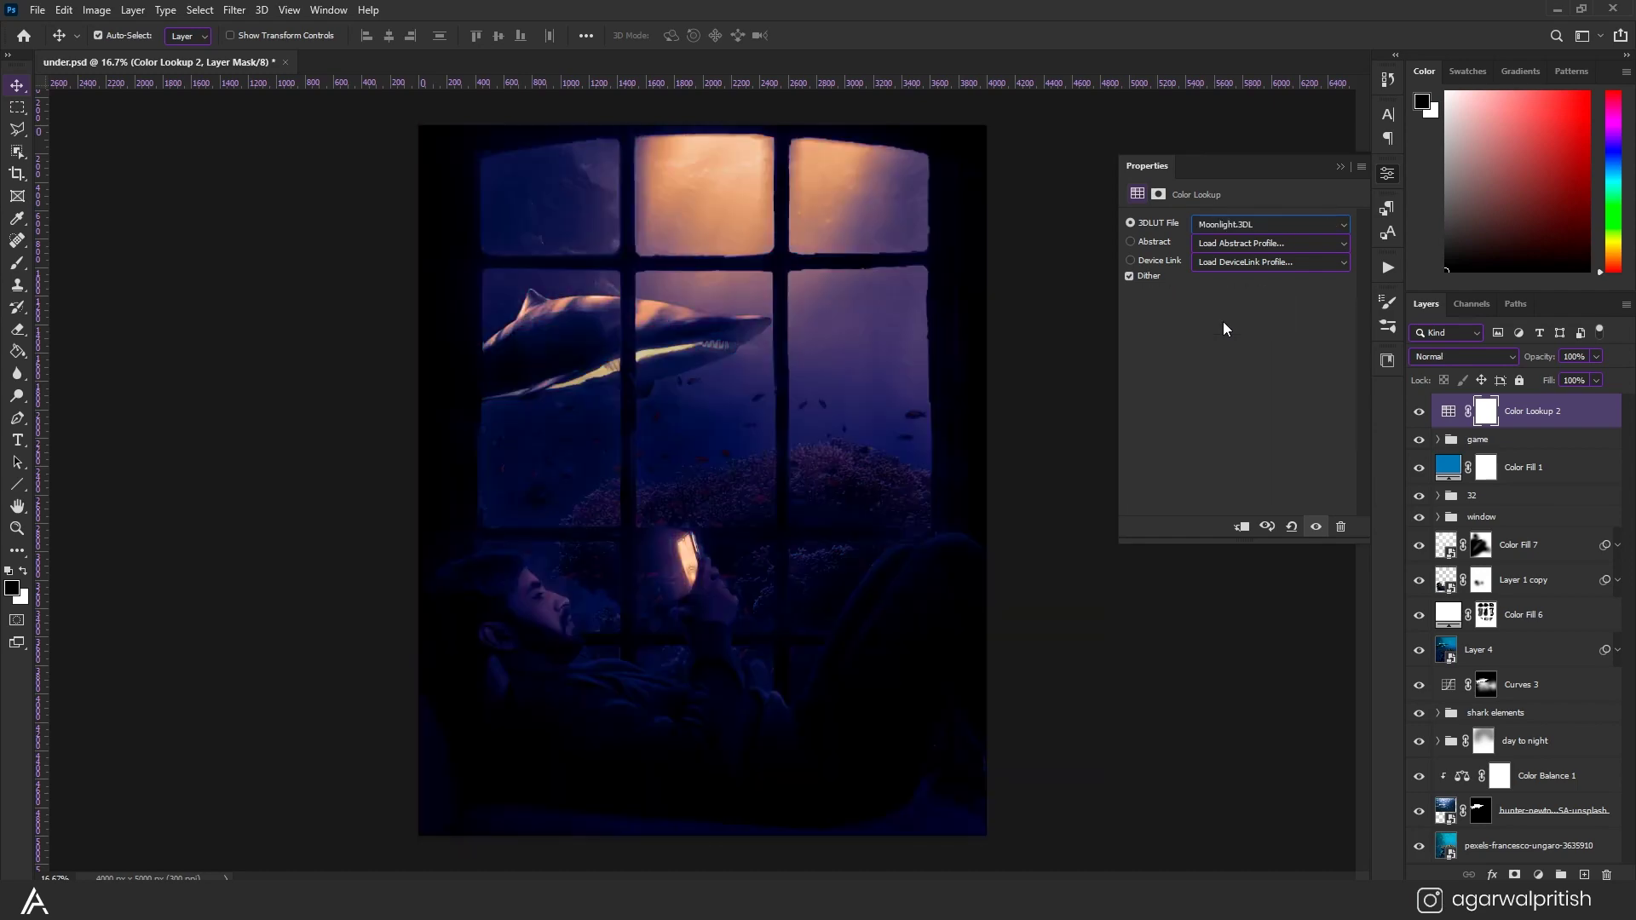
{"action": "key", "text": "Down"}
{"action": "key", "text": "Down"}
{"action": "key", "text": "Down"}
{"action": "key", "text": "Down"}
{"action": "key", "text": "Down"}
Set the Color Lookup to the FoggyNight look at 13% opacity.
{"action": "key", "text": "1"}
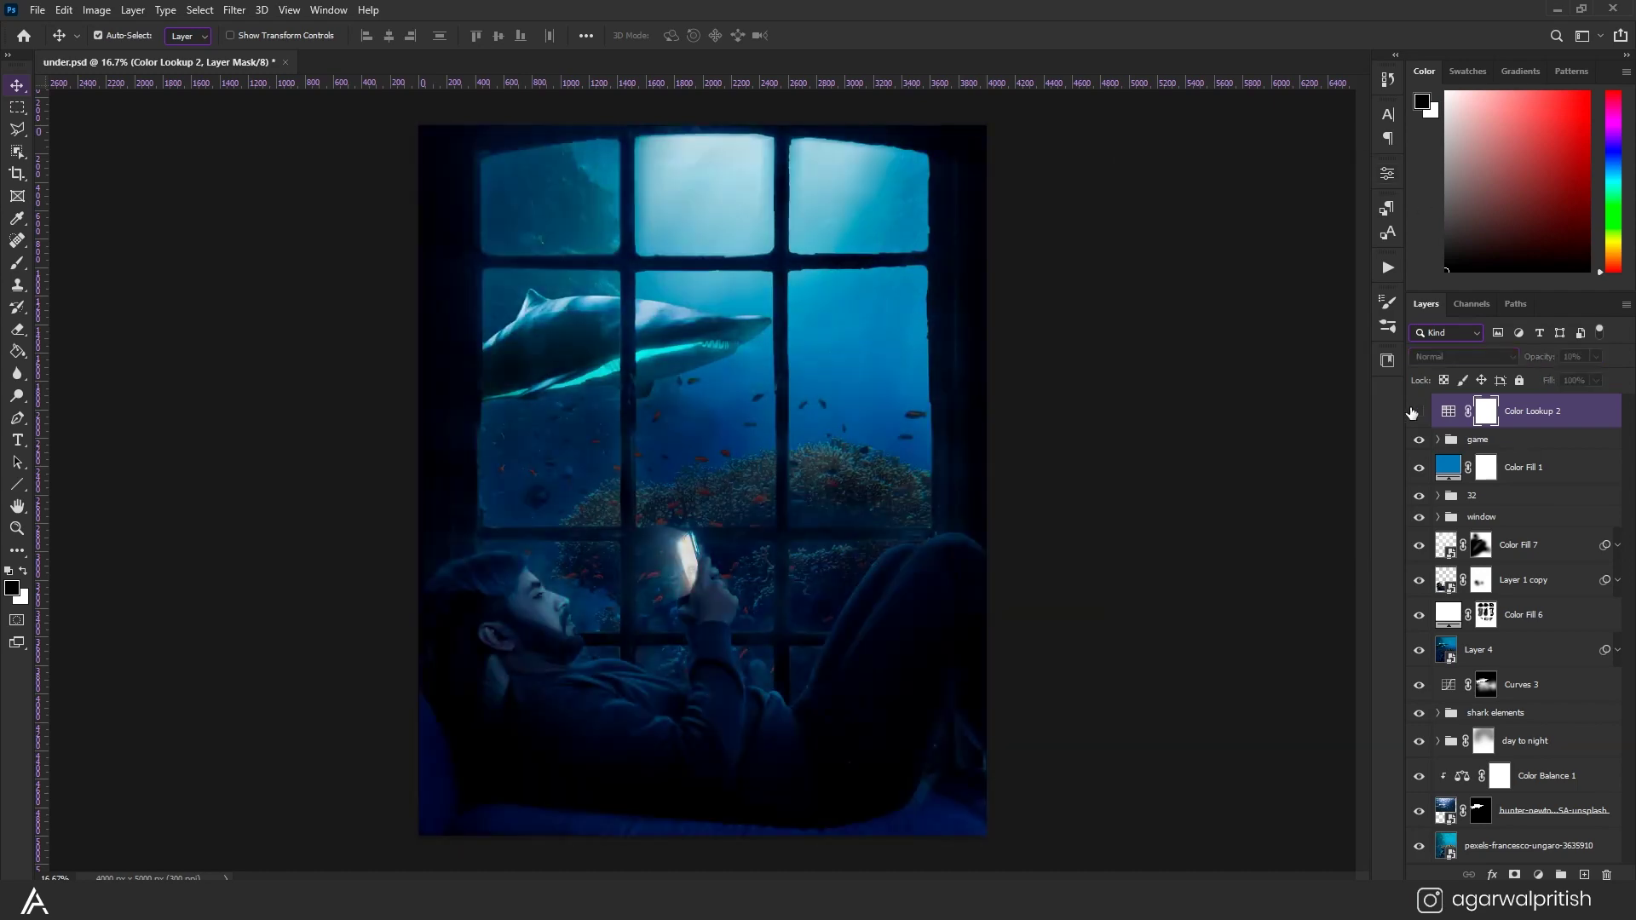
{"action": "left_click", "coordinate": [1269, 224]}
{"action": "left_click", "coordinate": [1244, 269]}
{"action": "left_click", "coordinate": [1341, 166]}
{"action": "key", "text": "1"}
{"action": "key", "text": "3"}
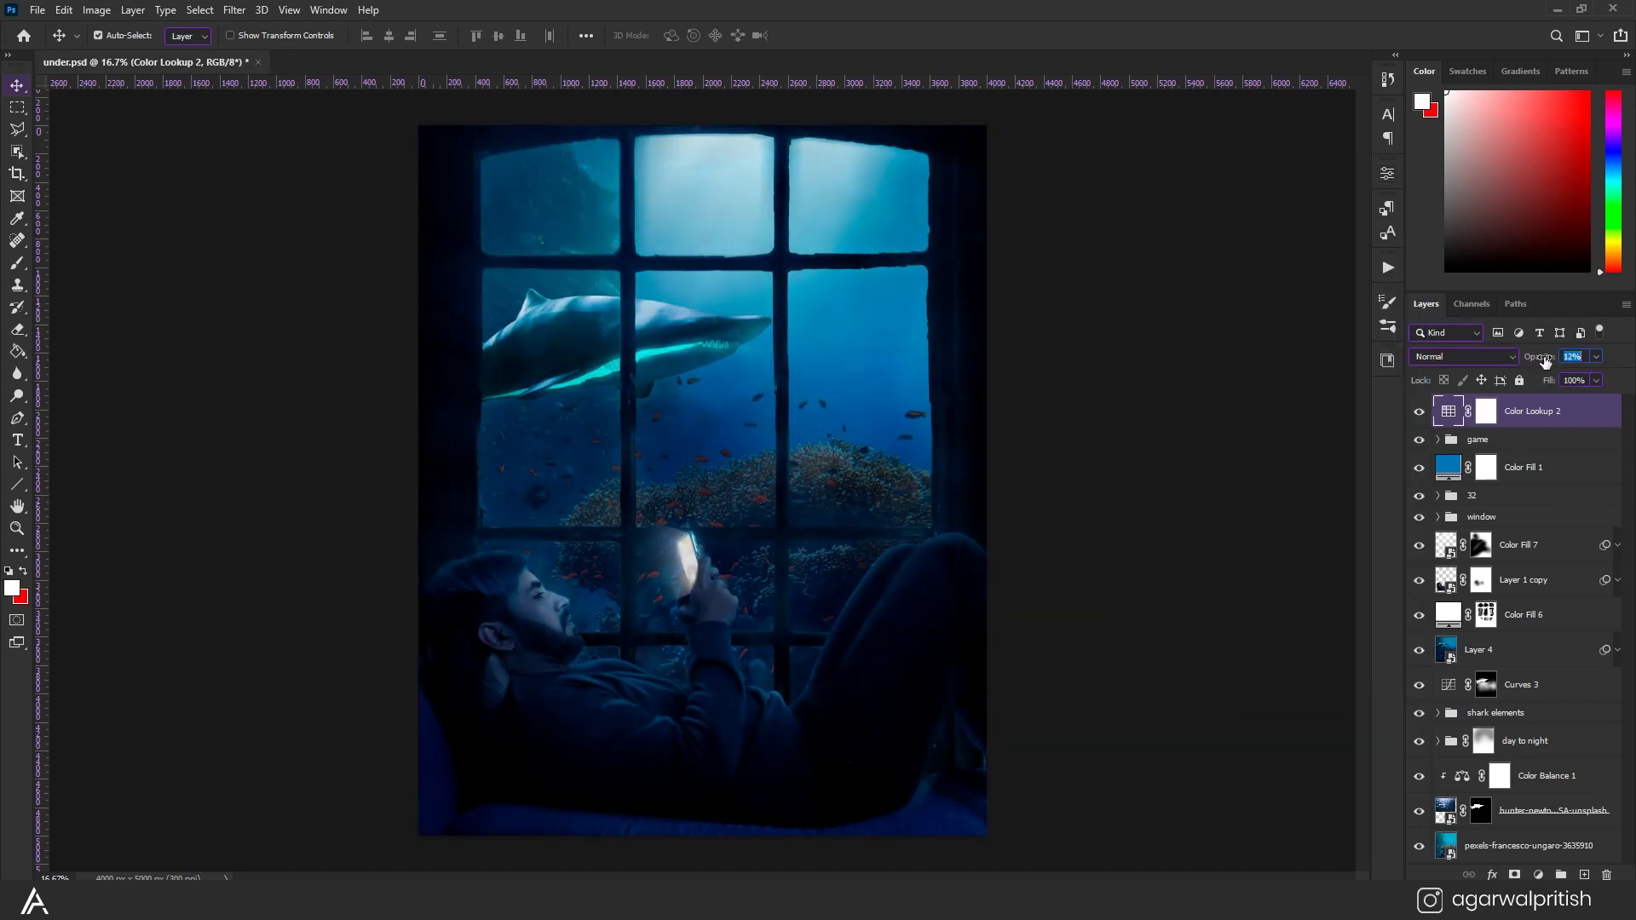
{"action": "scroll", "coordinate": [706, 480], "scroll_direction": "down", "scroll_amount": 2}
Select the Color Fill 6 layer and shrink the brush to 200.
{"action": "key", "text": "b"}
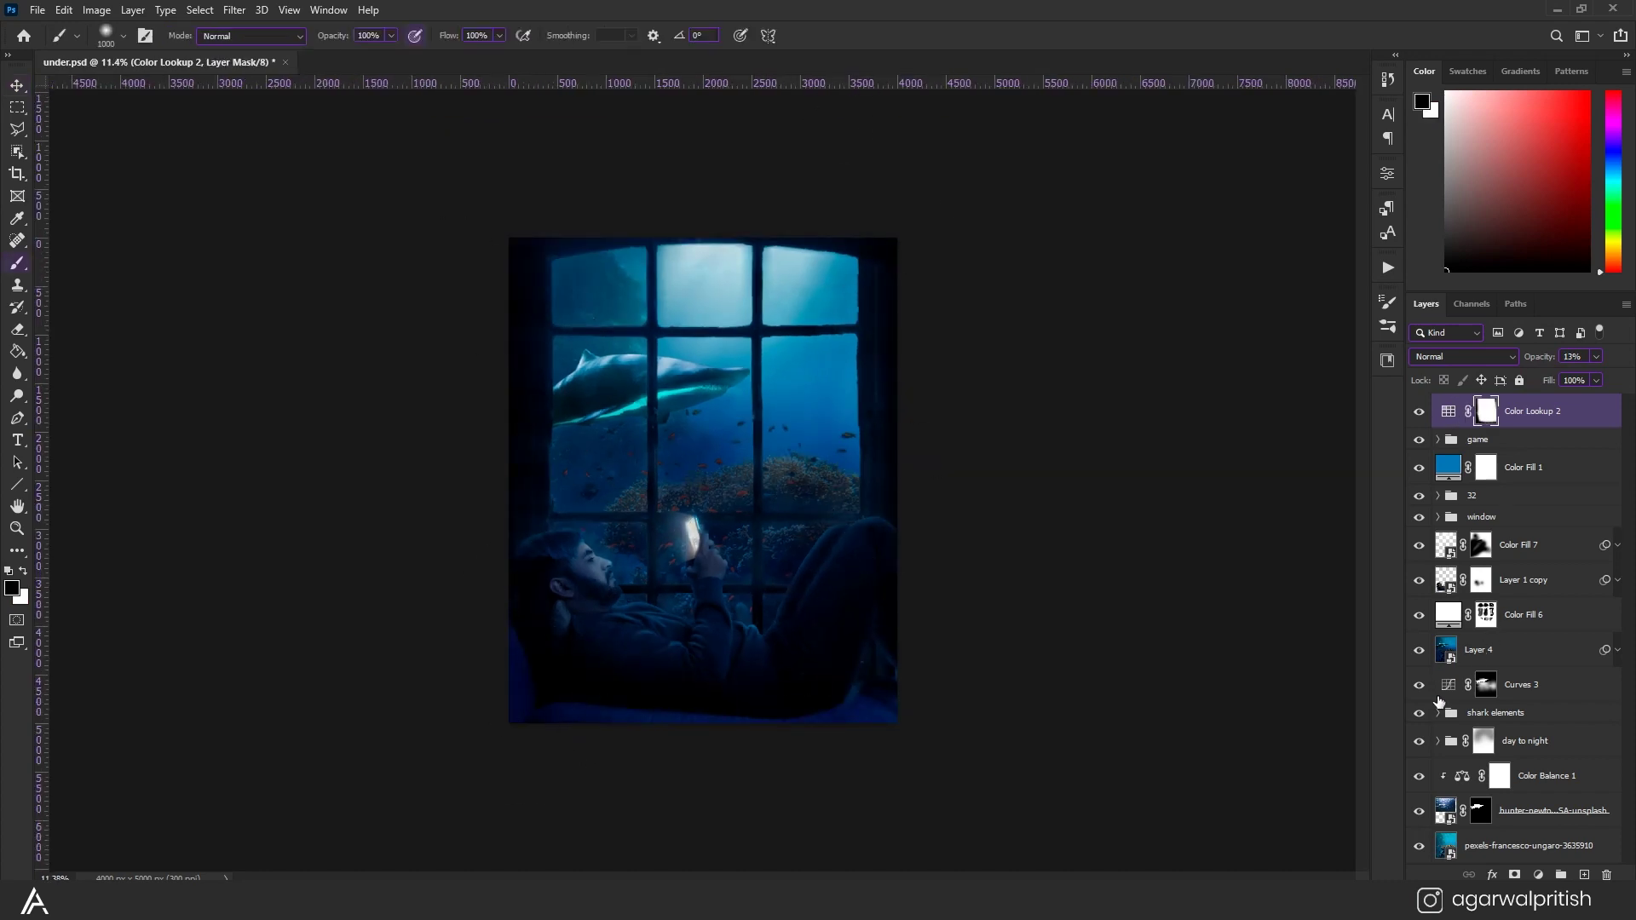
{"action": "left_click", "coordinate": [1438, 517]}
{"action": "left_click", "coordinate": [1533, 544]}
{"action": "scroll", "coordinate": [703, 480], "scroll_direction": "up", "scroll_amount": 2}
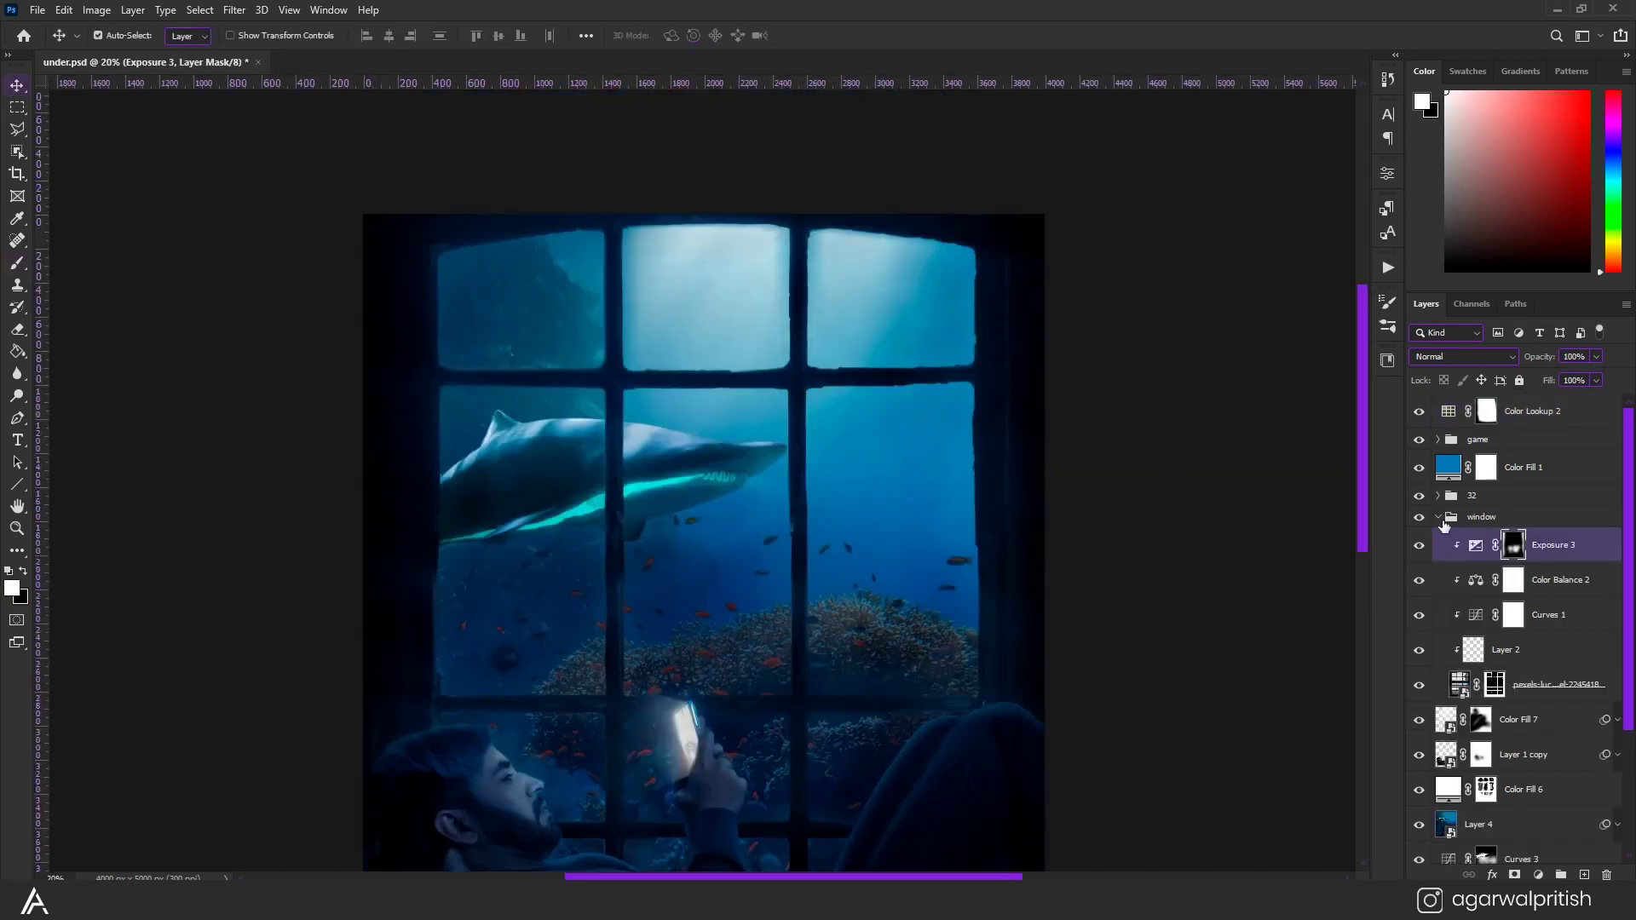
{"action": "left_click", "coordinate": [1438, 517]}
{"action": "left_click", "coordinate": [1525, 615]}
{"action": "key", "text": "["}
{"action": "key", "text": "["}
{"action": "key", "text": "["}
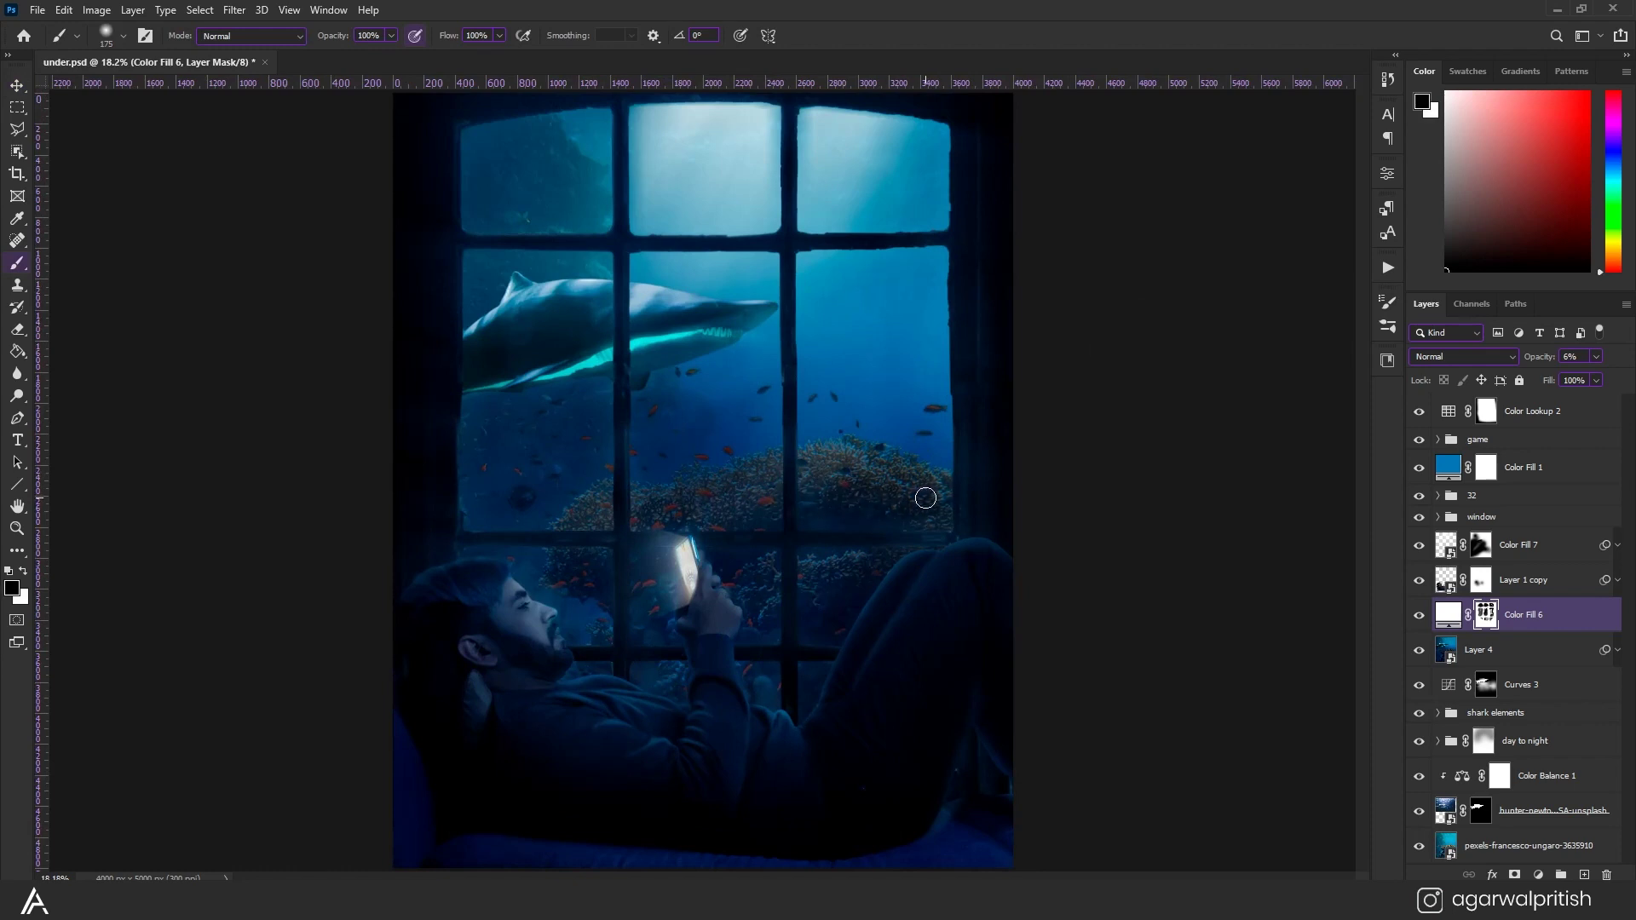
Paint white light rays through the upper window panes on a new layer at 62% opacity.
{"action": "left_click", "coordinate": [1500, 544]}
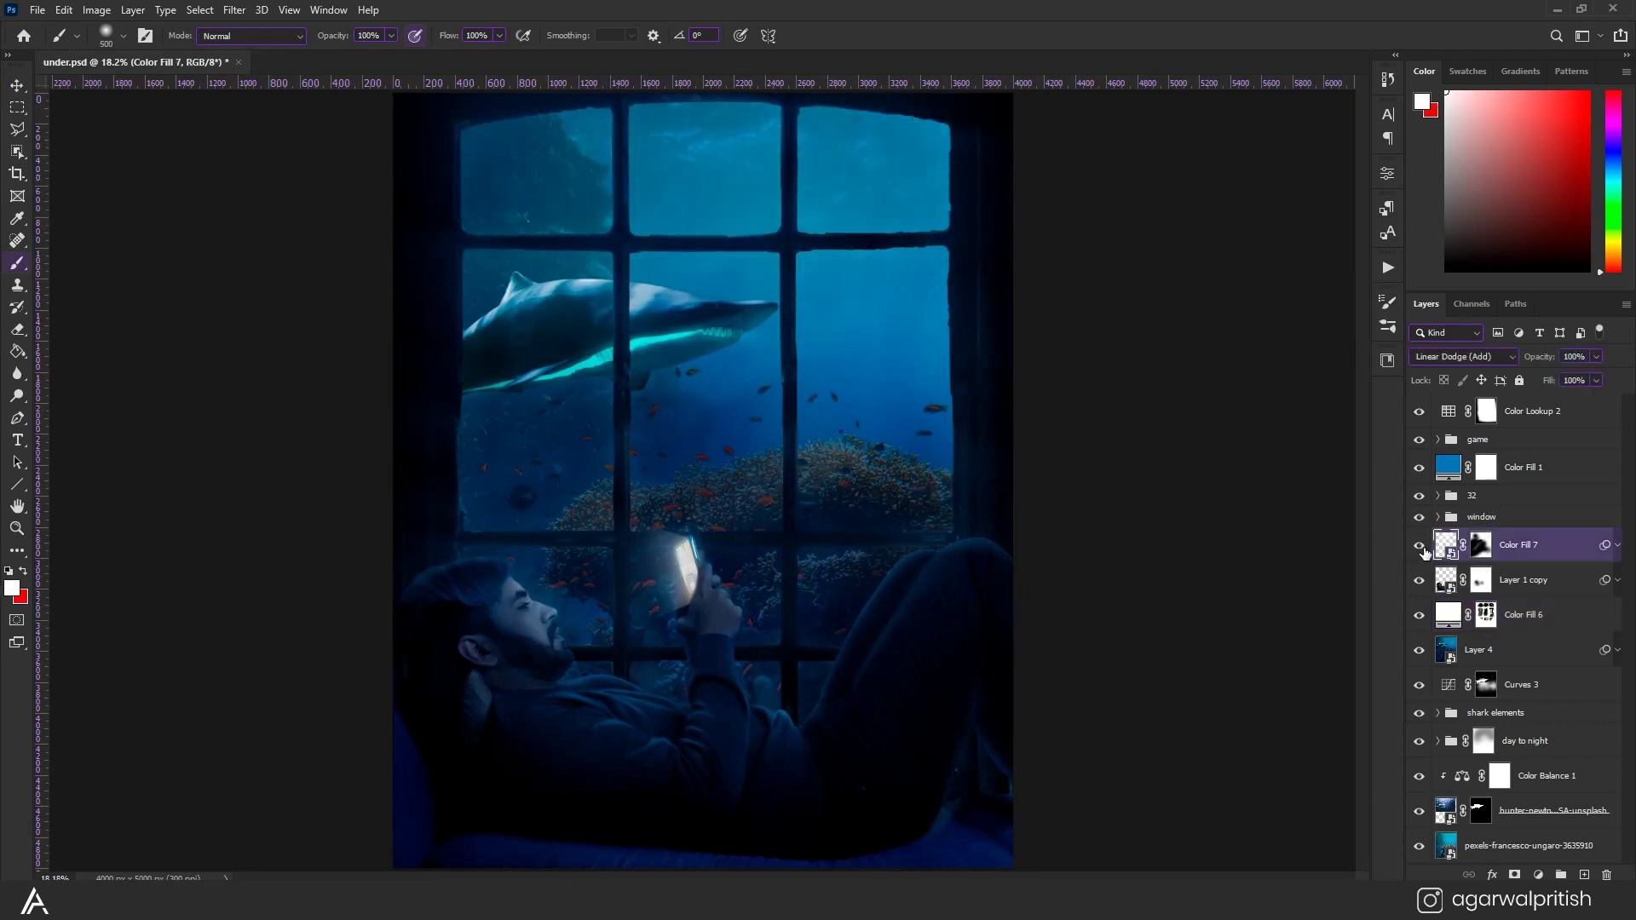
{"action": "key", "text": "ctrl+shift+alt+n"}
{"action": "mouse_move", "coordinate": [832, 74]}
{"action": "left_mouse_down"}
{"action": "mouse_move", "coordinate": [861, 256]}
{"action": "mouse_move", "coordinate": [511, 321]}
{"action": "left_mouse_up"}
{"action": "key", "text": "e"}
{"action": "scroll", "coordinate": [526, 507], "scroll_direction": "down", "scroll_amount": 2}
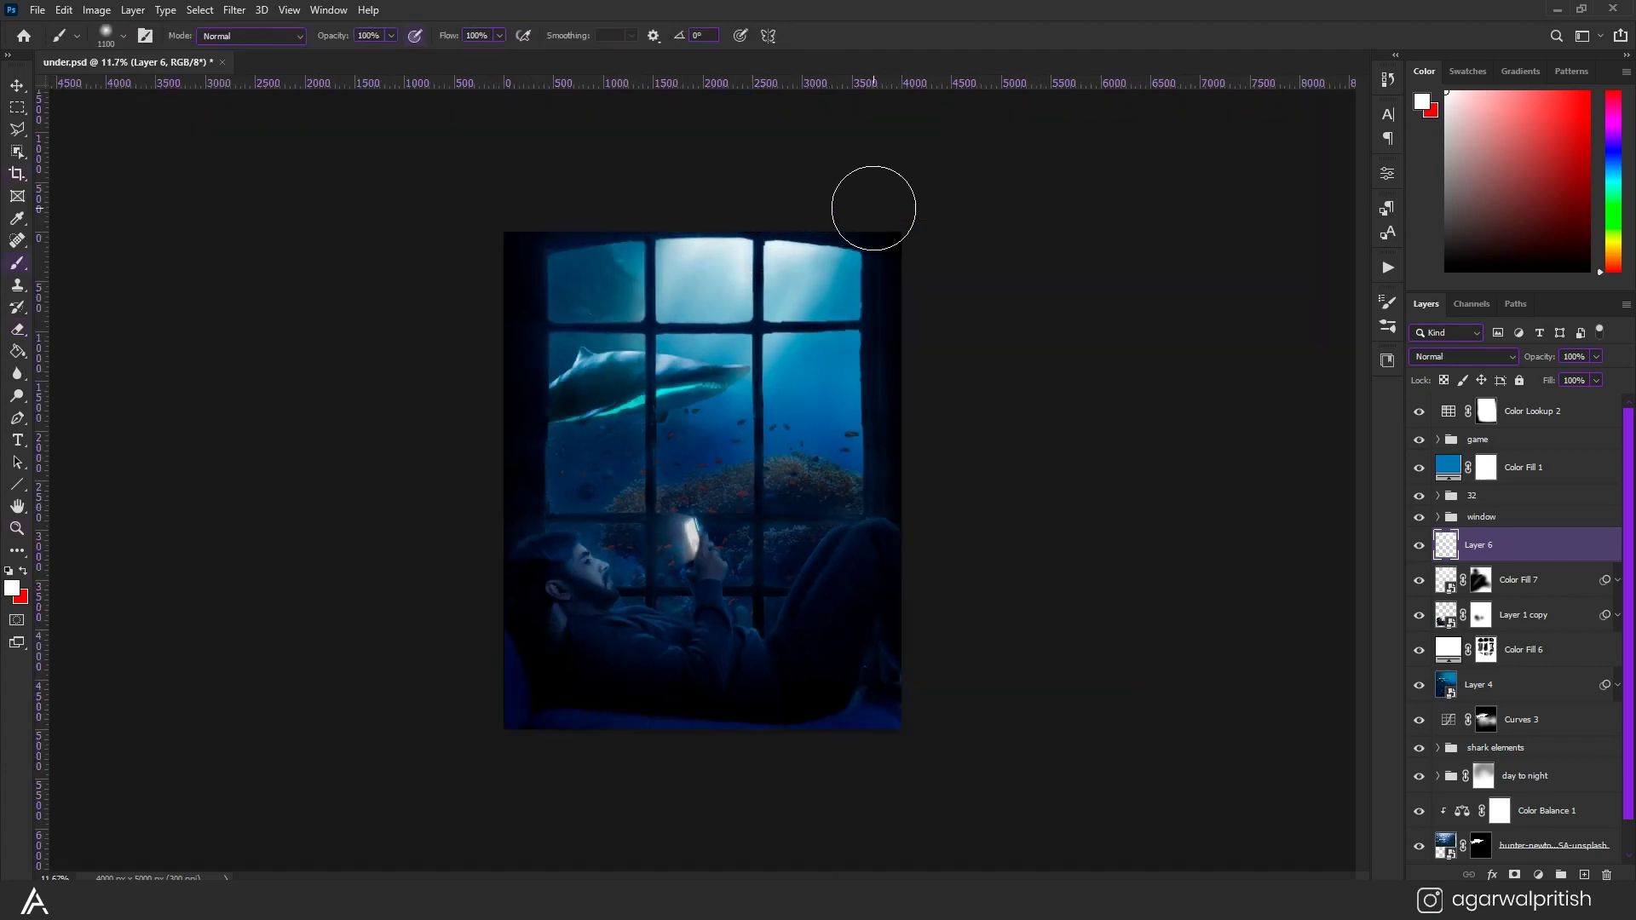
{"action": "left_click_drag", "start_coordinate": [1543, 357], "coordinate": [1532, 358]}
Stamp all visible layers into a merged Layer 7 above Color Lookup 2.
{"action": "key", "text": "v"}
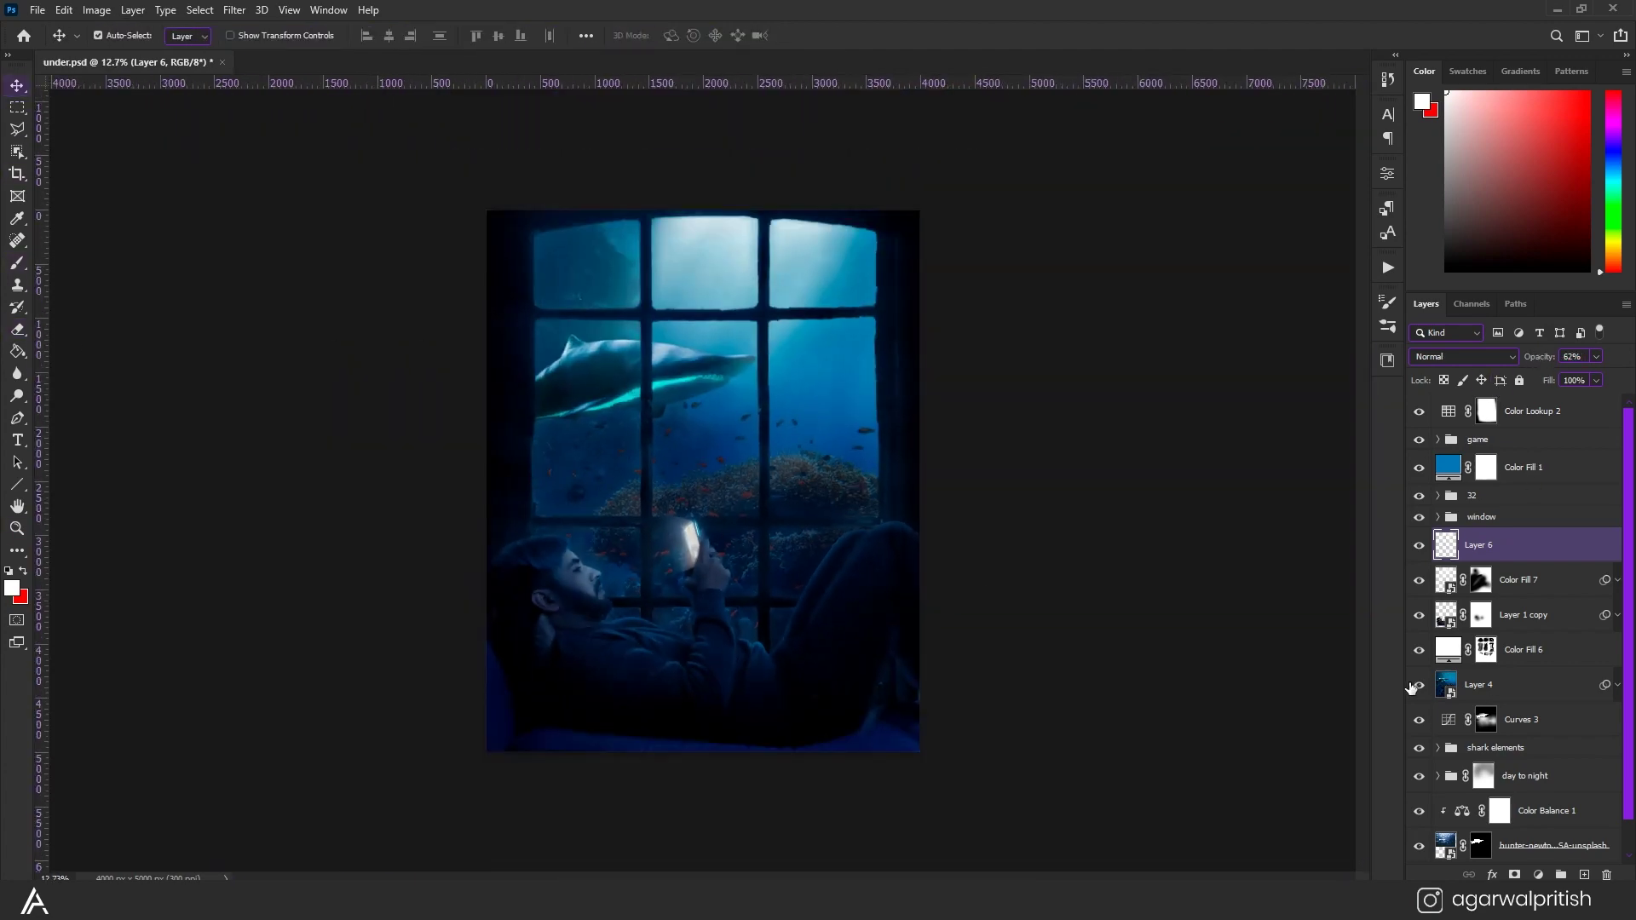
{"action": "scroll", "coordinate": [582, 314], "scroll_direction": "up", "scroll_amount": 2}
{"action": "scroll", "coordinate": [582, 315], "scroll_direction": "up", "scroll_amount": 3}
{"action": "scroll", "coordinate": [582, 315], "scroll_direction": "down", "scroll_amount": 3}
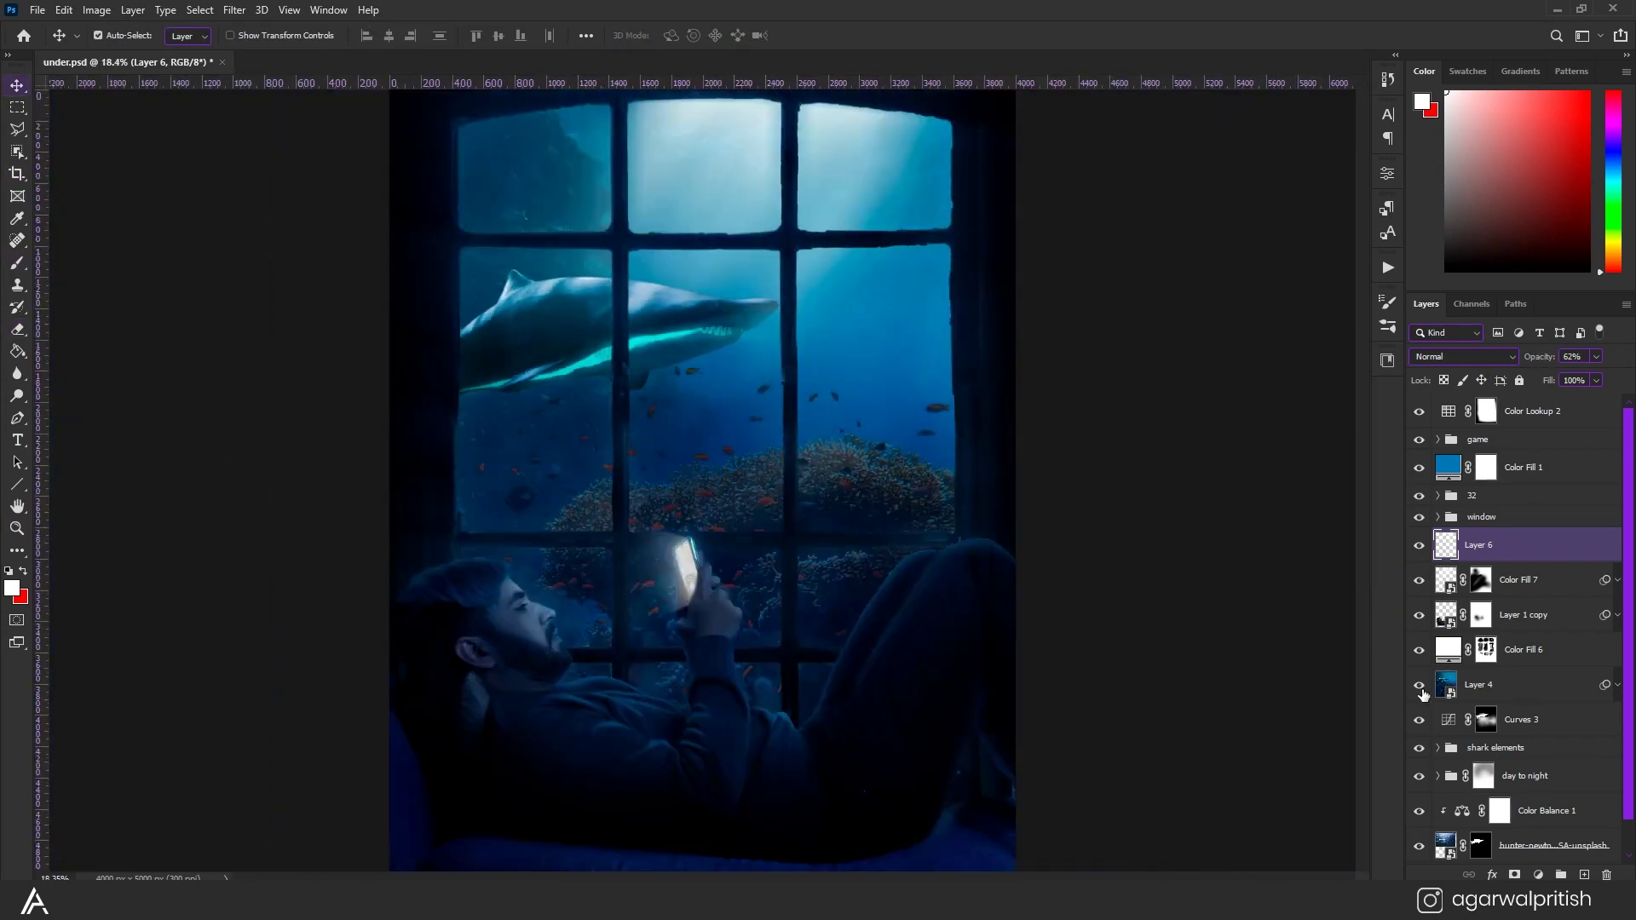
{"action": "scroll", "coordinate": [582, 314], "scroll_direction": "down", "scroll_amount": 1}
{"action": "left_click", "coordinate": [1525, 411]}
{"action": "key", "text": "ctrl+alt+shift+e"}
In Camera Raw, set temperature +2, lower exposure and contrast, pull highlights down and lift whites.
{"action": "left_click", "coordinate": [234, 9]}
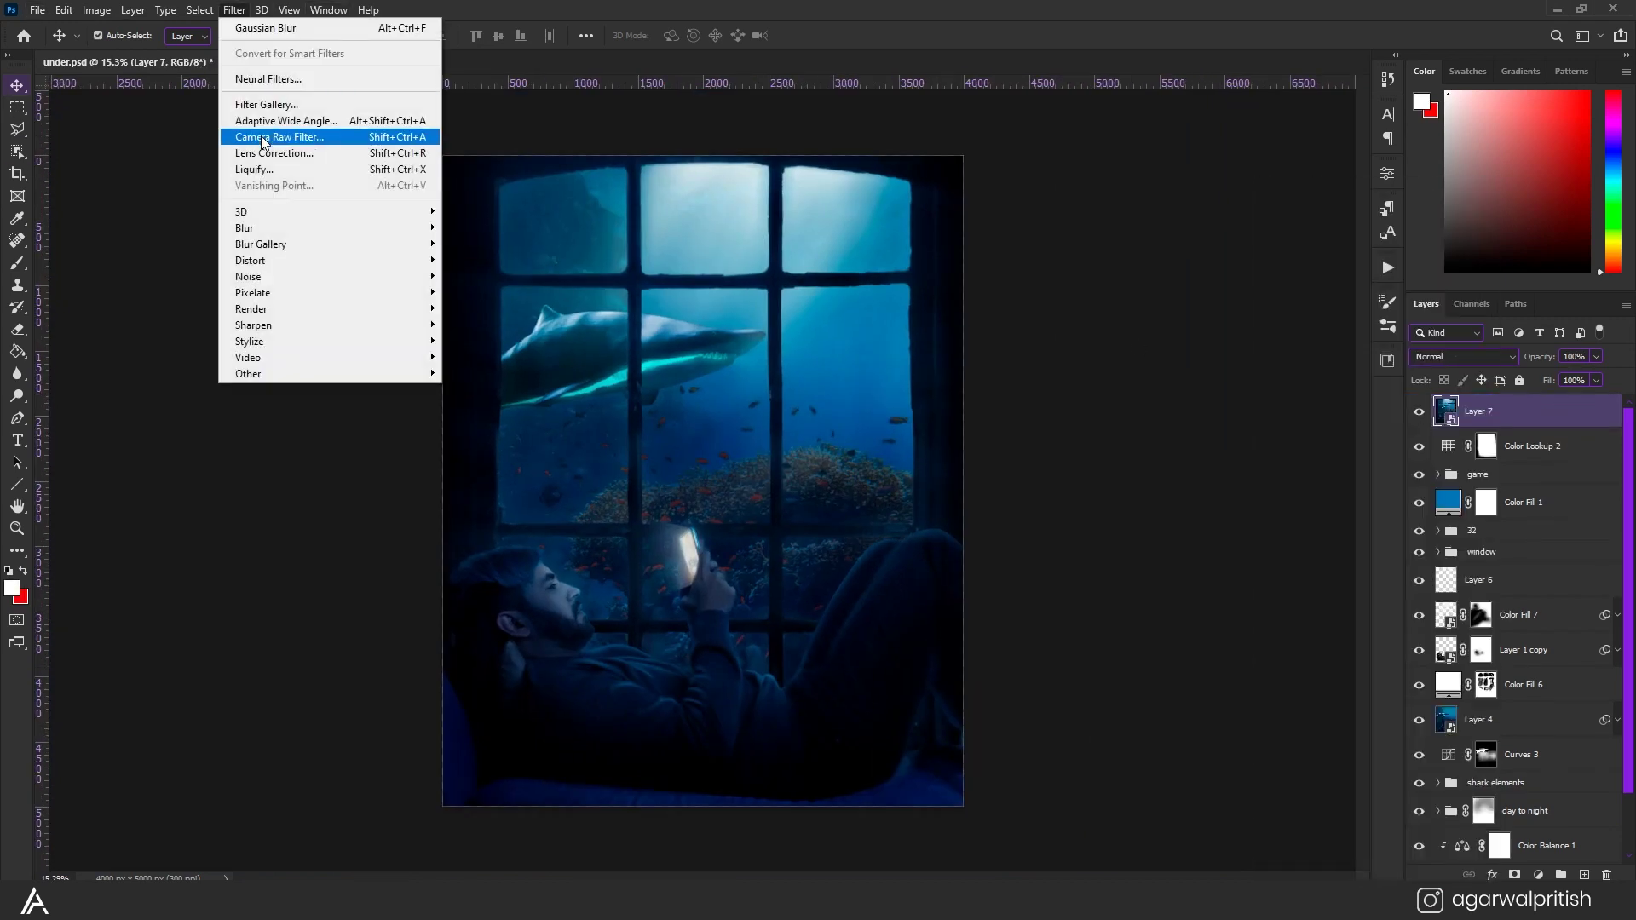
{"action": "left_click", "coordinate": [260, 133]}
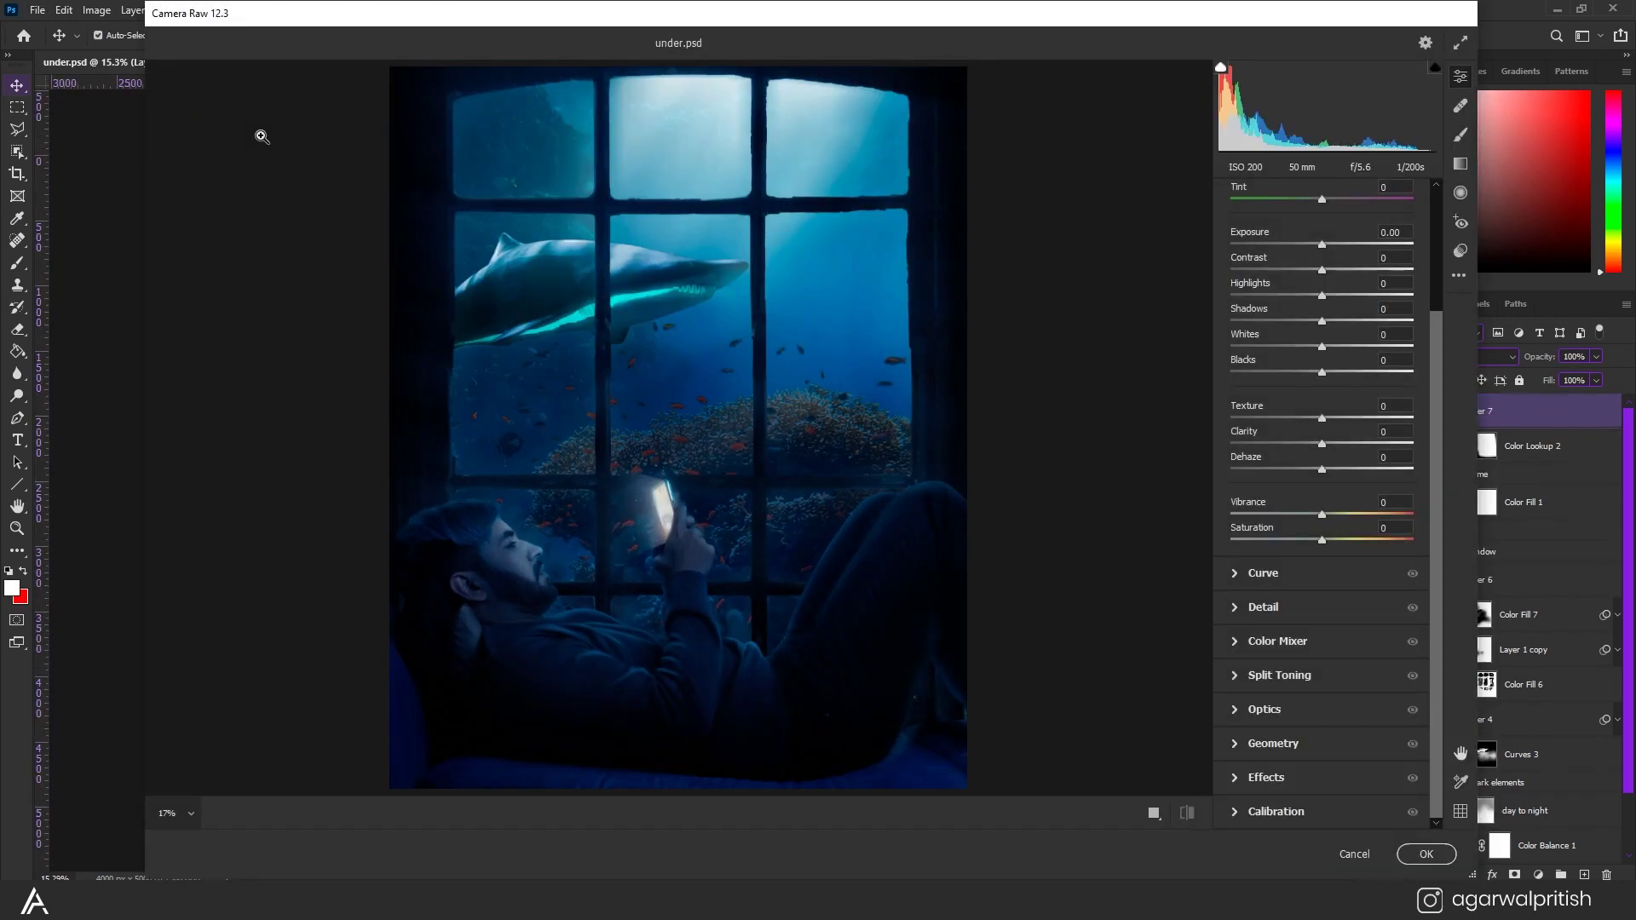
{"action": "scroll", "coordinate": [1320, 341], "scroll_direction": "up", "scroll_amount": 3}
{"action": "mouse_move", "coordinate": [1321, 353]}
{"action": "left_mouse_down"}
{"action": "mouse_move", "coordinate": [1358, 353]}
{"action": "mouse_move", "coordinate": [1323, 327]}
{"action": "left_mouse_up"}
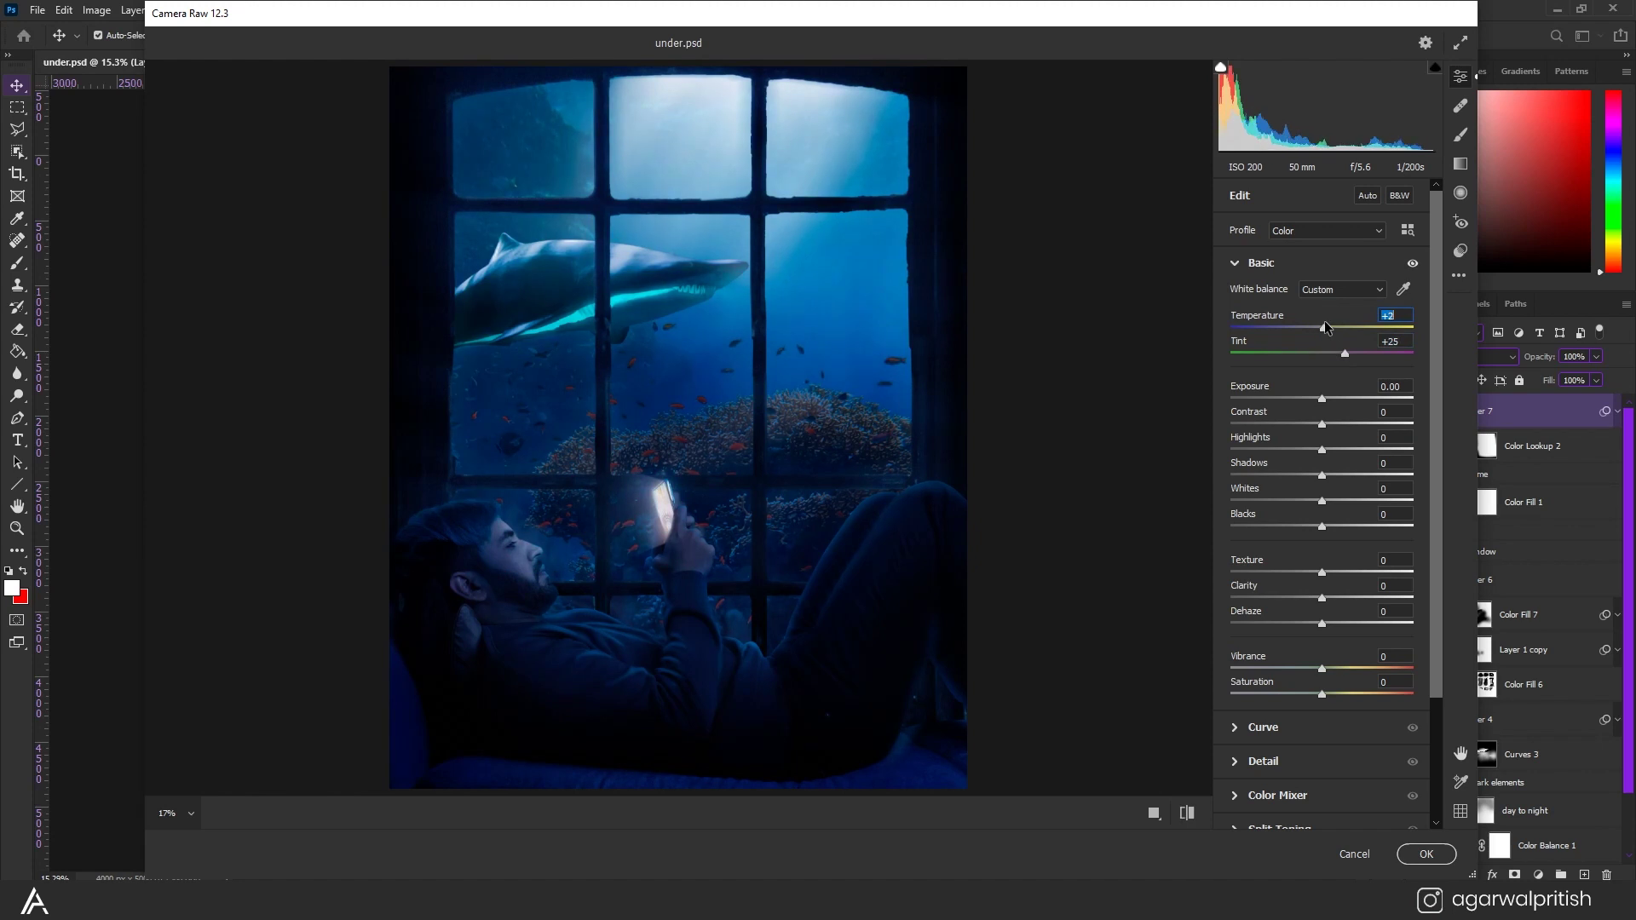
{"action": "left_click_drag", "start_coordinate": [1322, 398], "coordinate": [1308, 424]}
{"action": "mouse_move", "coordinate": [1322, 449]}
{"action": "left_mouse_down"}
{"action": "mouse_move", "coordinate": [1335, 449]}
{"action": "mouse_move", "coordinate": [1319, 449]}
{"action": "left_mouse_up"}
{"action": "left_click_drag", "start_coordinate": [1321, 500], "coordinate": [1326, 500]}
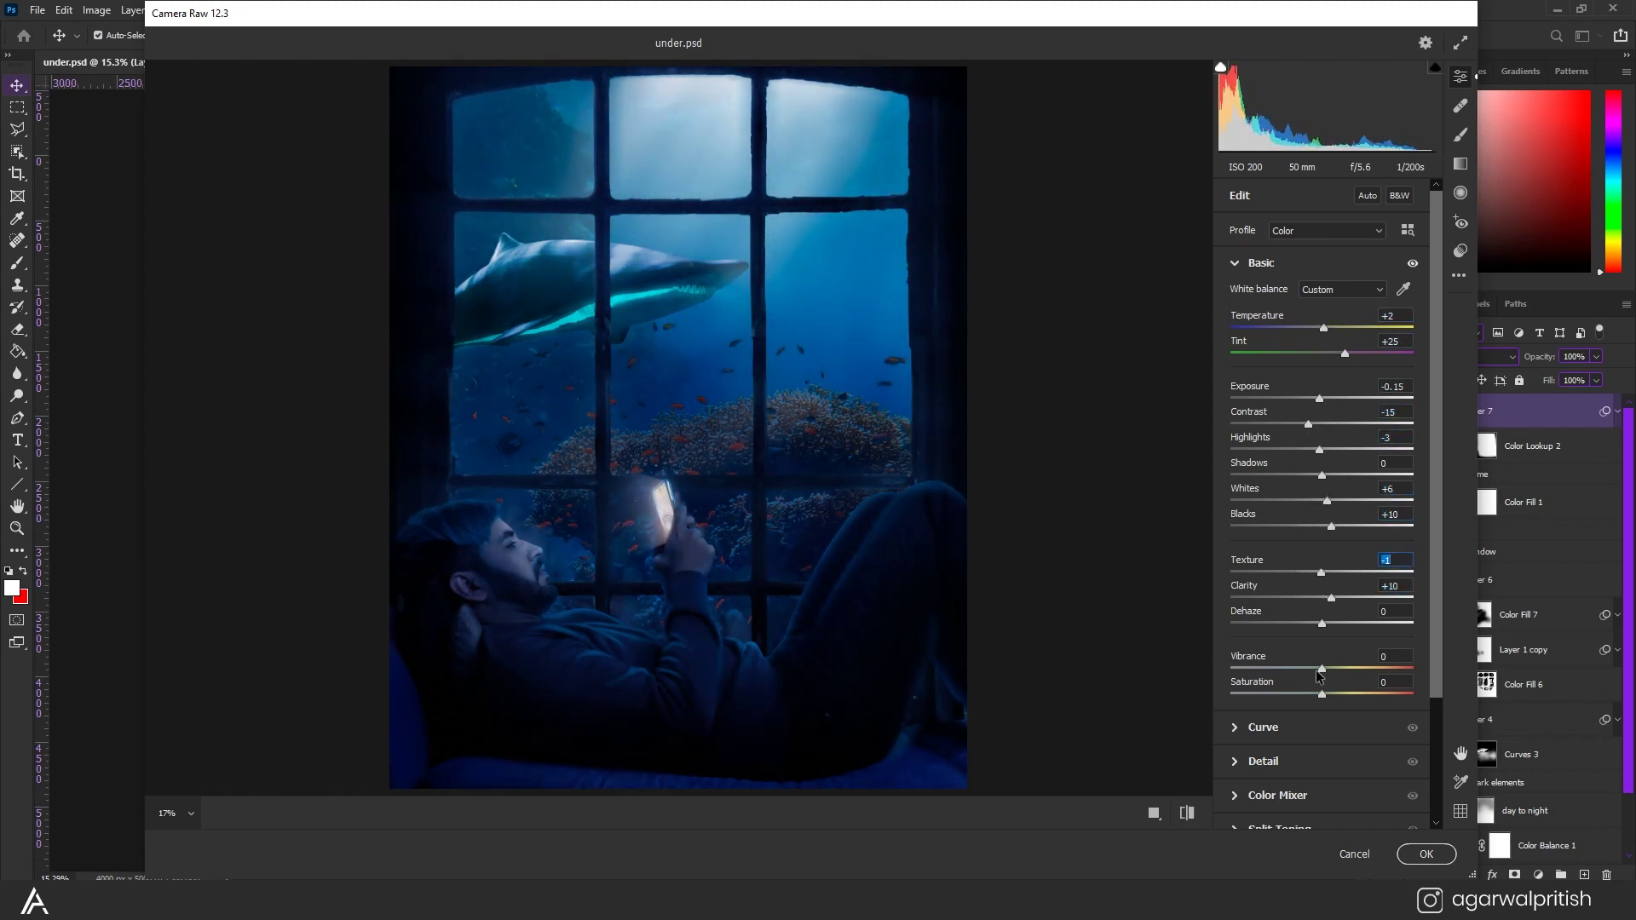
Tint highlights toward cyan blue and shift the red and blue primary hues (blue +14).
{"action": "left_click", "coordinate": [1277, 795]}
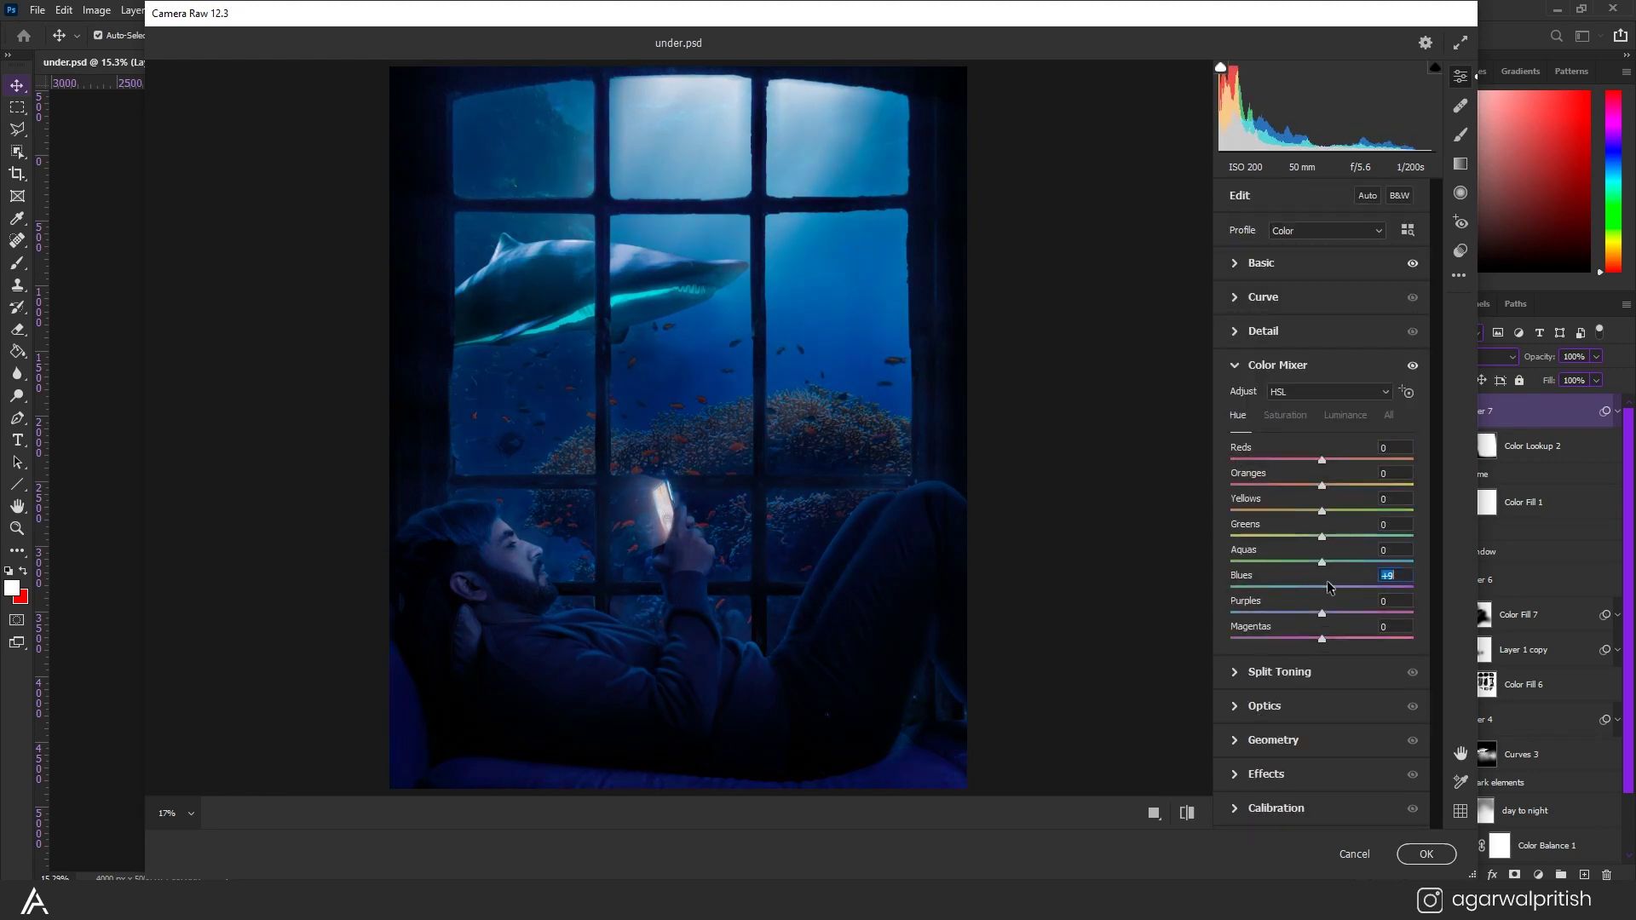
{"action": "left_click", "coordinate": [1279, 671]}
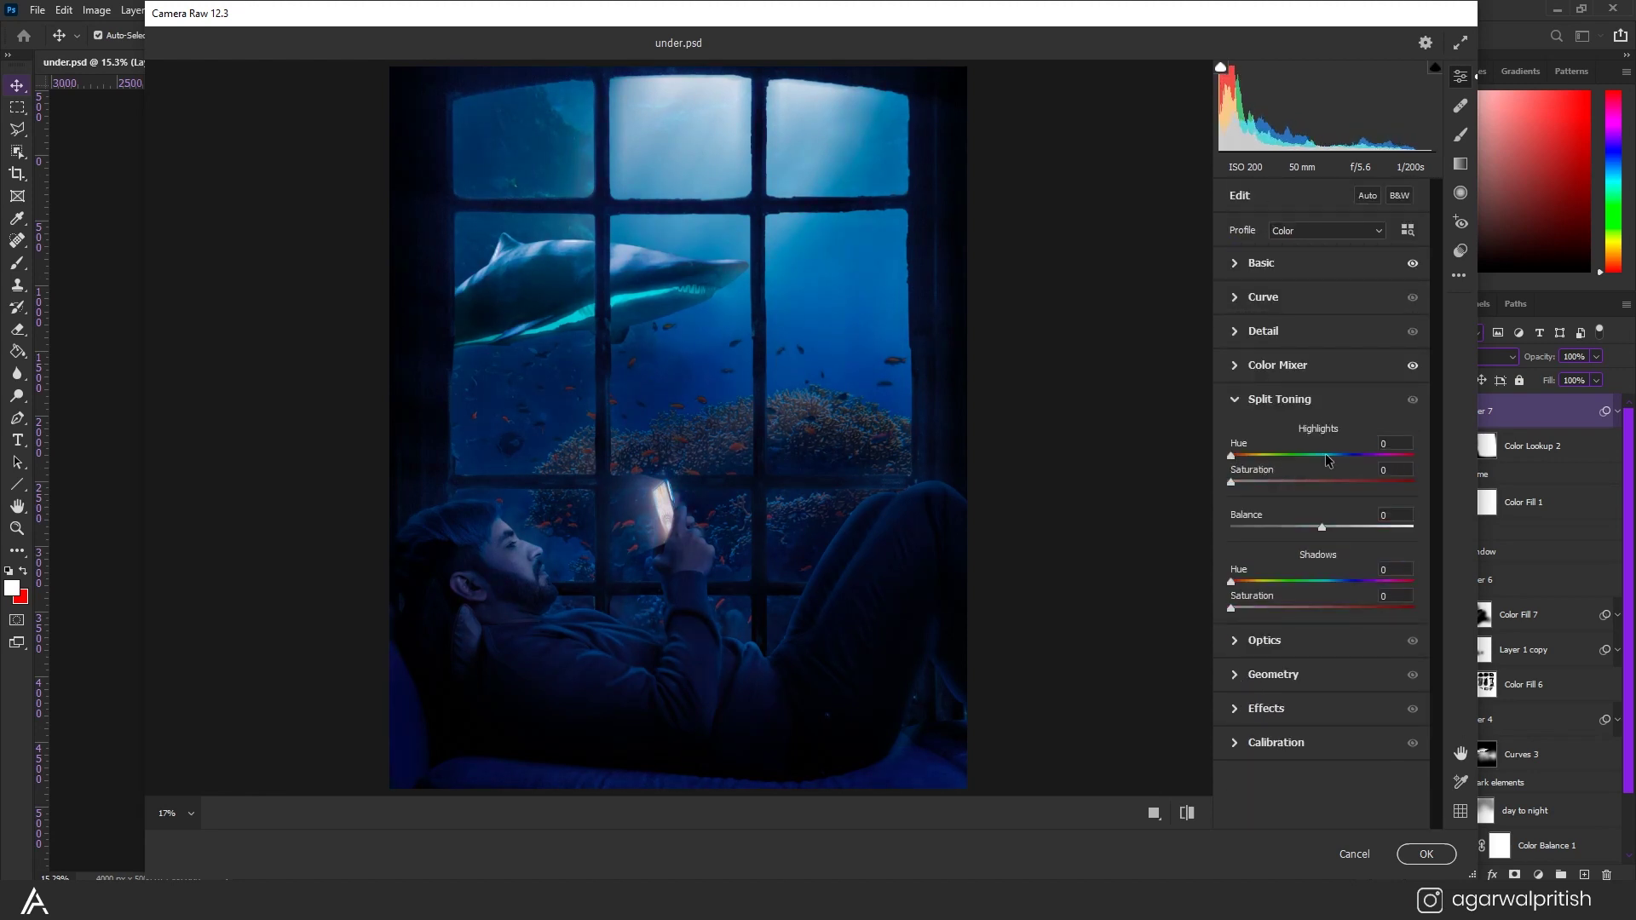
{"action": "mouse_move", "coordinate": [1230, 455]}
{"action": "left_mouse_down"}
{"action": "mouse_move", "coordinate": [1331, 456]}
{"action": "mouse_move", "coordinate": [1251, 482]}
{"action": "left_mouse_up"}
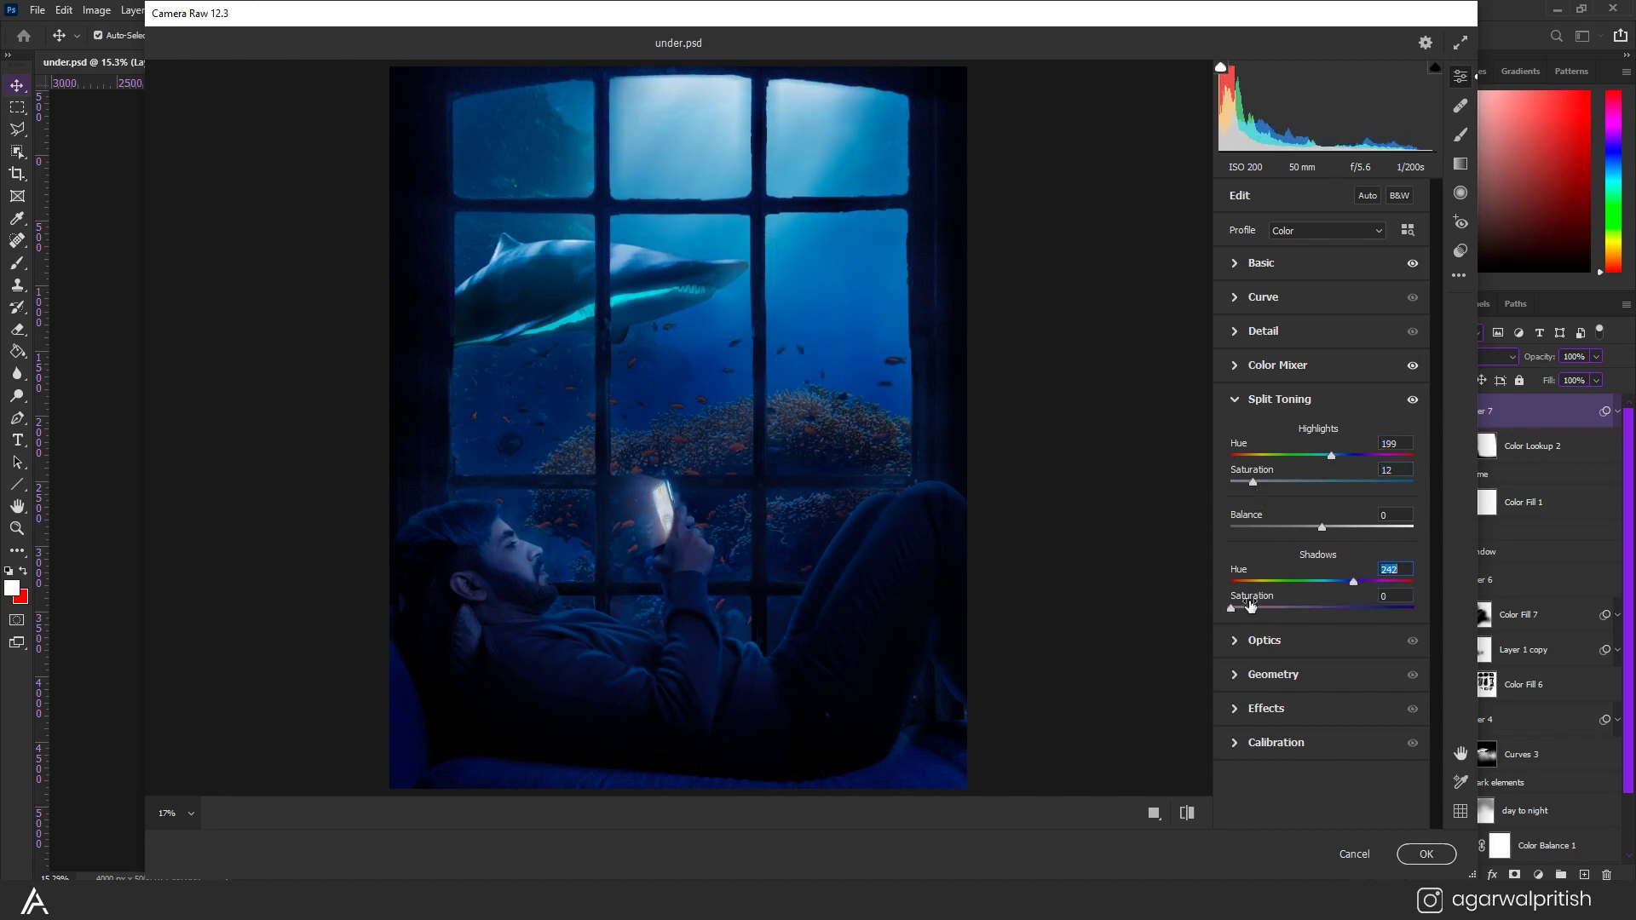
{"action": "left_click", "coordinate": [1276, 743]}
{"action": "left_click", "coordinate": [1323, 621]}
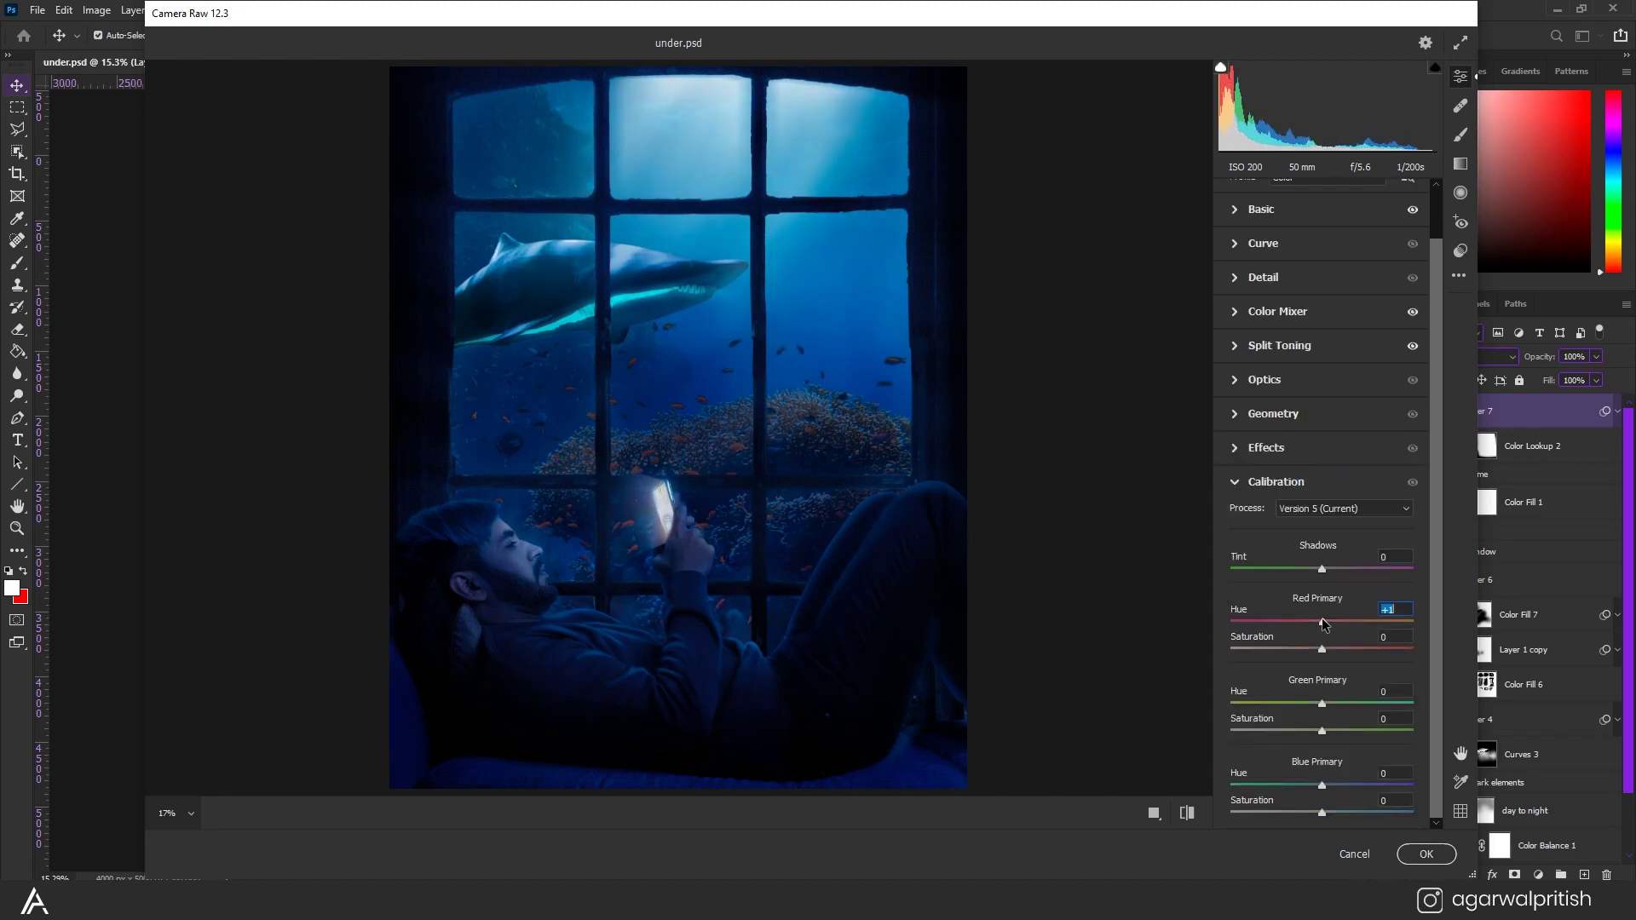
{"action": "left_click_drag", "start_coordinate": [1321, 785], "coordinate": [1334, 785]}
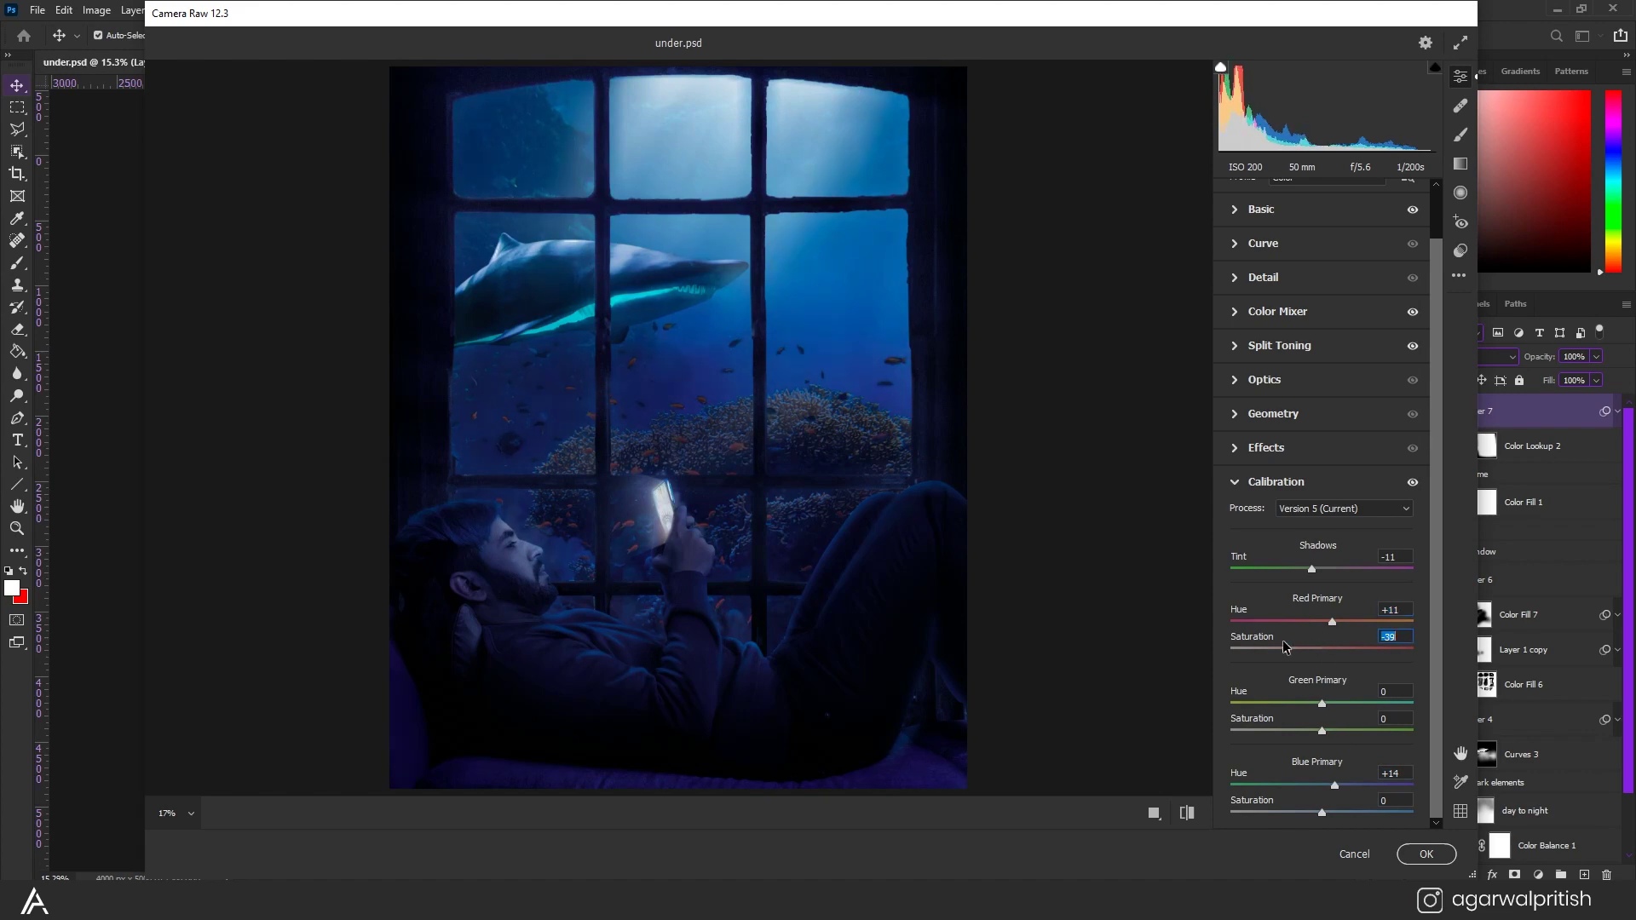
{"action": "left_click", "coordinate": [1187, 812]}
Add a +8 vignette in the Optics settings.
{"action": "left_click", "coordinate": [1261, 209]}
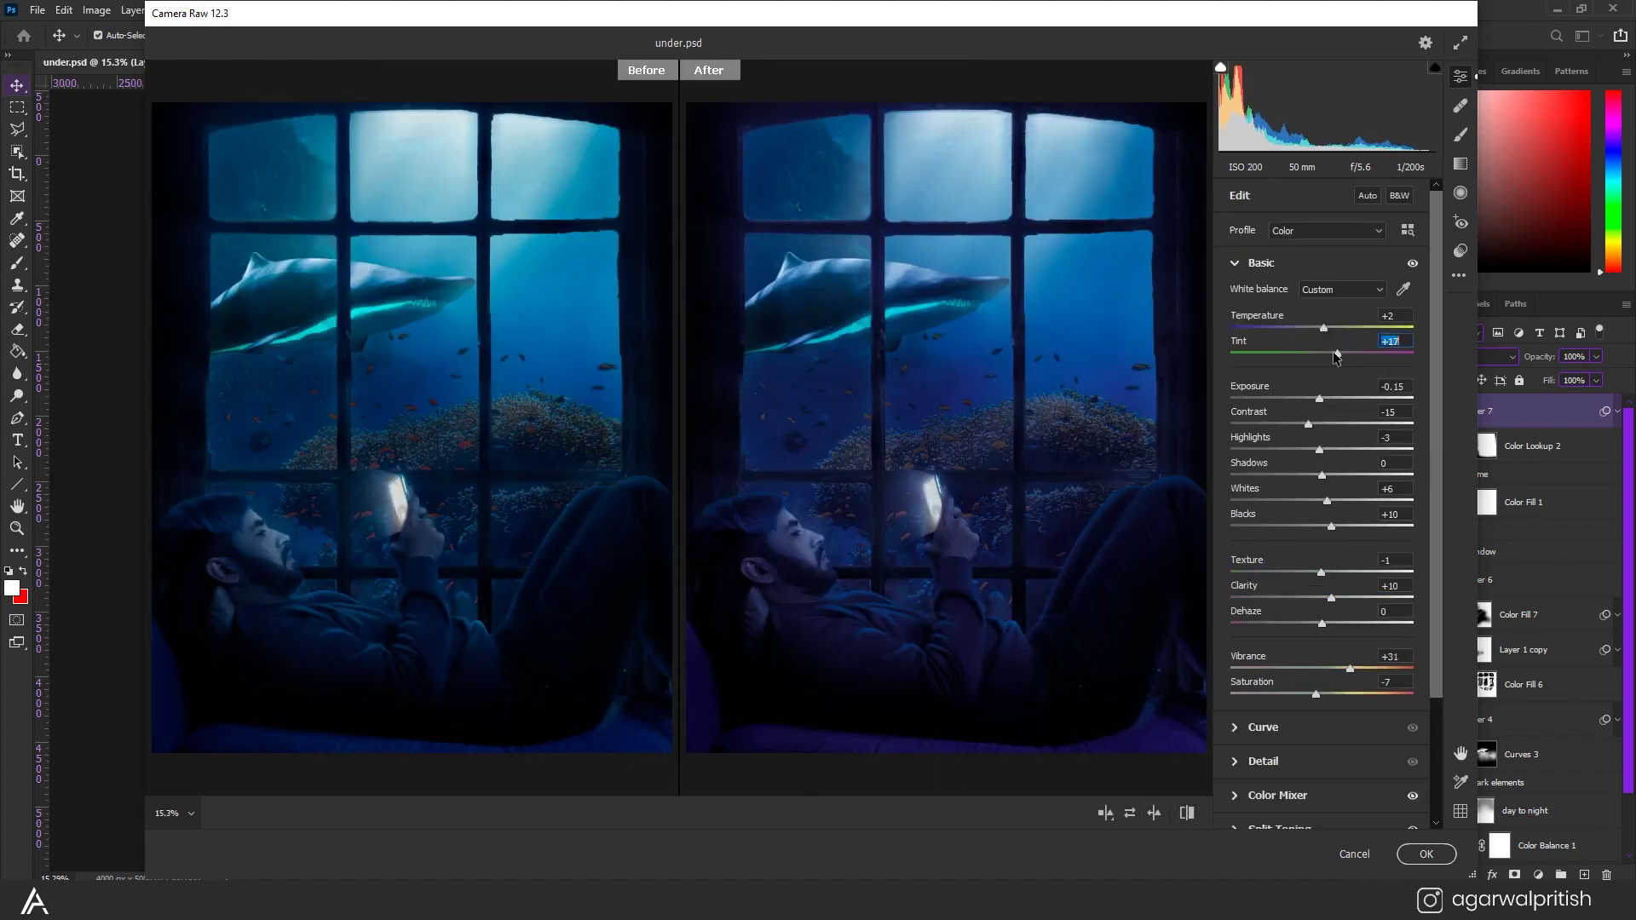
{"action": "left_click", "coordinate": [1261, 262]}
{"action": "left_click", "coordinate": [1264, 433]}
{"action": "left_click_drag", "start_coordinate": [1322, 506], "coordinate": [1326, 505]}
Brighten the top window panes with a Radial Filter and apply the Camera Raw grade.
{"action": "left_click", "coordinate": [1459, 194]}
{"action": "left_click_drag", "start_coordinate": [991, 130], "coordinate": [1183, 244]}
{"action": "left_click_drag", "start_coordinate": [1321, 473], "coordinate": [1346, 477]}
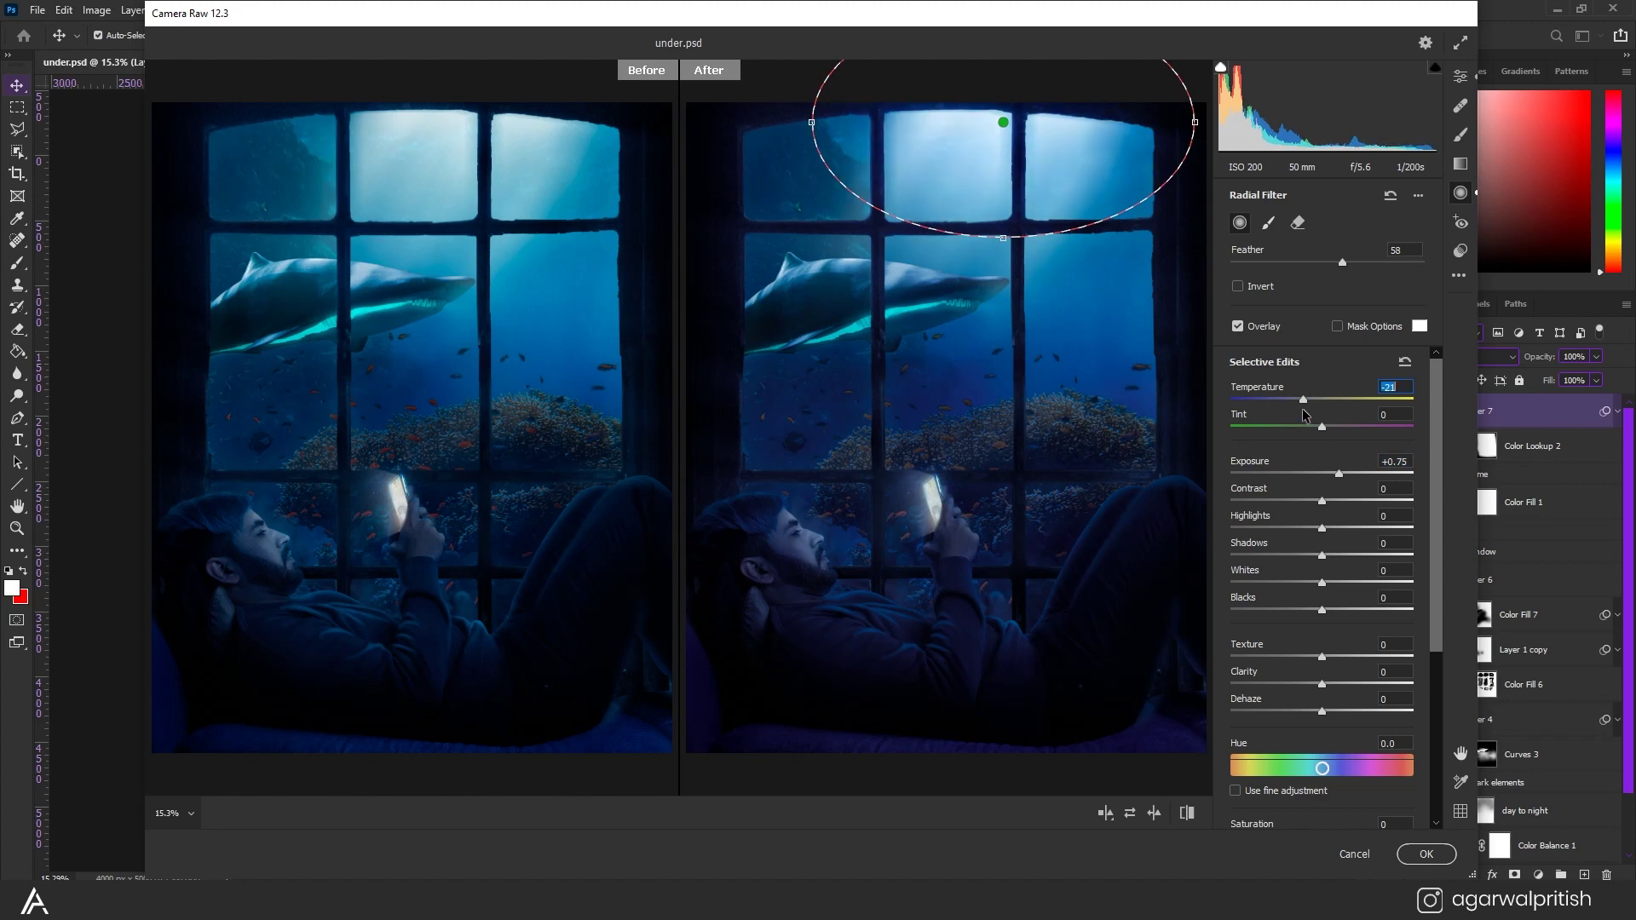
{"action": "left_click", "coordinate": [1460, 76]}
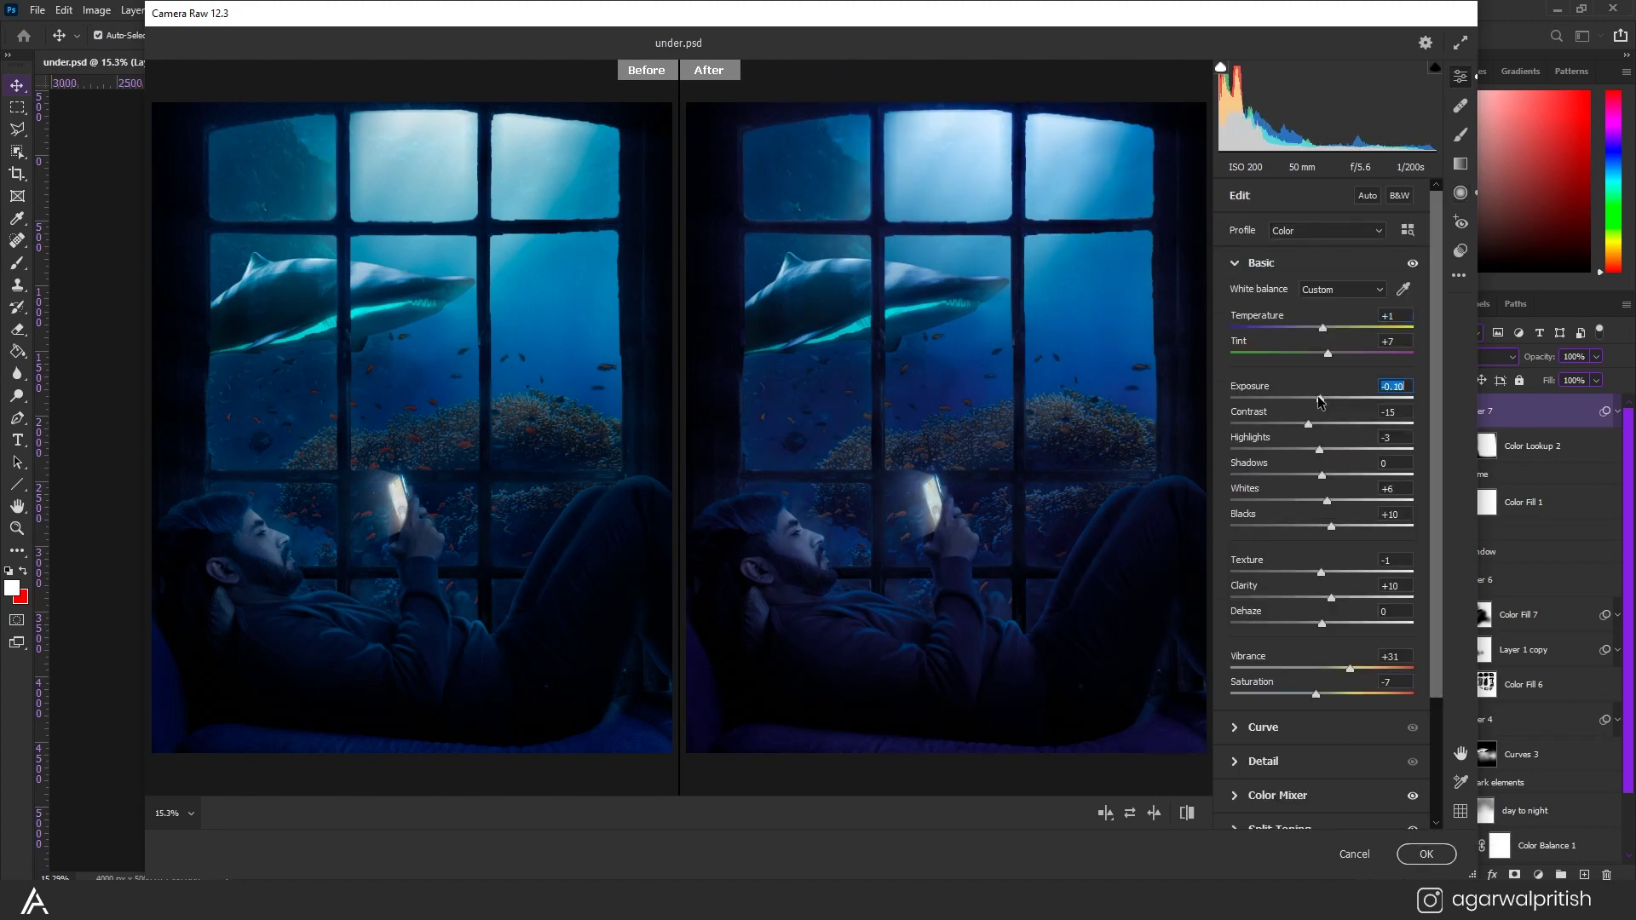
{"action": "left_click", "coordinate": [1426, 853]}
Stamp all visible layers into Layer 8 and convert it to a smart object.
{"action": "key", "text": "ctrl+alt+shift+e"}
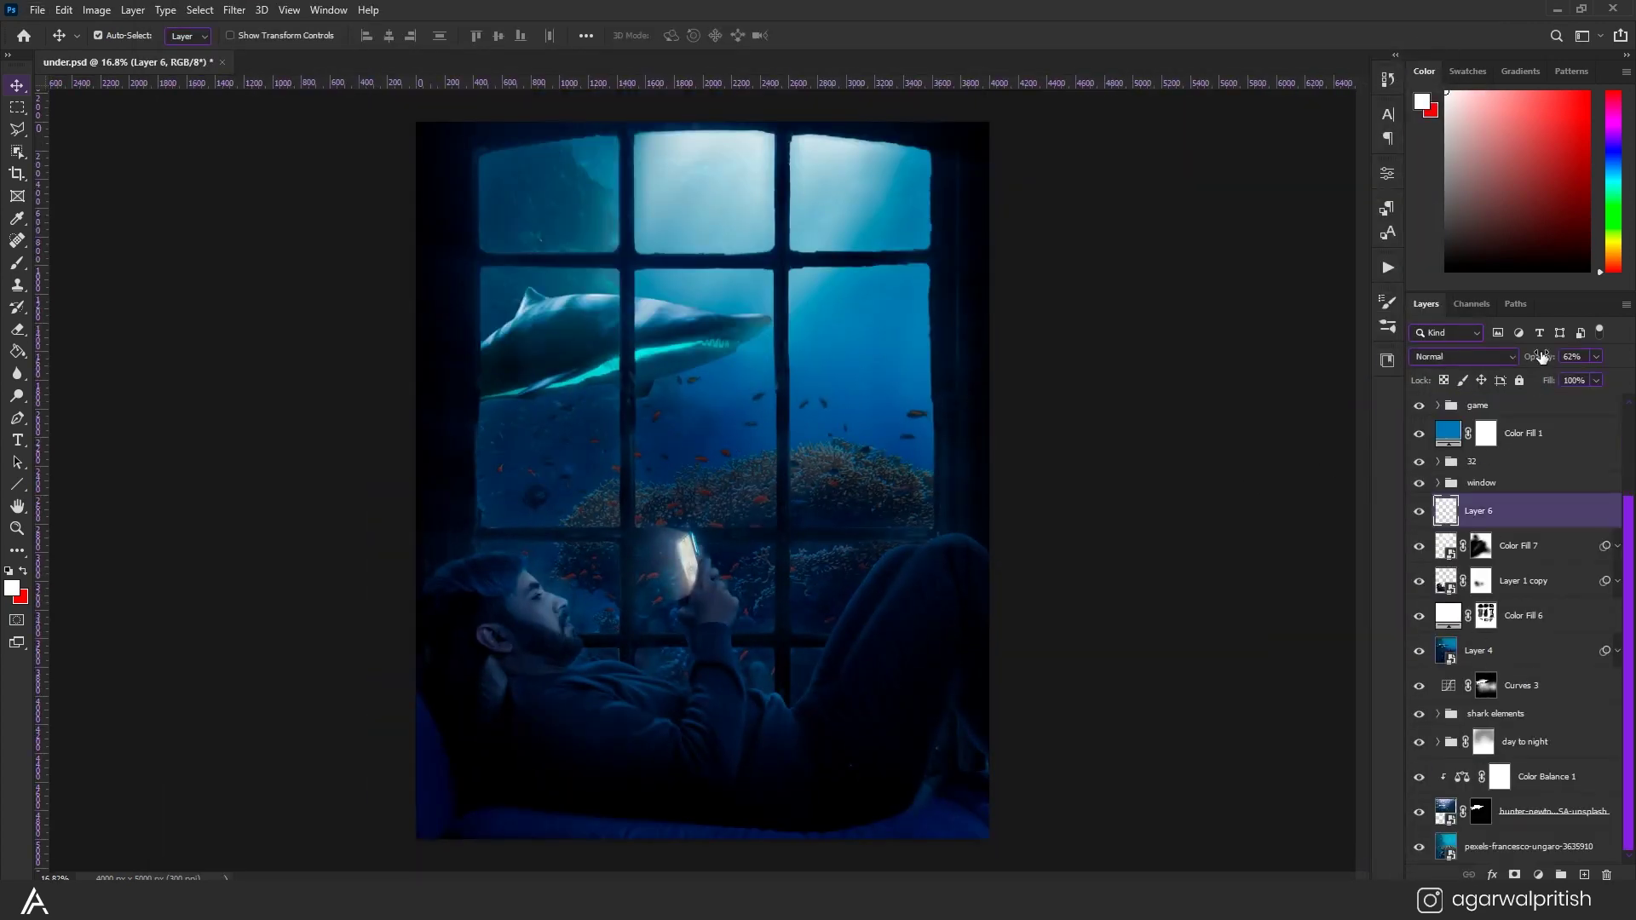
{"action": "right_click", "coordinate": [1500, 494]}
{"action": "left_click", "coordinate": [1410, 402]}
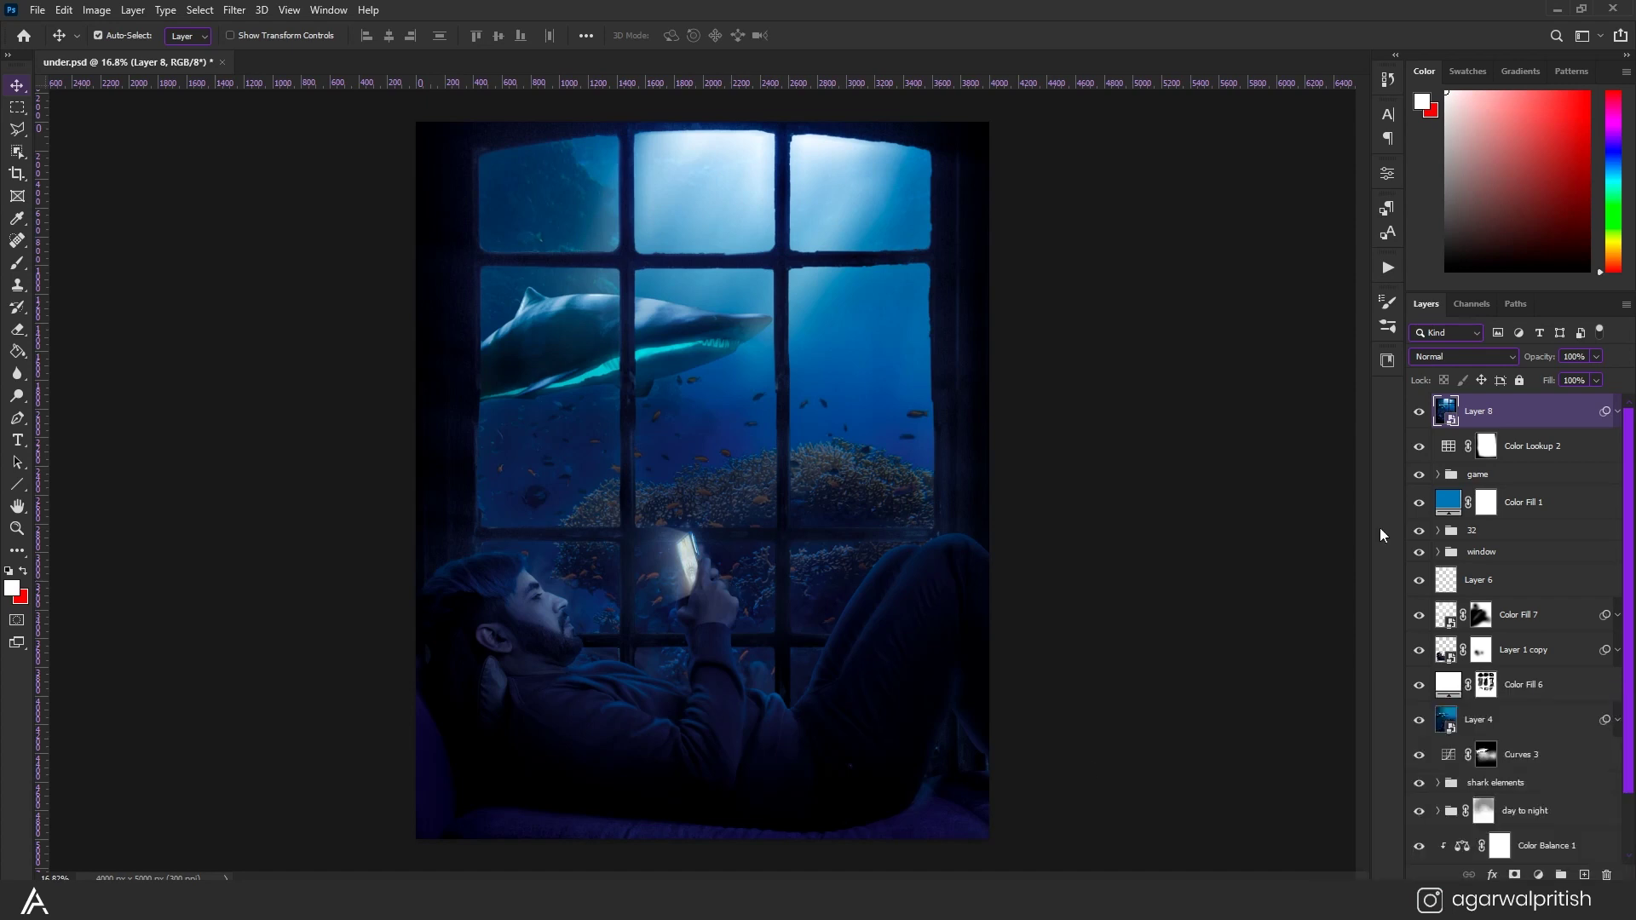
Duplicate Layer 8, Gaussian-blur the copy, and set it to Screen at 10% opacity.
{"action": "key", "text": "ctrl+j"}
{"action": "left_click", "coordinate": [234, 9]}
{"action": "left_click", "coordinate": [273, 255]}
{"action": "left_click", "coordinate": [460, 315]}
{"action": "key", "text": "Return"}
{"action": "key", "text": "v"}
{"action": "left_click", "coordinate": [1463, 357]}
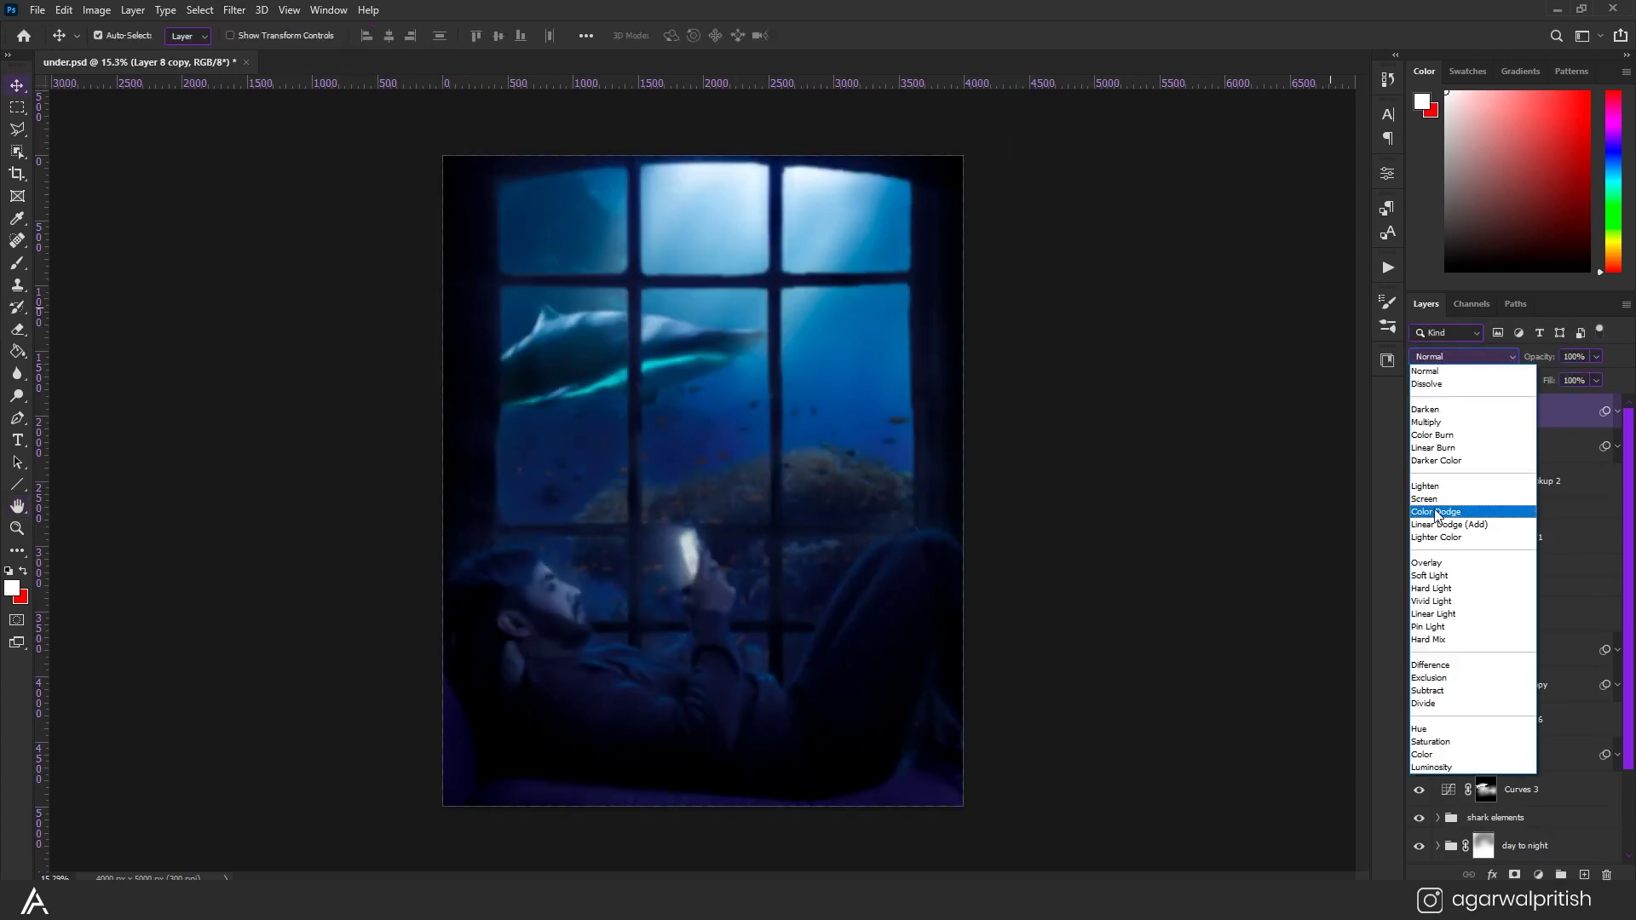
{"action": "left_click", "coordinate": [1440, 441]}
{"action": "key", "text": "1"}
{"action": "scroll", "coordinate": [663, 390], "scroll_direction": "up", "scroll_amount": 1}
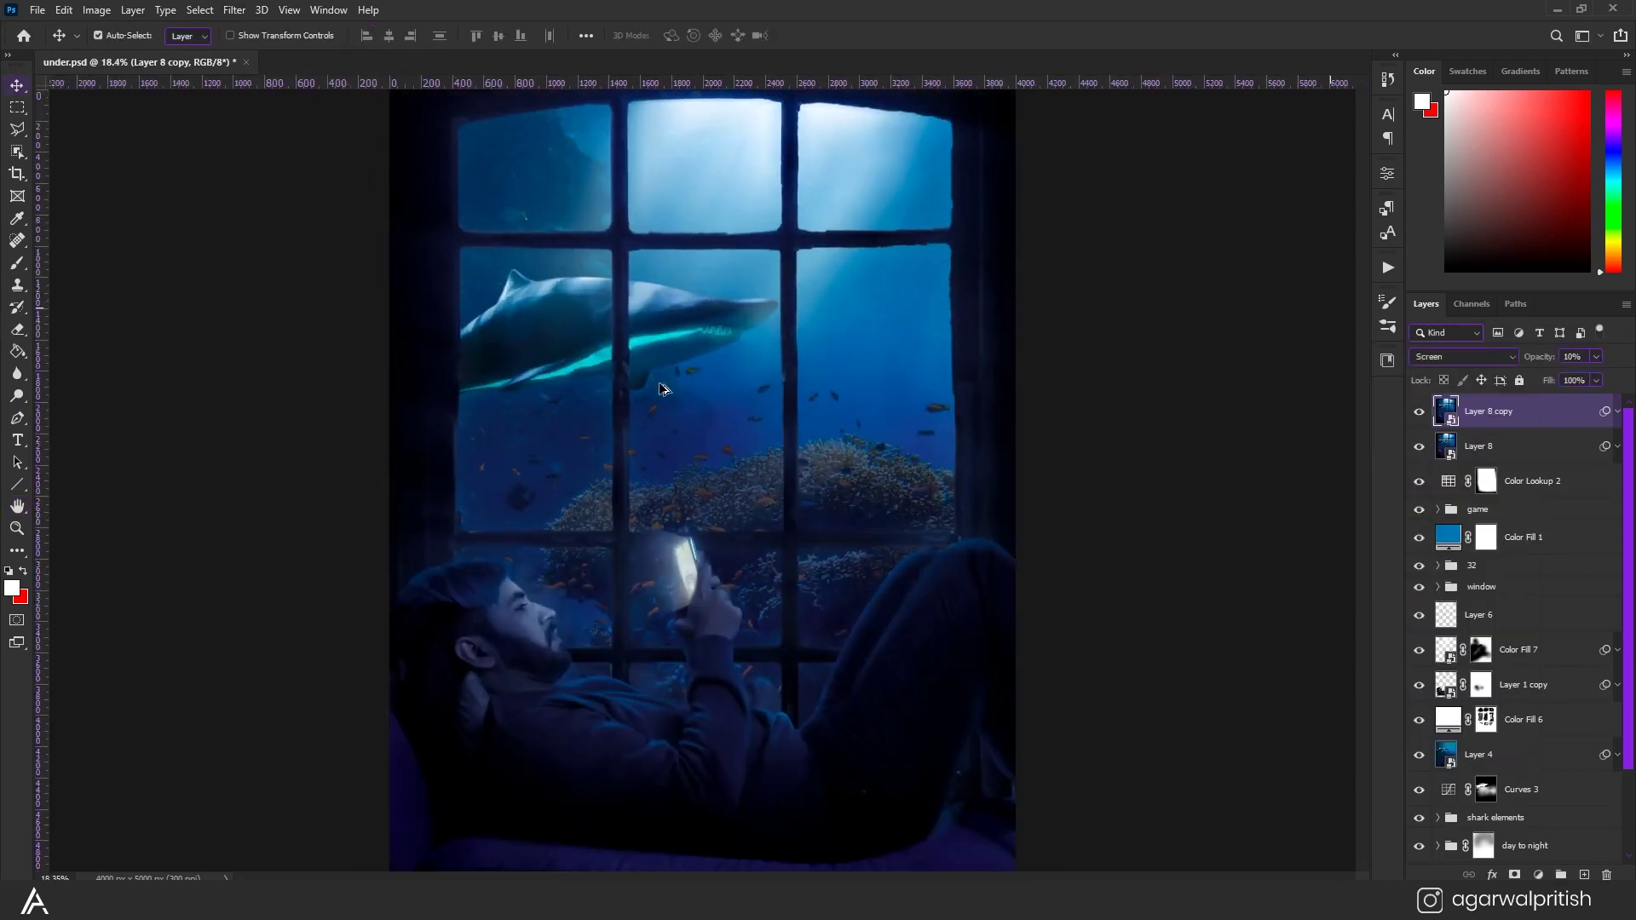
{"action": "scroll", "coordinate": [662, 390], "scroll_direction": "down", "scroll_amount": 1}
Load the window-pane mask as a selection and add a bright blue Solid Color fill.
{"action": "left_click", "coordinate": [1439, 587]}
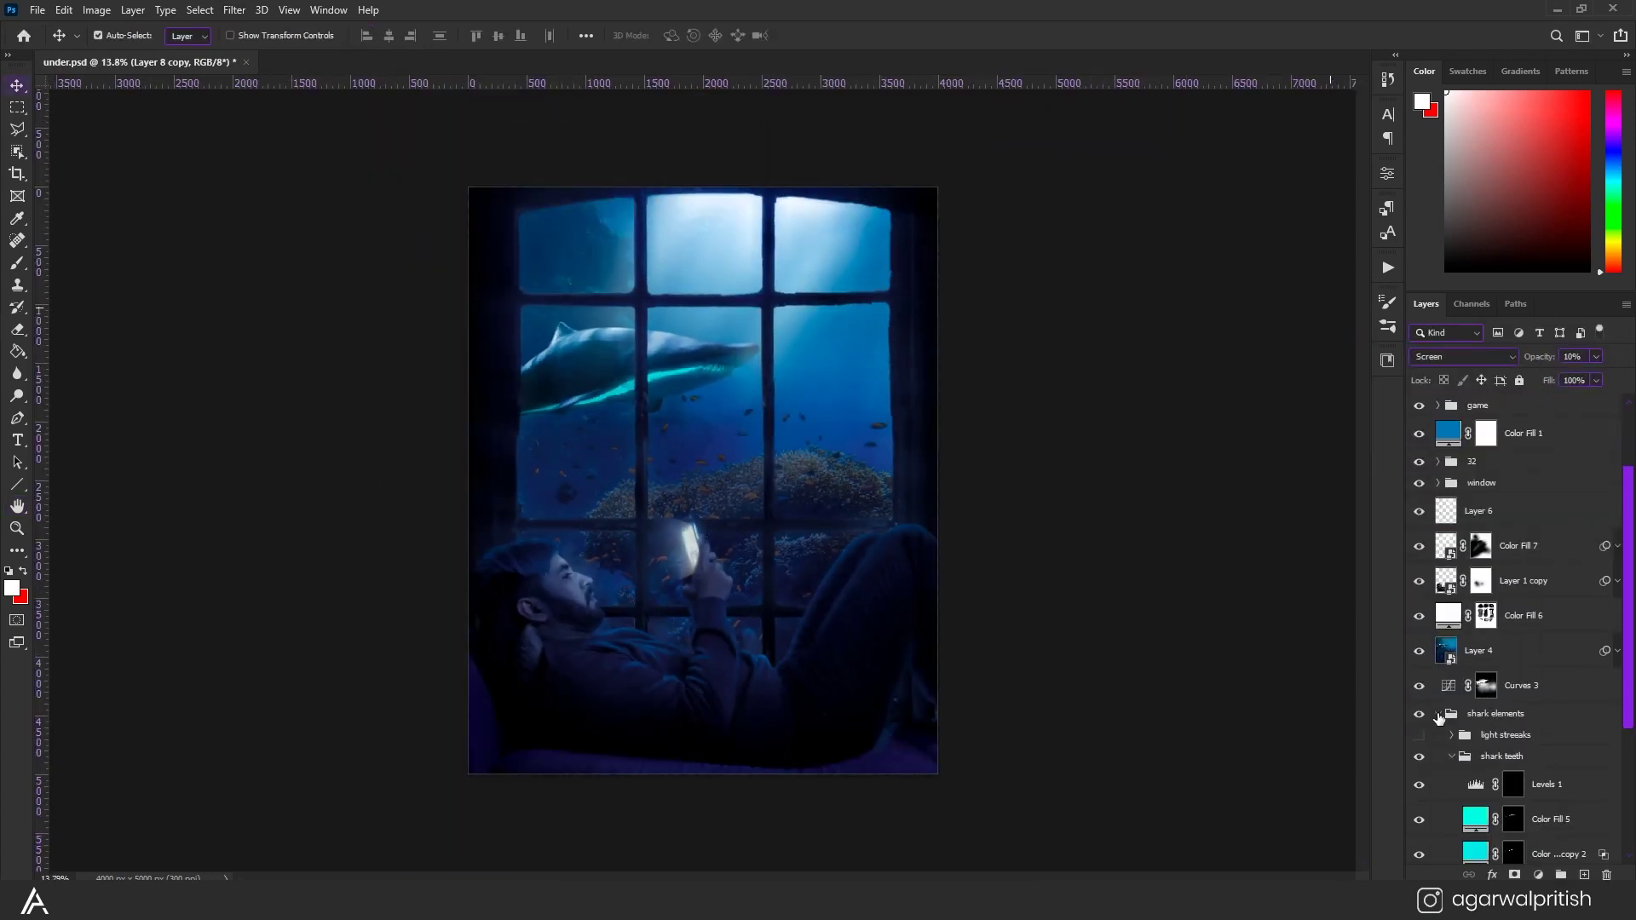
{"action": "left_click", "coordinate": [1494, 650], "text": "ctrl"}
{"action": "left_click", "coordinate": [1538, 875]}
{"action": "left_click", "coordinate": [1525, 572]}
Set the fill colour to bright blue 00a8ff and blend Color Fill 9 in Overlay.
{"action": "left_click", "coordinate": [1278, 119]}
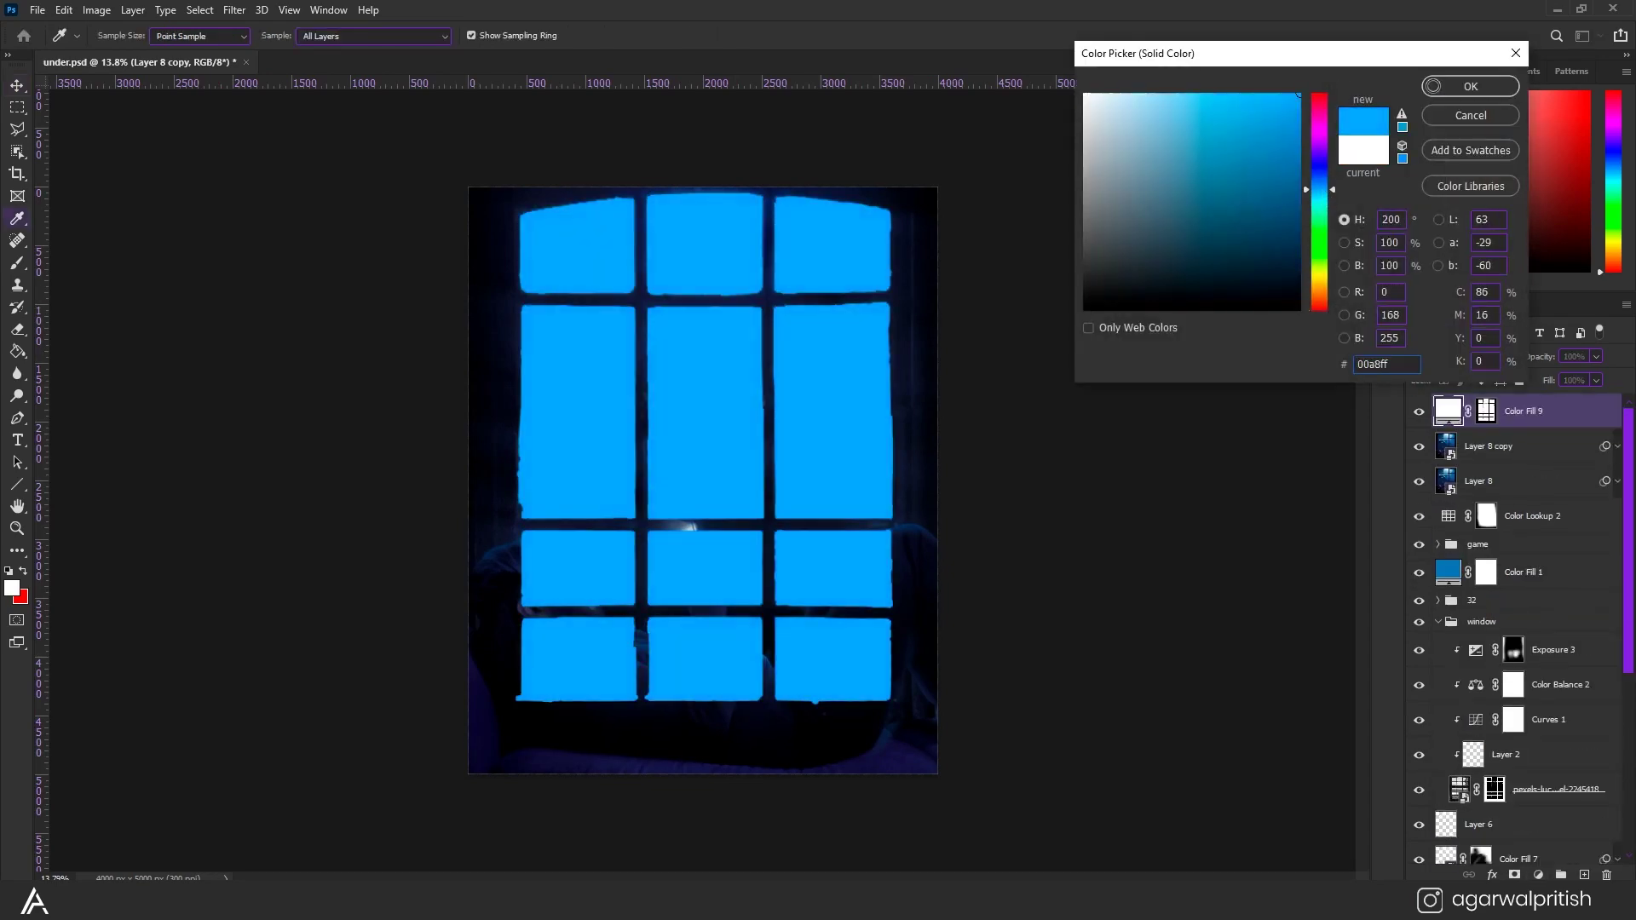
{"action": "left_click", "coordinate": [1460, 80]}
{"action": "left_click", "coordinate": [1463, 356]}
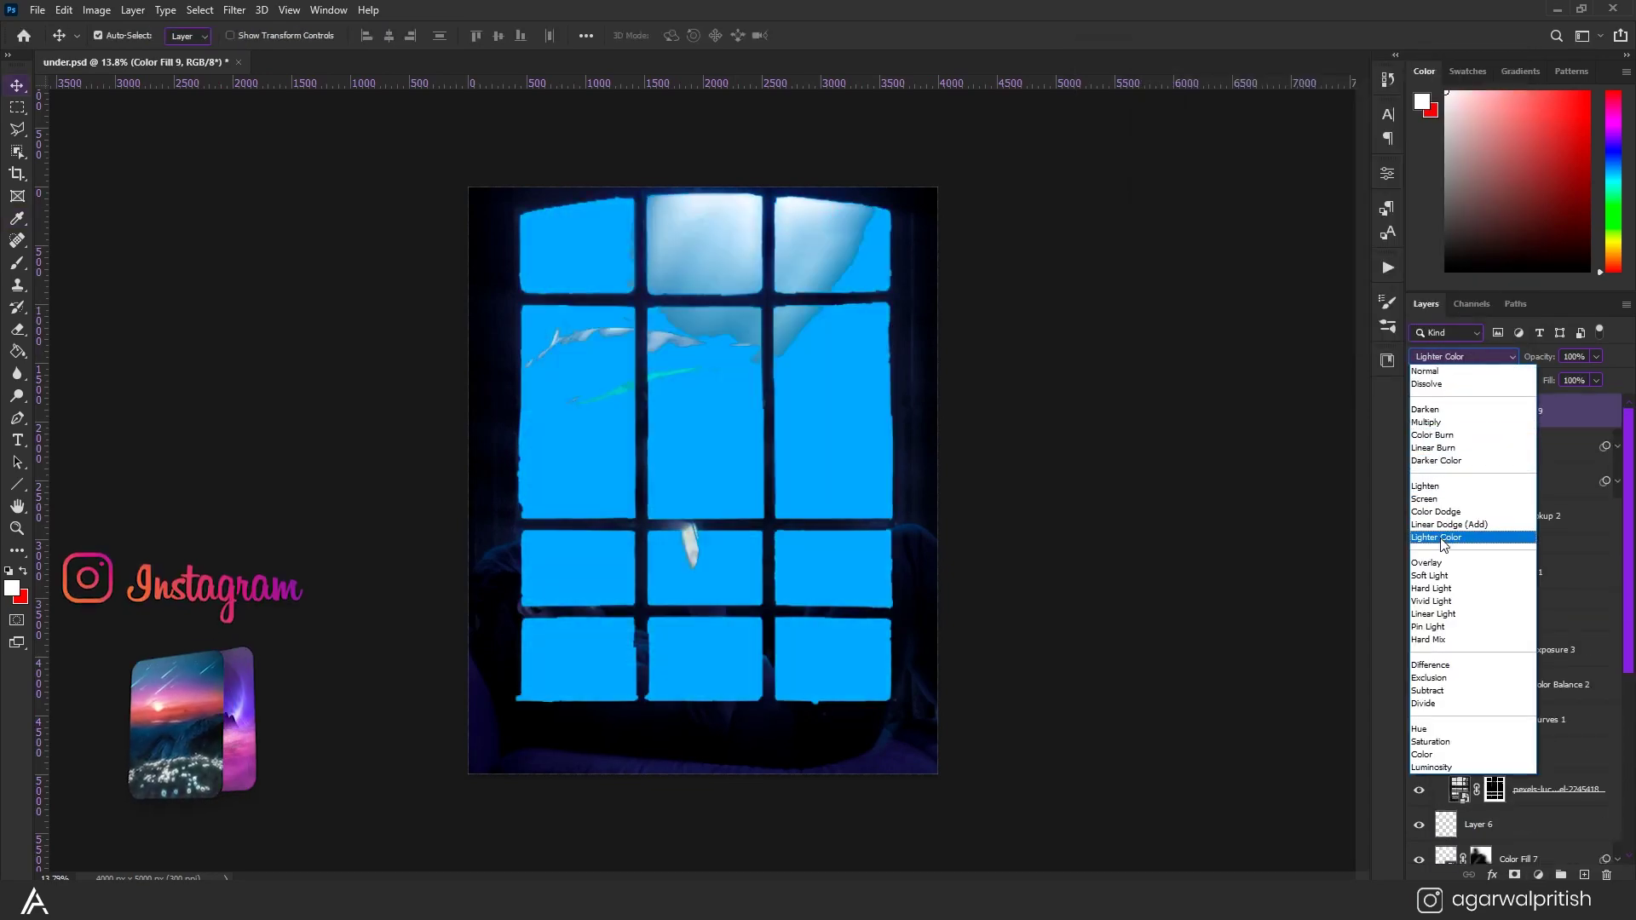
{"action": "left_click", "coordinate": [1426, 562]}
Flip the blue fill vertically and skew it into a perspective trapezoid.
{"action": "key", "text": "ctrl+t"}
{"action": "right_click", "coordinate": [730, 494]}
{"action": "left_click", "coordinate": [809, 893]}
{"action": "key", "text": "ctrl+minus"}
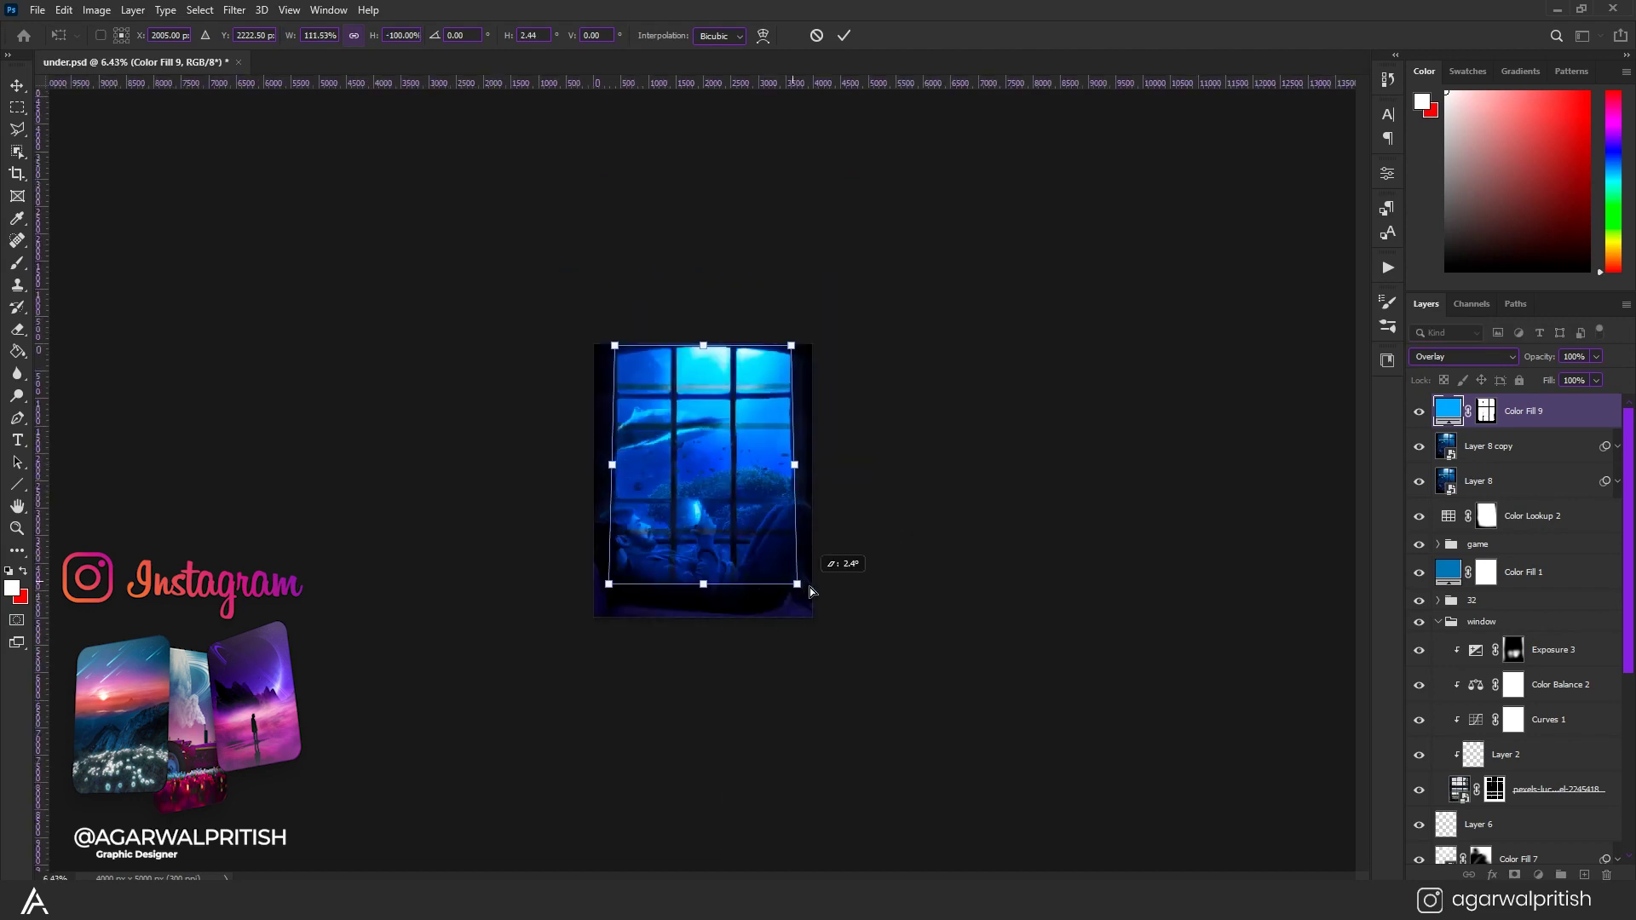
{"action": "left_click_drag", "start_coordinate": [841, 567], "coordinate": [801, 666]}
{"action": "key", "text": "Return"}
{"action": "key", "text": "ctrl+0"}
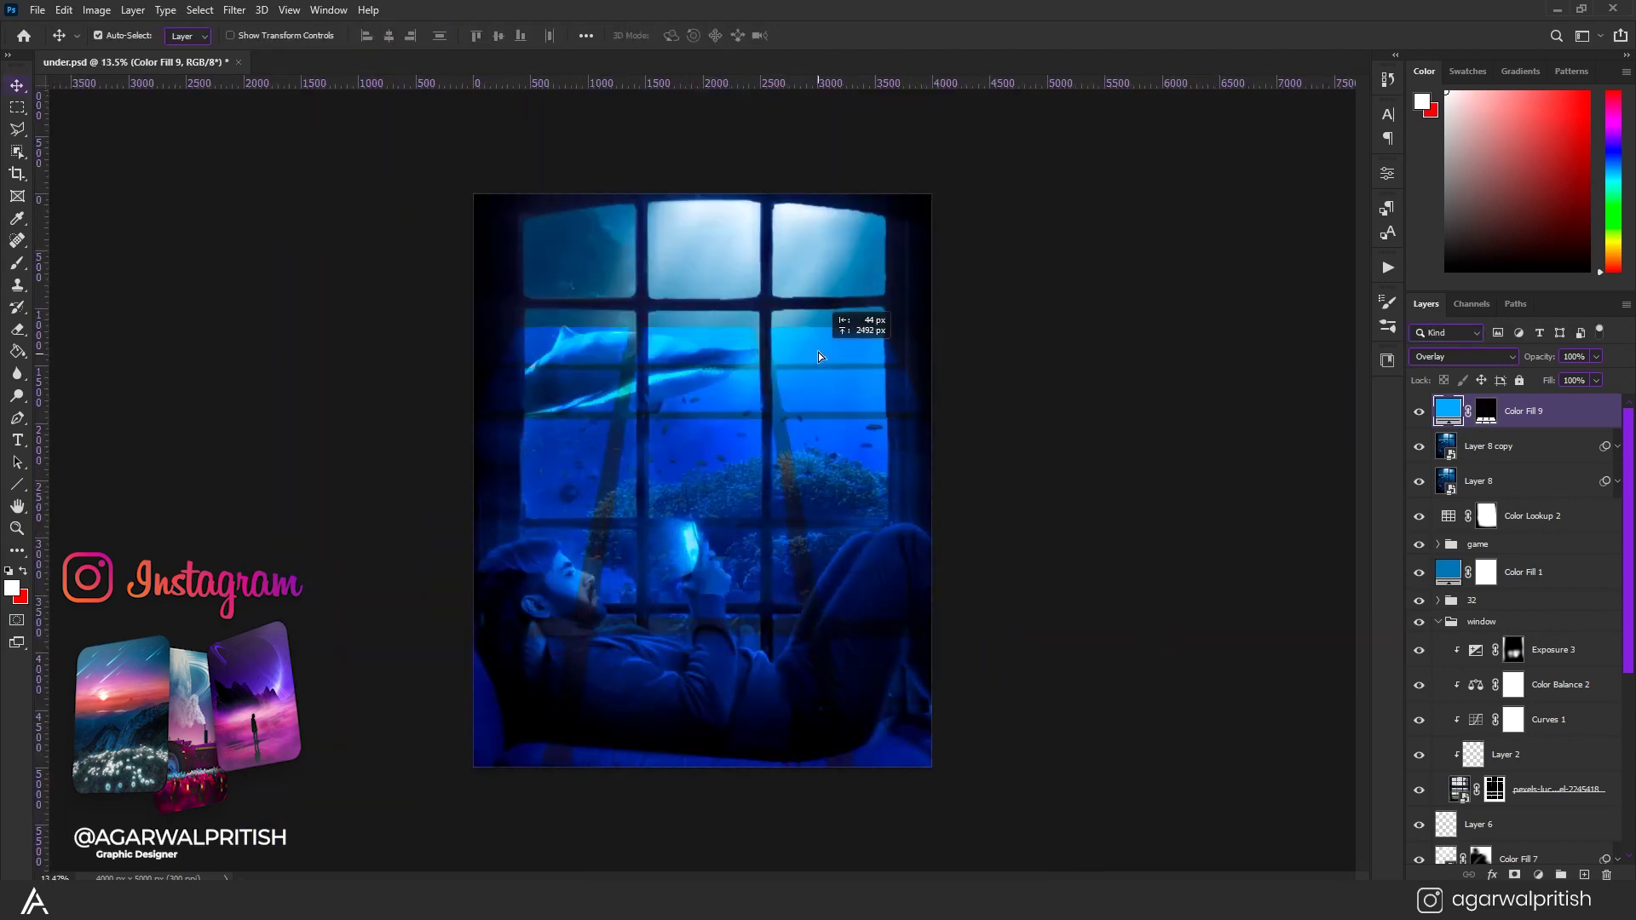
Convert Color Fill 9 to a smart object, mask it, and paint away the lower scene with an 800 px brush.
{"action": "right_click", "coordinate": [1513, 401]}
{"action": "left_click", "coordinate": [1391, 400]}
{"action": "left_click", "coordinate": [1514, 875]}
{"action": "key", "text": "b"}
{"action": "key", "text": "d"}
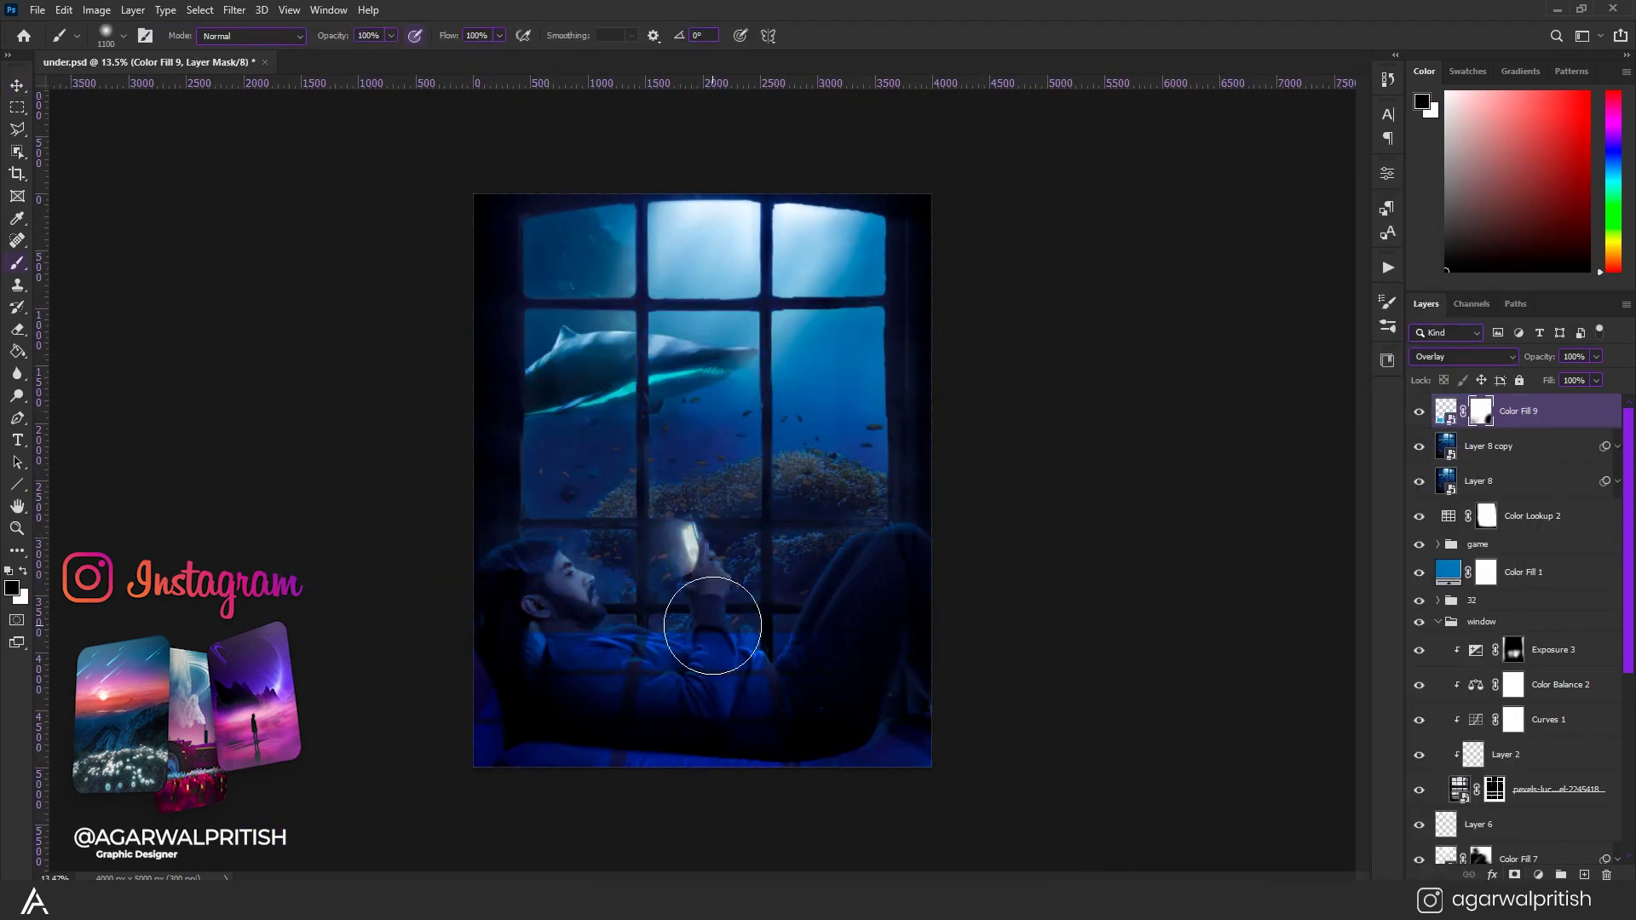
{"action": "key", "text": "bracketleft"}
{"action": "key", "text": "bracketleft"}
{"action": "key", "text": "bracketleft"}
{"action": "left_click_drag", "start_coordinate": [767, 693], "coordinate": [585, 719]}
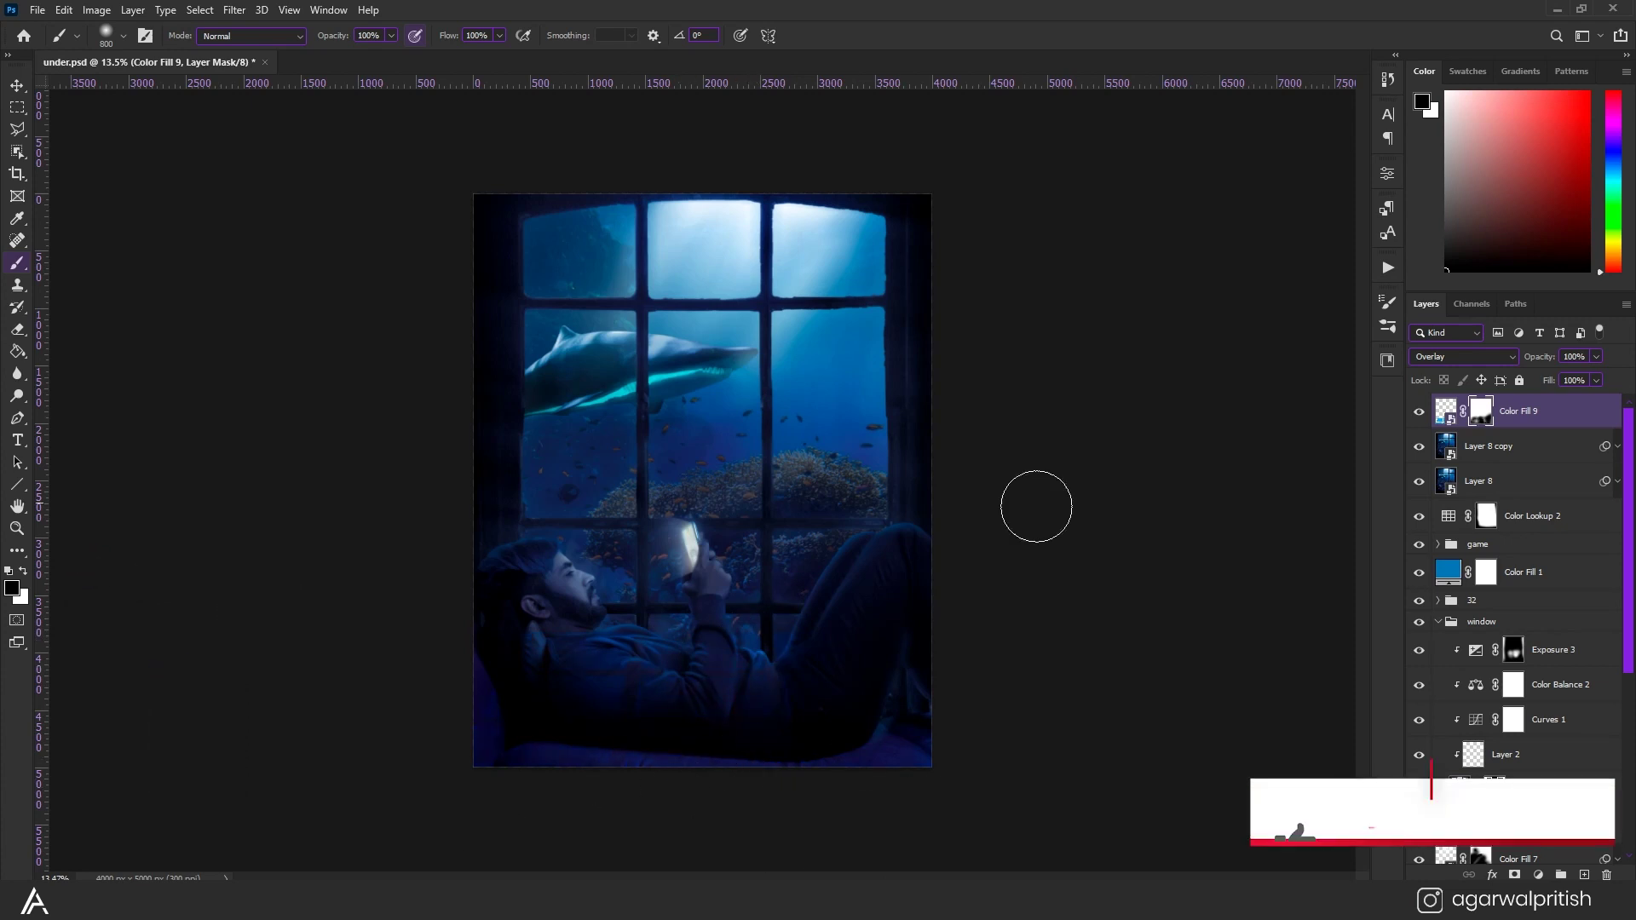
Add a Curves adjustment layer above Layer 8 copy.
{"action": "scroll", "coordinate": [1037, 506], "scroll_direction": "up", "scroll_amount": 3}
{"action": "scroll", "coordinate": [1138, 319], "scroll_direction": "down", "scroll_amount": 3}
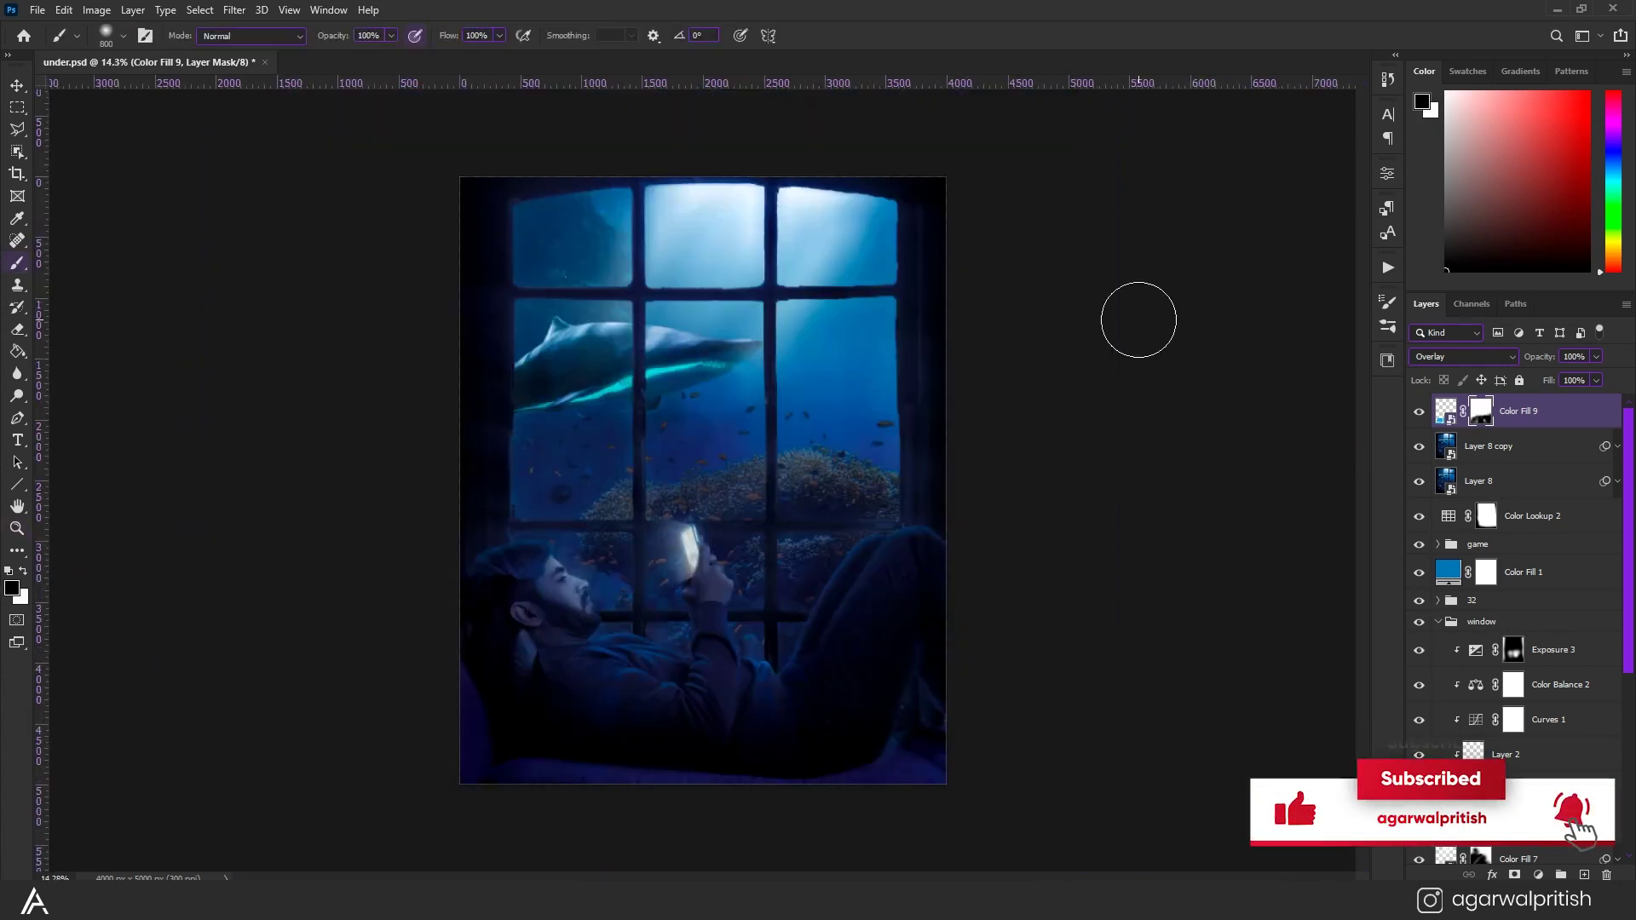
{"action": "scroll", "coordinate": [1139, 320], "scroll_direction": "up", "scroll_amount": 2}
{"action": "left_click", "coordinate": [1538, 875]}
{"action": "left_click", "coordinate": [1461, 675]}
Invert the Curves mask, delete Layer 8 copy, and brush a soft highlight along the man's leg.
{"action": "key", "text": "ctrl+i"}
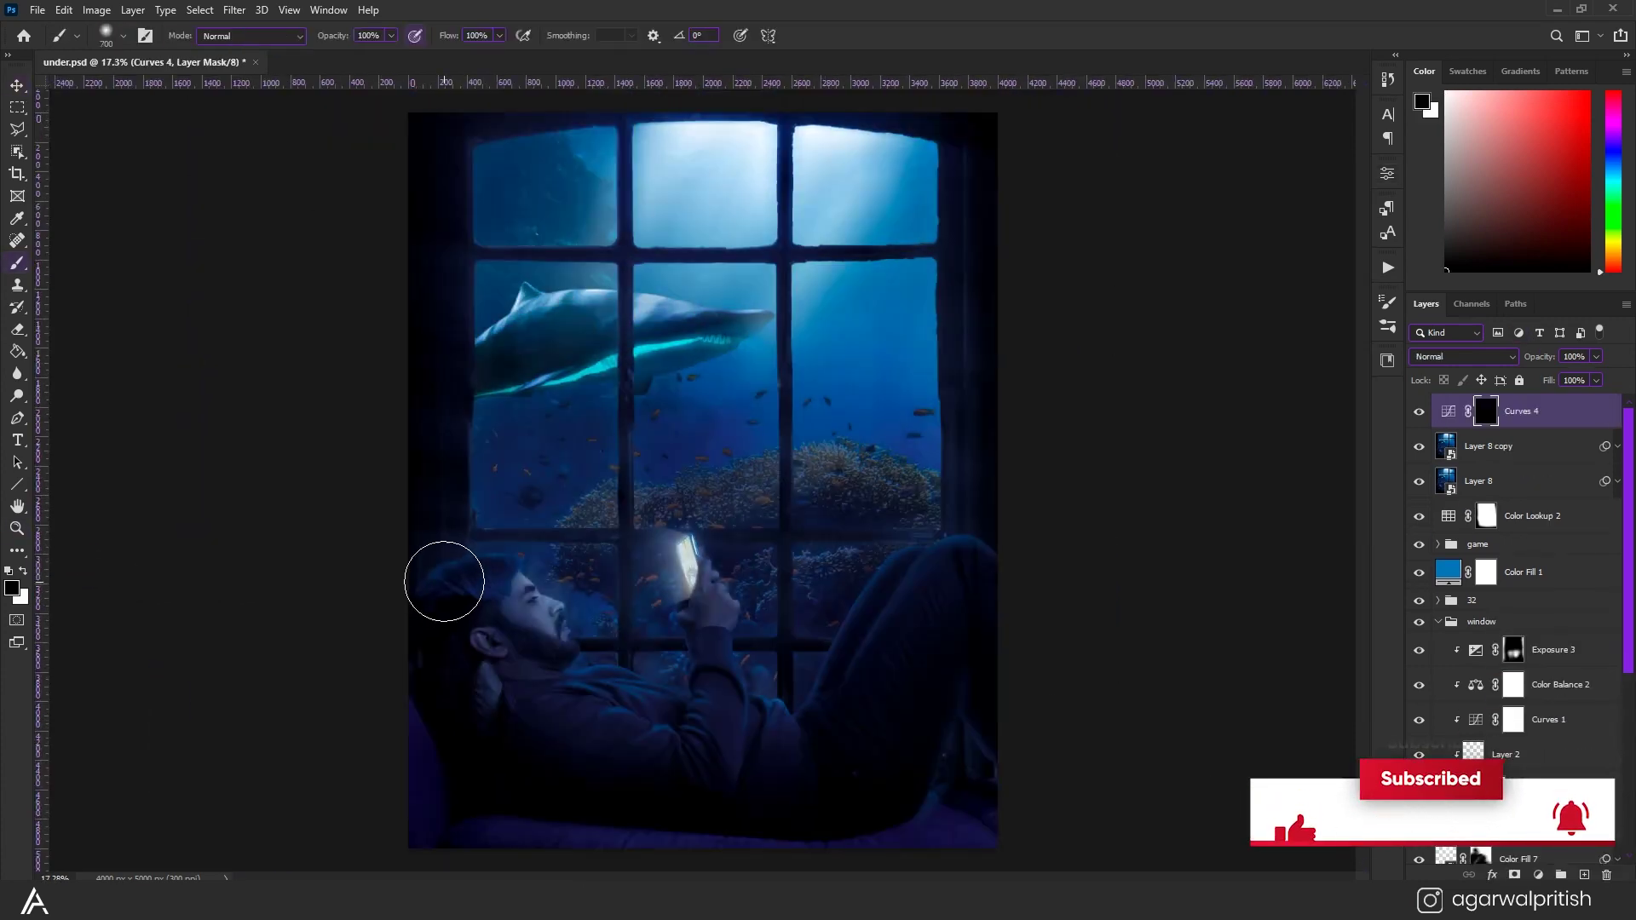
{"action": "left_click", "coordinate": [1487, 446]}
{"action": "key", "text": "Delete"}
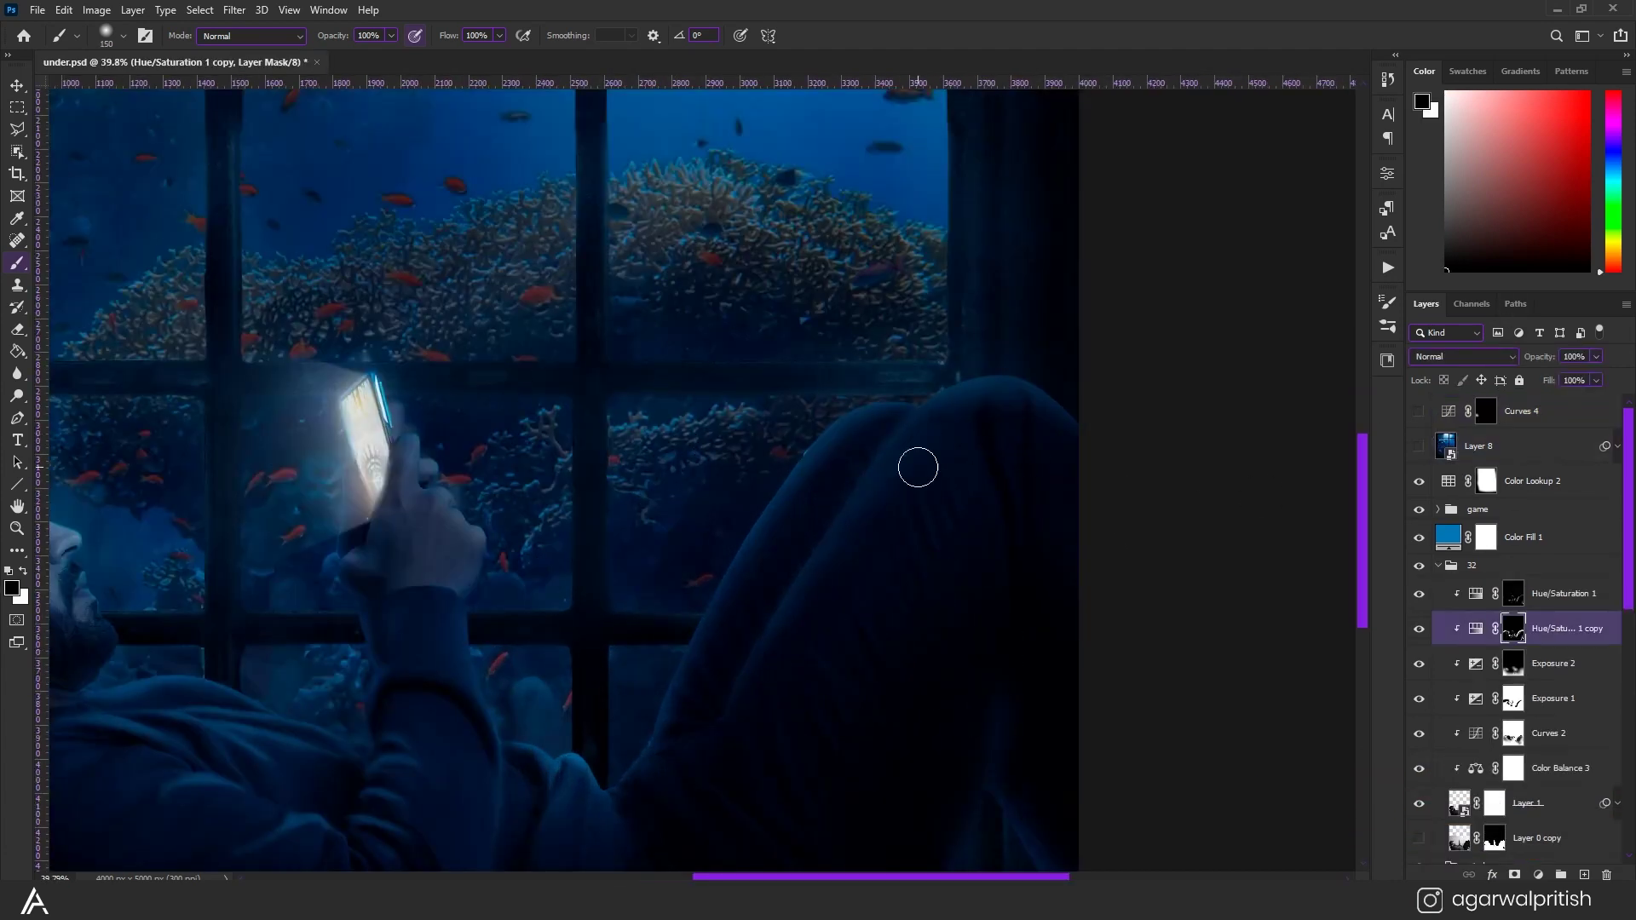
{"action": "left_click_drag", "start_coordinate": [918, 468], "coordinate": [746, 712]}
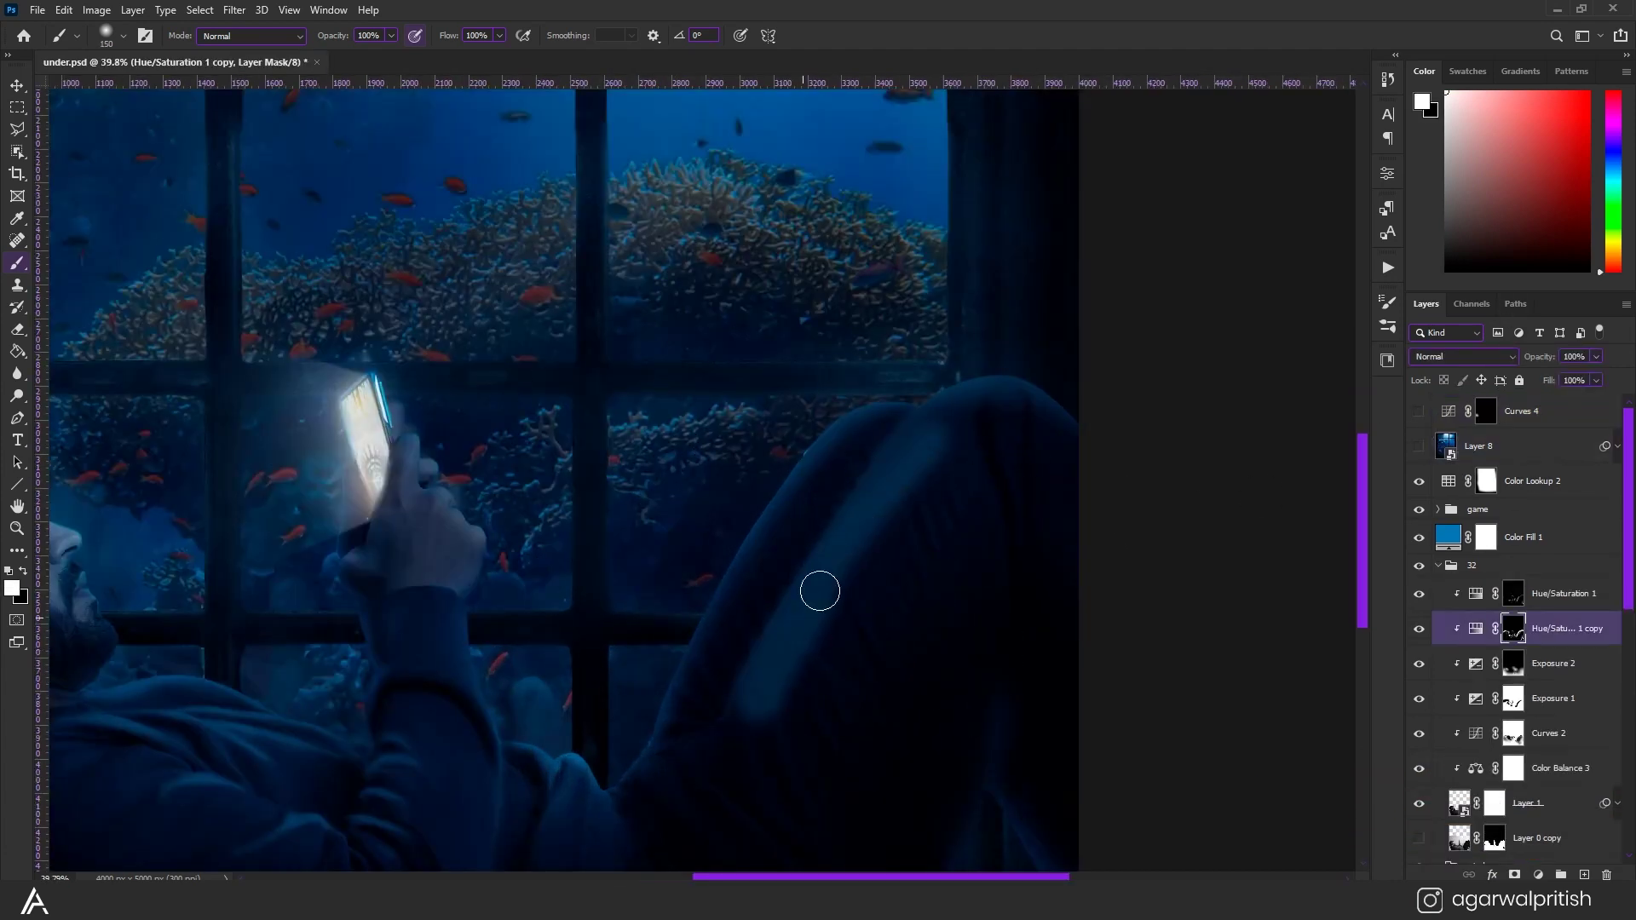